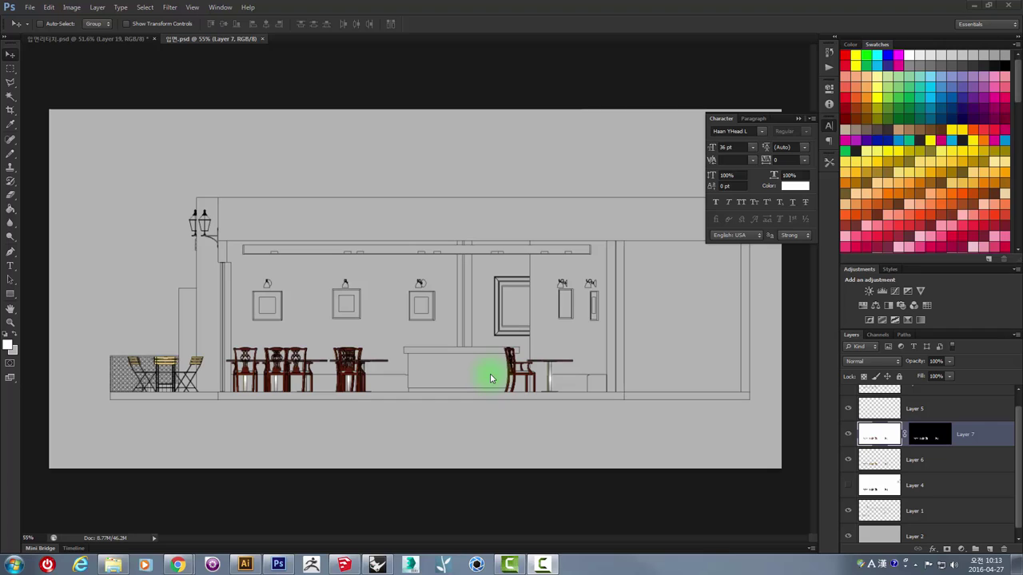
- Bring the YouTube tutorial window forward and shift it slightly right
left_click(441, 289)
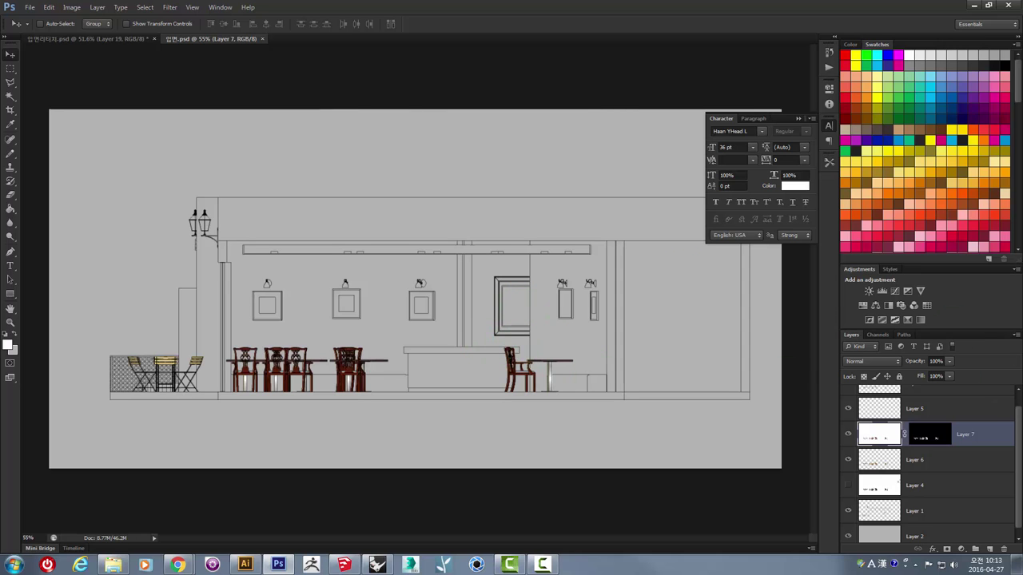
left_click(177, 565)
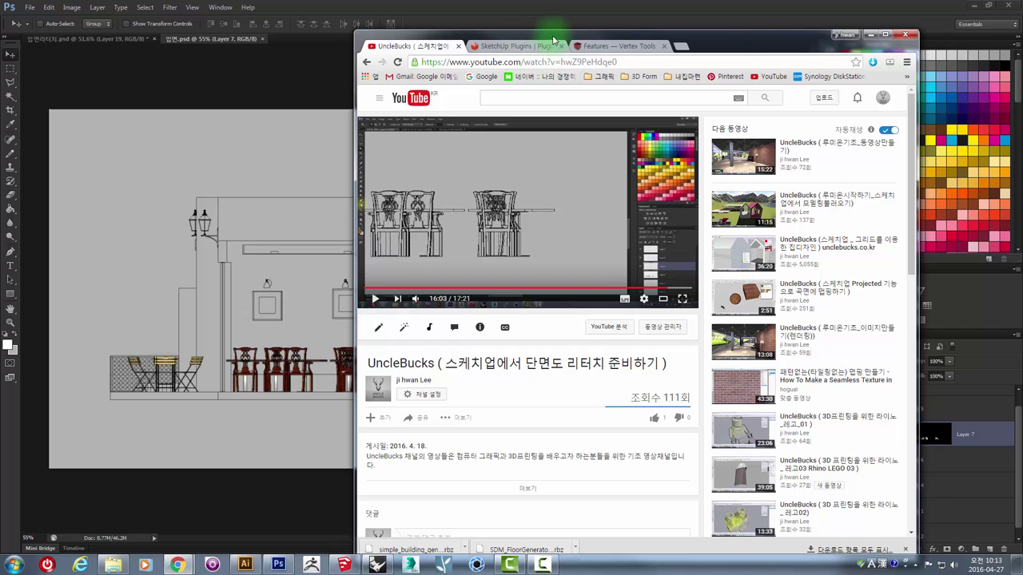
mouse_move(733, 46)
left_mouse_down()
mouse_move(783, 45)
mouse_move(456, 50)
left_mouse_up()
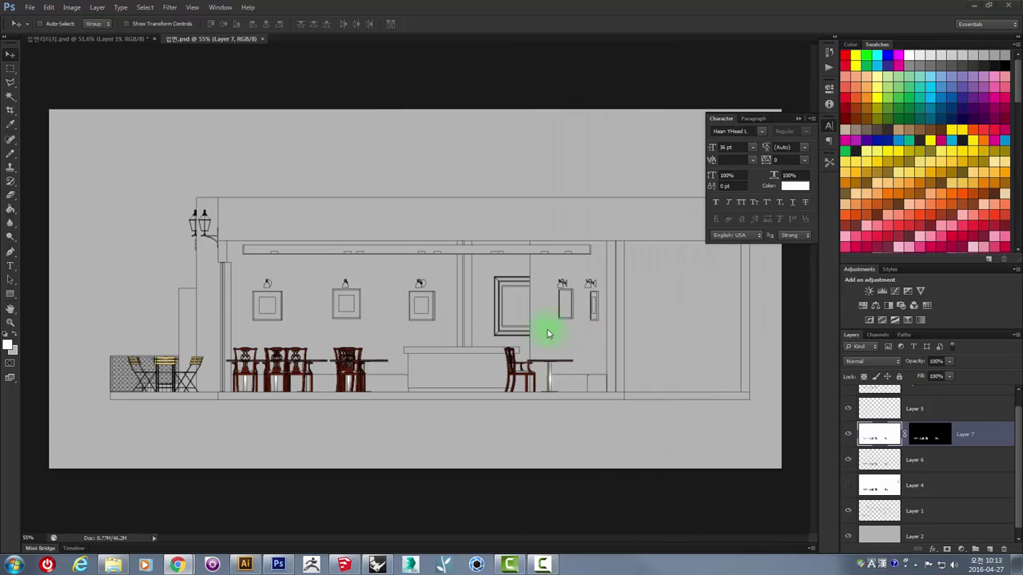
- Zoom in on the dark red chair outlines, then switch to the SketchUp café model
scroll(263, 343, "up", 3)
scroll(256, 331, "up", 3)
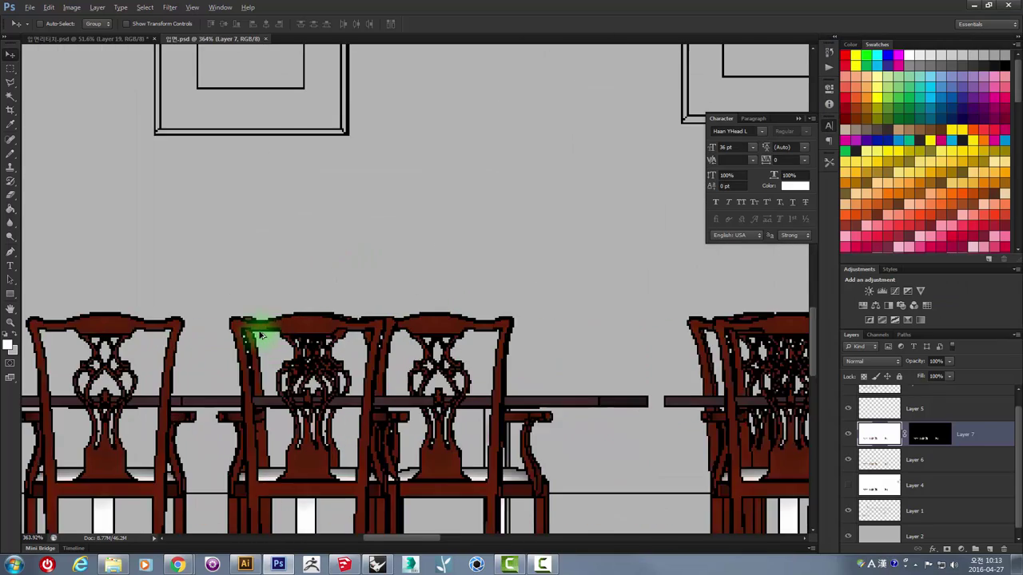
scroll(263, 394, "up", 3)
scroll(263, 394, "up", 2)
scroll(423, 235, "up", 1)
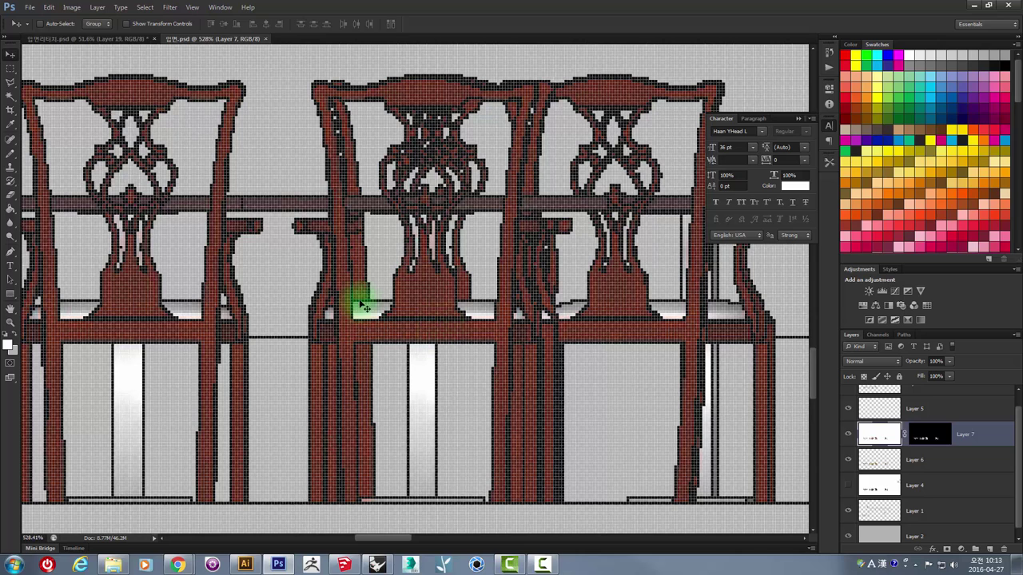
scroll(381, 229, "down", 3)
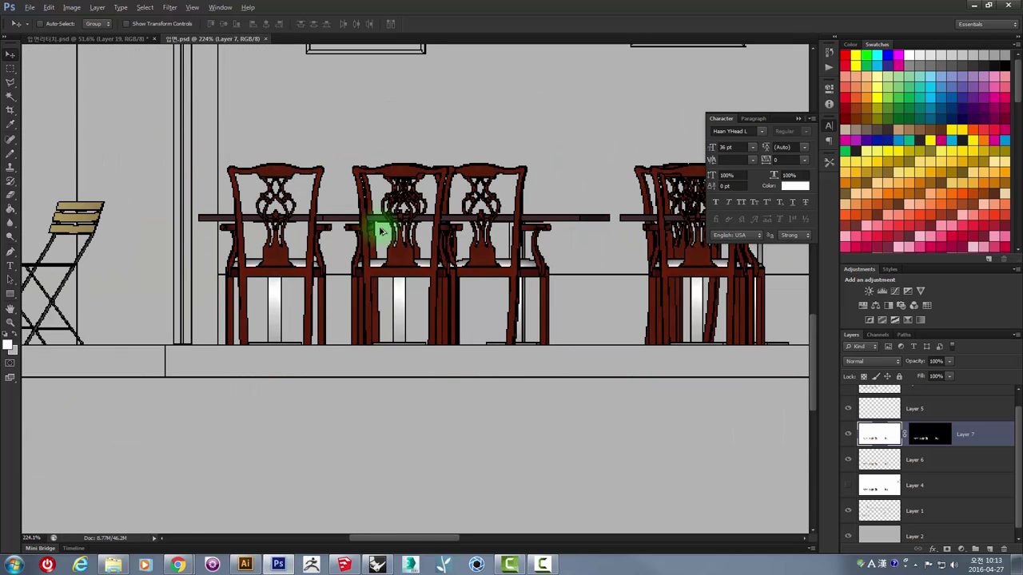
left_click(347, 566)
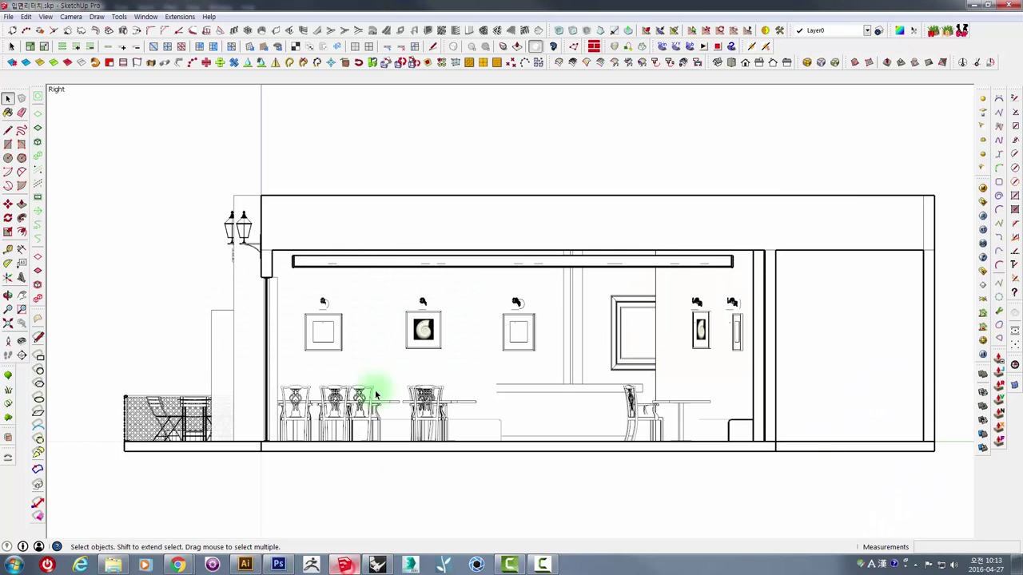
- In the Styles panel's Edit settings, set faces to Shaded with Textures
left_click(145, 17)
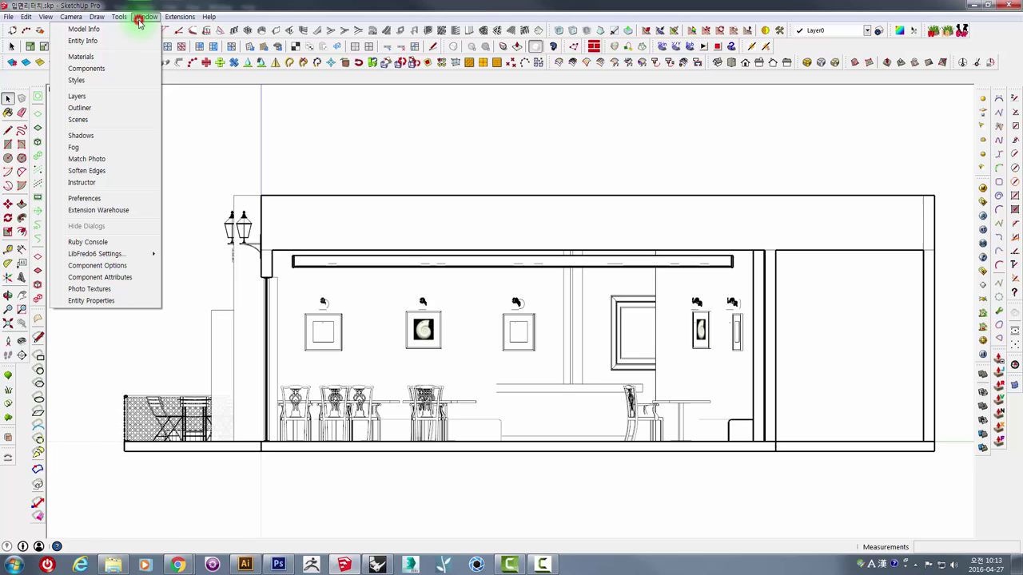
left_click(78, 81)
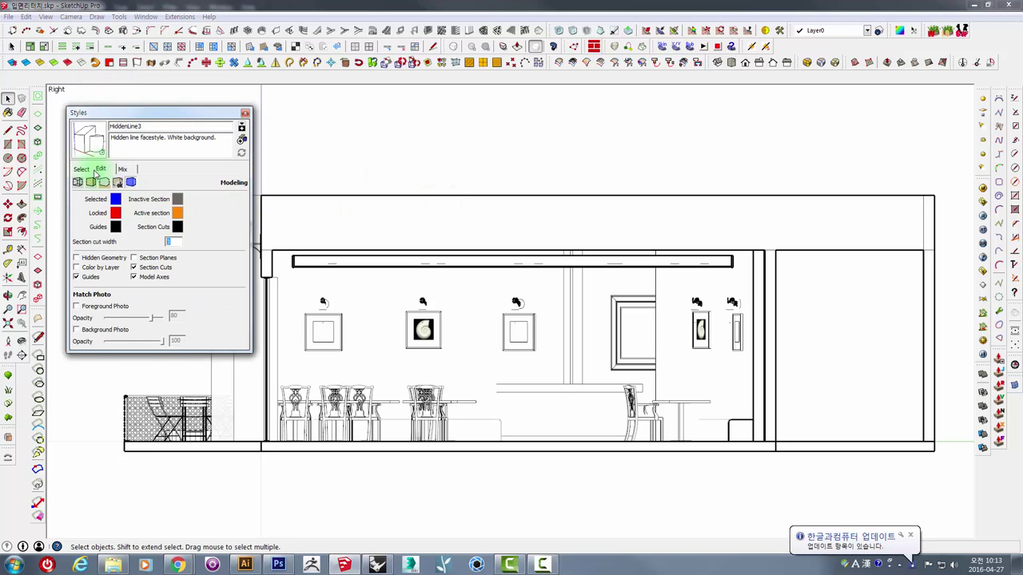
left_click(78, 182)
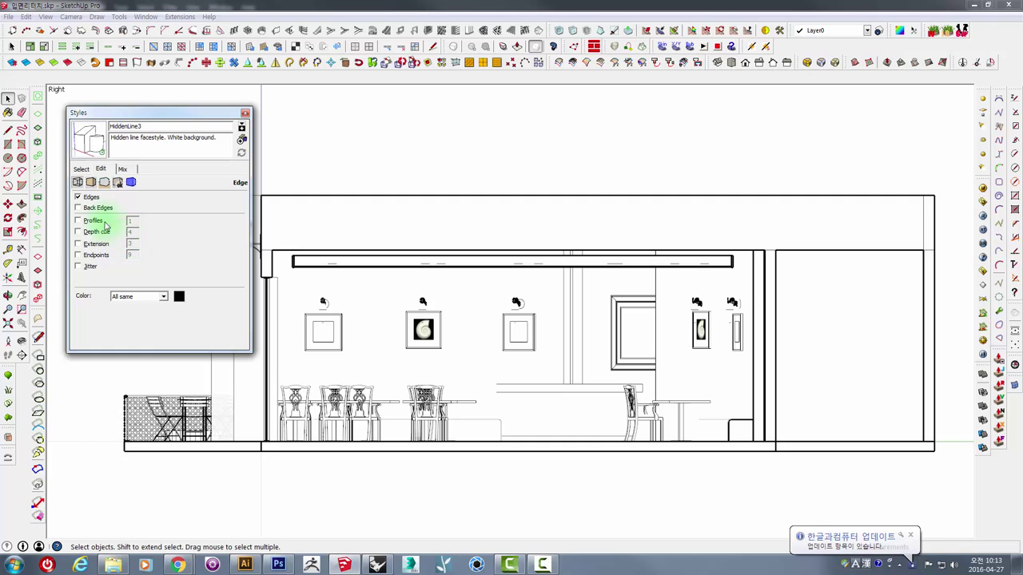
left_click(91, 183)
left_click(82, 169)
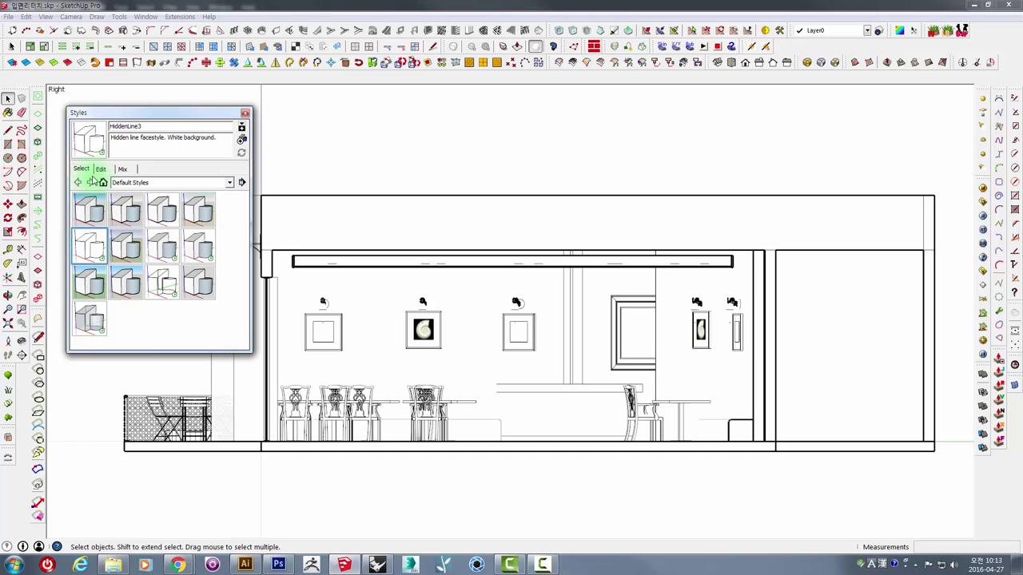
left_click(101, 169)
left_click(78, 183)
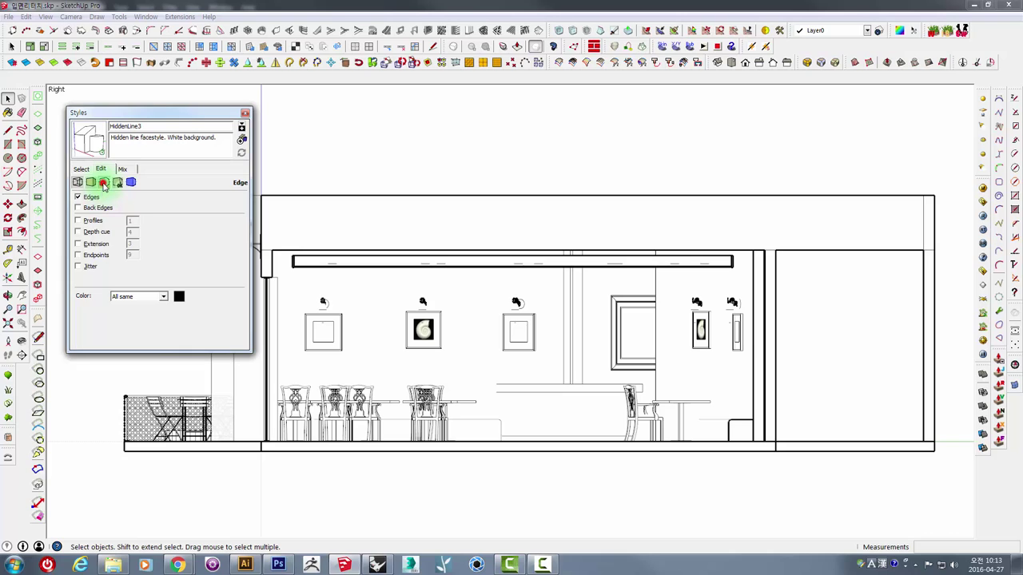
left_click(104, 184)
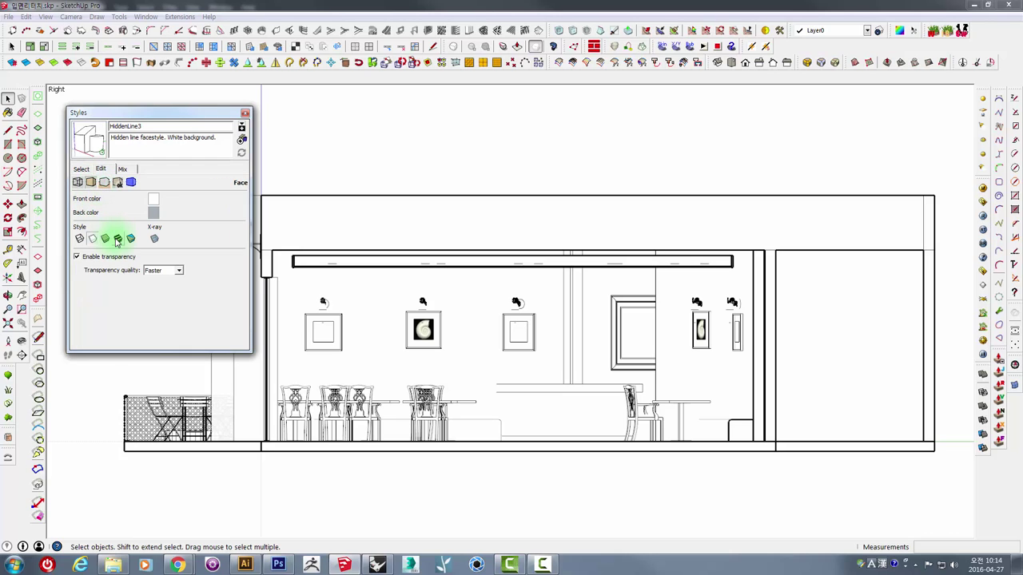
left_click(118, 239)
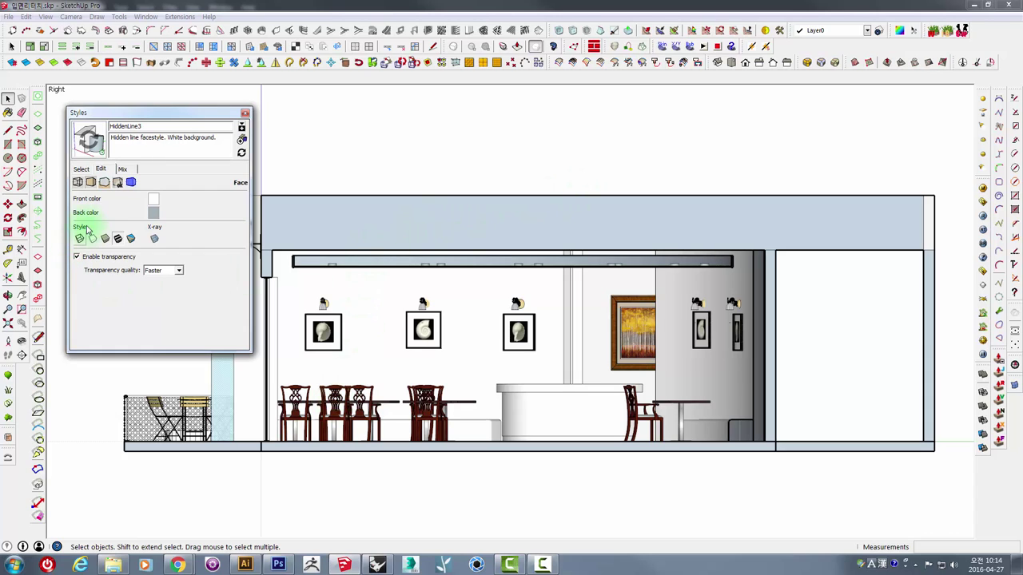
- Turn off all edge lines and display the modeling settings
left_click(77, 183)
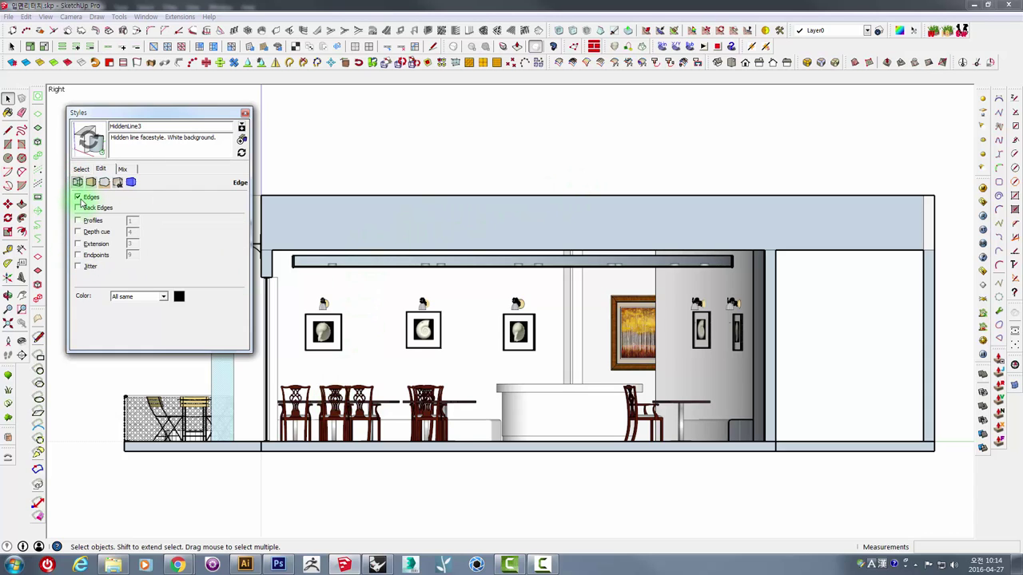
left_click(78, 198)
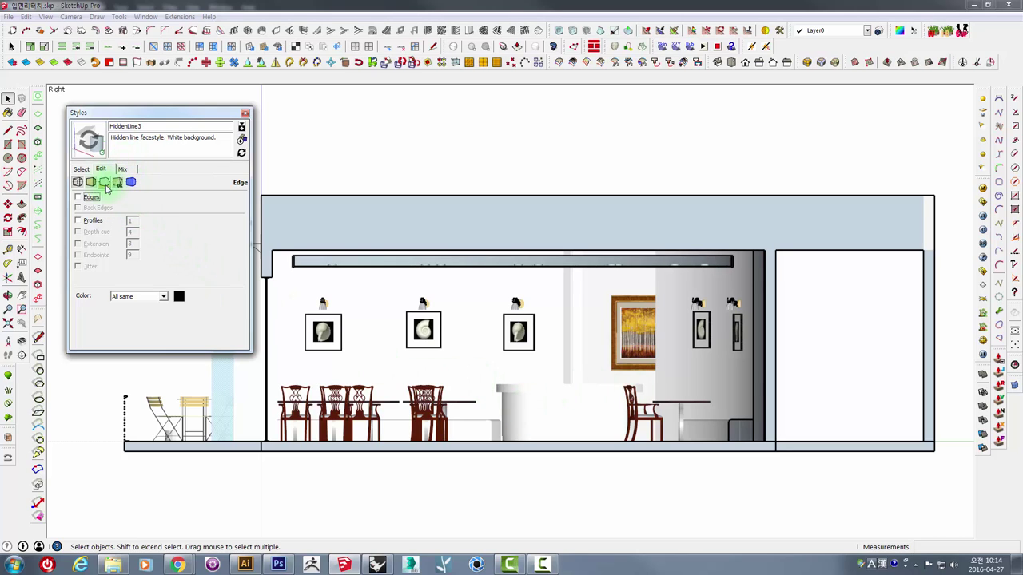
left_click(133, 182)
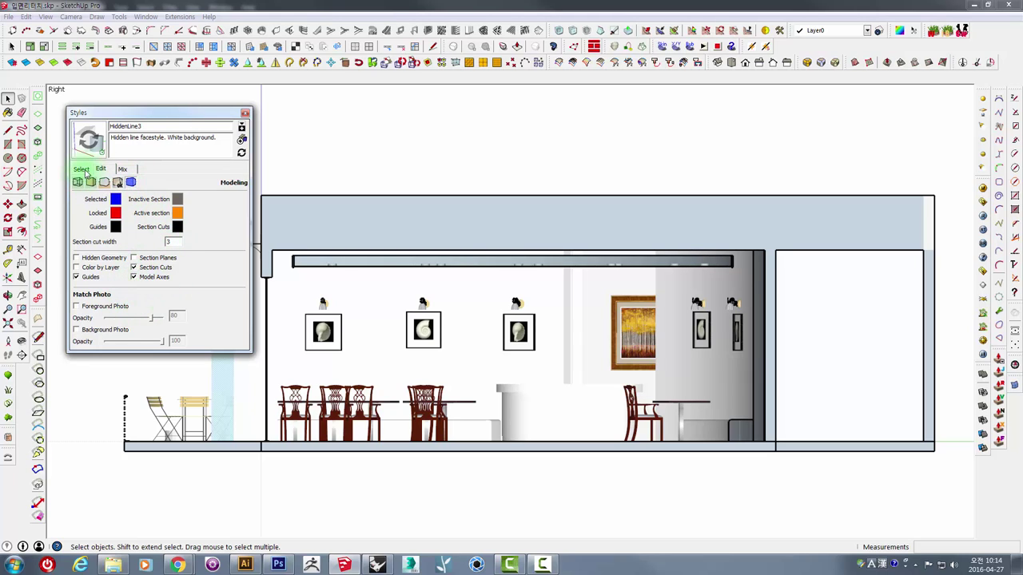
left_click(144, 17)
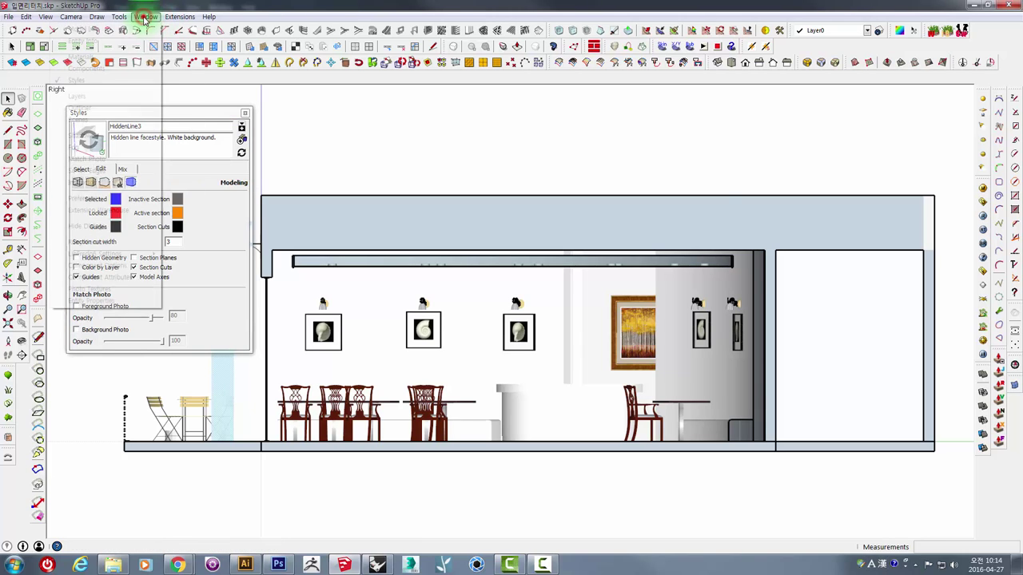
- Make Furniture the active layer and hide Layer0 so only furniture shows
left_click(76, 95)
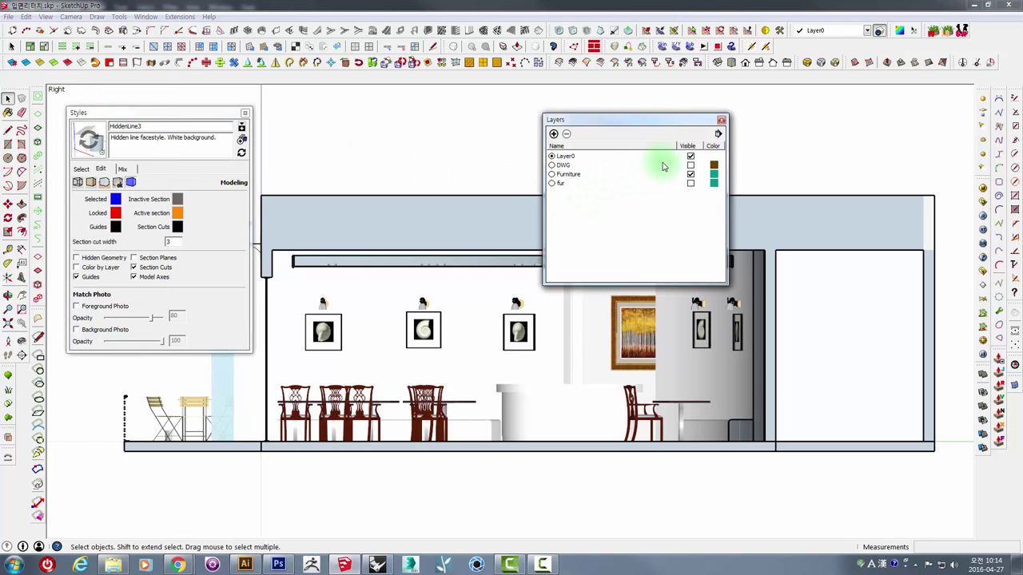
left_click(552, 174)
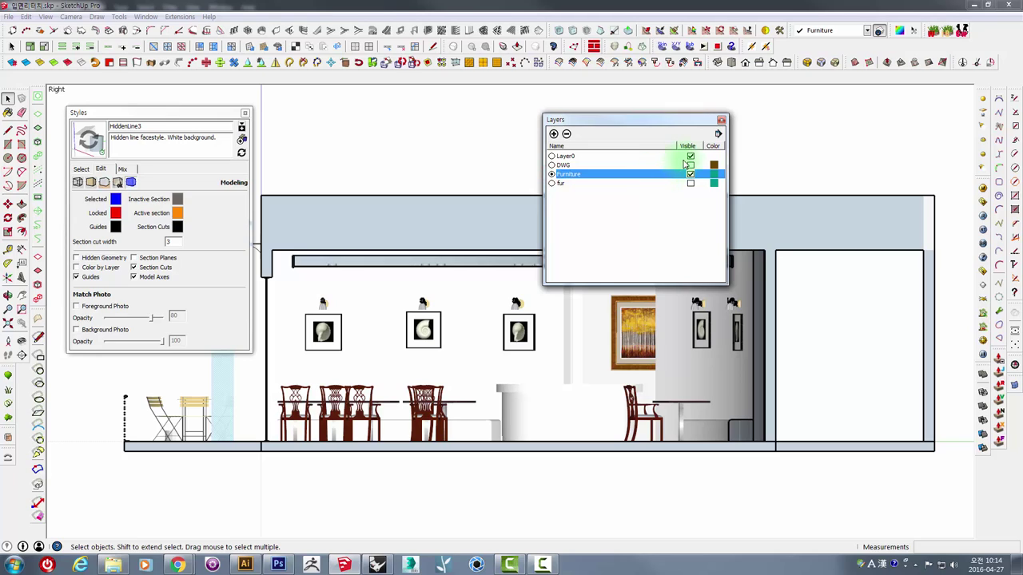
left_click(690, 156)
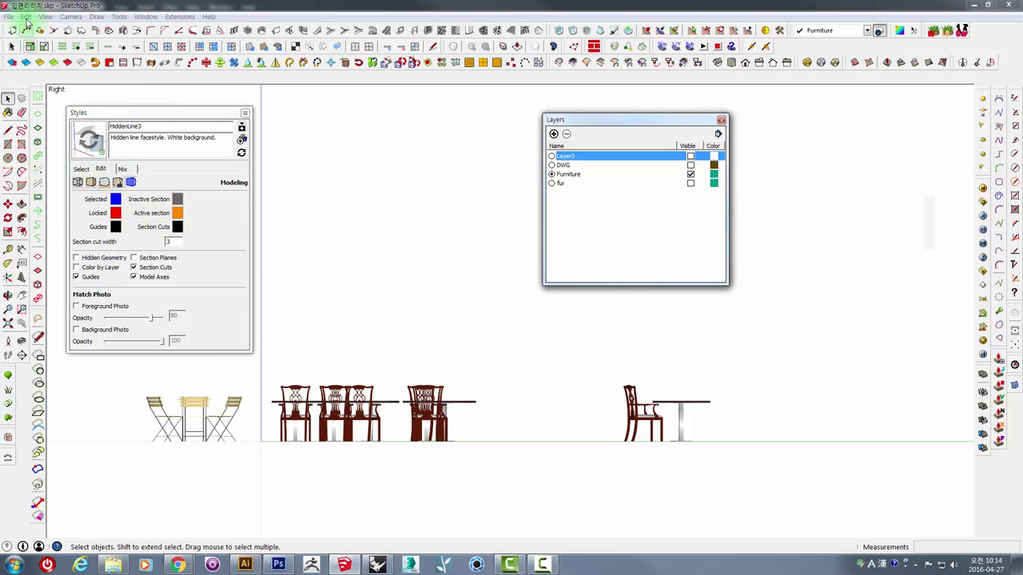
- Export the furniture view as a 2500 × 1224 JPEG image
left_click(9, 17)
mouse_move(28, 182)
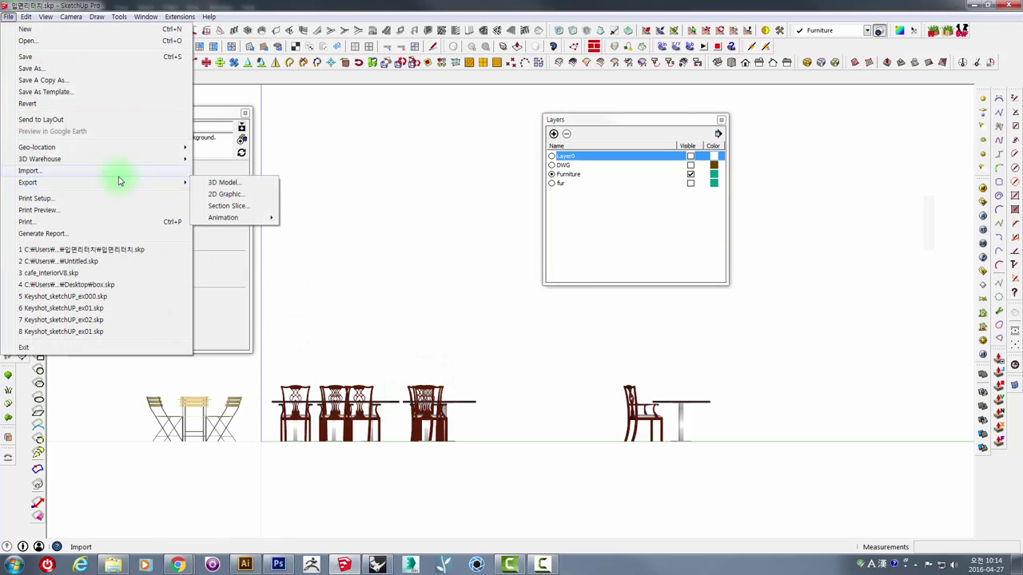
left_click(208, 193)
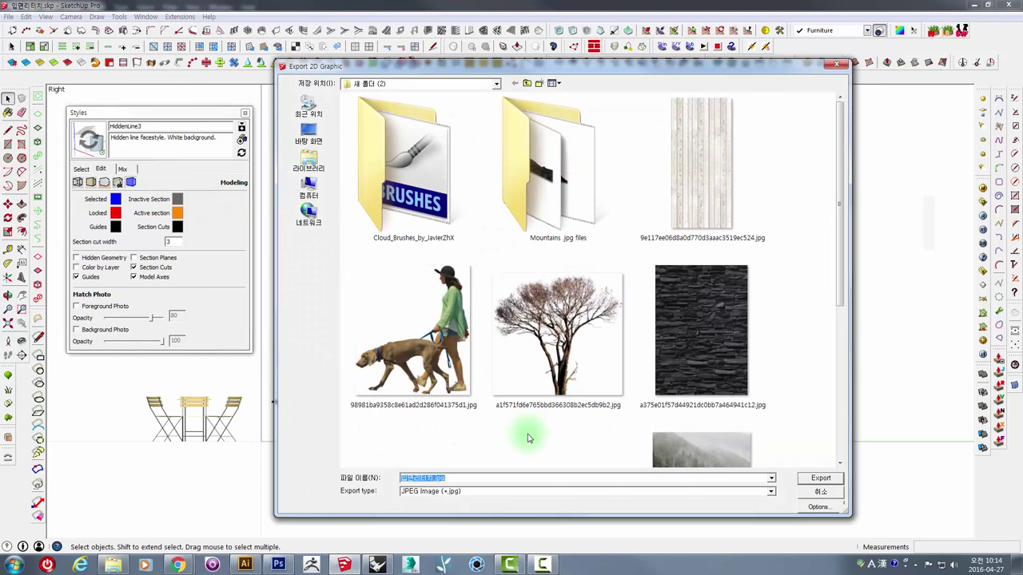
left_click(817, 508)
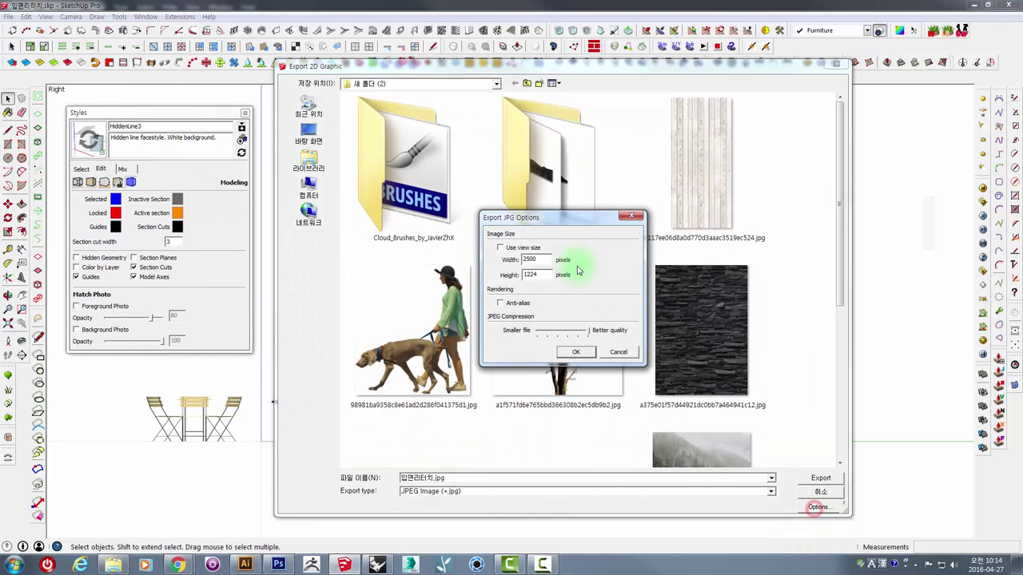
left_click(569, 354)
left_click(835, 66)
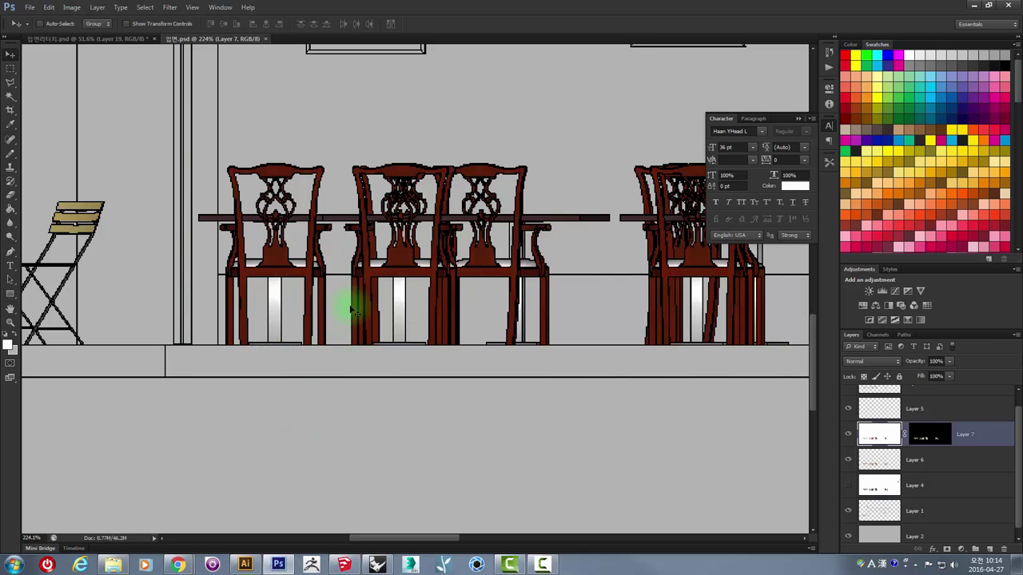
- Open the exported cafe_interiorV8.jpg furniture image
left_click(29, 7)
left_click(36, 28)
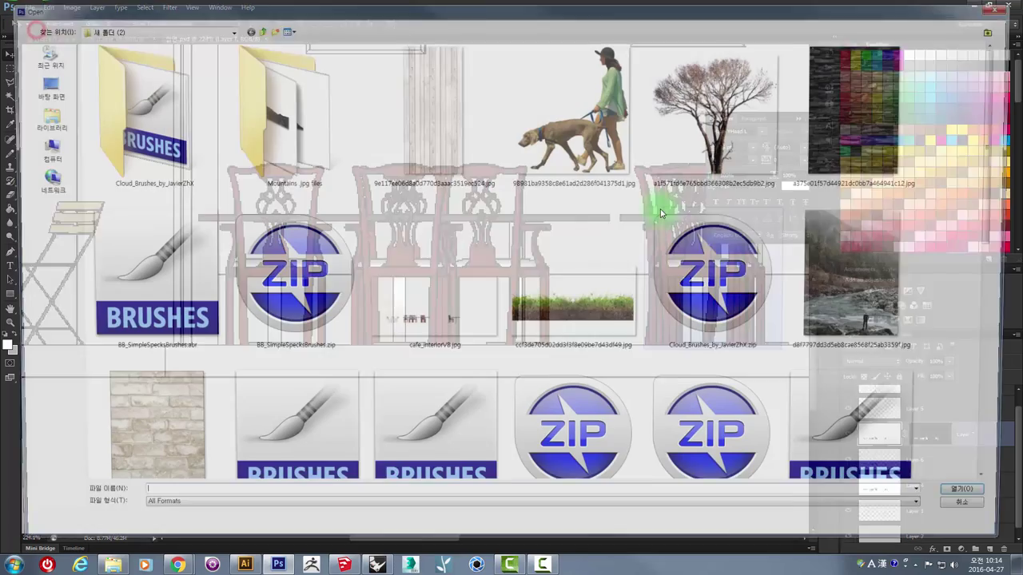
left_click(447, 327)
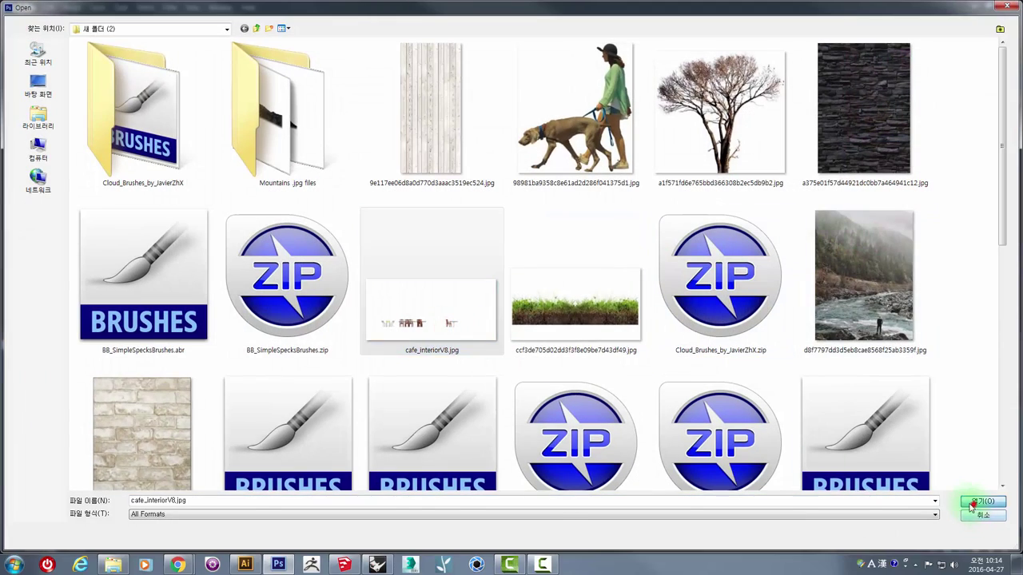
left_click(972, 505)
scroll(312, 354, "up", 2)
scroll(336, 359, "up", 3)
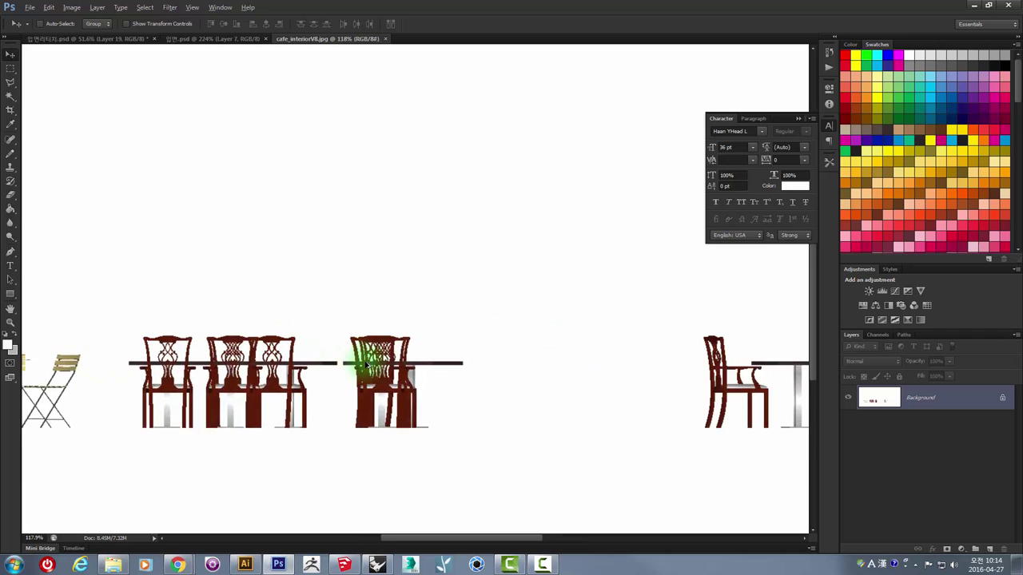
scroll(364, 360, "down", 3)
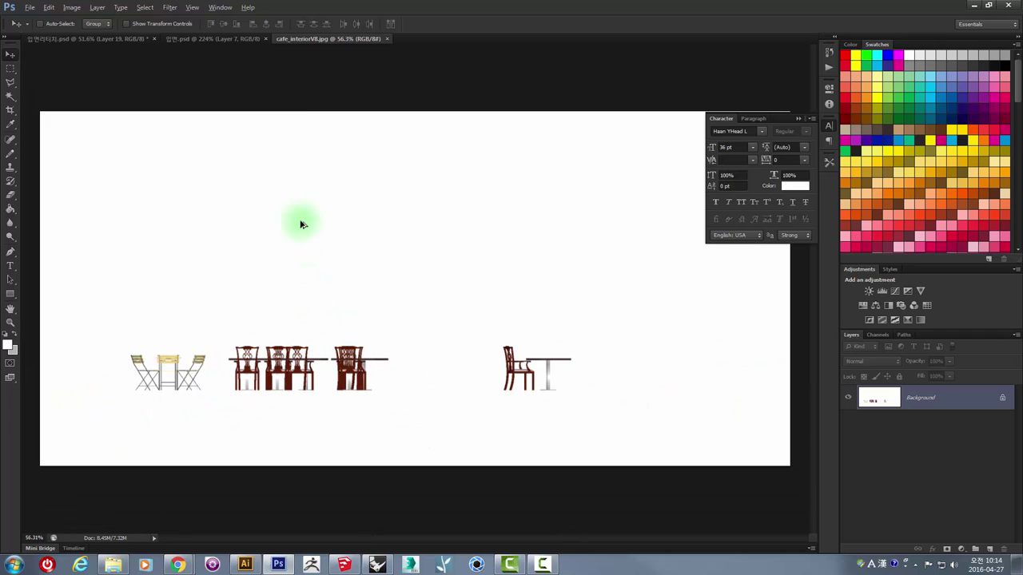
- Open the 입면.jpg black-silhouette elevation image as a second document
left_click(30, 7)
left_click(32, 22)
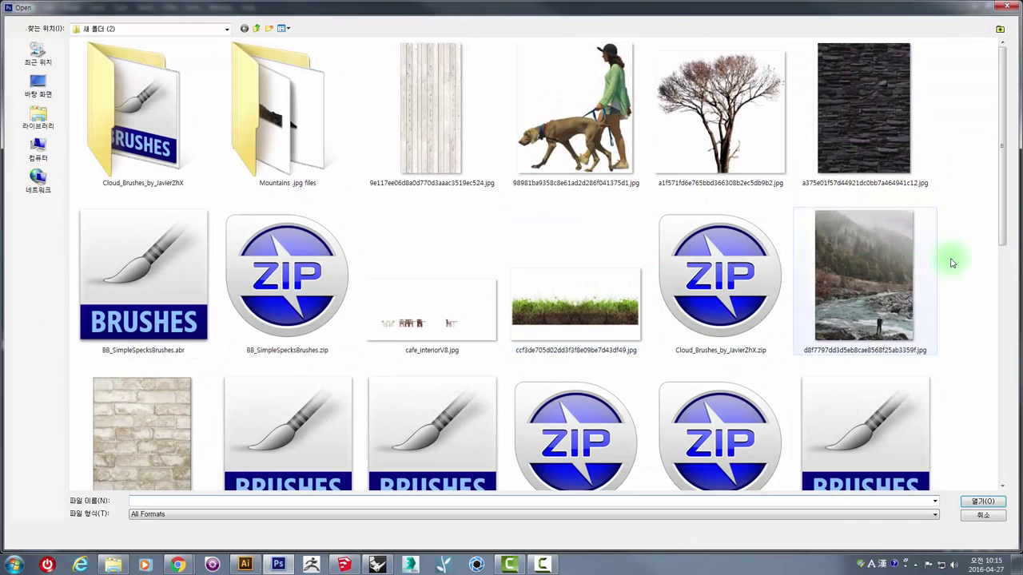
left_click_drag(1004, 216, 1004, 432)
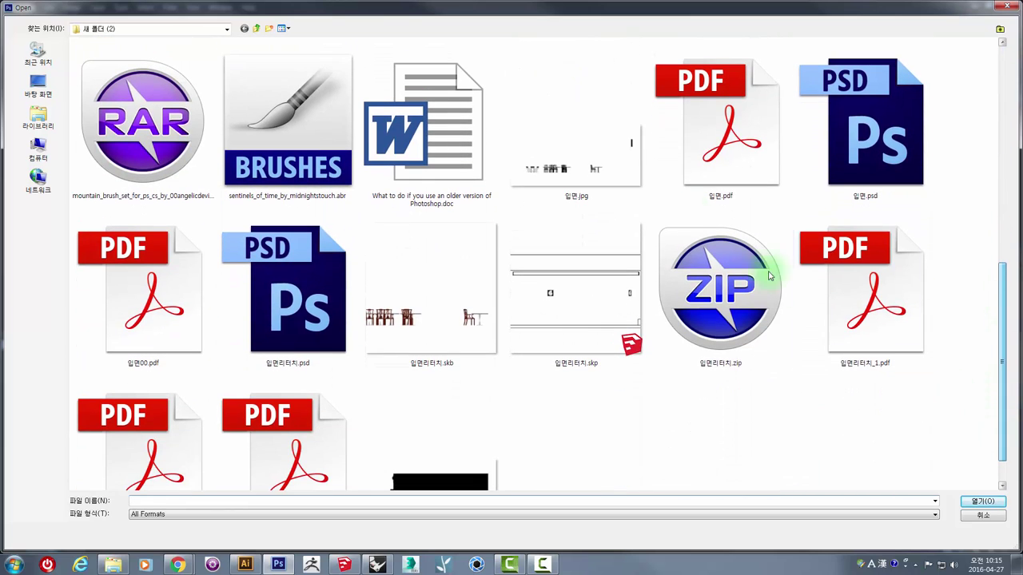
left_click(567, 152)
left_click(979, 500)
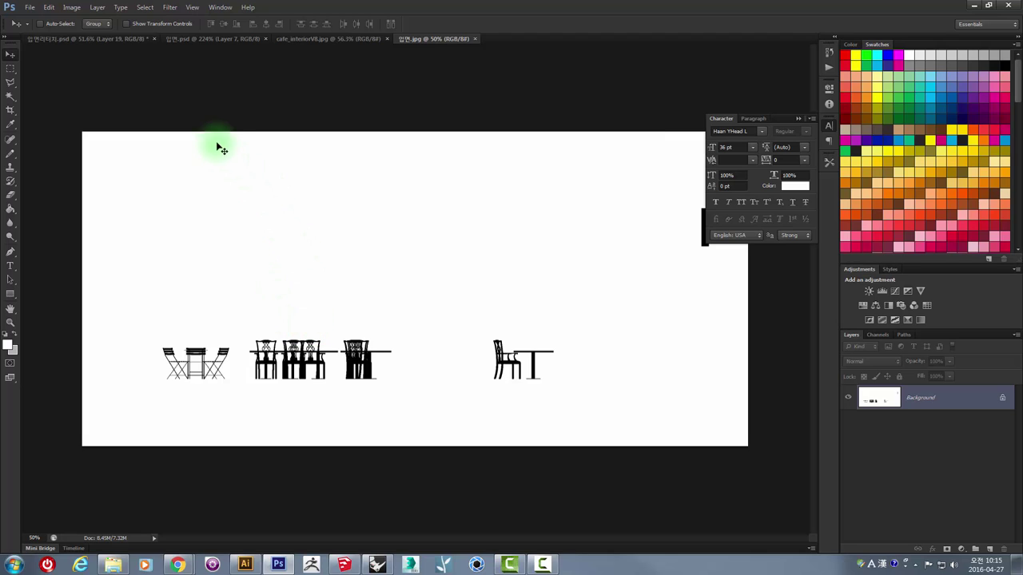
- Drag the black silhouettes into cafe_interiorV8.jpg as Layer 1
left_click(326, 204)
left_click(282, 40)
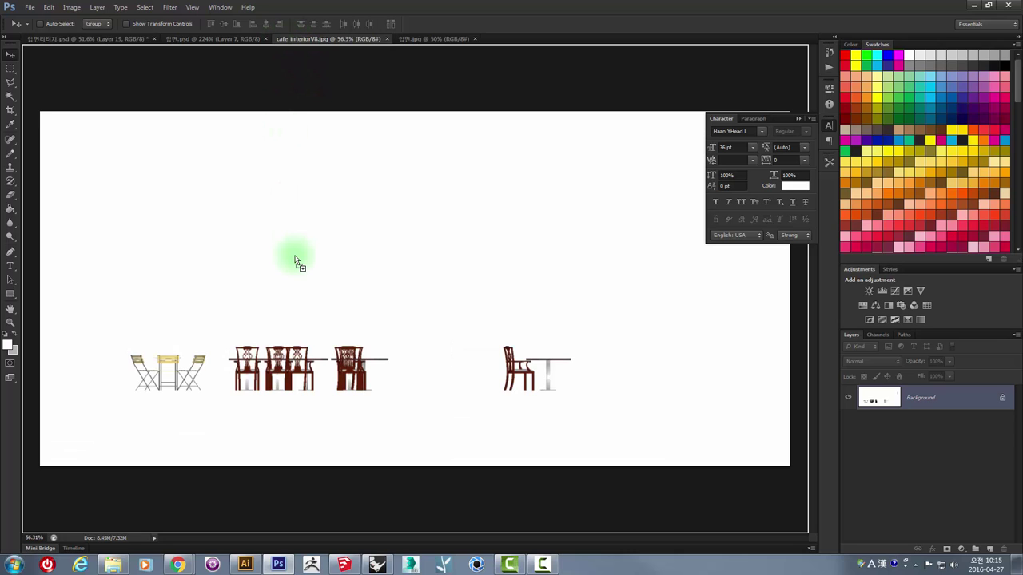
left_click_drag(294, 319, 316, 291)
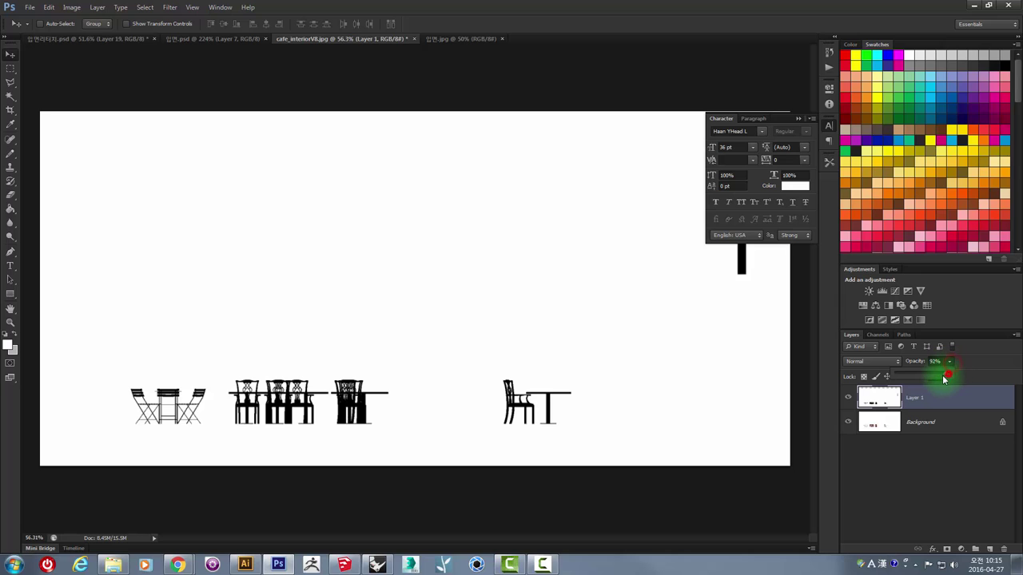
- Fade Layer 1, align it over the coloured furniture, and restore 100% opacity
left_click_drag(938, 379, 936, 380)
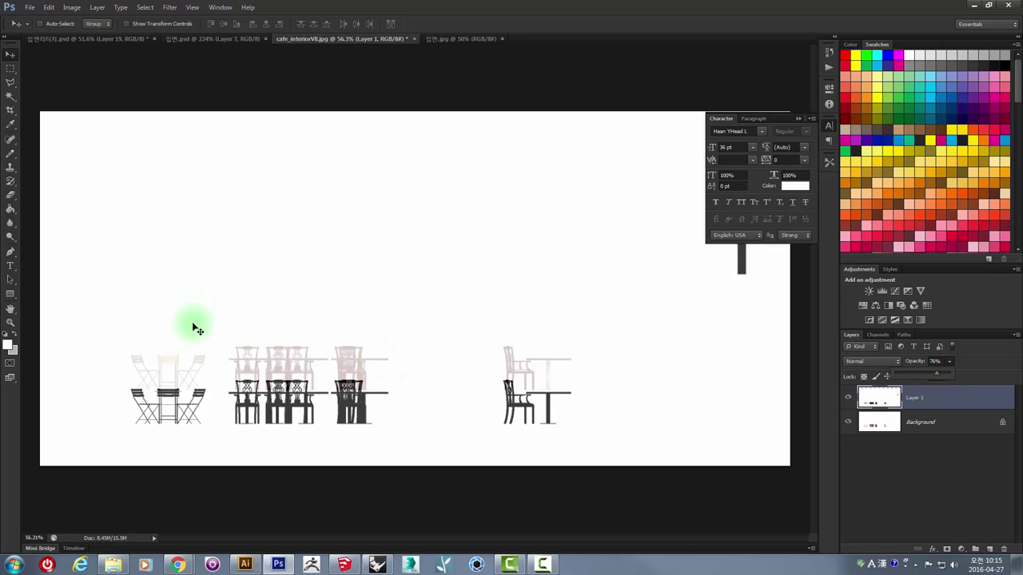
left_click_drag(186, 350, 195, 319)
scroll(240, 356, "up", 2)
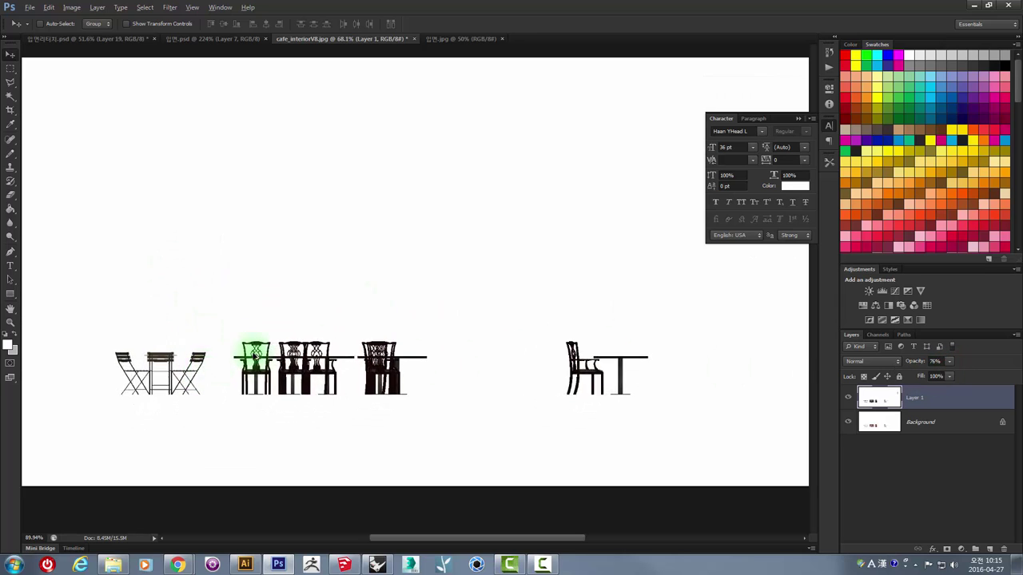
scroll(254, 353, "up", 5)
scroll(274, 343, "up", 5)
scroll(297, 340, "down", 3)
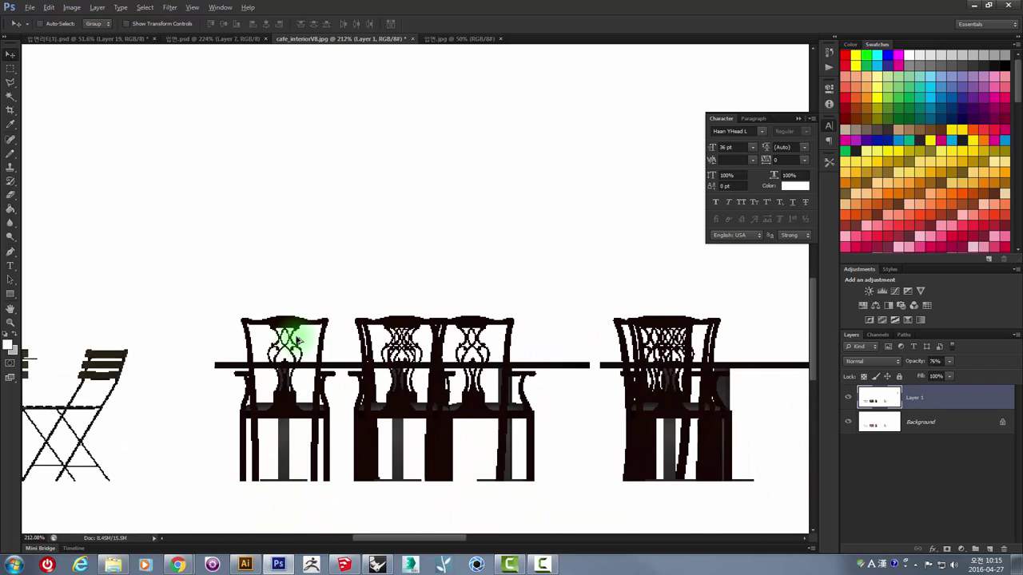
scroll(291, 336, "down", 1)
scroll(137, 347, "down", 2)
scroll(181, 352, "up", 3)
scroll(181, 351, "up", 2)
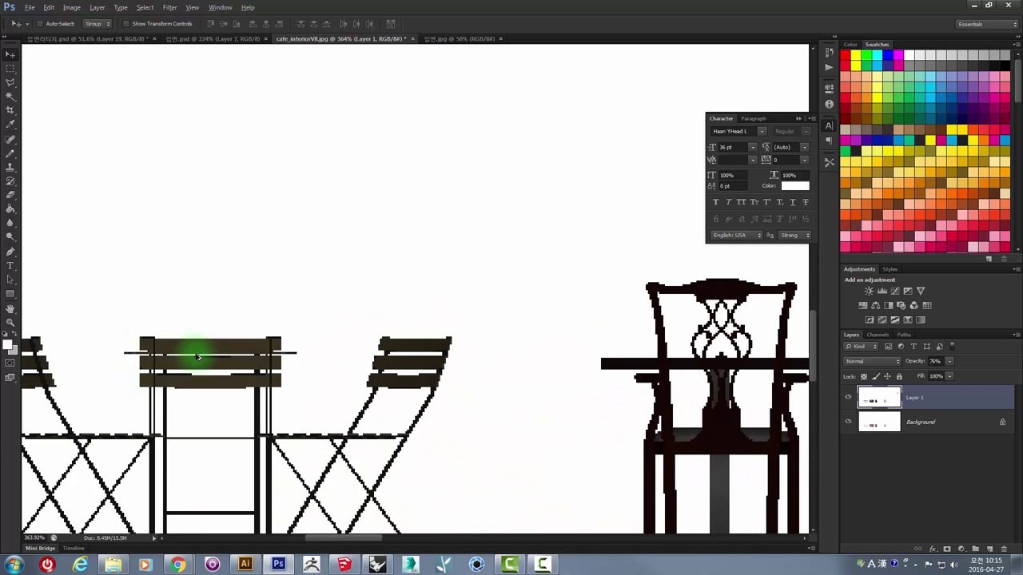
scroll(192, 354, "down", 2)
scroll(194, 354, "down", 2)
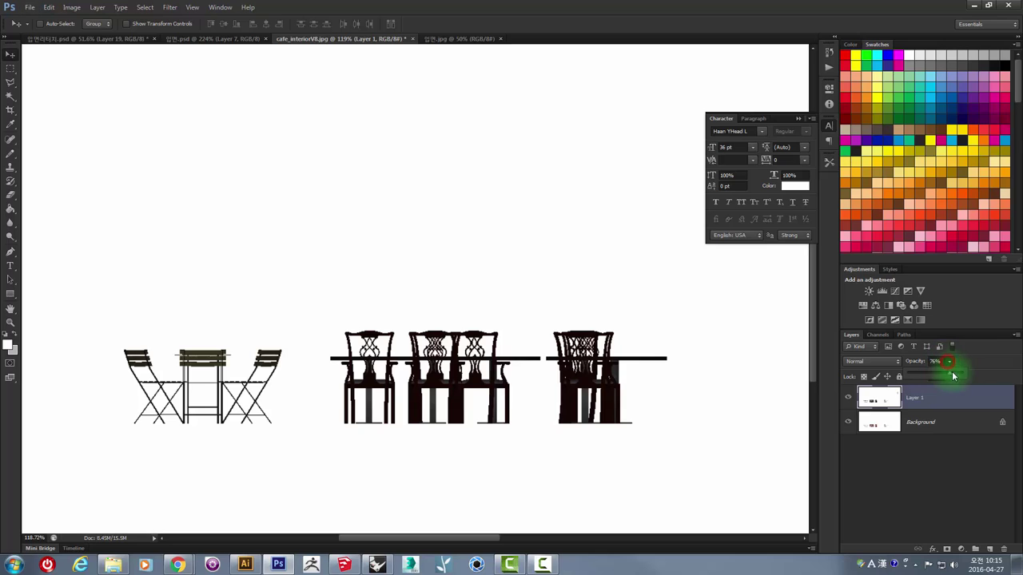
left_click_drag(952, 375, 982, 373)
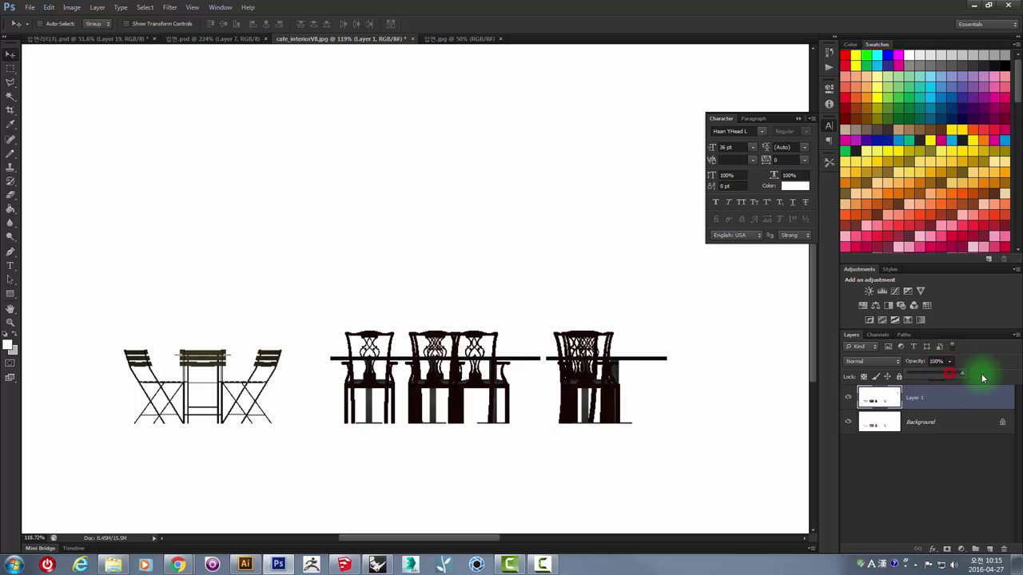
- Select all black silhouettes with a non-contiguous Magic Wand click, then hide Layer 1
left_click(11, 96)
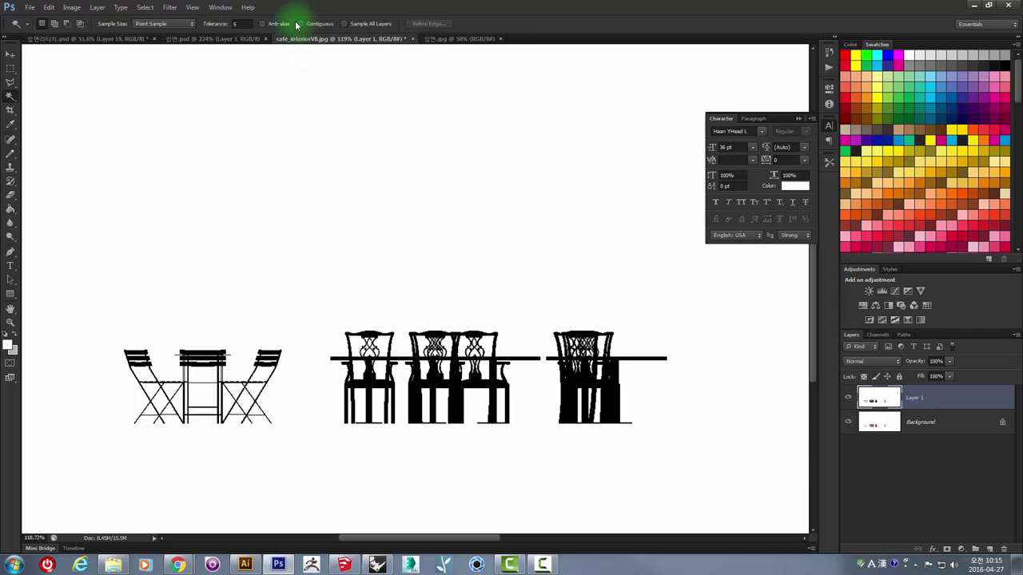
left_click(355, 357)
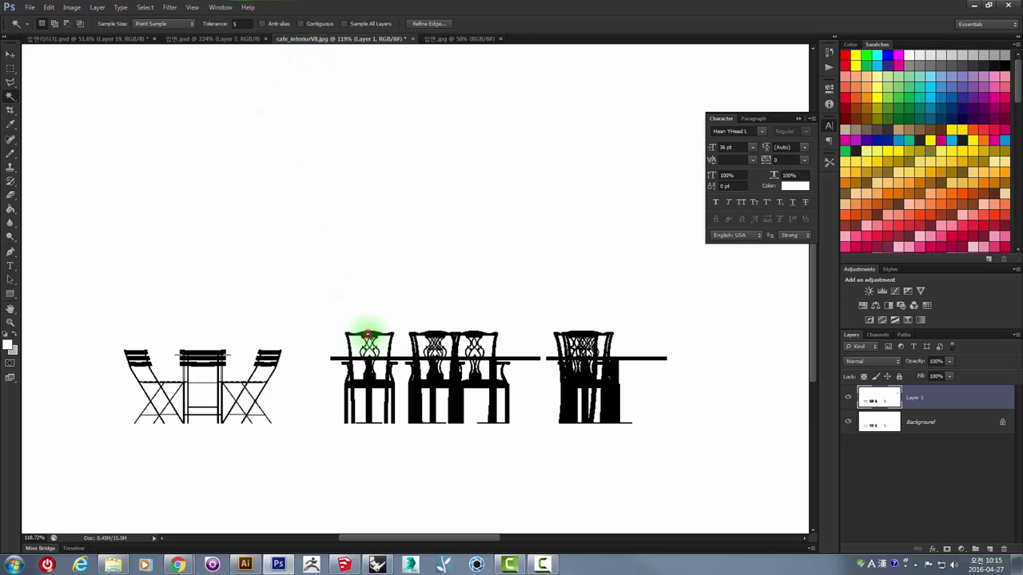
scroll(211, 358, "up", 3)
scroll(214, 359, "up", 3)
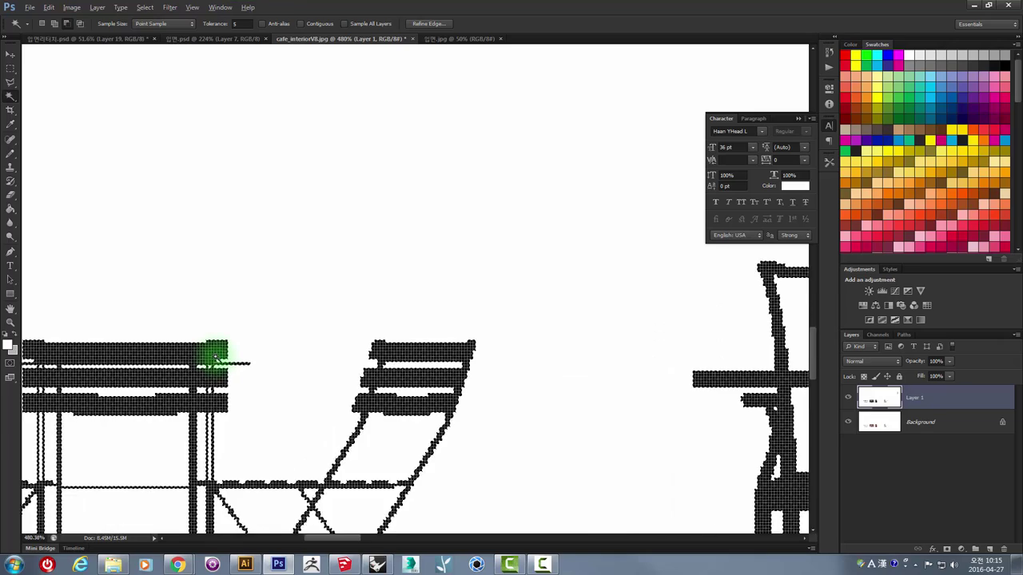
scroll(215, 358, "down", 5)
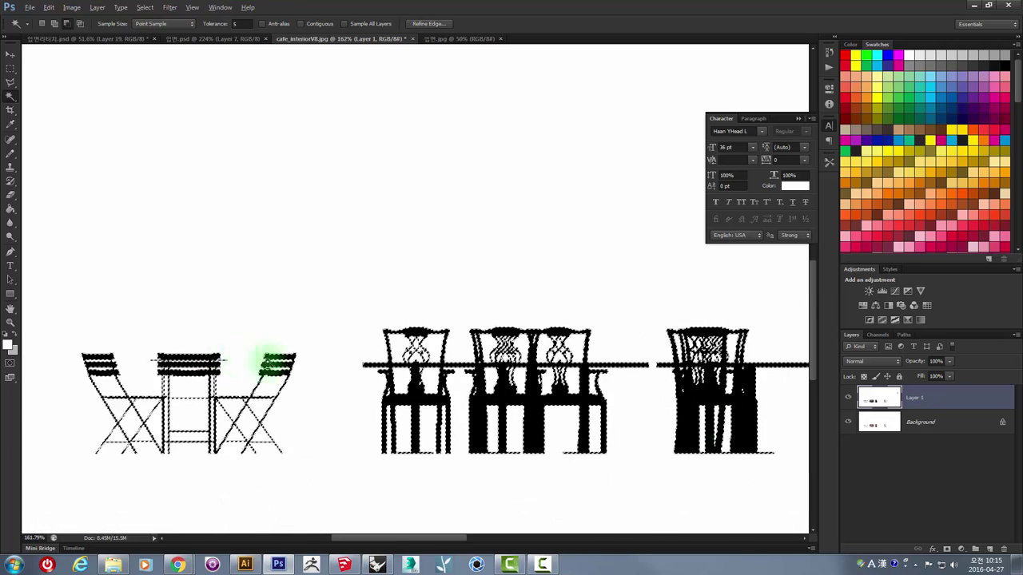
left_click(847, 401)
scroll(494, 387, "up", 4)
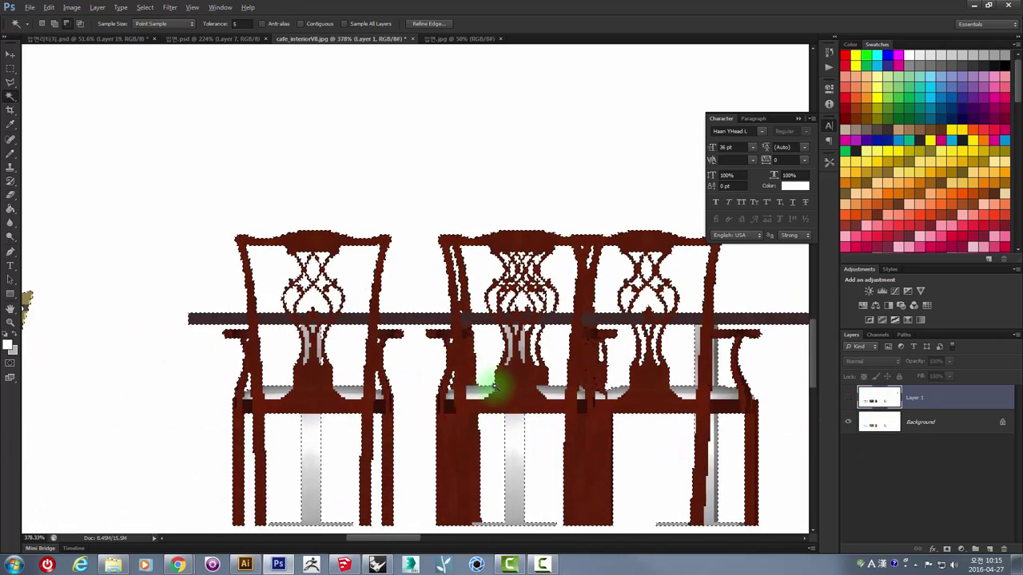
scroll(490, 384, "down", 1)
scroll(486, 376, "down", 2)
scroll(491, 376, "down", 2)
- Paste into the cafe elevation document, then undo the mistaken wood-panel paste
scroll(184, 329, "up", 1)
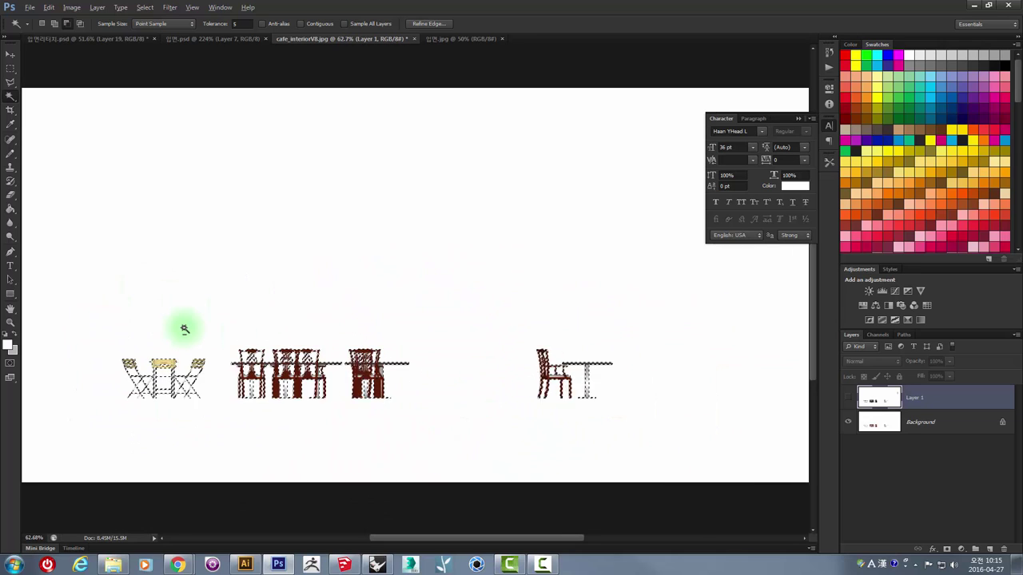
left_click_drag(184, 329, 203, 326)
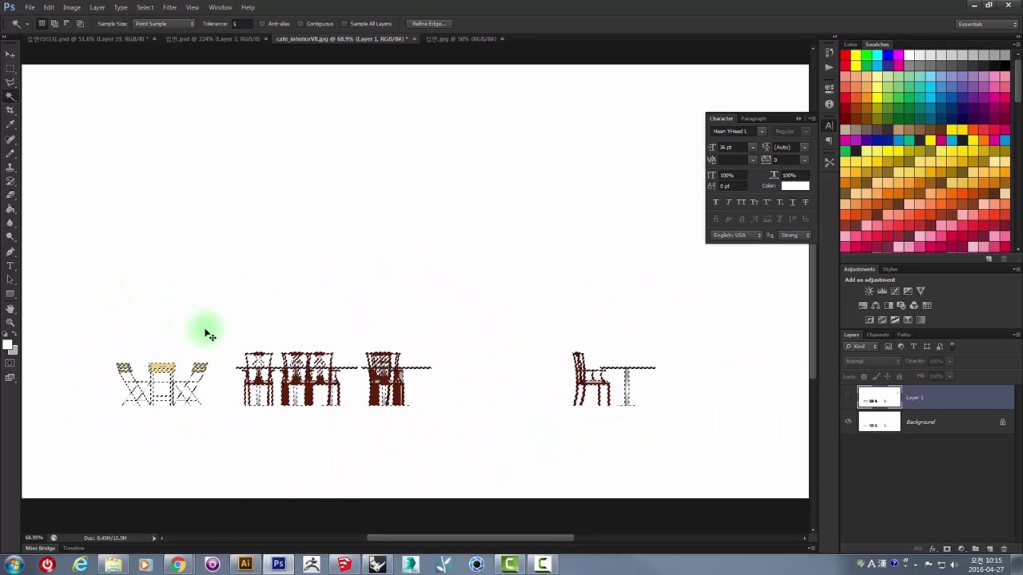
left_click(48, 38)
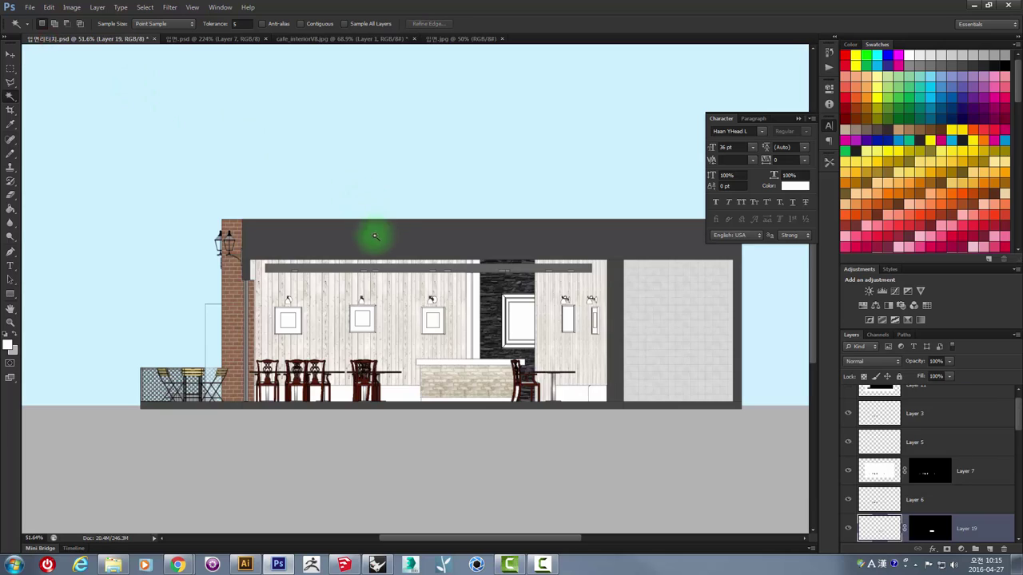
key("ctrl+v")
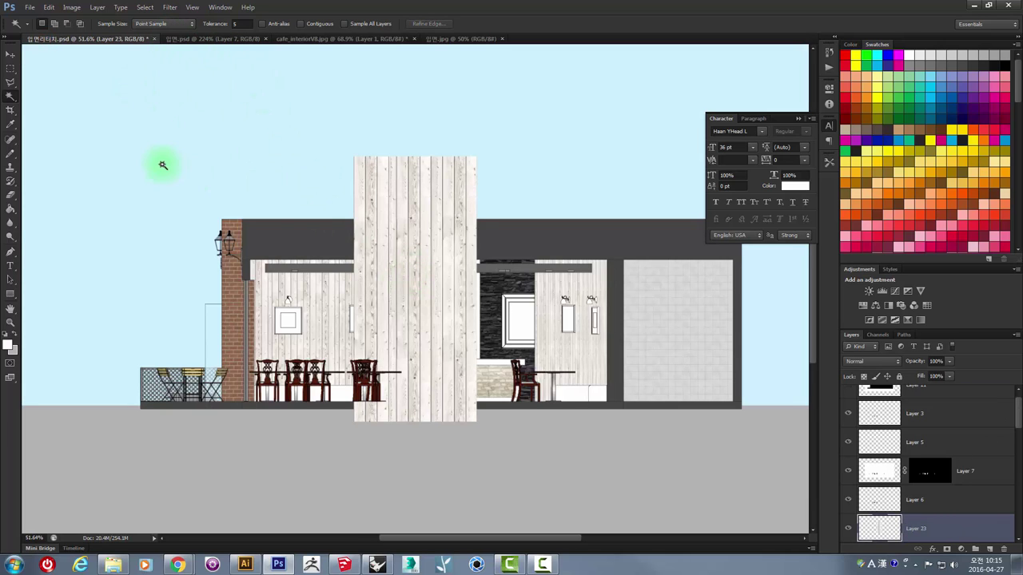
key("ctrl+z")
- Paste the selected coloured furniture into 입면리터치.psd as Layer 23 and move it to the top
left_click(447, 39)
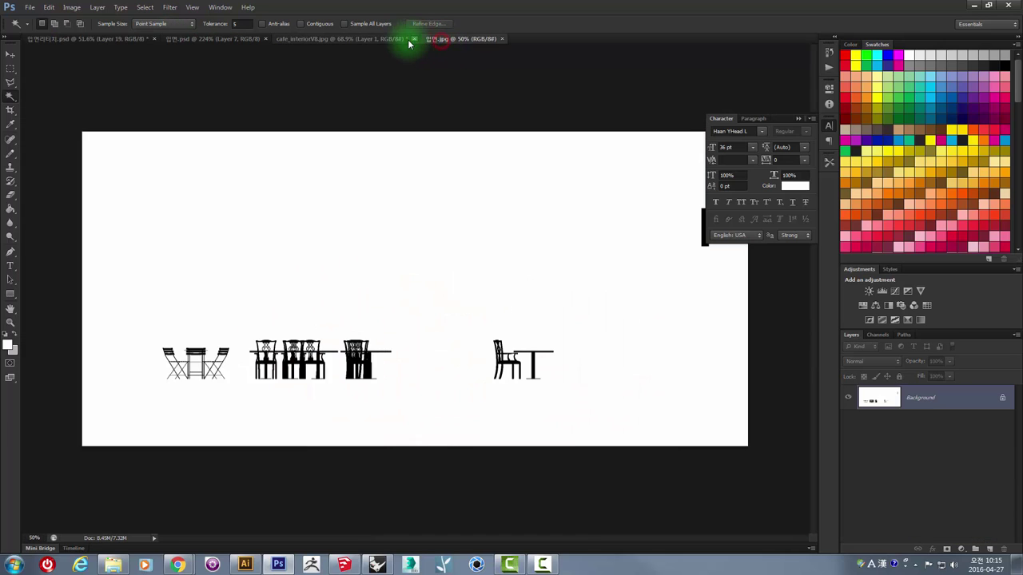
left_click(378, 40)
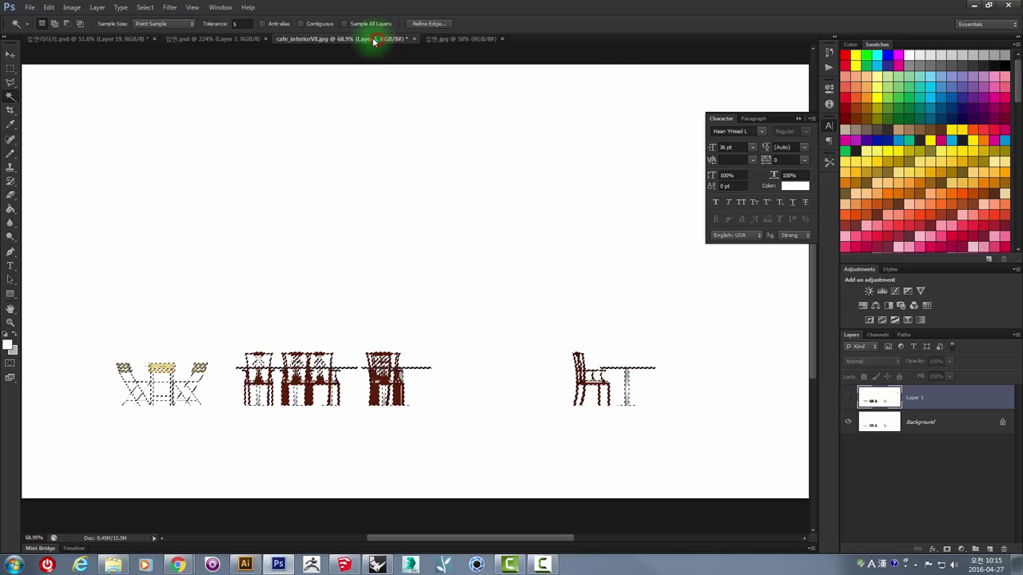
left_click(879, 419)
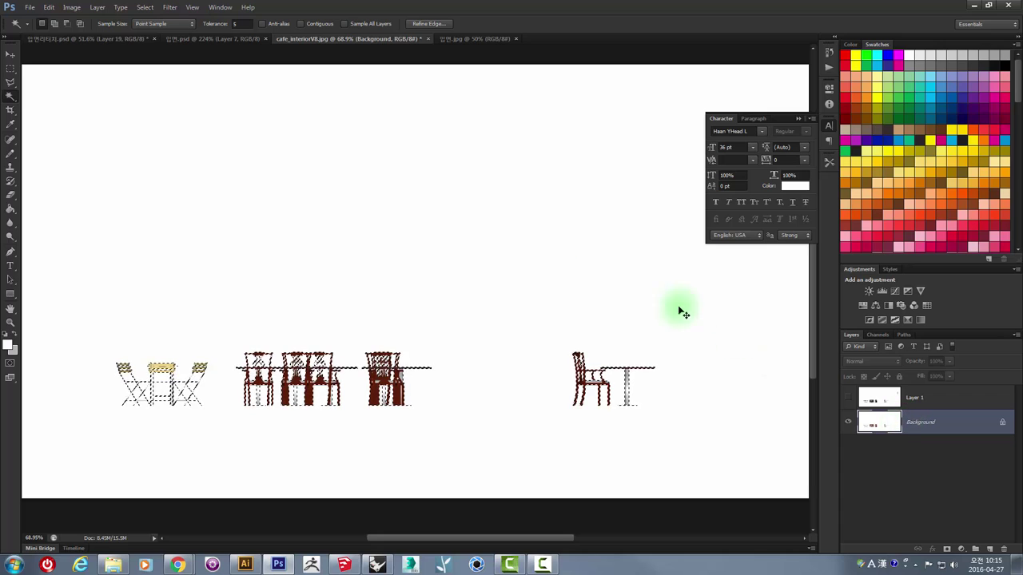
left_click(61, 40)
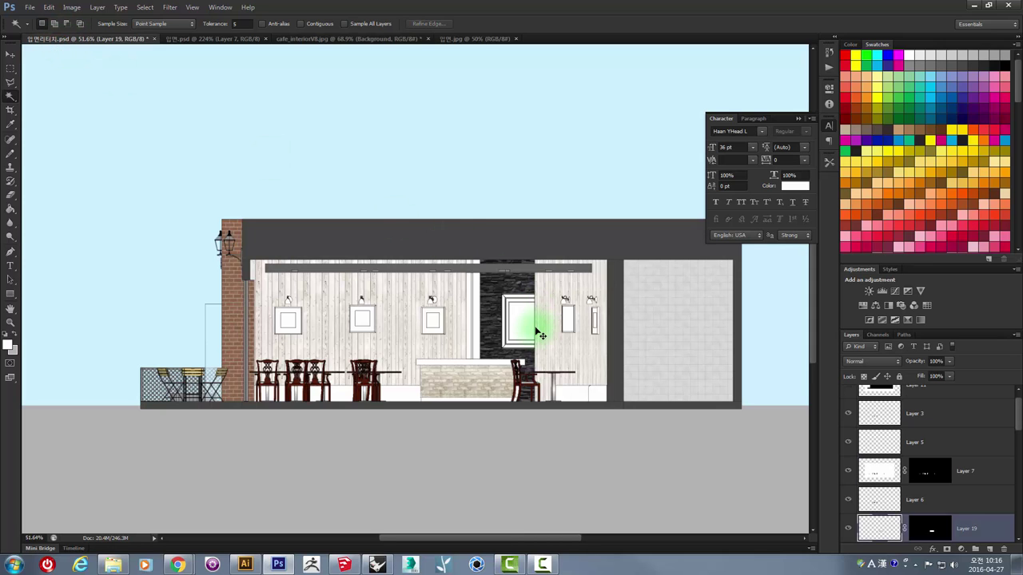
key("ctrl+v")
mouse_move(952, 521)
left_mouse_down()
mouse_move(956, 402)
mouse_move(920, 389)
left_mouse_up()
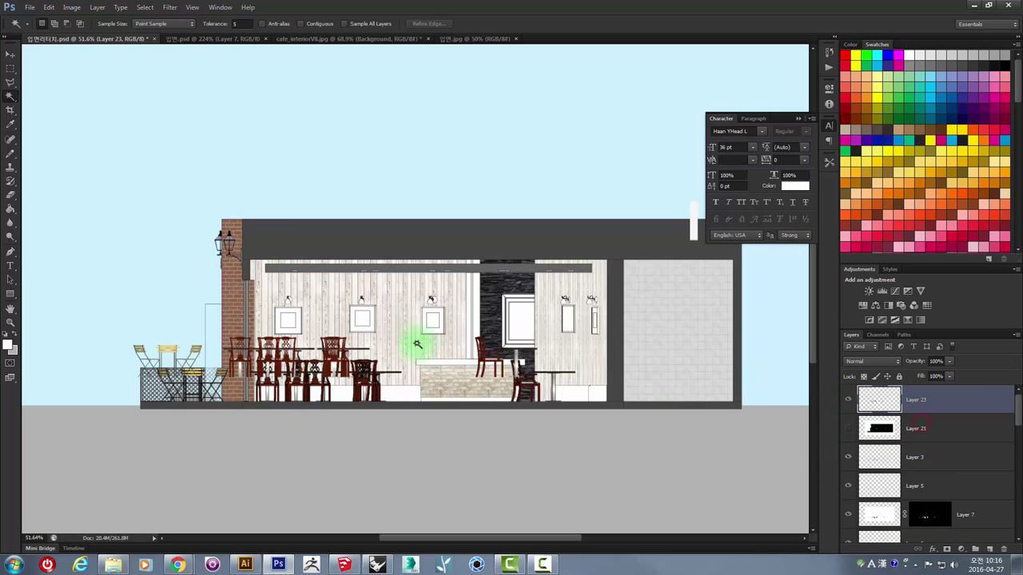
- Move the pasted furniture layer up above the roof with the Move tool
left_click(16, 59)
left_click_drag(198, 243, 200, 151)
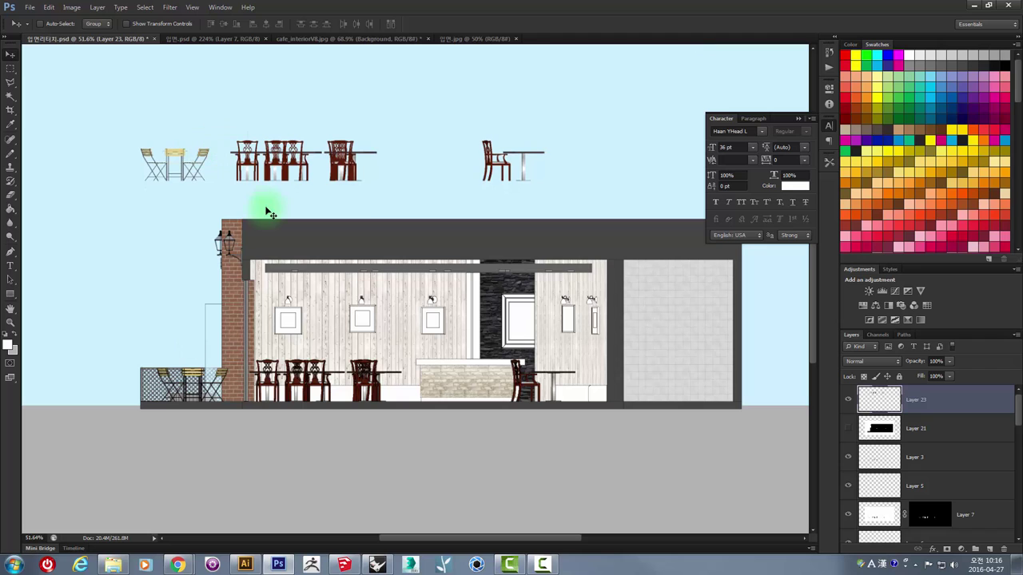
scroll(231, 160, "up", 2)
scroll(240, 164, "up", 1)
scroll(239, 165, "down", 1)
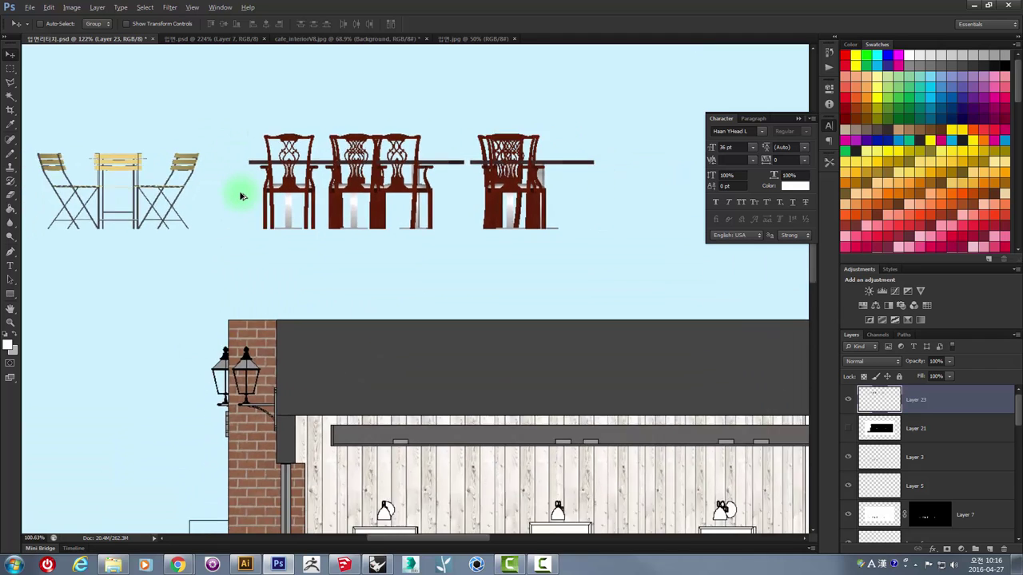
scroll(244, 191, "down", 1)
mouse_move(254, 196)
left_mouse_down()
mouse_move(371, 236)
mouse_move(339, 212)
left_mouse_up()
scroll(339, 214, "down", 1)
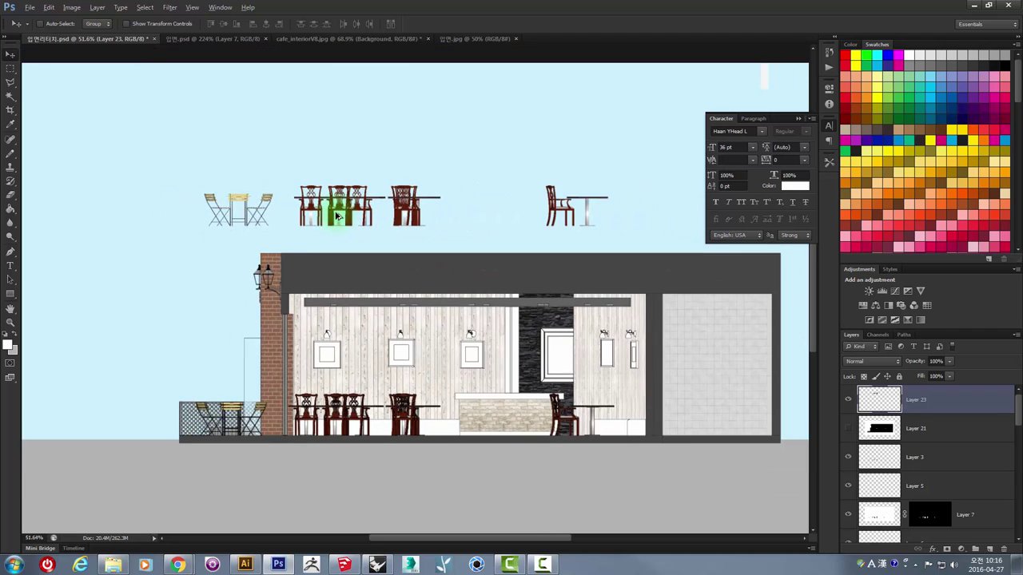
scroll(337, 216, "down", 1)
scroll(364, 268, "up", 1)
scroll(377, 294, "up", 2)
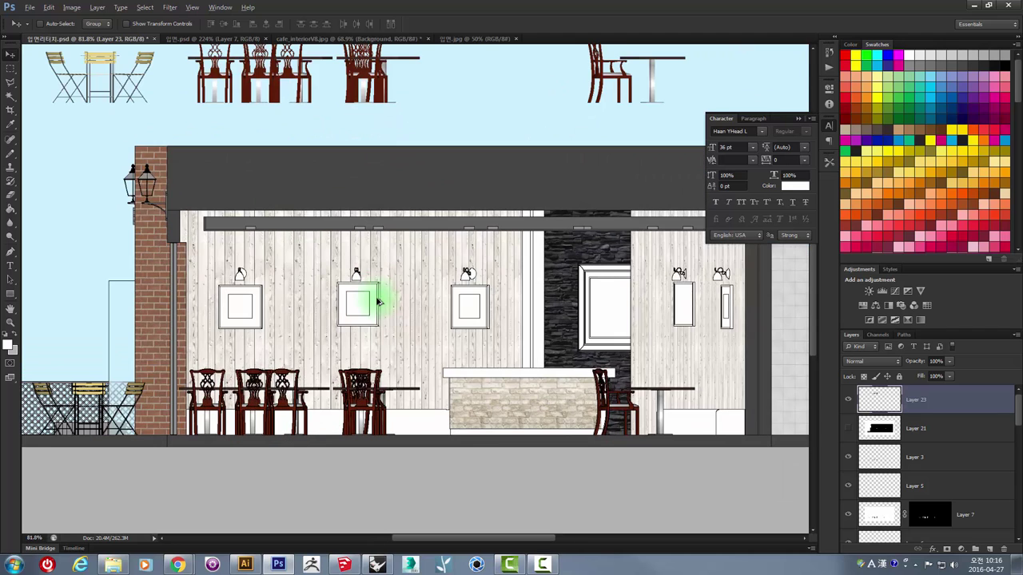
scroll(379, 301, "down", 1)
- Drag the chair group into 입면.psd, shift it upward, then delete that extra chair layer
left_click(206, 39)
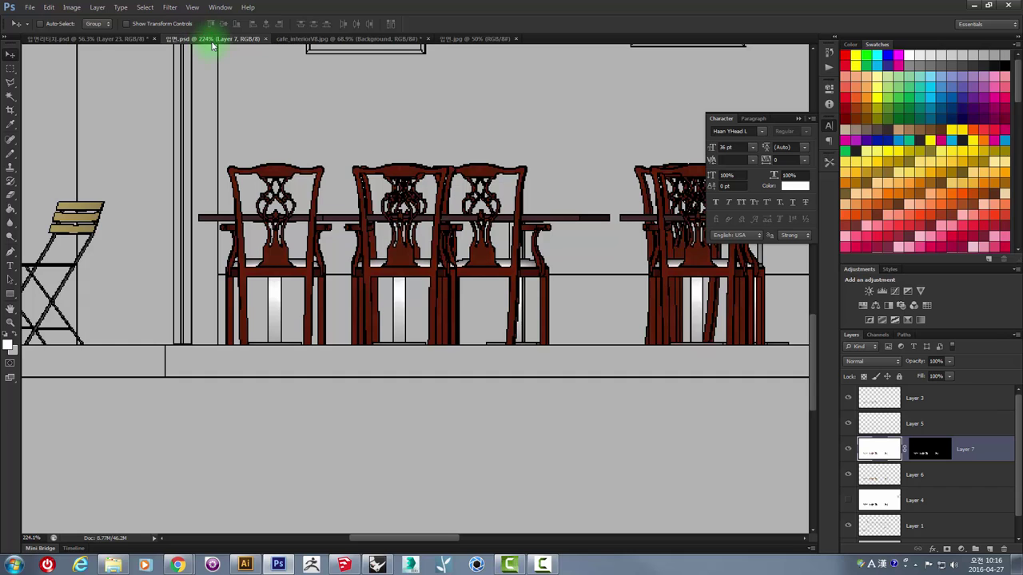
left_click(85, 40)
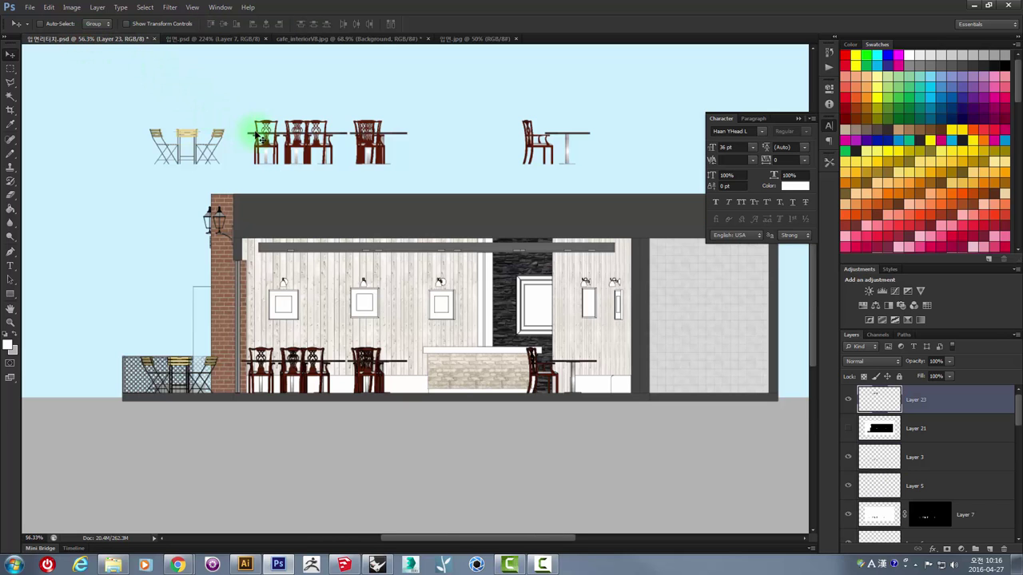
left_click_drag(260, 137, 346, 244)
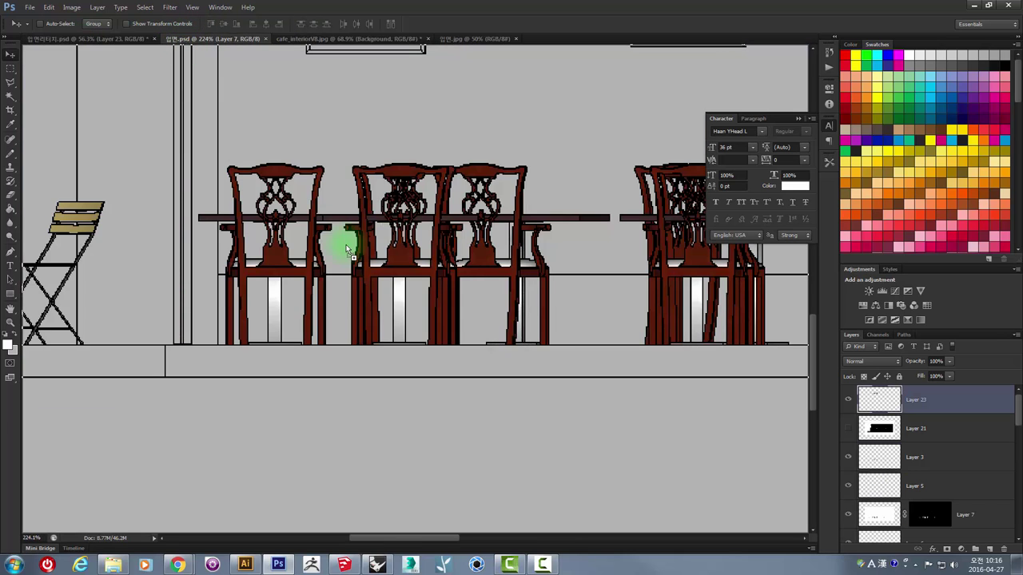
scroll(343, 240, "down", 2)
scroll(343, 240, "down", 1)
mouse_move(375, 302)
left_mouse_down()
mouse_move(358, 197)
mouse_move(383, 196)
left_mouse_up()
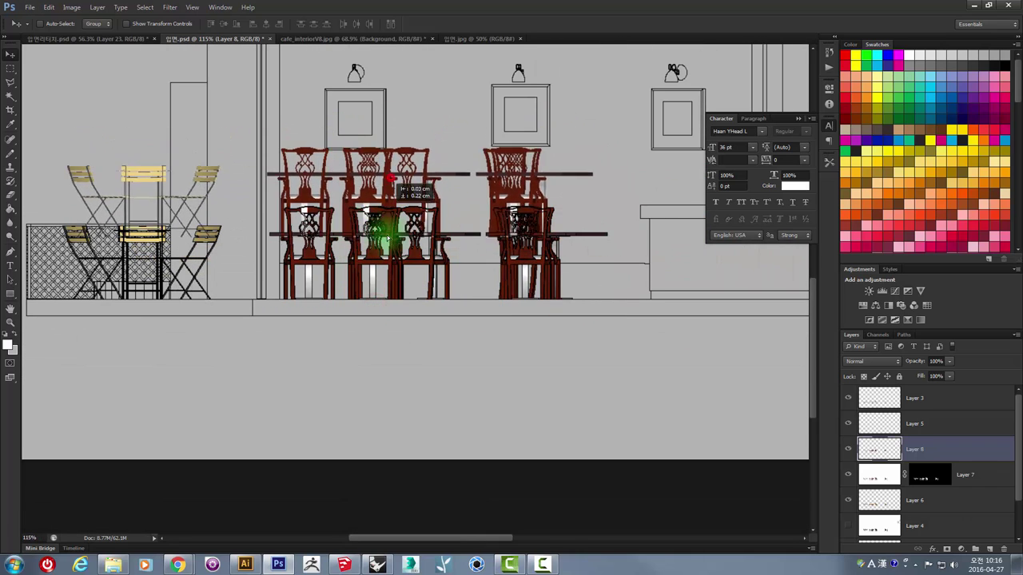
left_click_drag(391, 179, 392, 130)
scroll(402, 201, "down", 1)
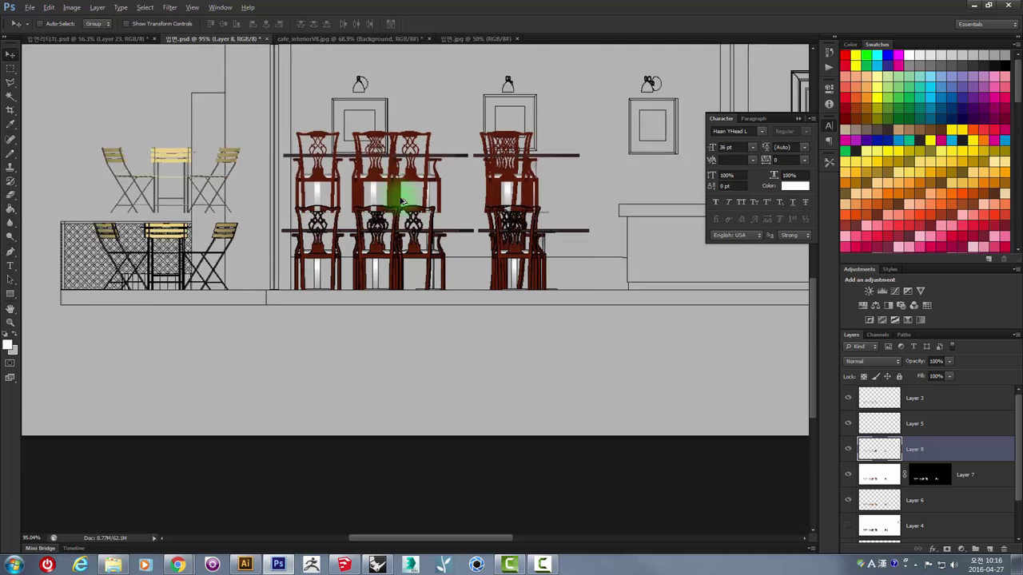
scroll(401, 202, "down", 3)
key("Delete")
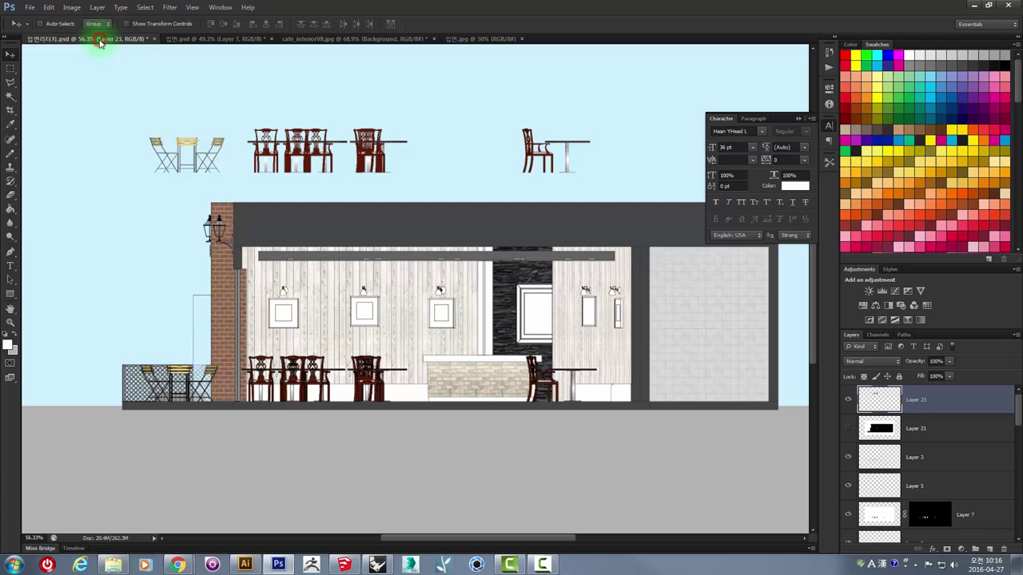
- Delete the floating chair and table layer from the coloured elevation
left_click(101, 38)
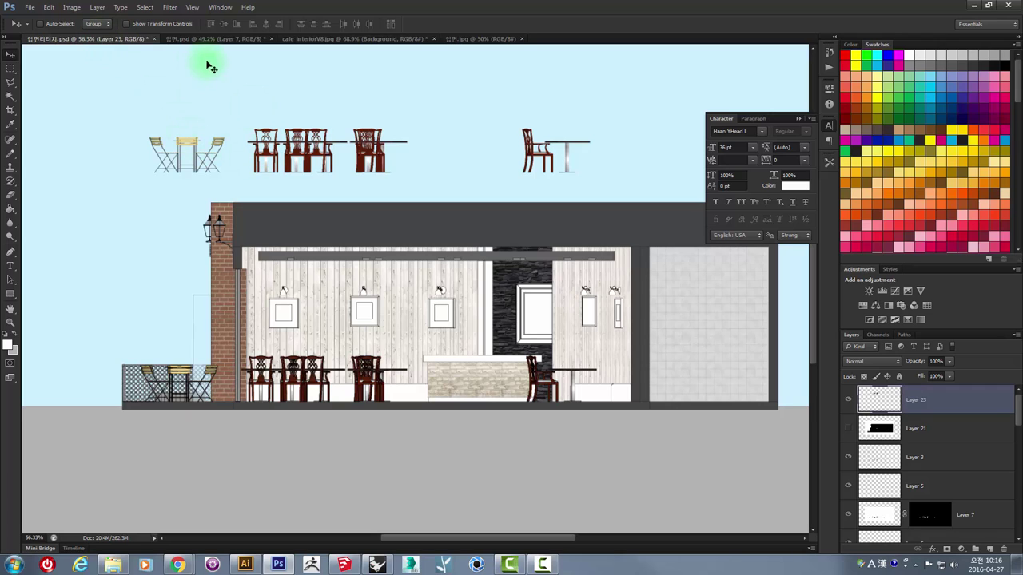
left_click_drag(297, 153, 320, 164)
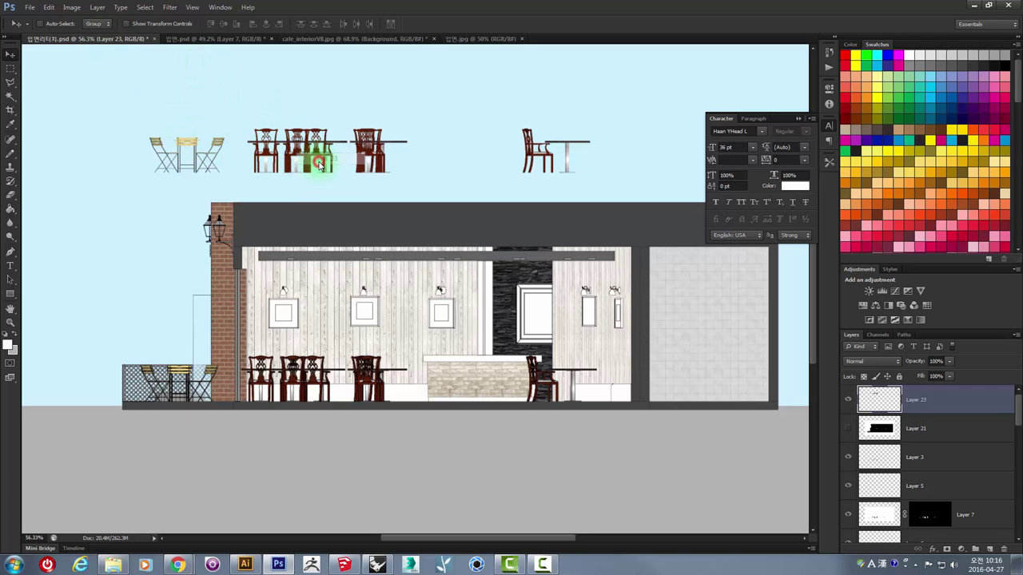
key("Delete")
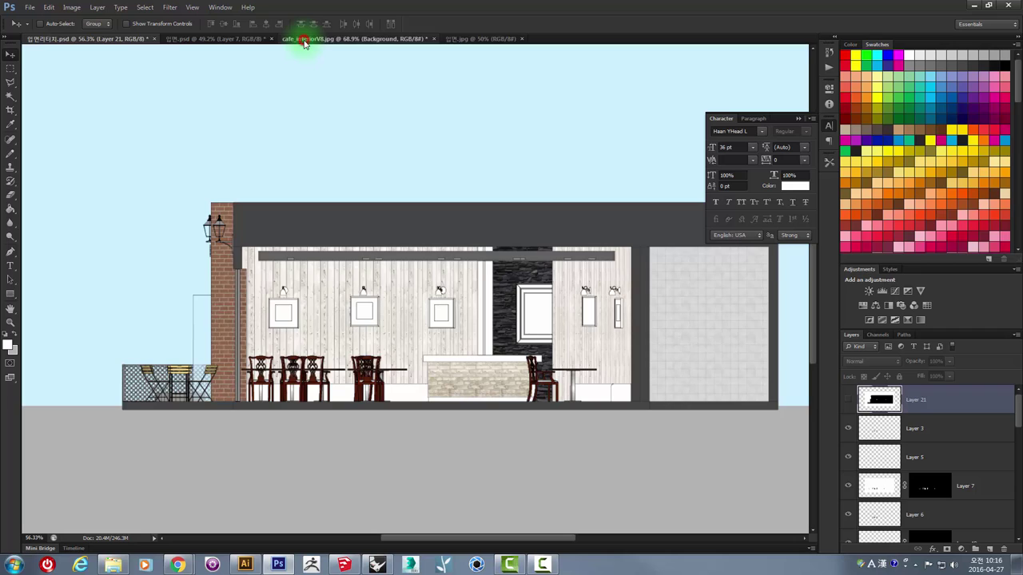
- Cycle through the cafe_interiorV8.jpg and 입면.jpg tabs, returning to the grey line-drawing 입면.psd
left_click(303, 40)
left_click(456, 38)
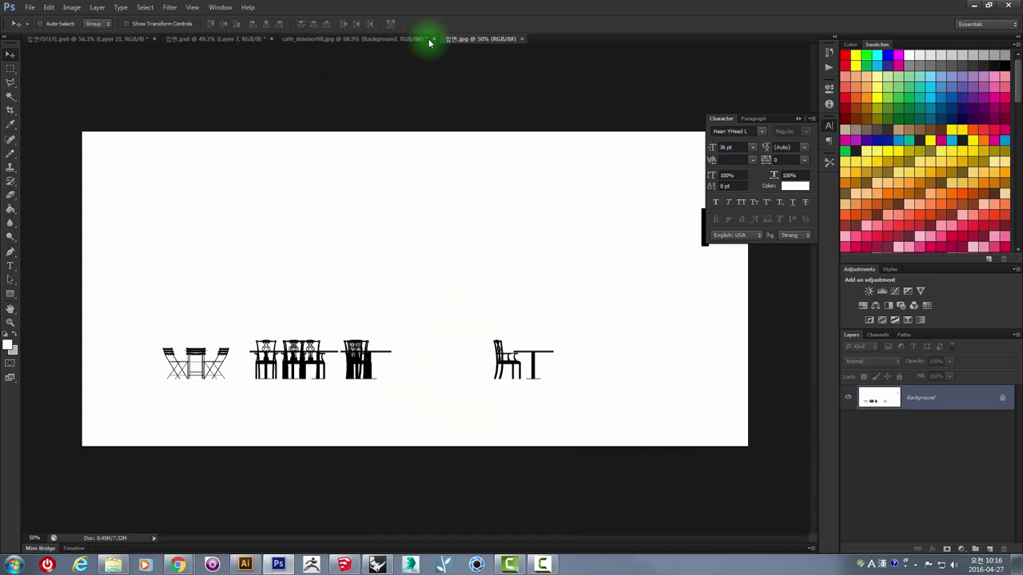
left_click(365, 39)
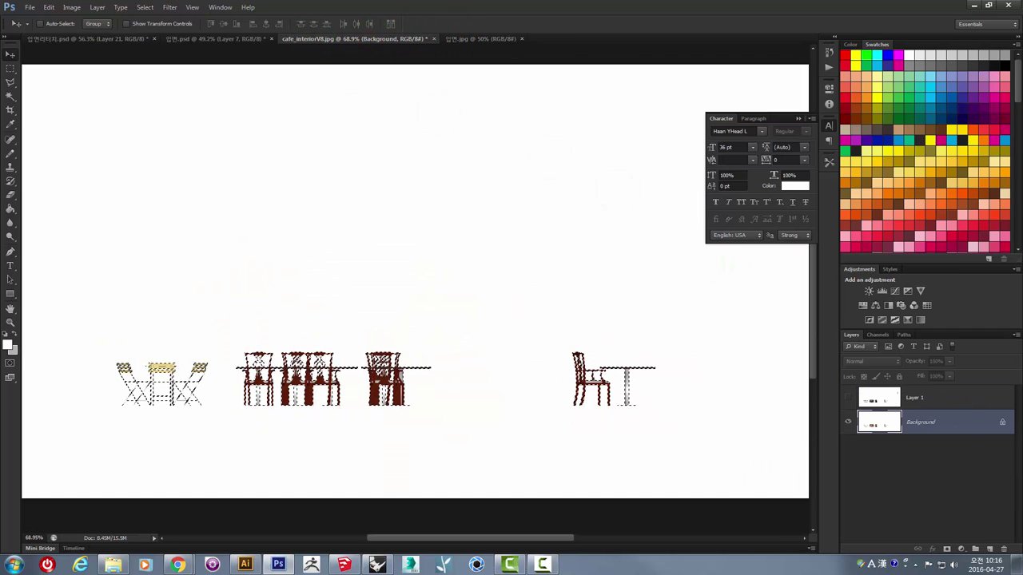
left_click(202, 40)
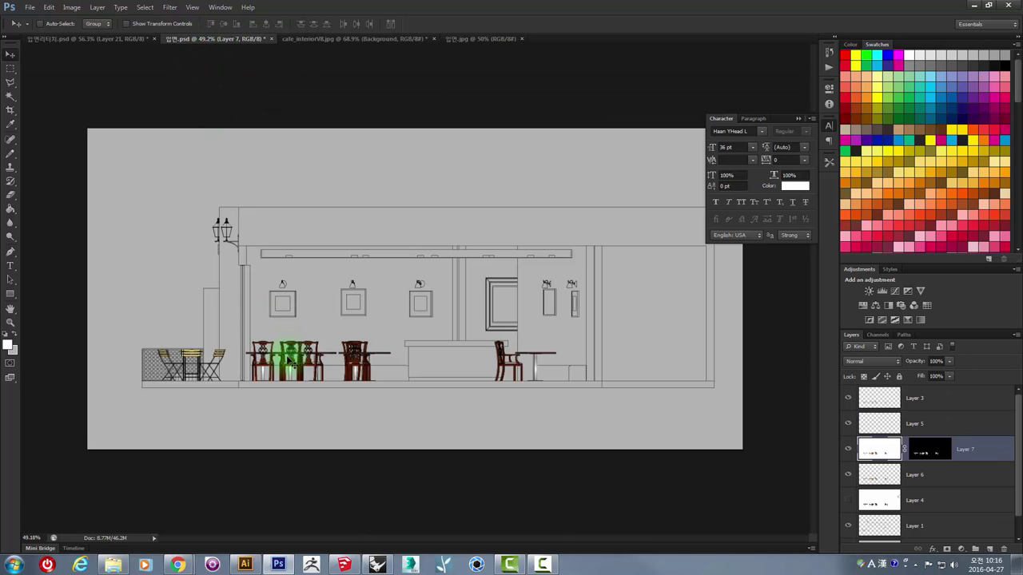
- Zoom into the patterned railing, pan to its left end, then zoom back out
mouse_move(1019, 439)
left_mouse_down()
mouse_move(1015, 504)
mouse_move(1019, 415)
left_mouse_up()
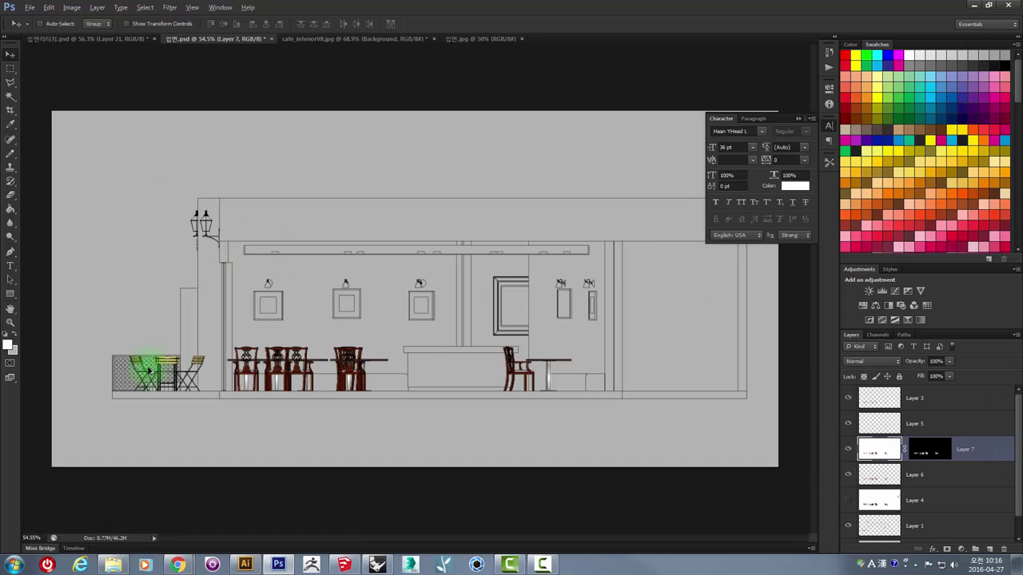
scroll(109, 383, "up", 3)
scroll(110, 383, "up", 2)
scroll(91, 372, "down", 3)
scroll(91, 370, "up", 1)
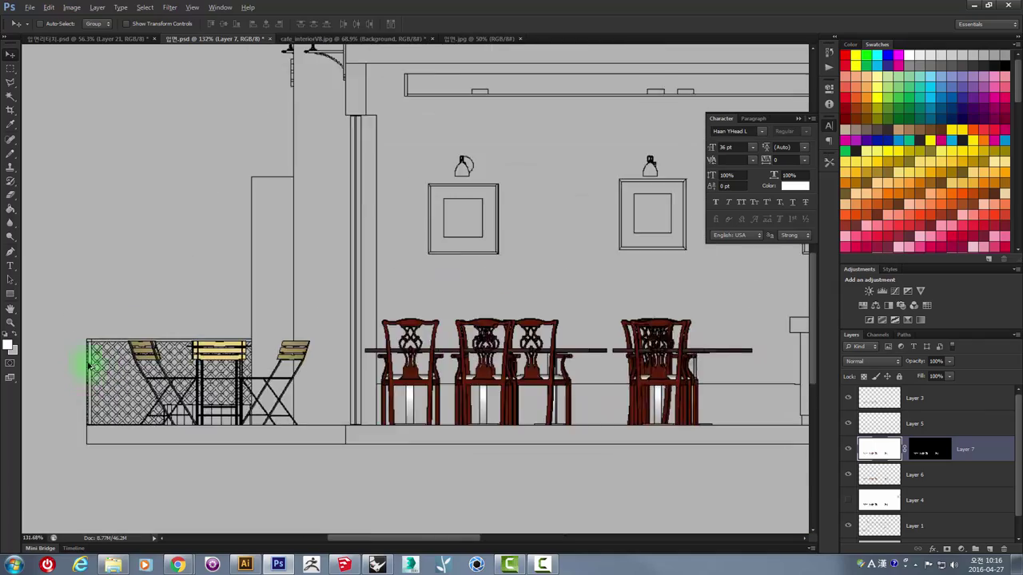
scroll(88, 361, "up", 4)
scroll(102, 345, "up", 2)
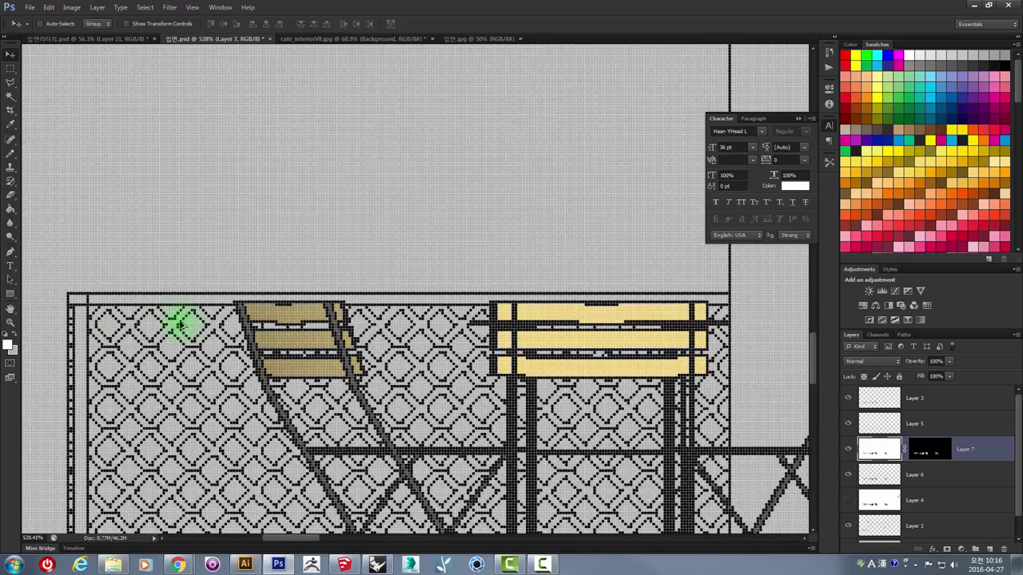
scroll(180, 324, "down", 3)
scroll(155, 333, "up", 5)
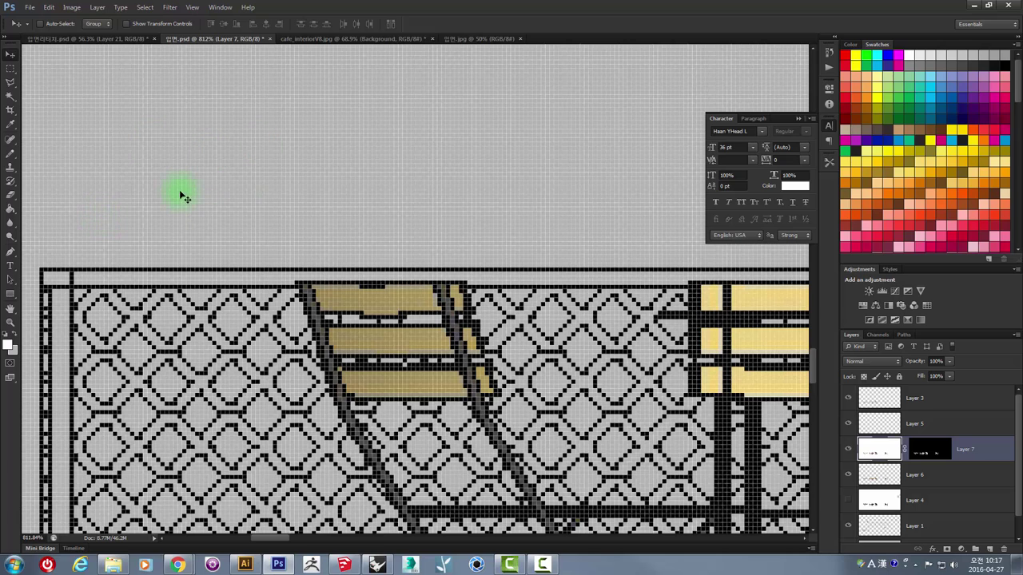
left_click_drag(147, 171, 434, 173)
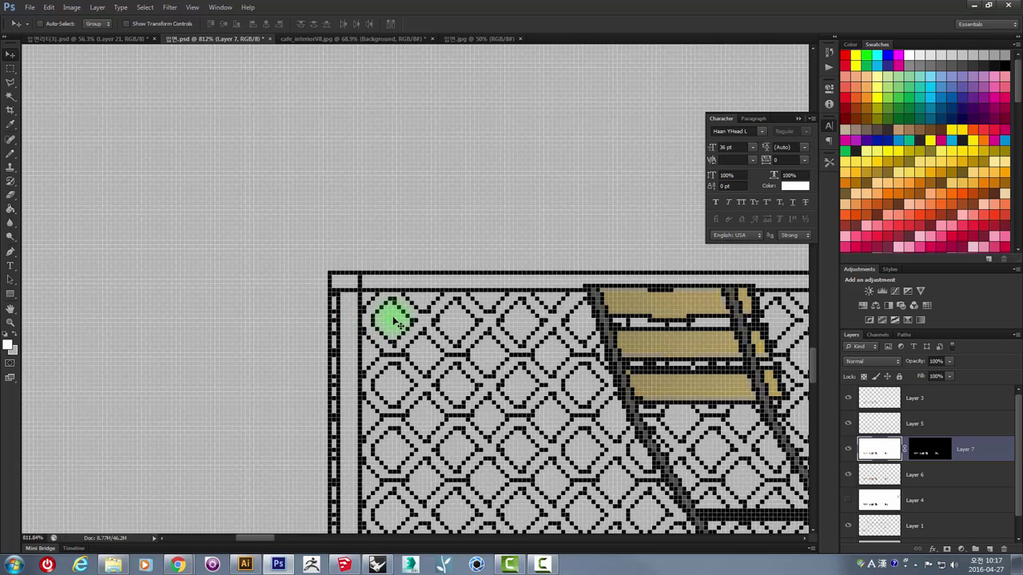
scroll(436, 320, "down", 2)
scroll(418, 315, "down", 2)
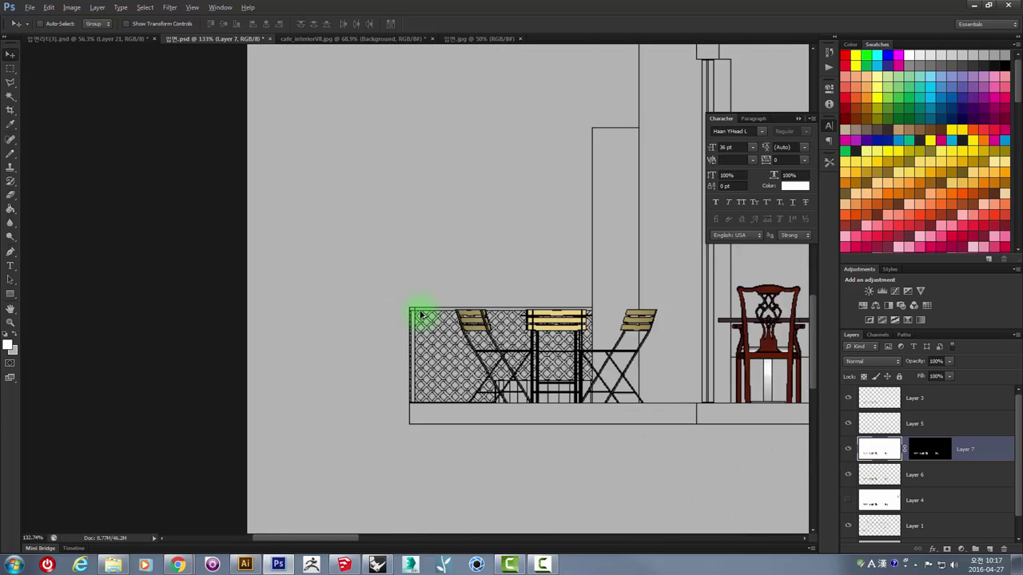
scroll(416, 315, "down", 2)
scroll(358, 397, "down", 2)
- In SketchUp, make Layer0 active and set the face style to Hidden Line
left_click(343, 565)
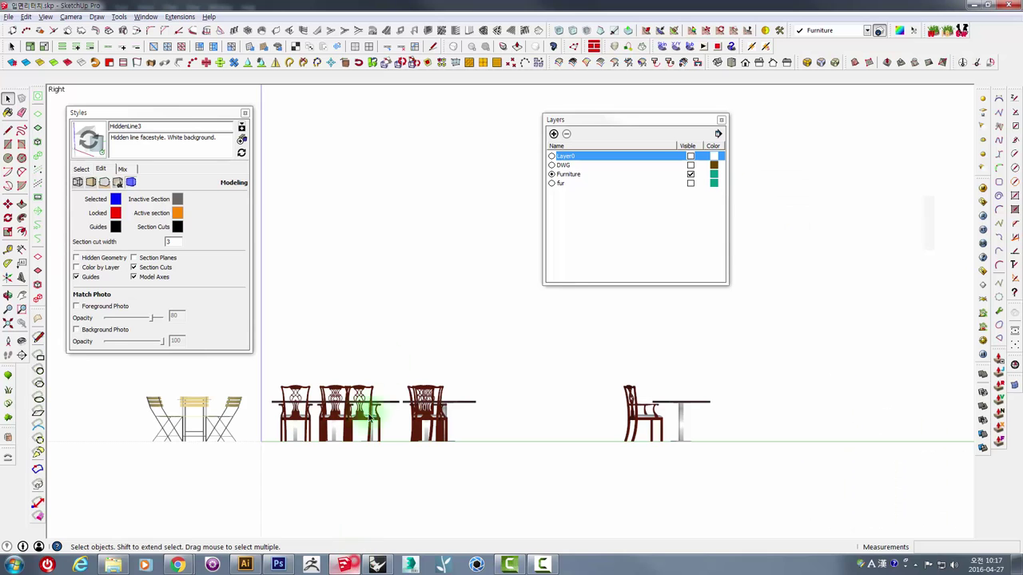
left_click(551, 156)
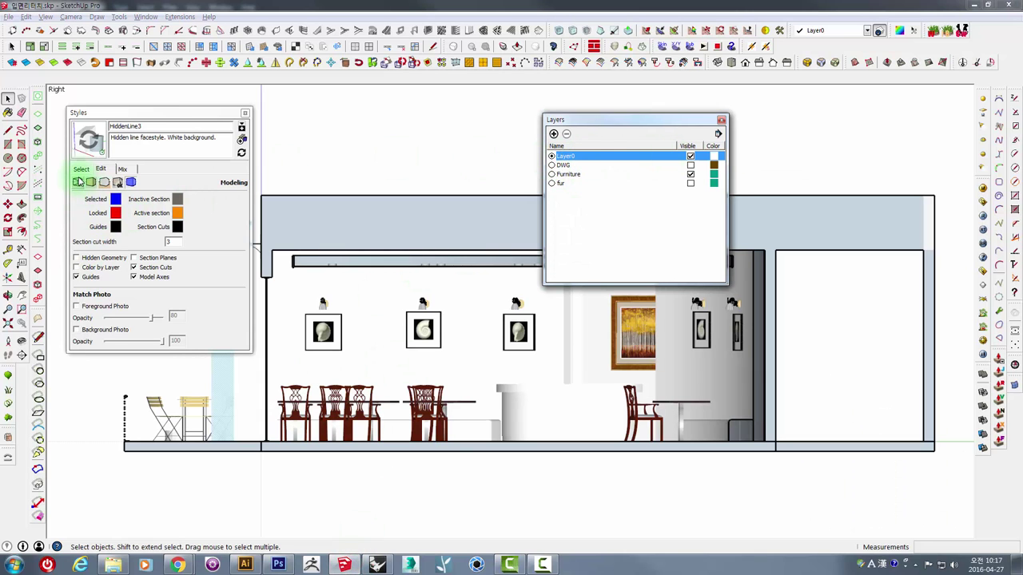
left_click(79, 181)
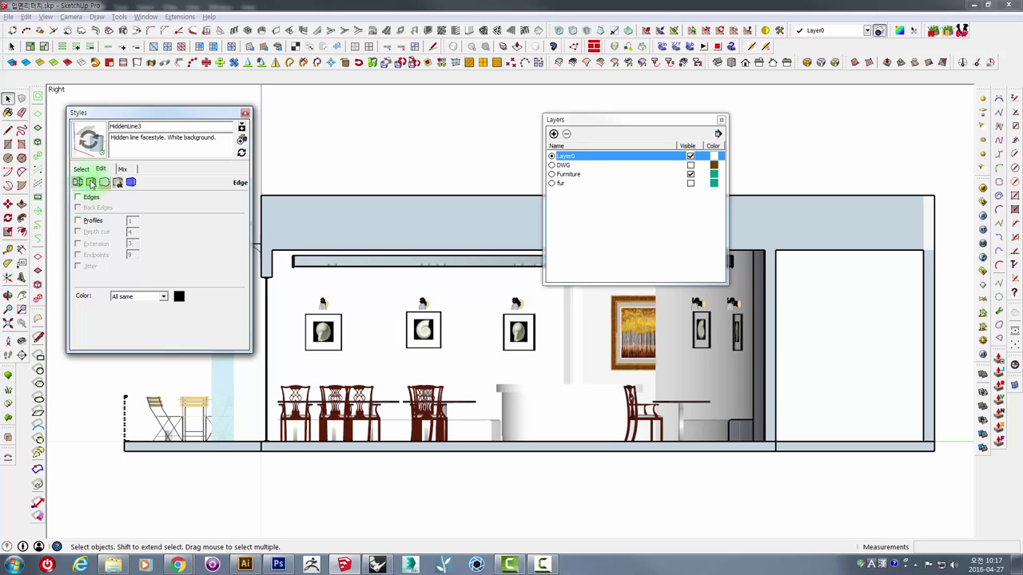
left_click(90, 182)
left_click(94, 240)
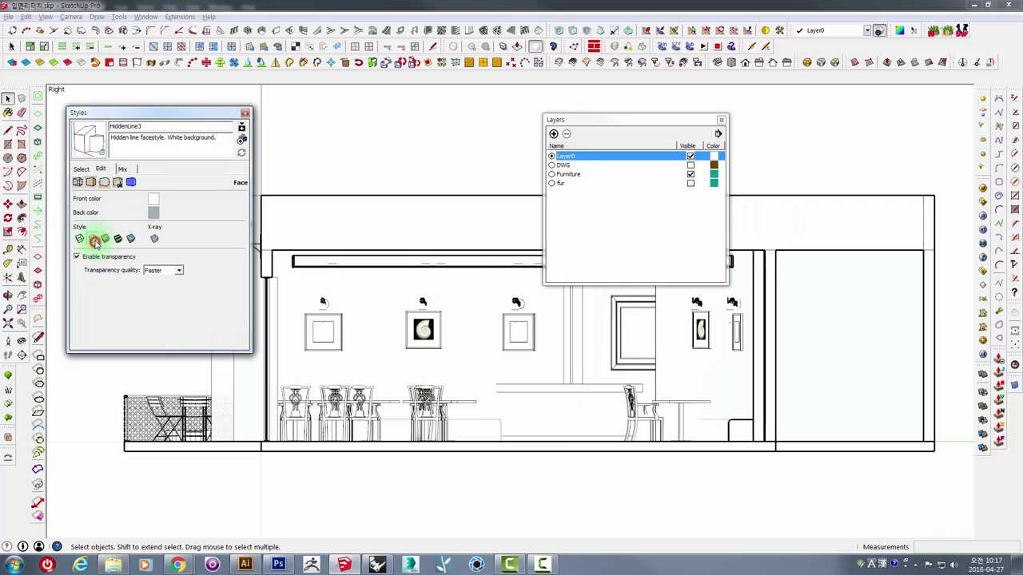
- Turn on Sky and Ground in the style settings and set both colours to white
left_click(105, 183)
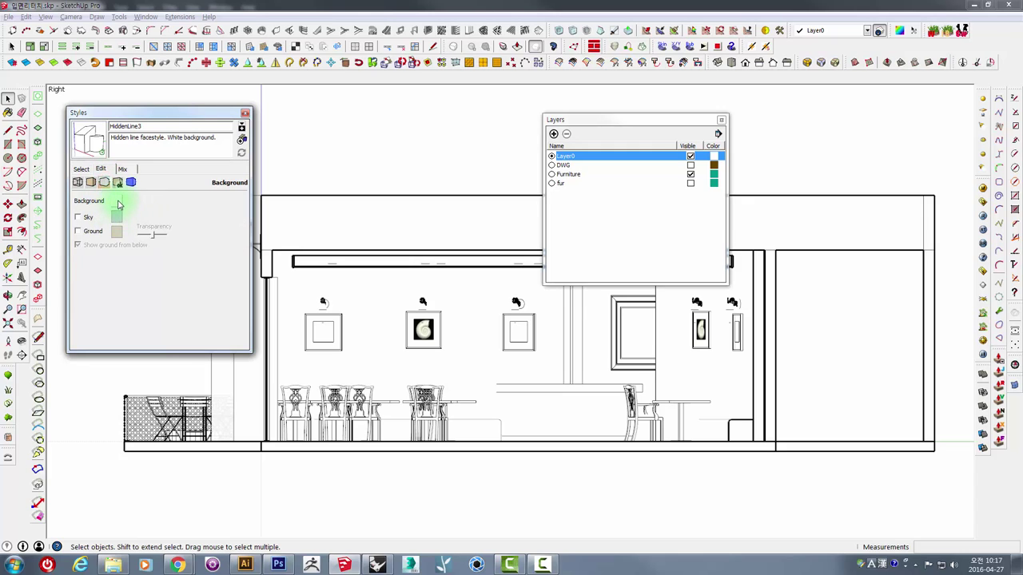
left_click(78, 216)
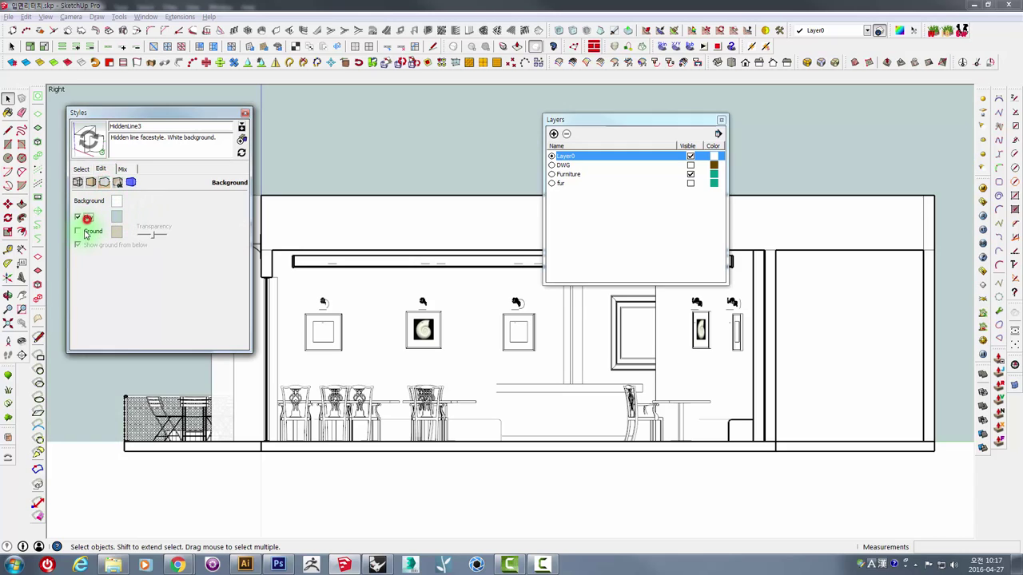
left_click(116, 217)
left_click_drag(721, 327, 711, 350)
left_click(669, 378)
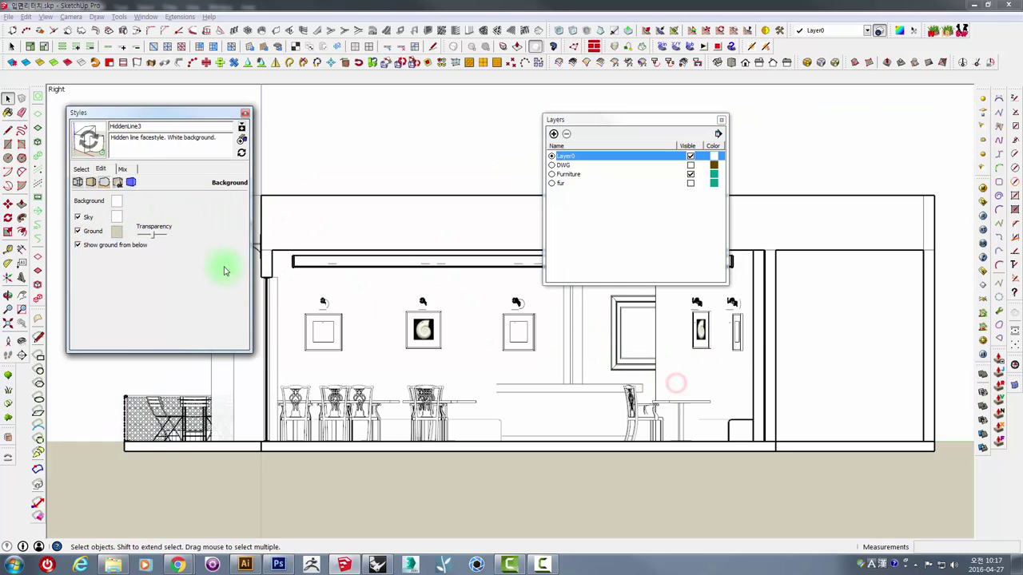
mouse_move(688, 330)
left_mouse_down()
mouse_move(707, 330)
mouse_move(708, 365)
left_mouse_up()
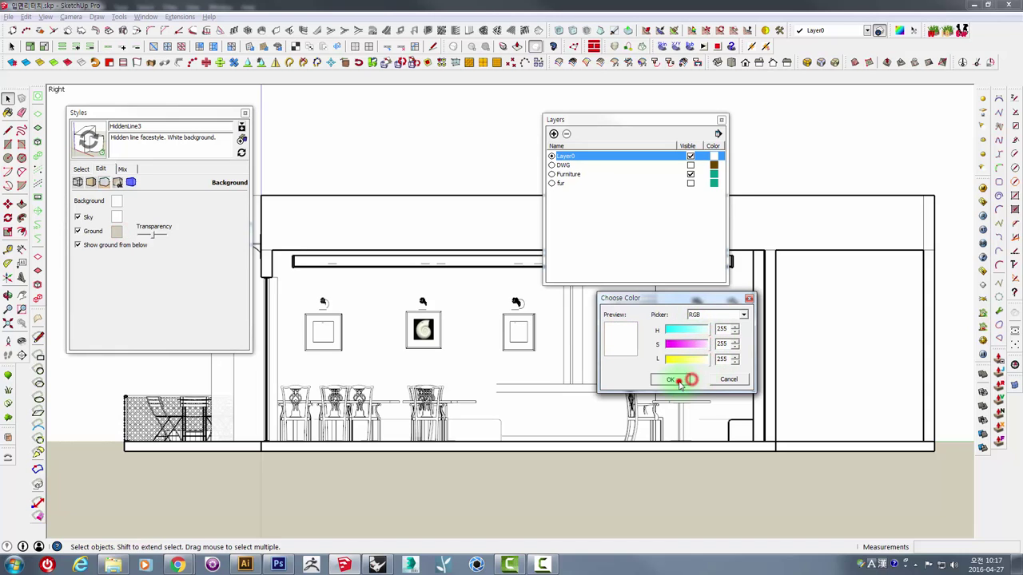
left_click(675, 379)
- Set the background colour to black and turn off all edges
left_click(115, 203)
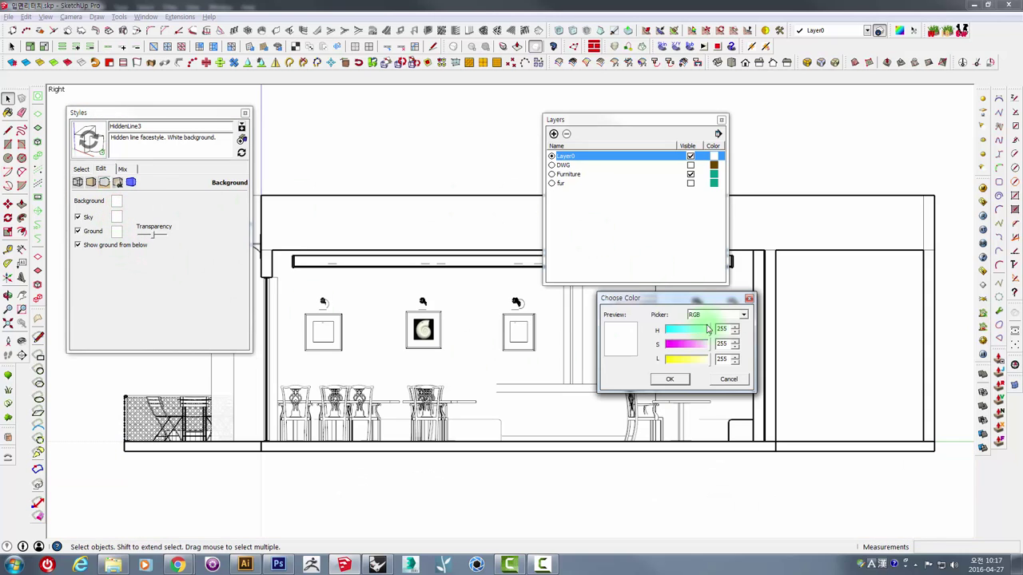
mouse_move(707, 329)
left_mouse_down()
mouse_move(668, 329)
mouse_move(651, 365)
left_mouse_up()
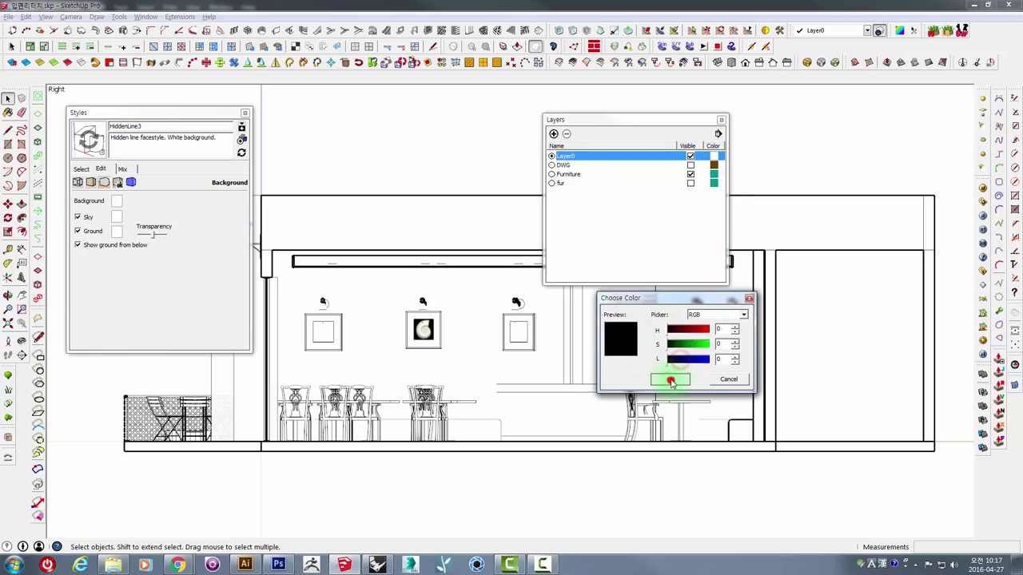
left_click(671, 380)
left_click(78, 183)
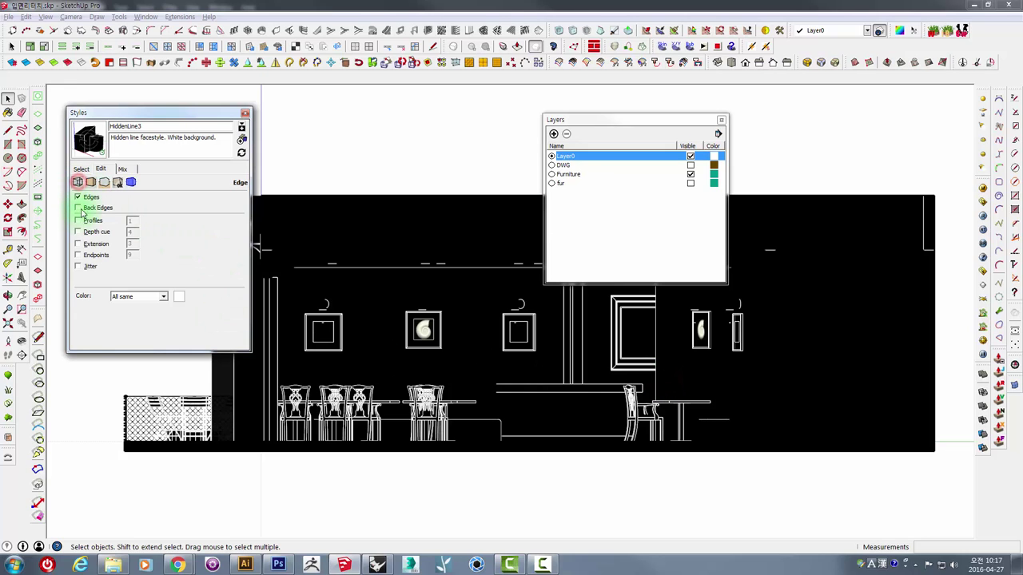
left_click(79, 198)
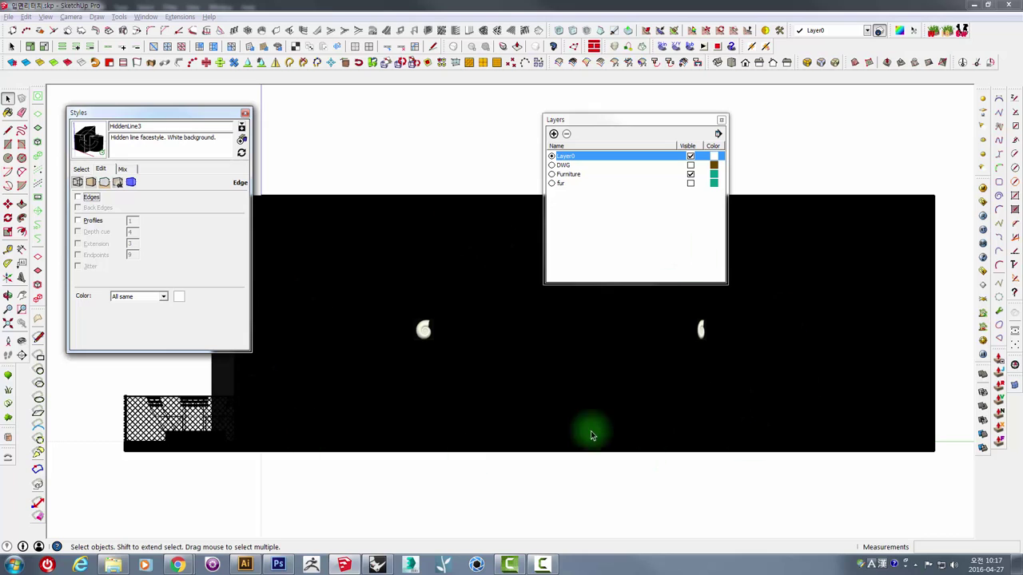
left_click(8, 17)
mouse_move(28, 182)
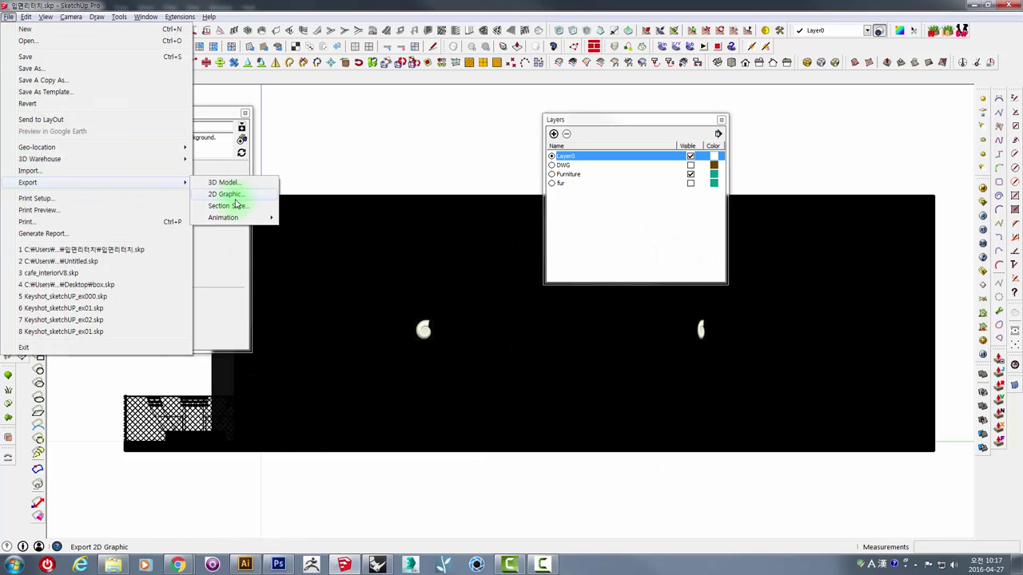
left_click(224, 194)
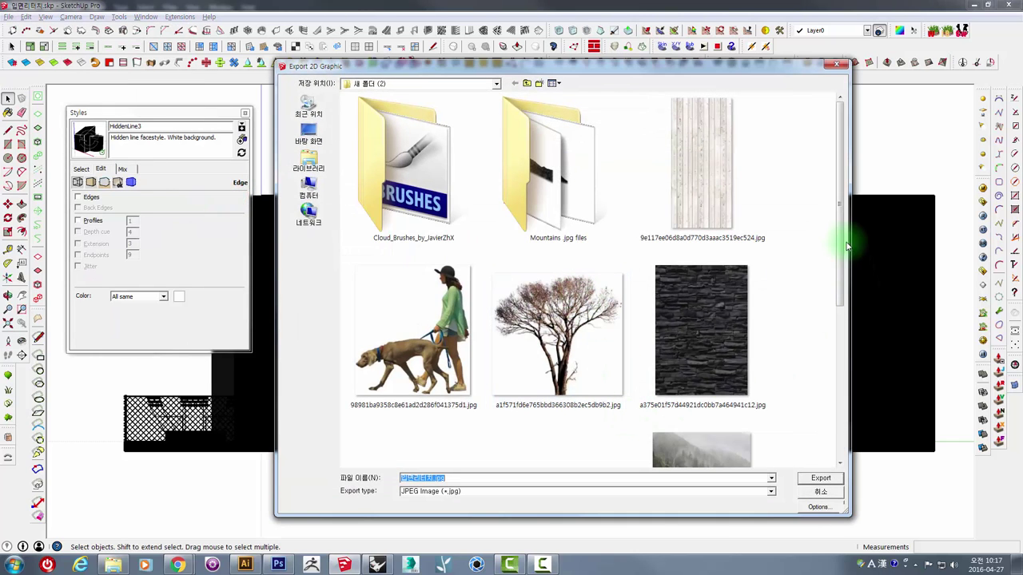
scroll(841, 261, "down", 5)
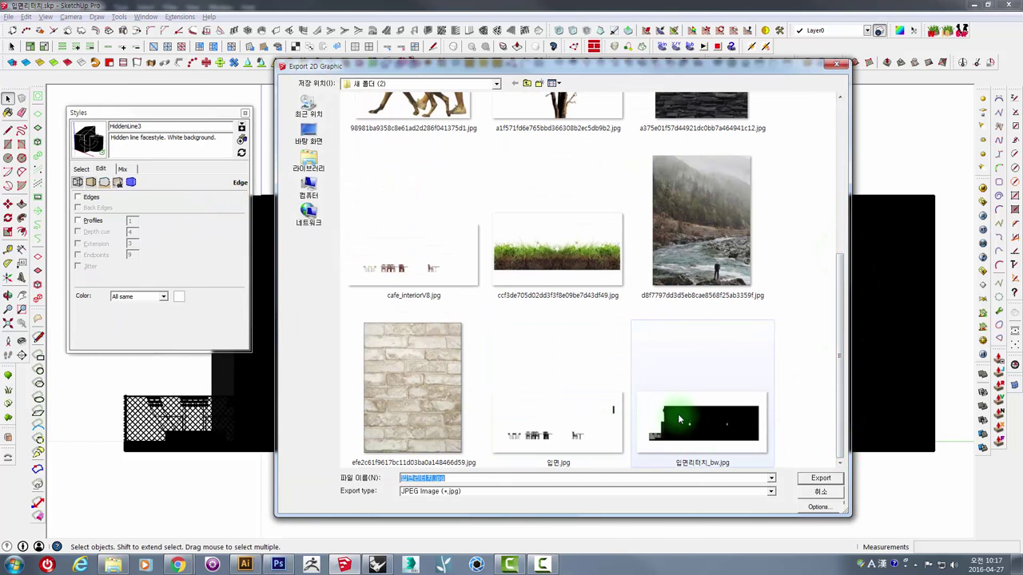
left_click(822, 494)
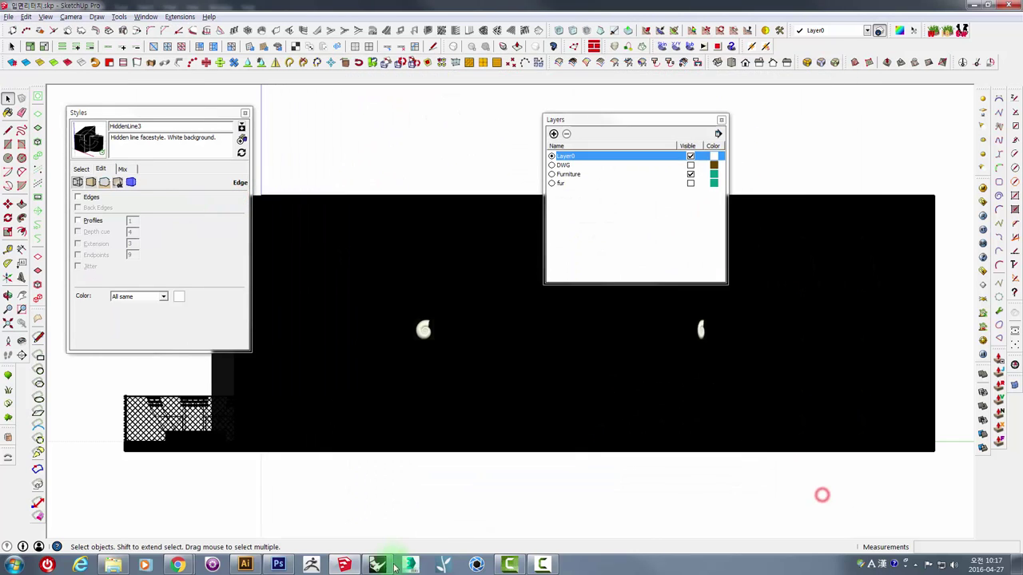
left_click(280, 569)
left_click(29, 7)
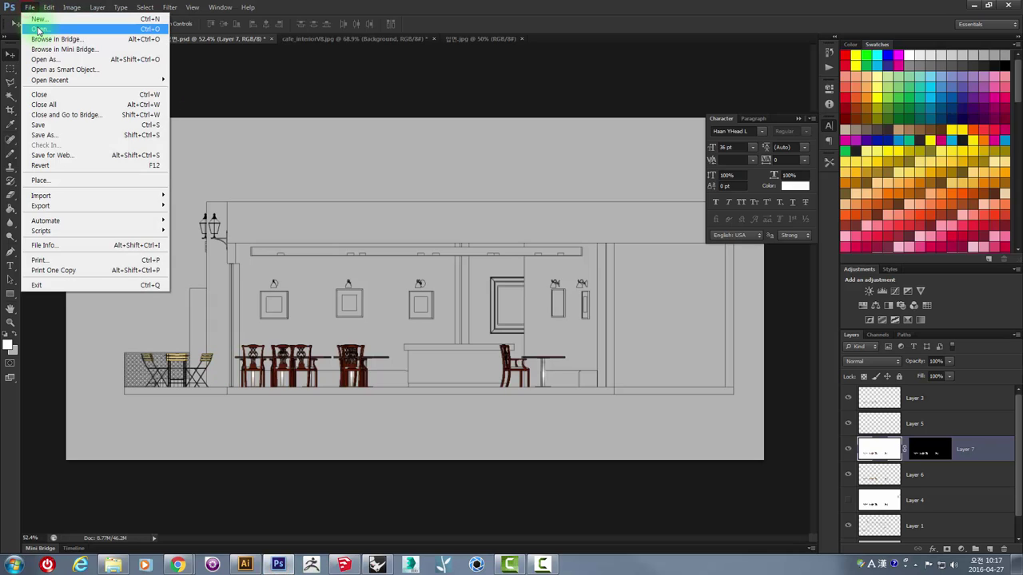
- Open the mask image 입면리터치_bw.jpg in Photoshop
left_click(37, 30)
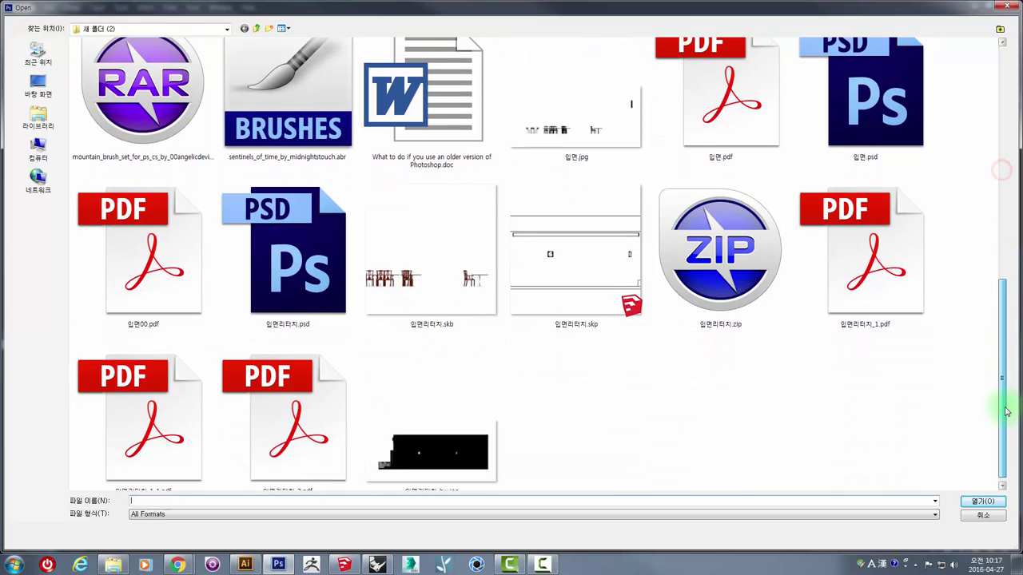
left_click_drag(1002, 171, 1003, 415)
left_click(451, 445)
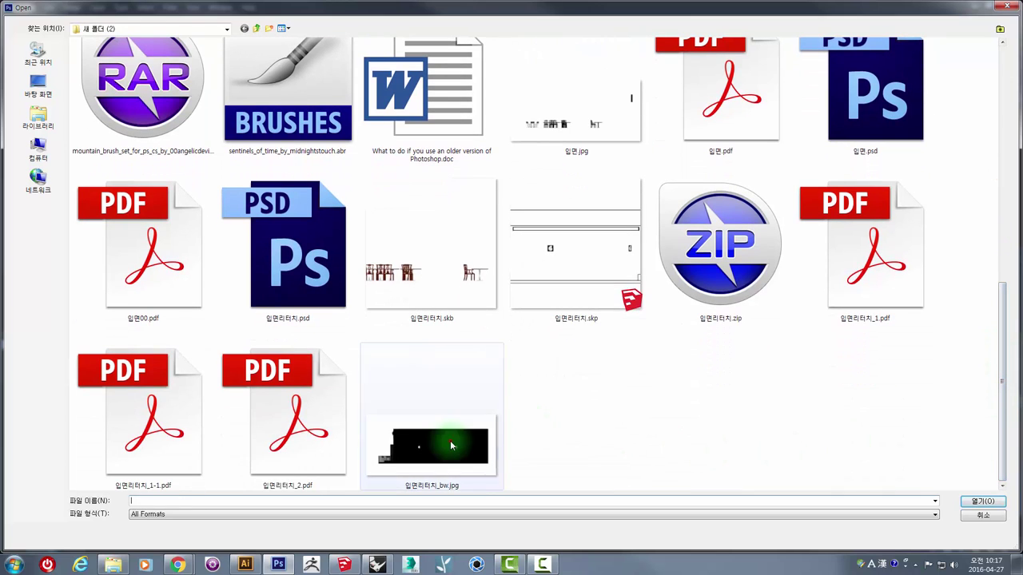
left_click(979, 502)
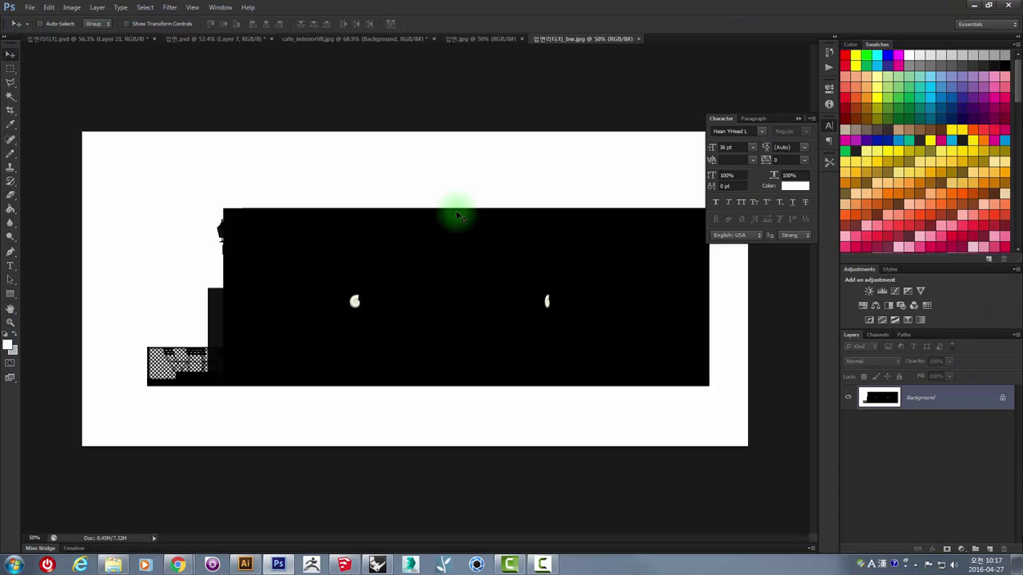
- Box-select the left white speck and fill it black on a new layer
left_click(10, 68)
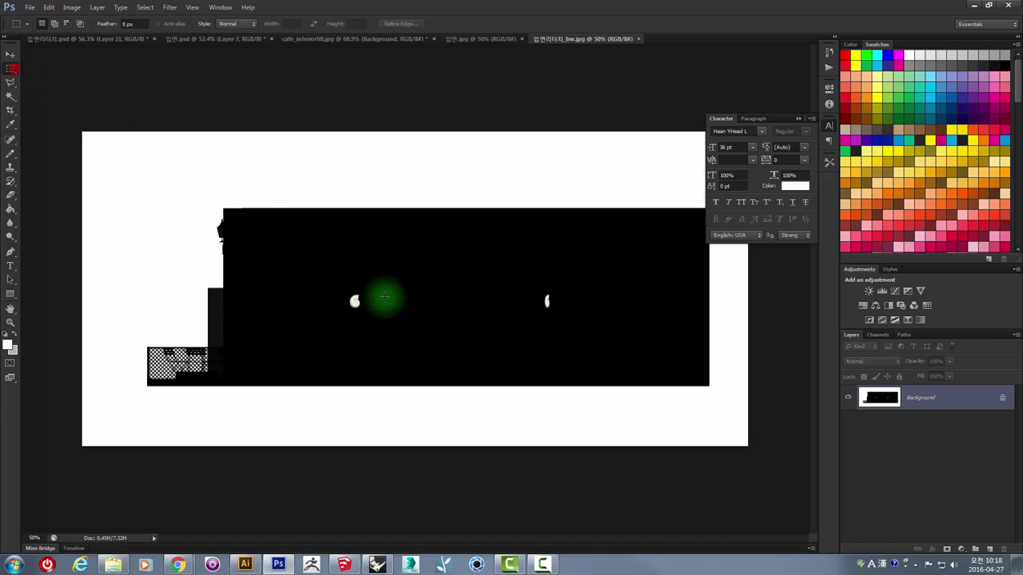
left_click(331, 273)
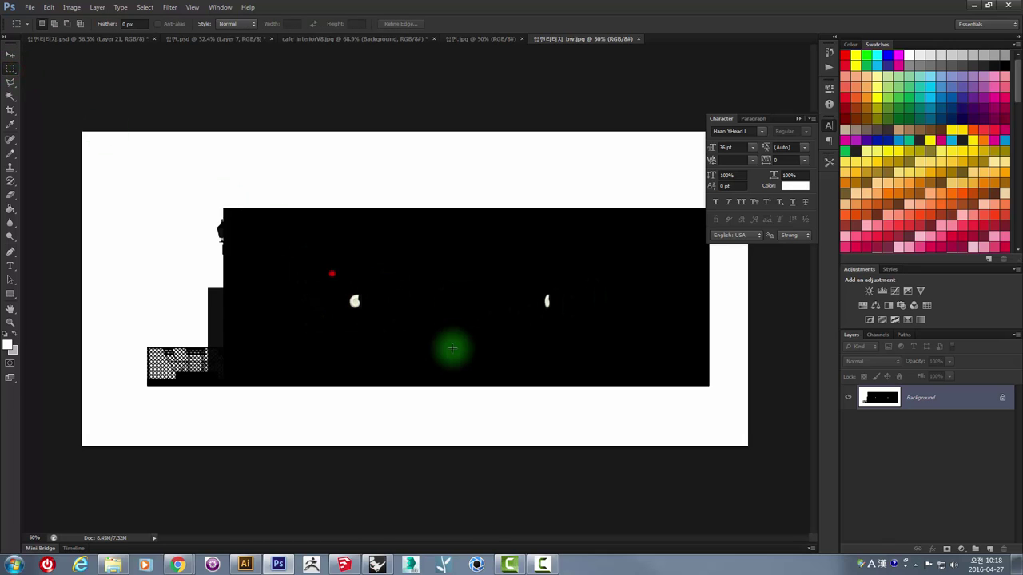
left_click(990, 549)
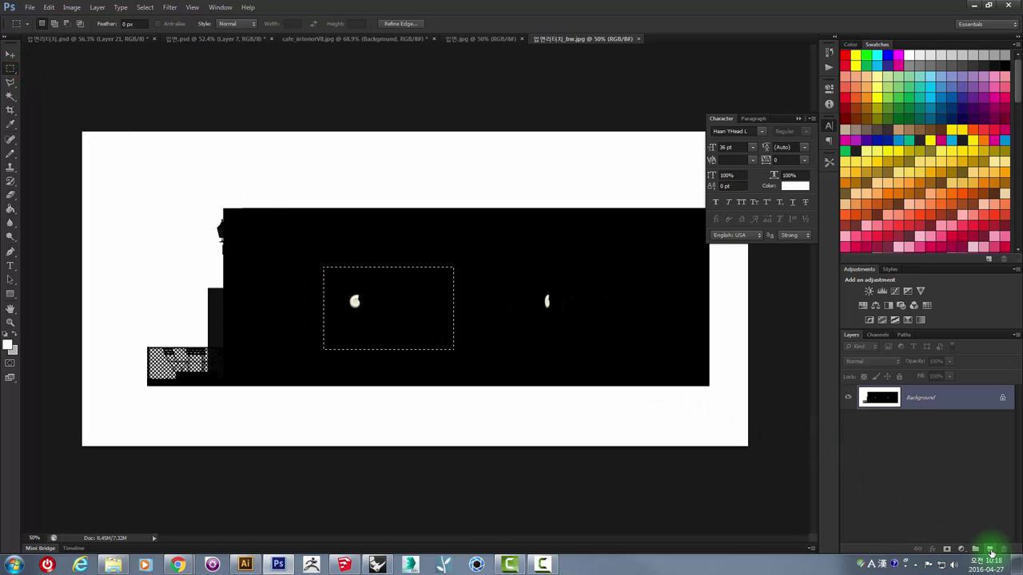
left_click(9, 347)
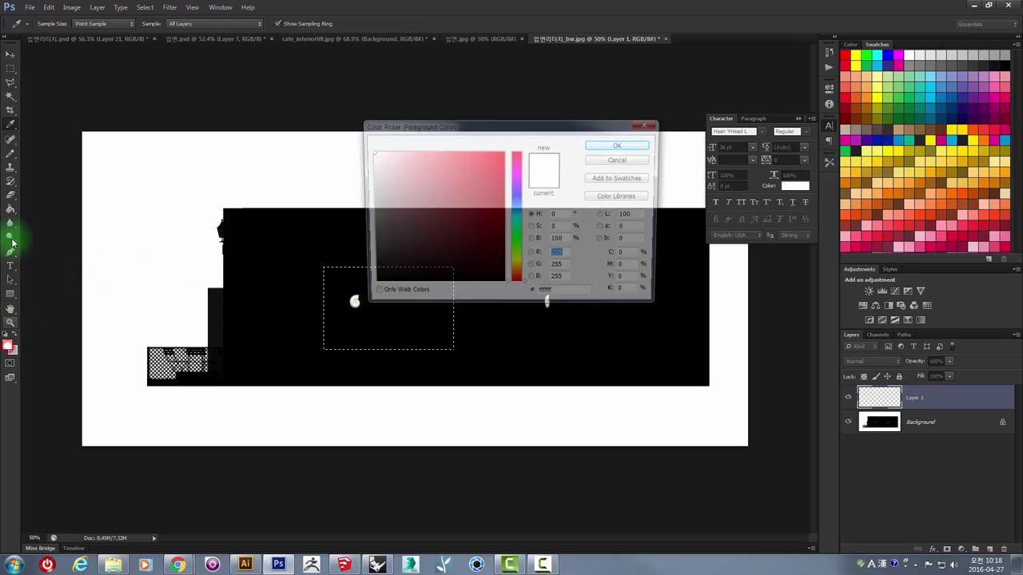
left_click(360, 293)
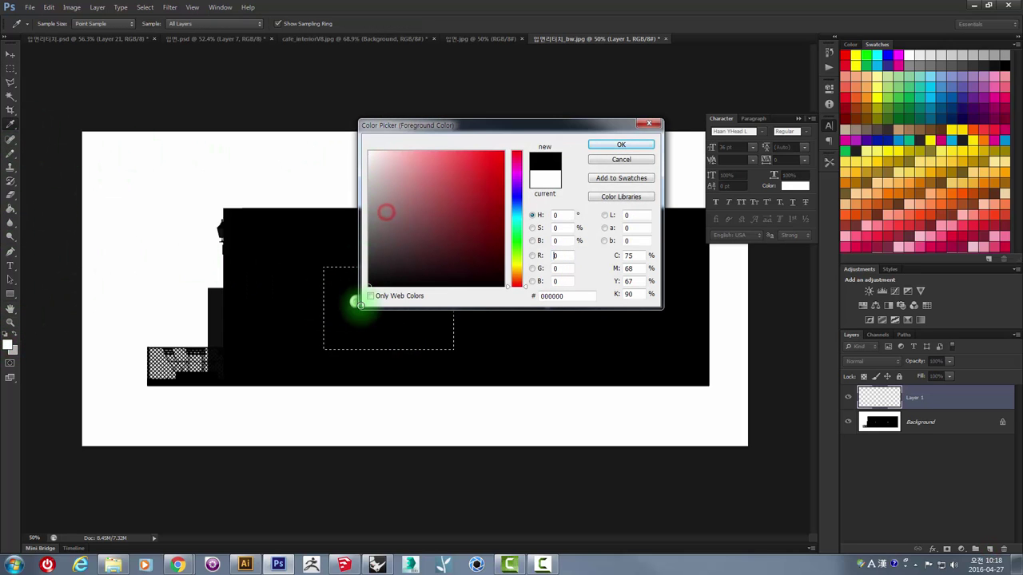
left_click(605, 148)
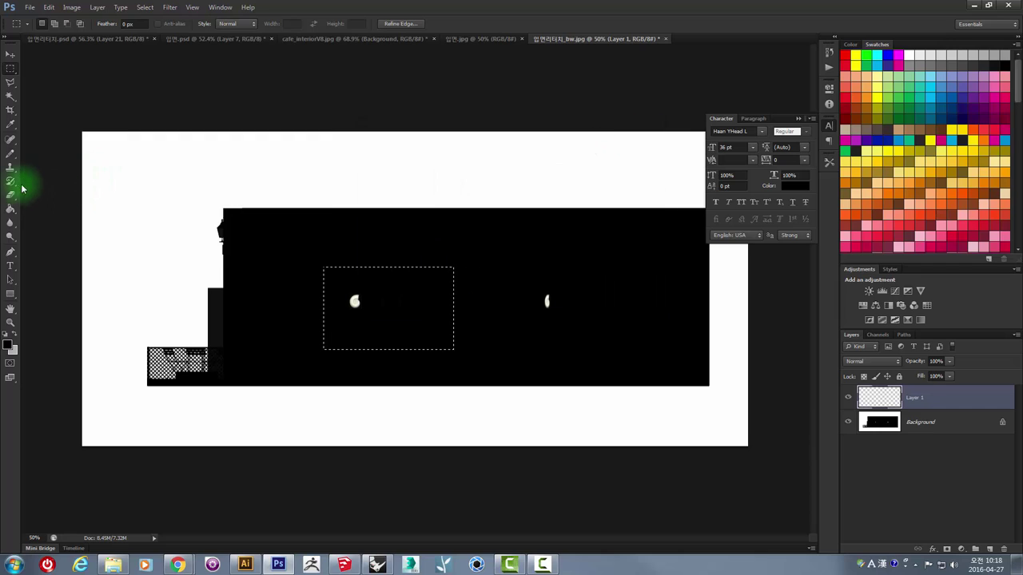
left_click(10, 210)
left_click(362, 312)
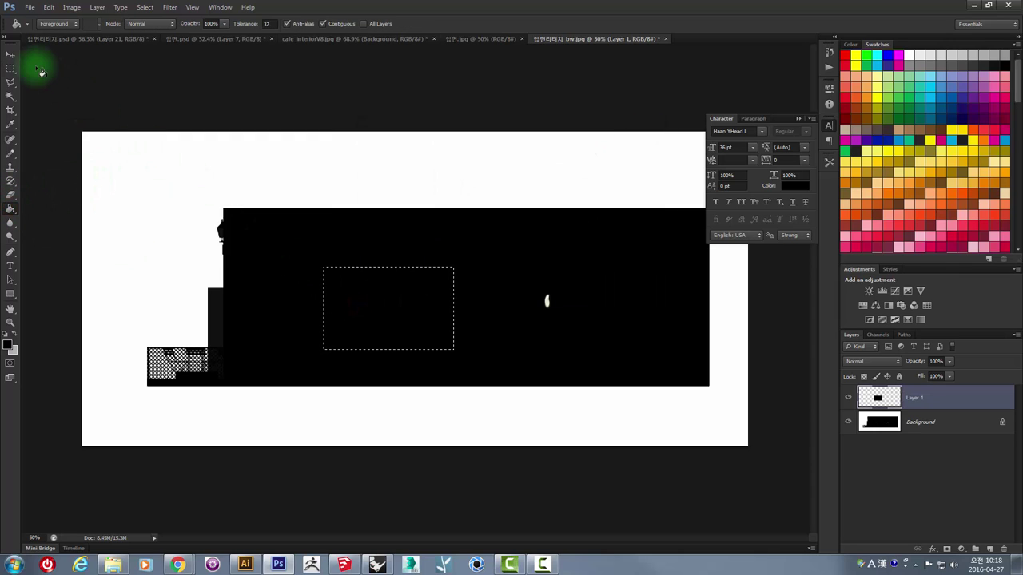
- Copy the black patch over the right speck and merge it into the Background
left_click(10, 68)
left_click(472, 294)
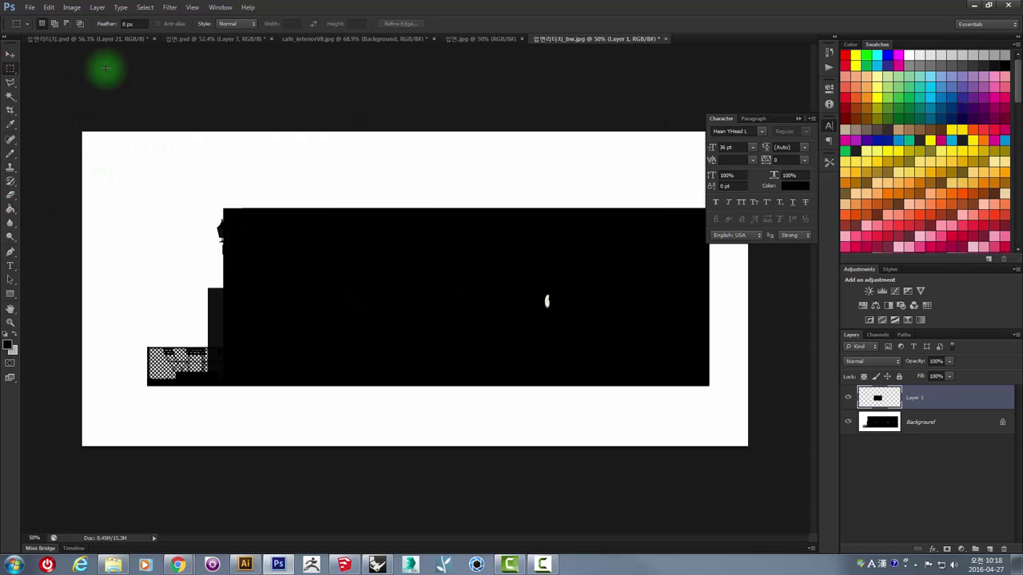
left_click(11, 53)
left_click_drag(414, 325, 662, 338)
key("ctrl+e")
key("ctrl+e")
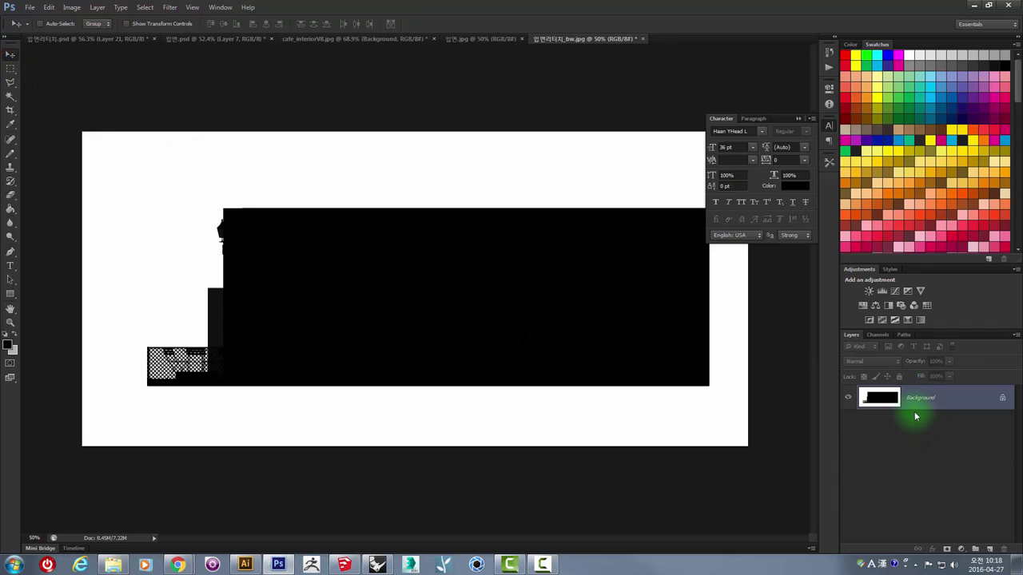
- Drag the black silhouette into 입면.psd and nudge it into alignment with the elevation
mouse_move(383, 251)
left_mouse_down()
mouse_move(440, 56)
mouse_move(212, 46)
mouse_move(319, 262)
mouse_move(378, 271)
left_mouse_up()
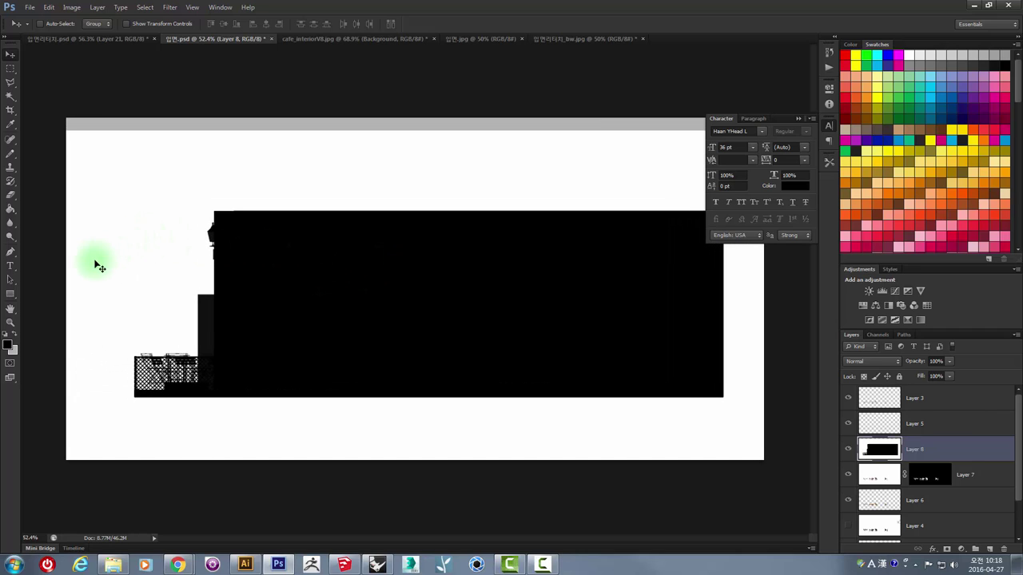
key("Up")
key("Up")
key("Up")
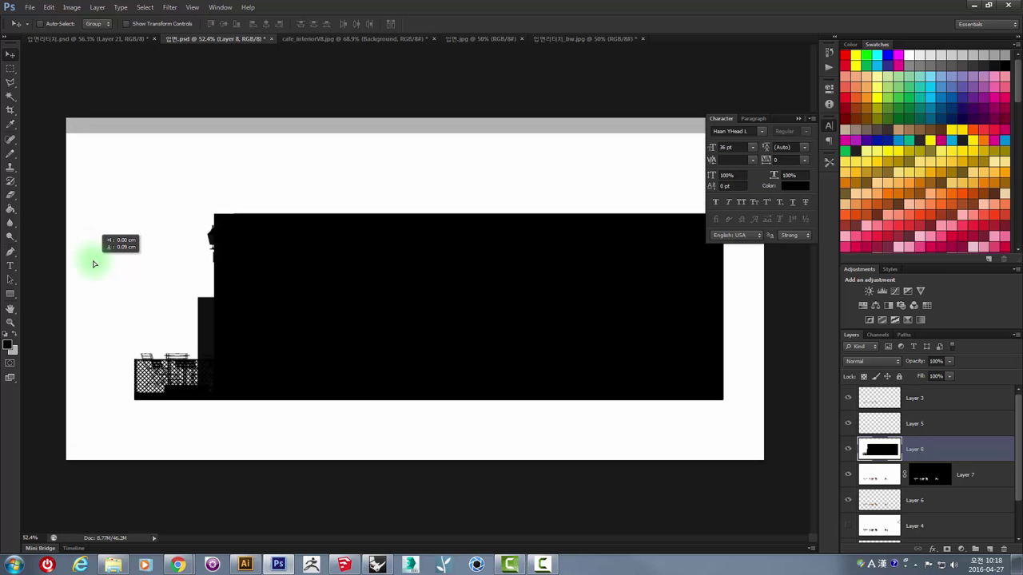
key("Right")
key("Right")
key("Right")
key("Up")
key("Up")
key("Up")
key("Left")
key("Left")
key("Left")
key("Down")
key("Down")
key("Down")
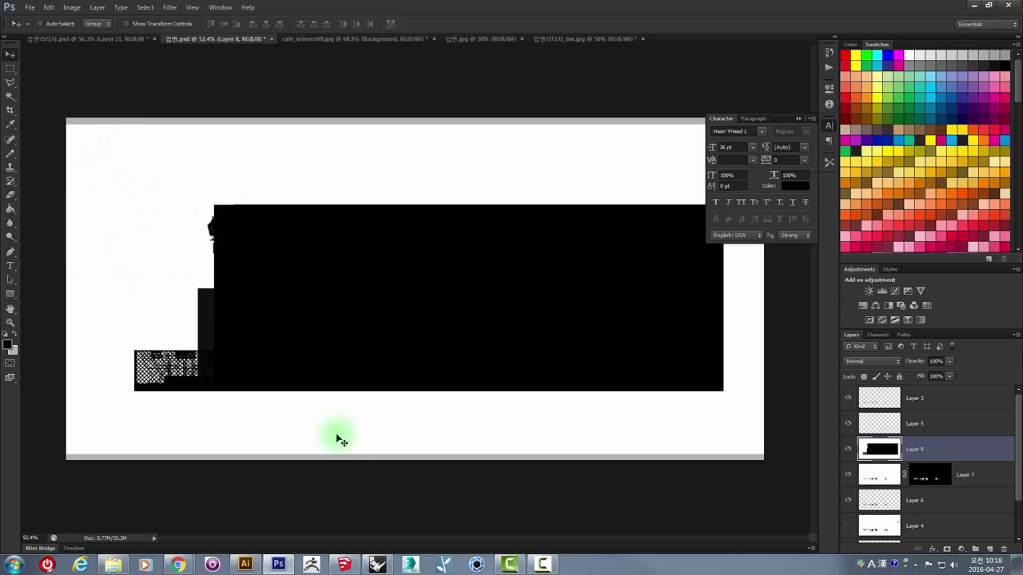
- Fit the canvas to the window and Magic Wand-select the black wall shape
left_click(351, 568)
key("g")
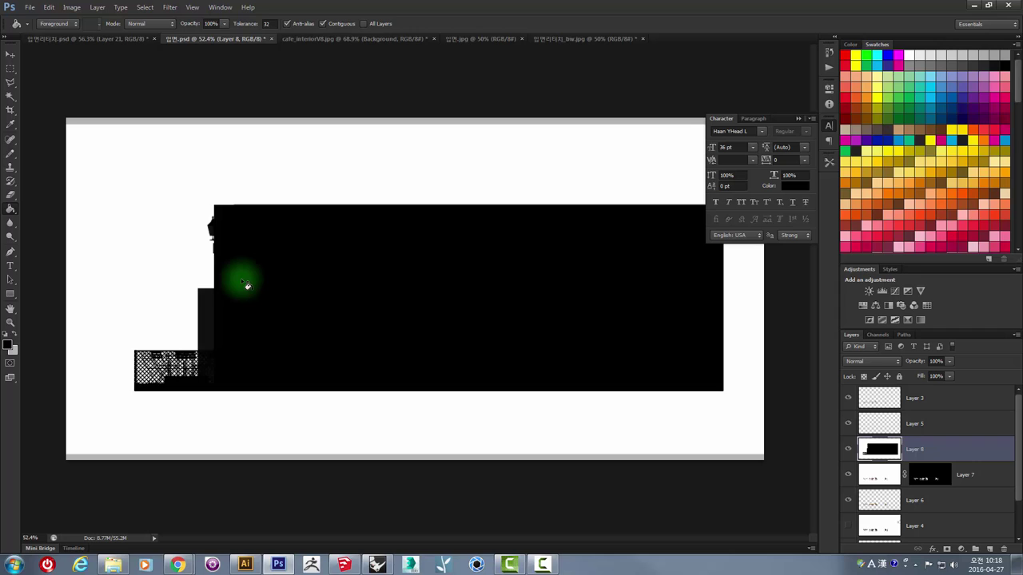
left_click(11, 52)
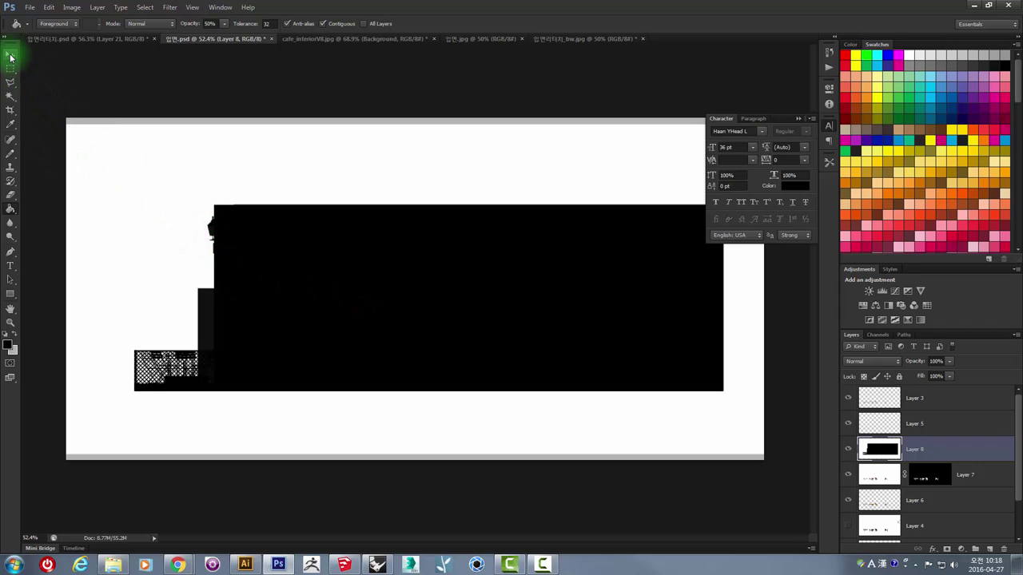
key("ctrl+0")
left_click(338, 300)
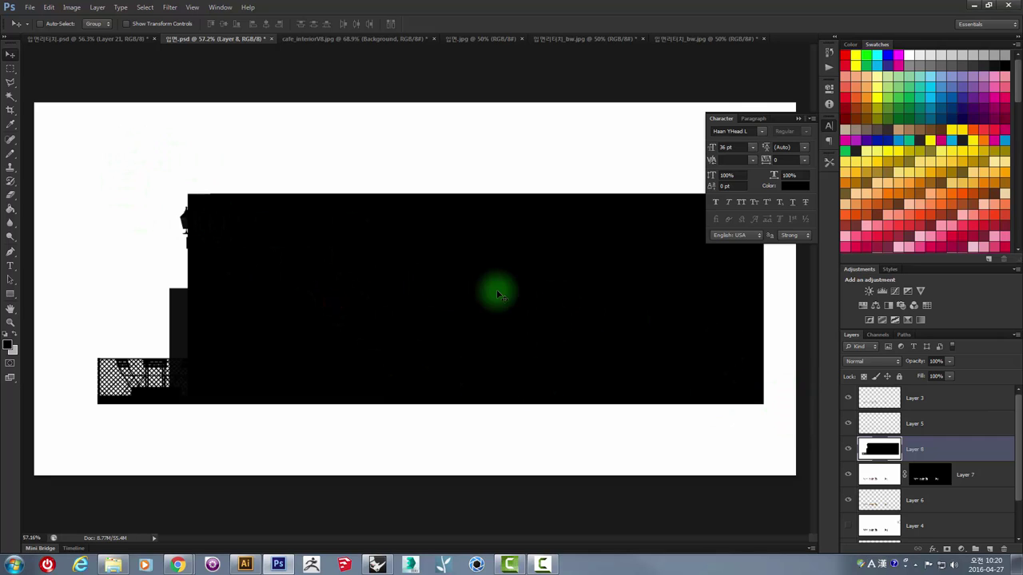
left_click(265, 272)
left_click(10, 96)
left_click(306, 244)
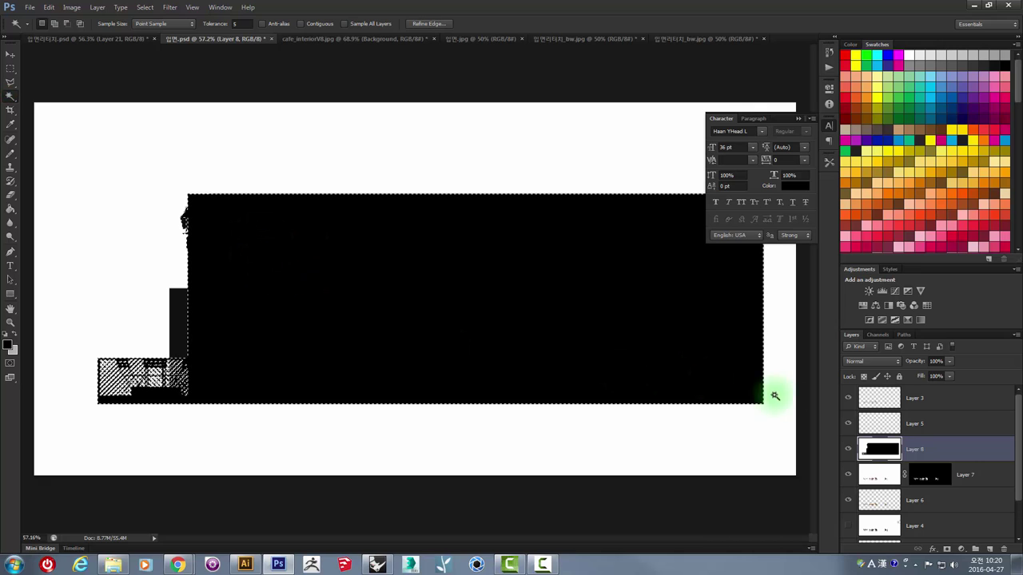
- Hide Layer 8 and zoom in and out to check the wall-shaped selection
left_click(848, 453)
scroll(178, 365, "up", 3)
scroll(204, 315, "up", 3)
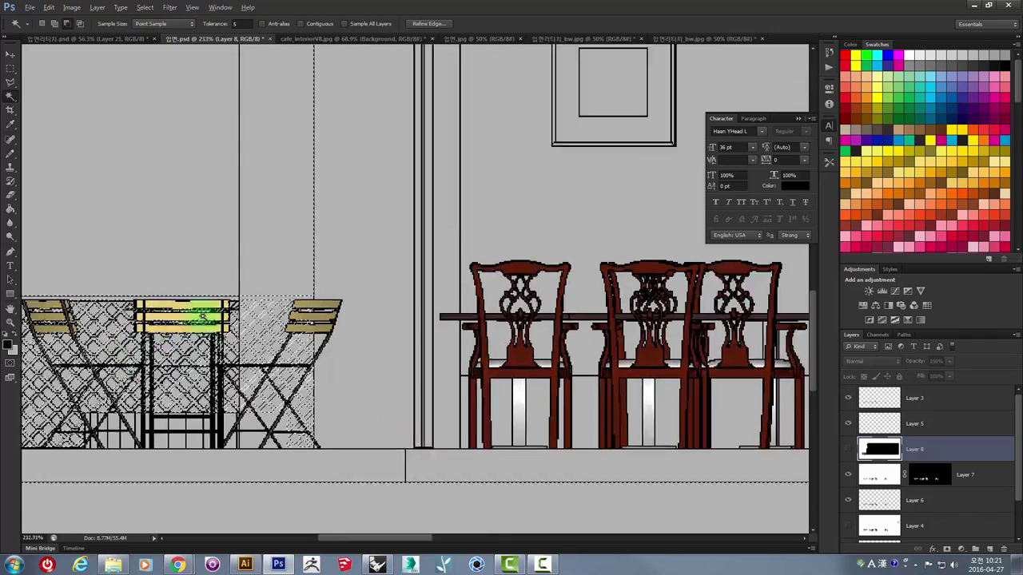
scroll(279, 308, "up", 1)
scroll(280, 310, "down", 2)
scroll(282, 311, "down", 2)
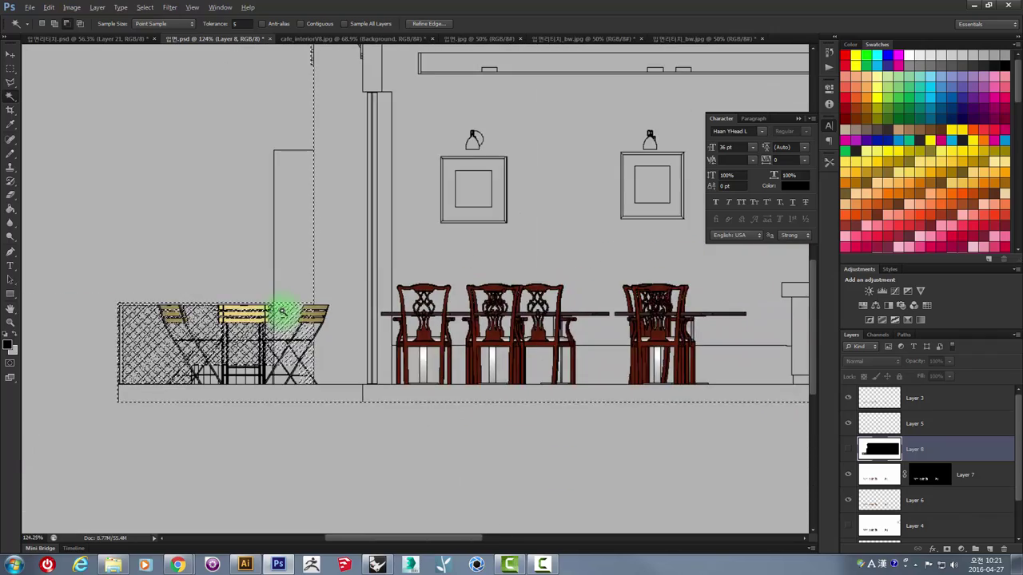
scroll(281, 310, "down", 2)
scroll(281, 296, "down", 2)
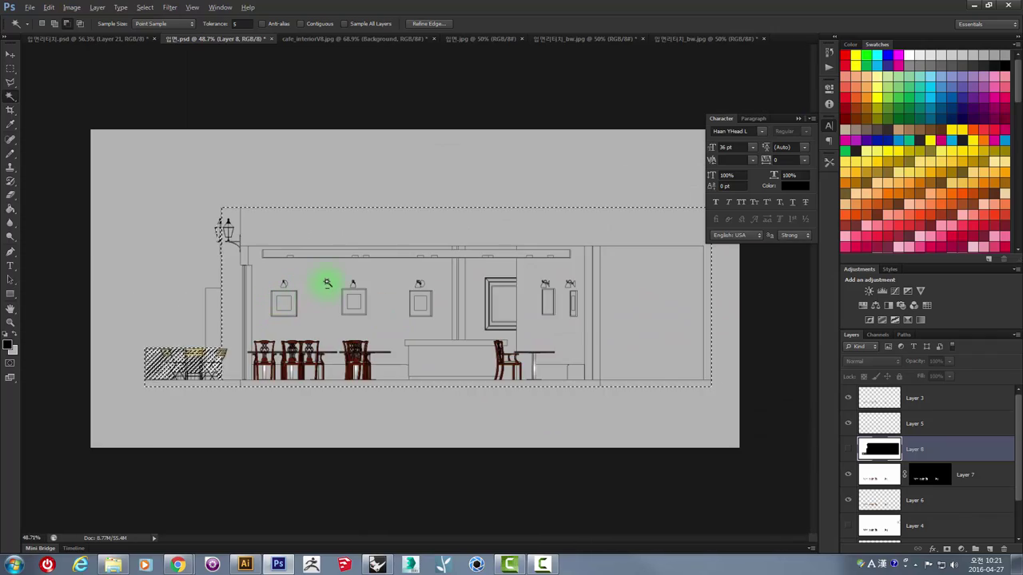
scroll(326, 283, "down", 2)
scroll(327, 284, "up", 2)
scroll(327, 284, "up", 2)
scroll(324, 282, "down", 3)
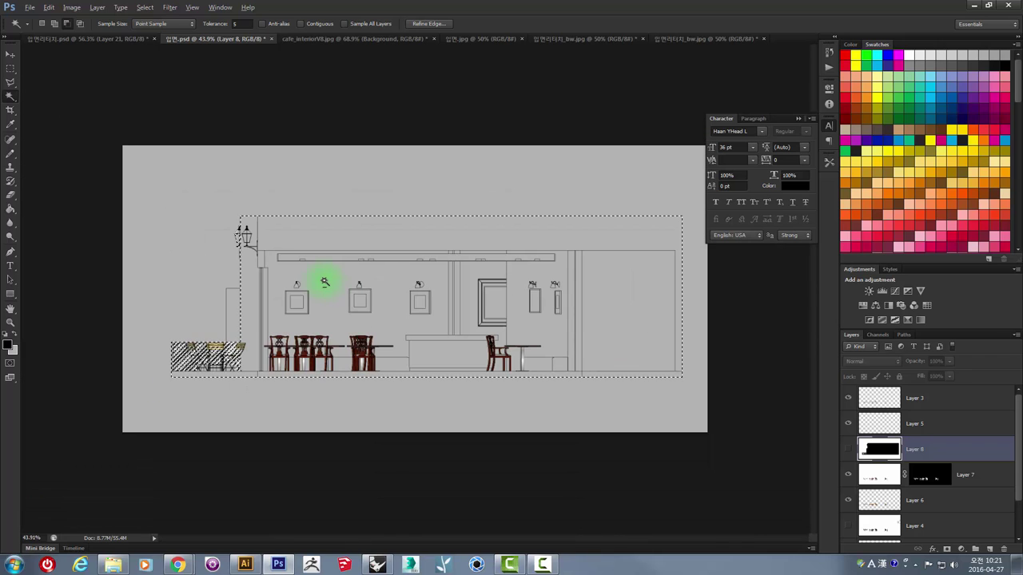
scroll(324, 279, "up", 1)
scroll(324, 280, "down", 1)
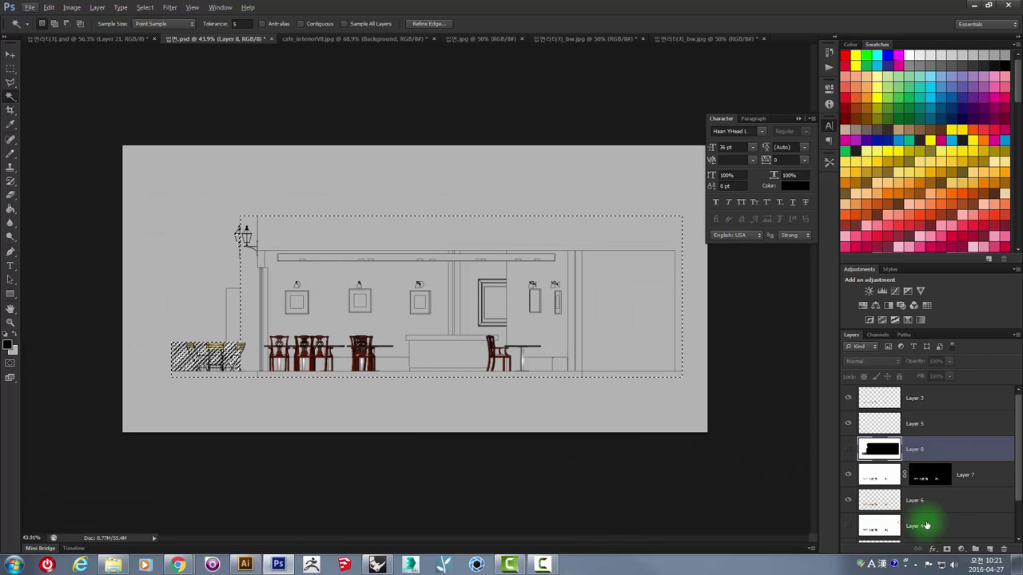
scroll(221, 273, "up", 2)
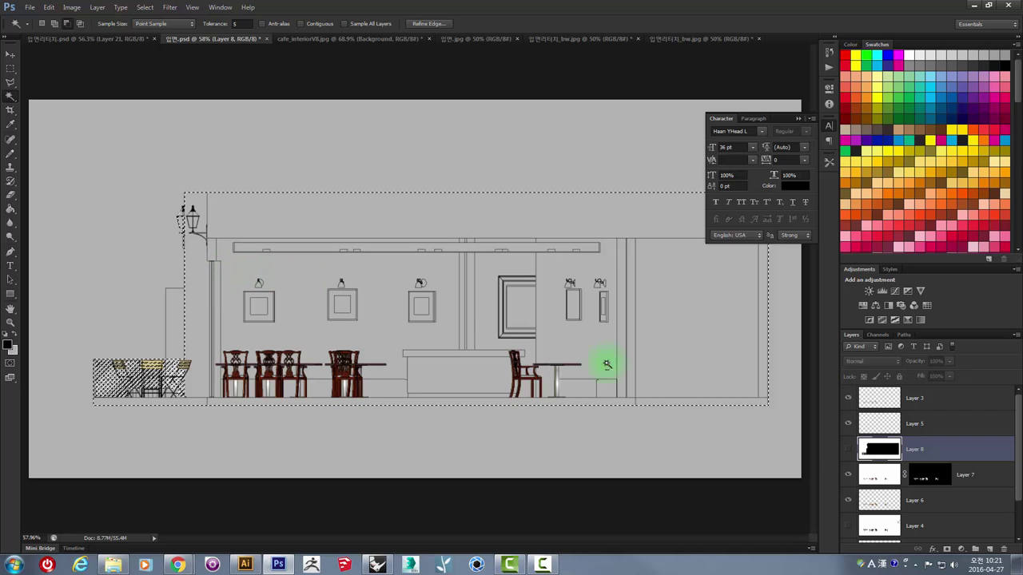
- On a new layer, fill the selected building area with mid gray #727272
left_click(990, 553)
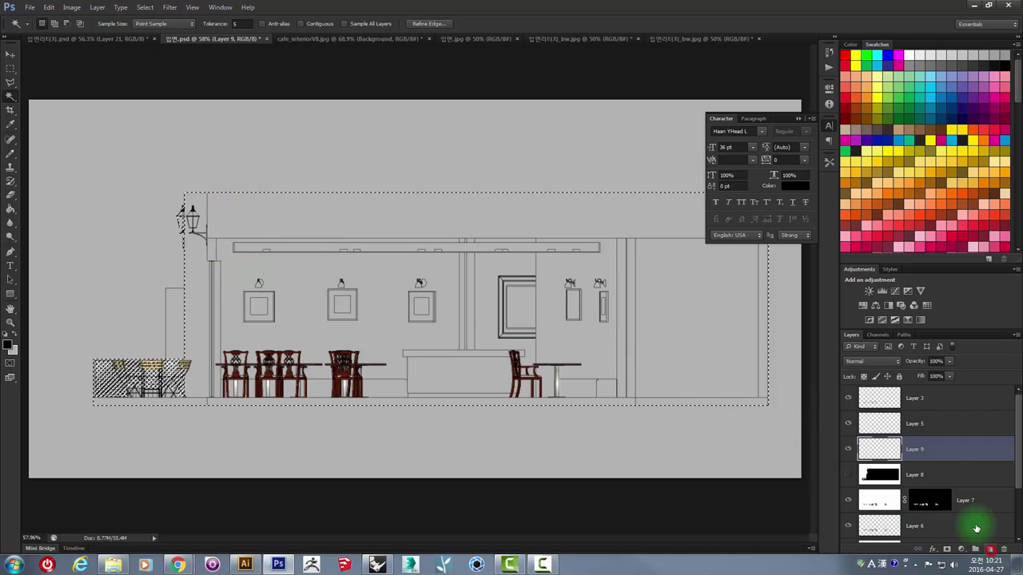
left_click(7, 349)
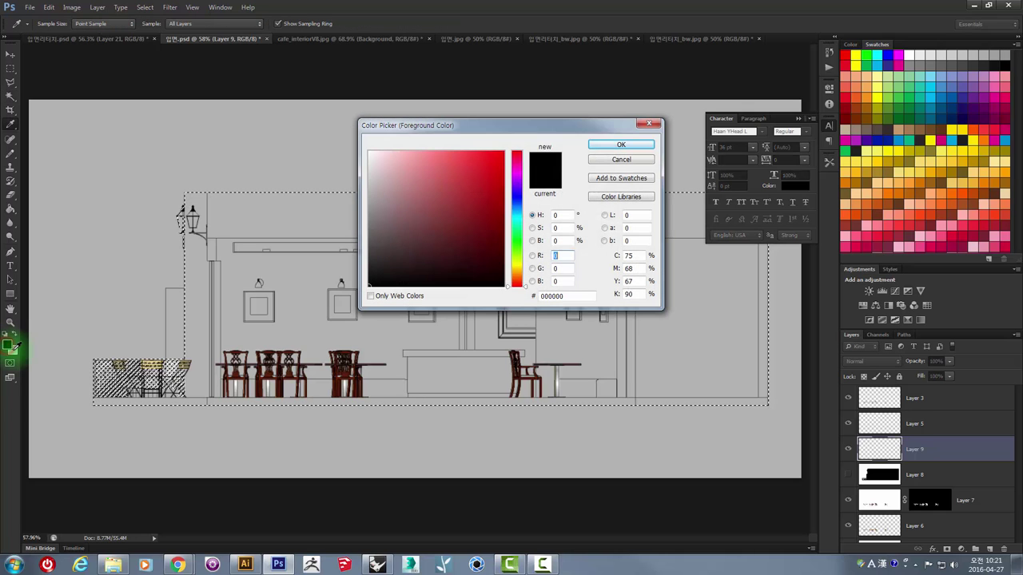
left_click(13, 349)
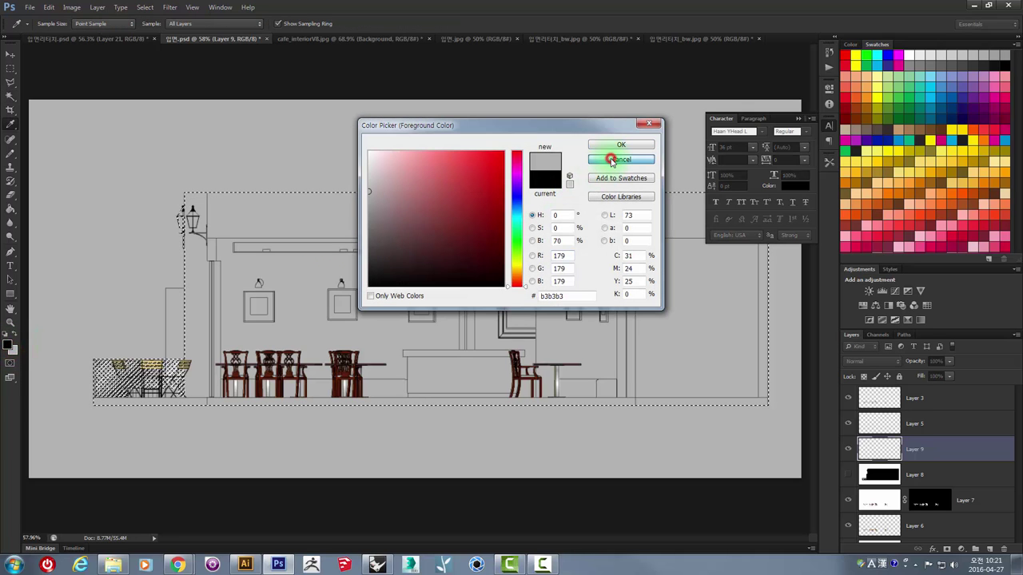
left_click_drag(375, 221, 364, 234)
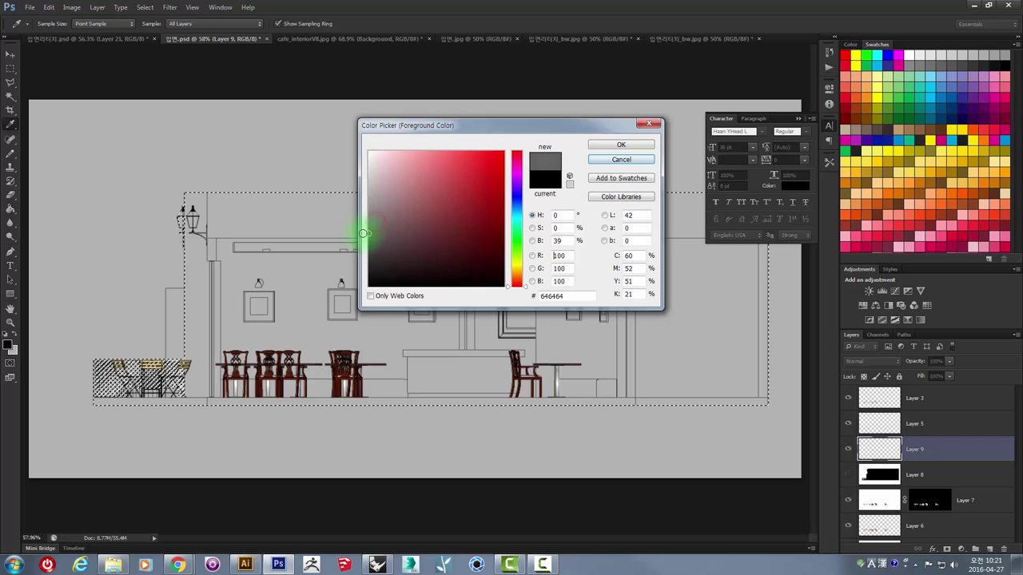
left_click(607, 144)
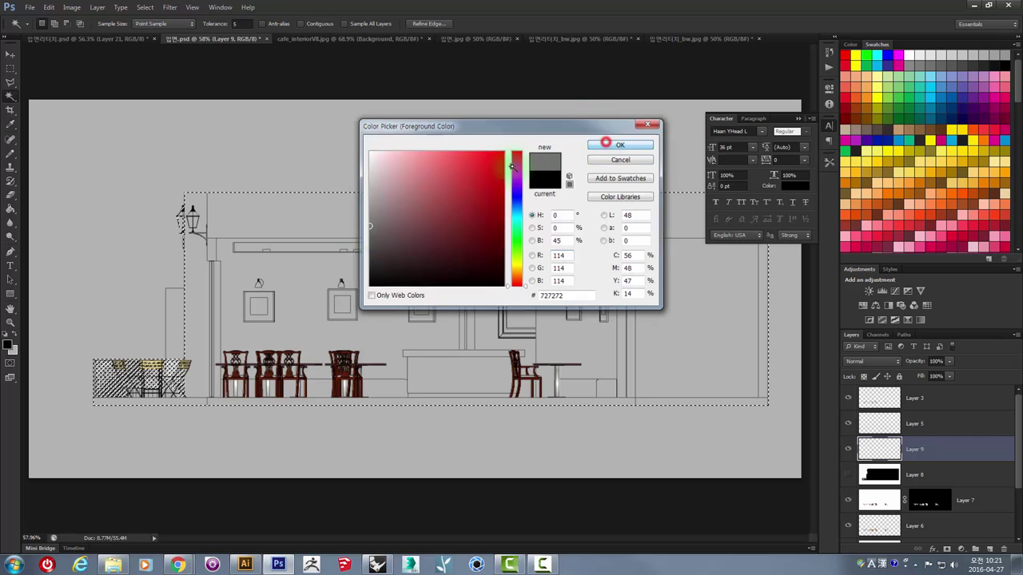
left_click(8, 209)
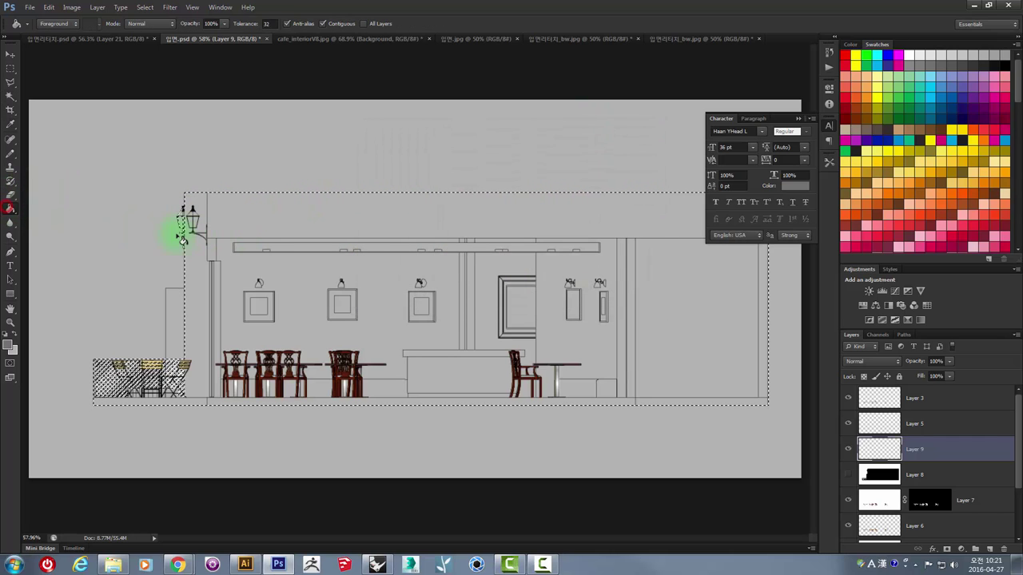
left_click(268, 229)
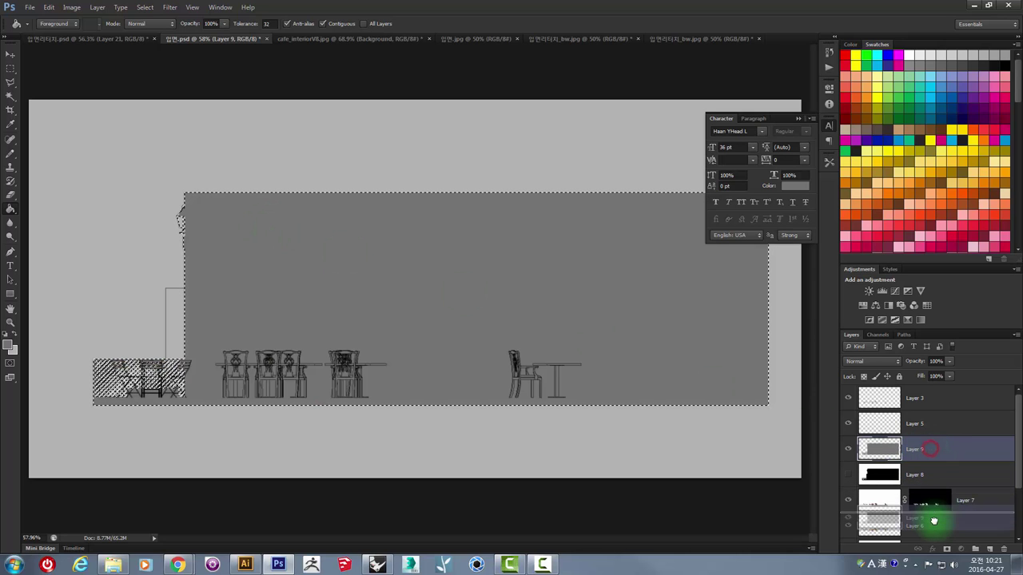
- Move the gray fill layer below Layer 1 in the Layers panel
left_click_drag(931, 453, 929, 522)
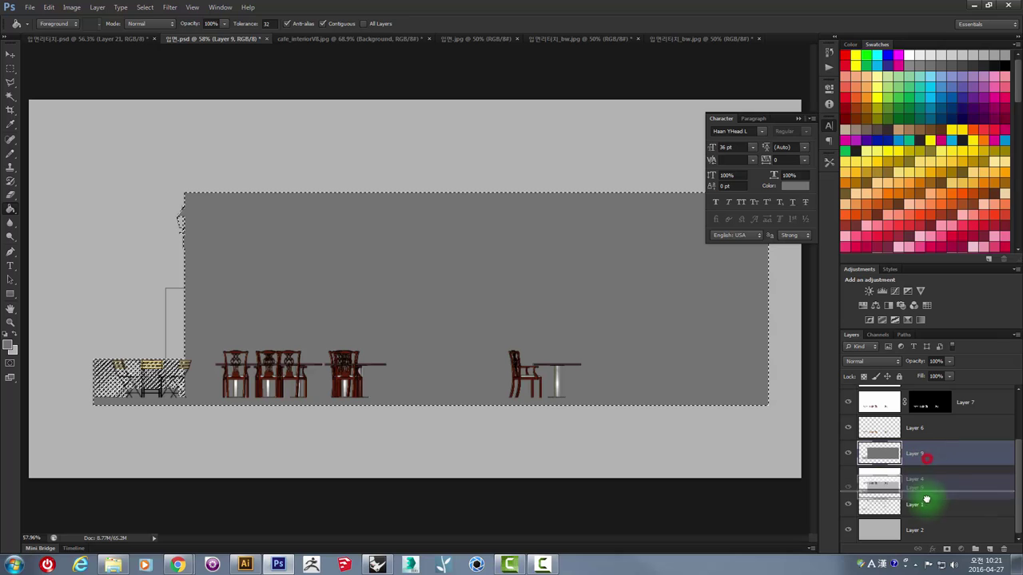
left_click_drag(927, 463, 924, 515)
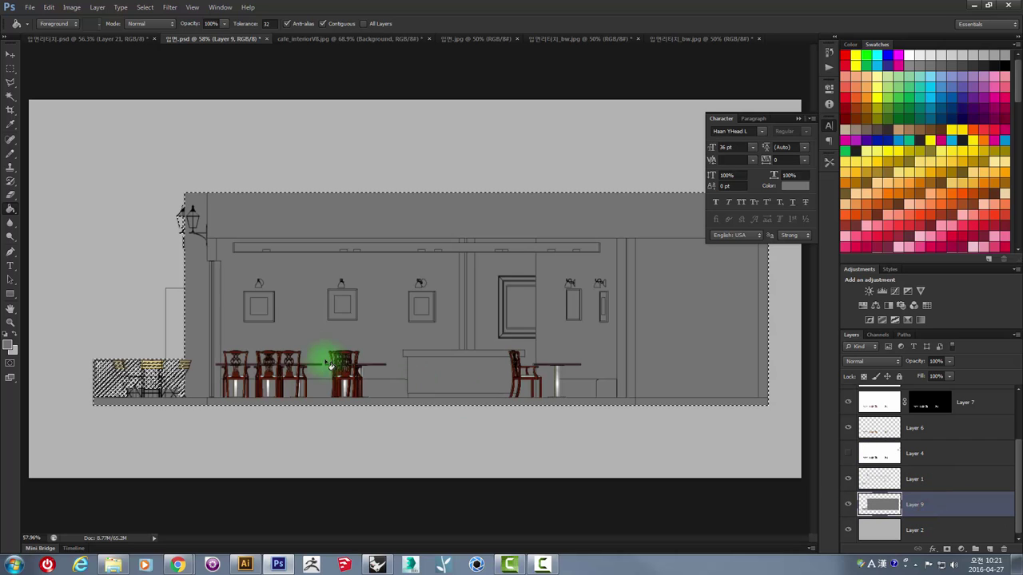
left_click(11, 68)
- Close cafe_interiorV8.jpg without saving its changes
scroll(254, 209, "down", 2)
scroll(434, 325, "down", 1)
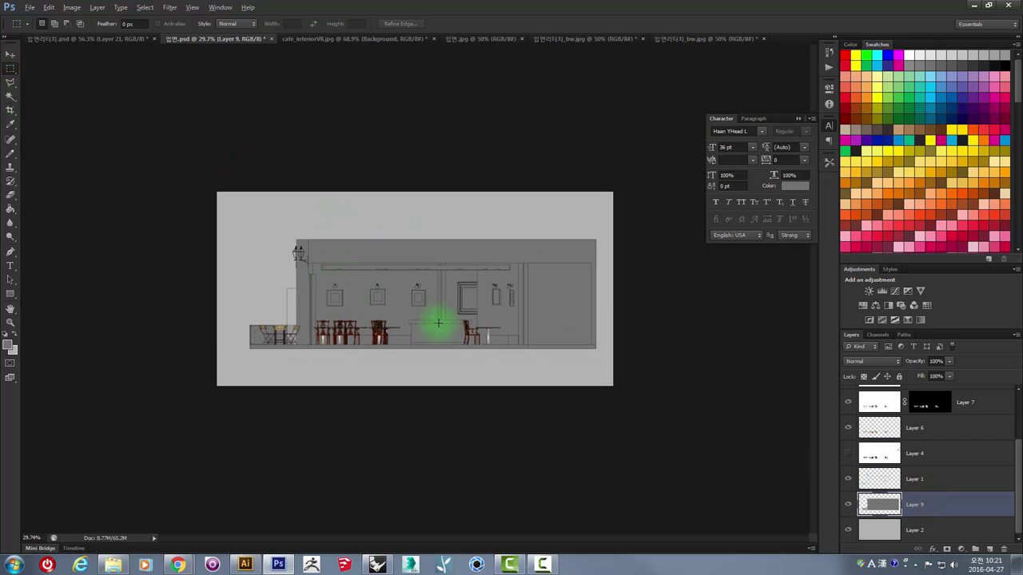
scroll(263, 299, "up", 3)
scroll(144, 323, "up", 2)
scroll(126, 322, "down", 1)
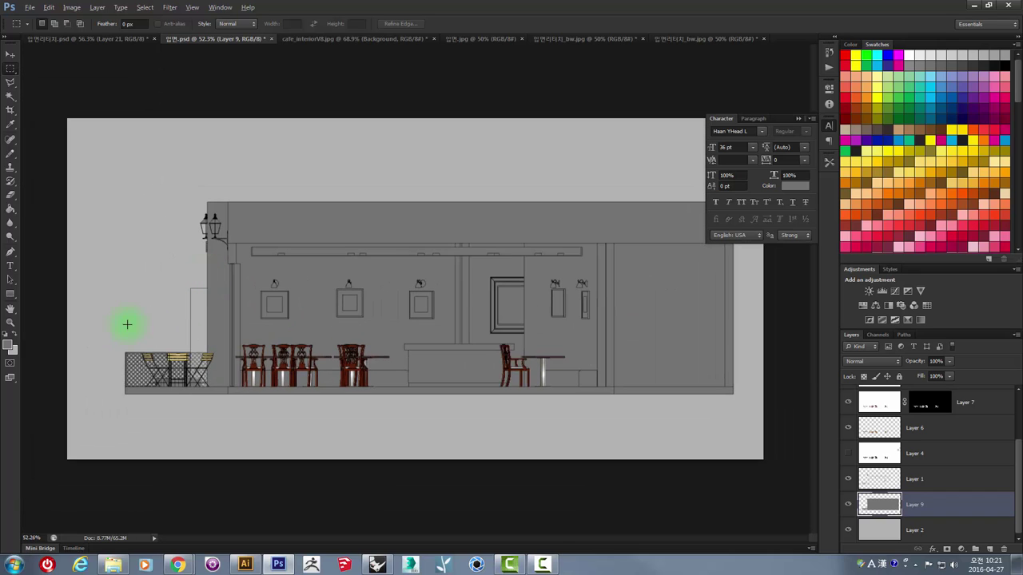
scroll(171, 299, "up", 1)
scroll(200, 214, "up", 1)
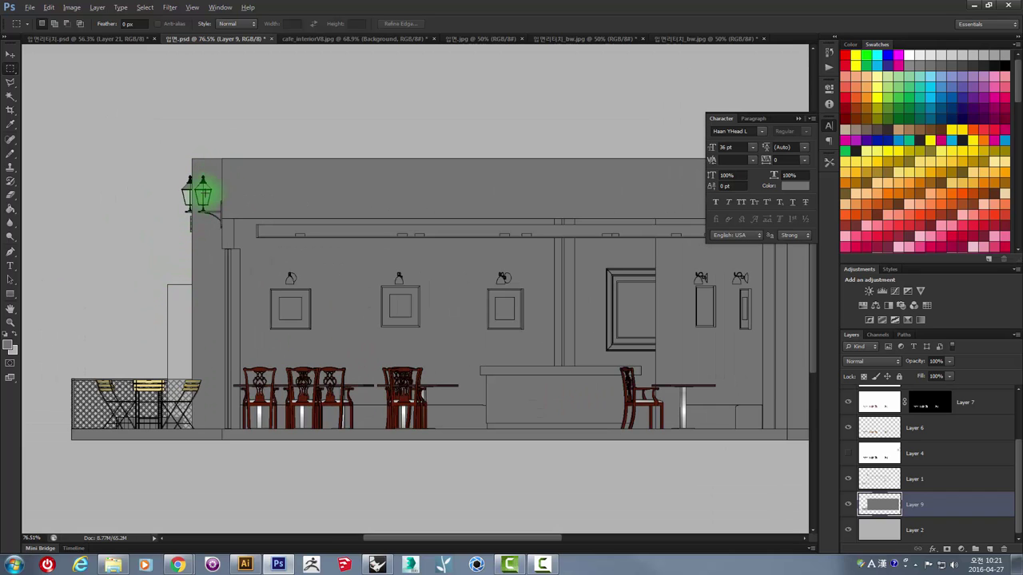
scroll(171, 388, "up", 3)
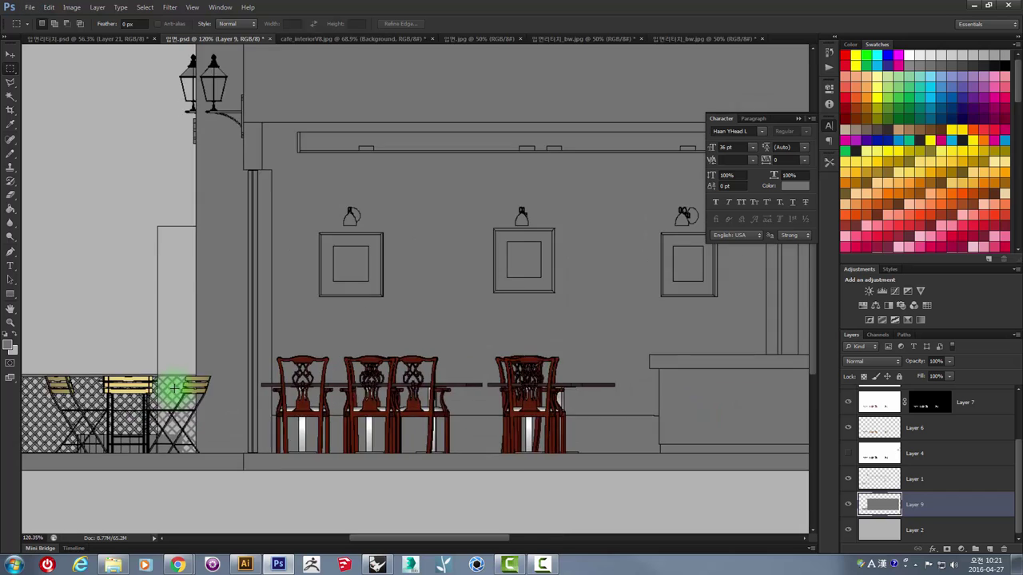
scroll(171, 389, "up", 2)
scroll(171, 389, "down", 5)
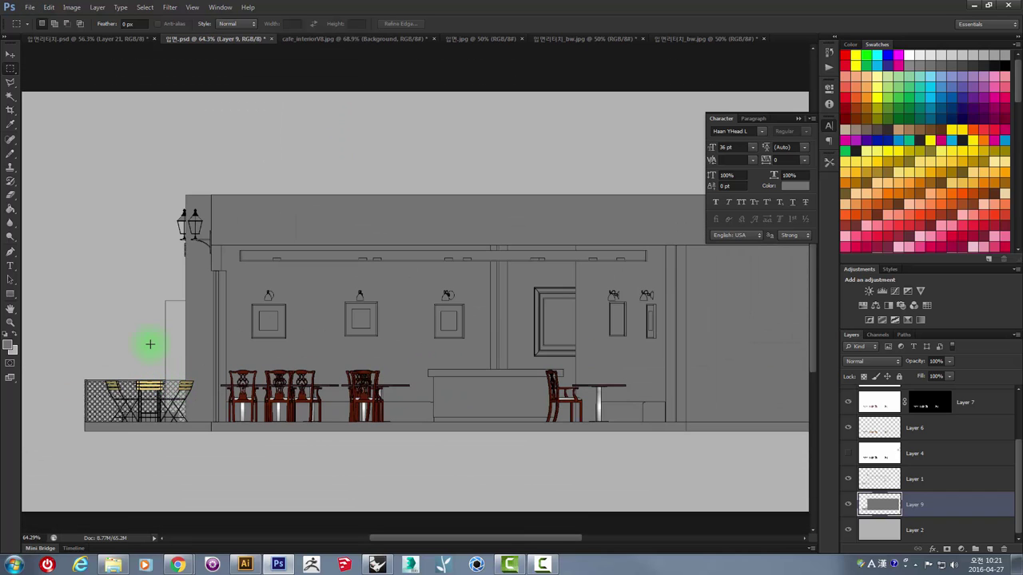
scroll(235, 267, "down", 2)
scroll(271, 259, "up", 1)
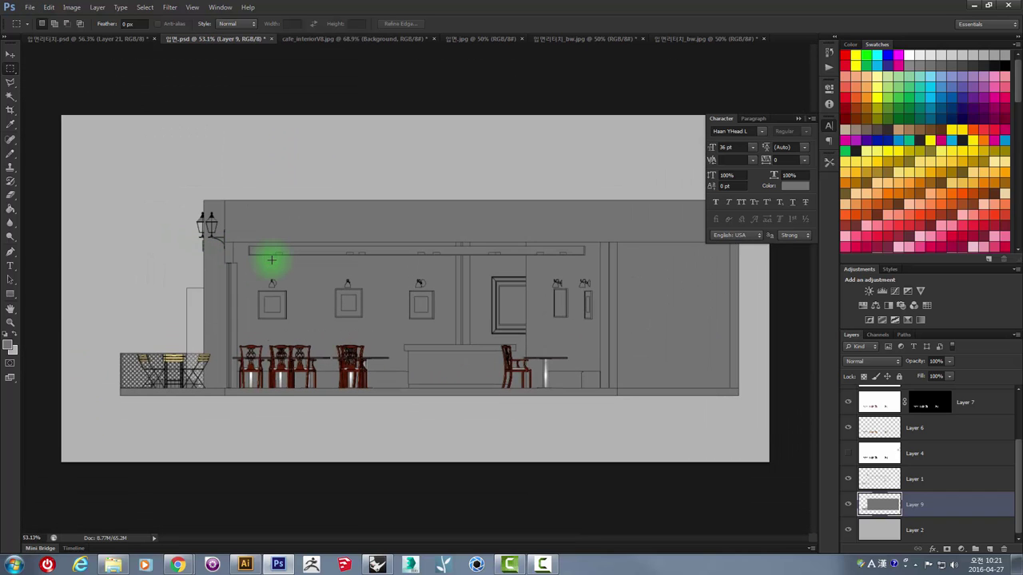
scroll(171, 171, "up", 1)
scroll(130, 80, "up", 1)
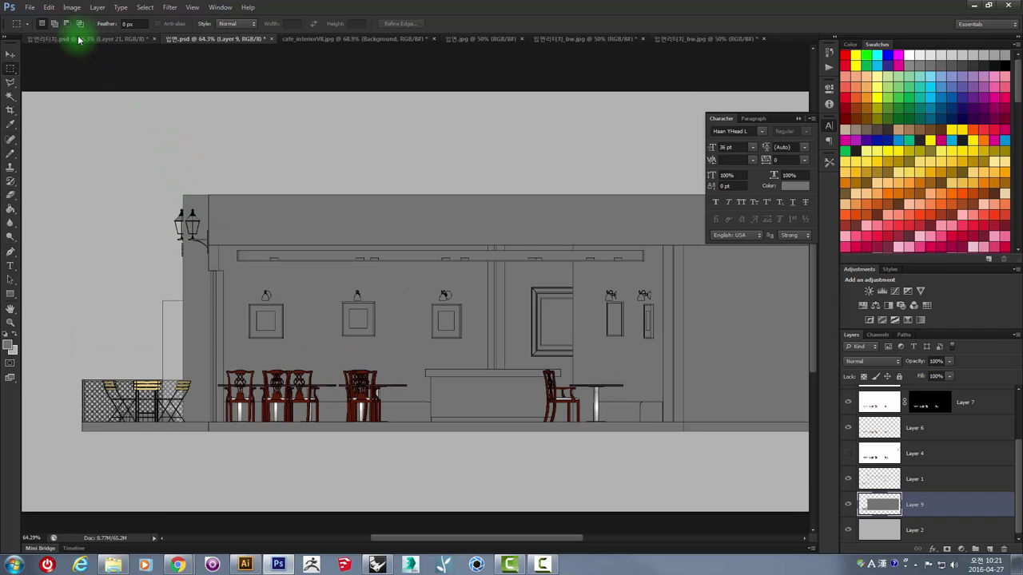
left_click(328, 38)
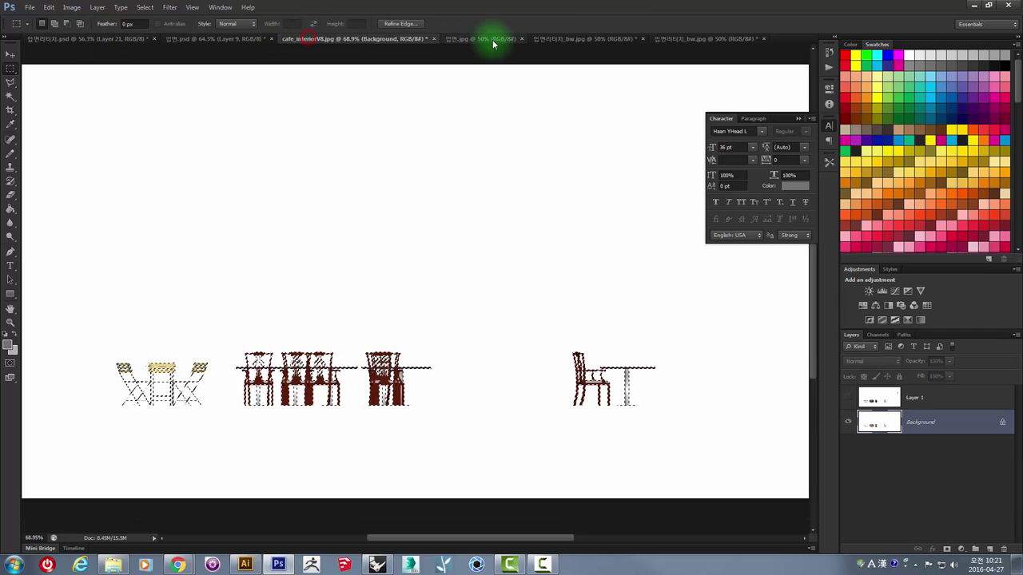
left_click(436, 40)
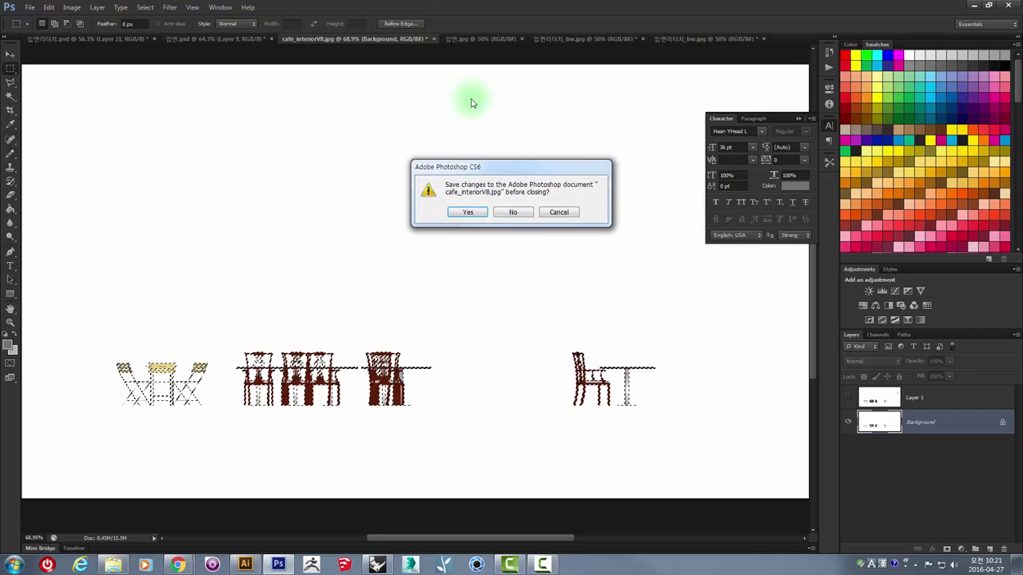
left_click(516, 210)
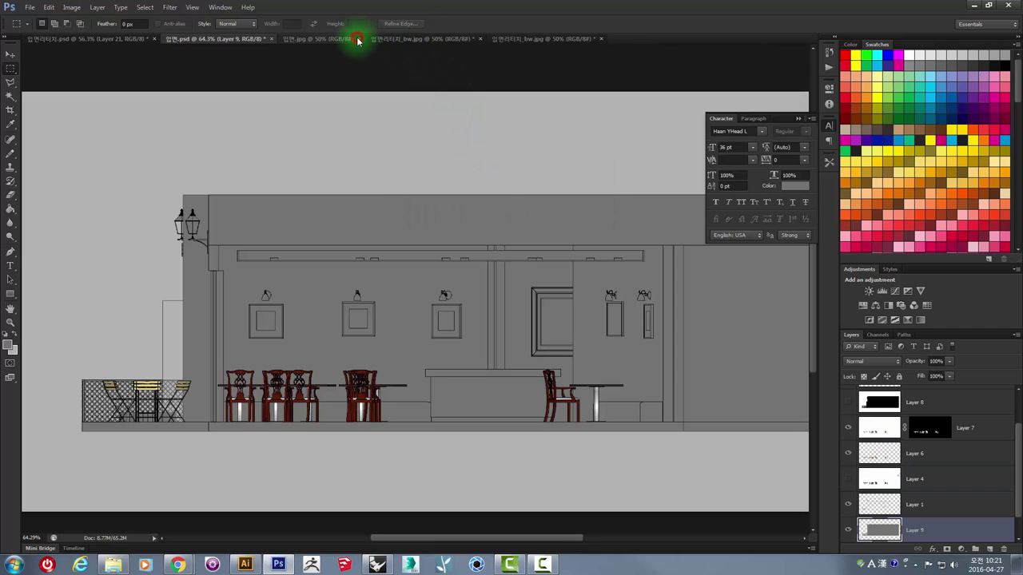
- Close both 입면리터치_bw.jpg mask documents without saving
left_click(391, 39)
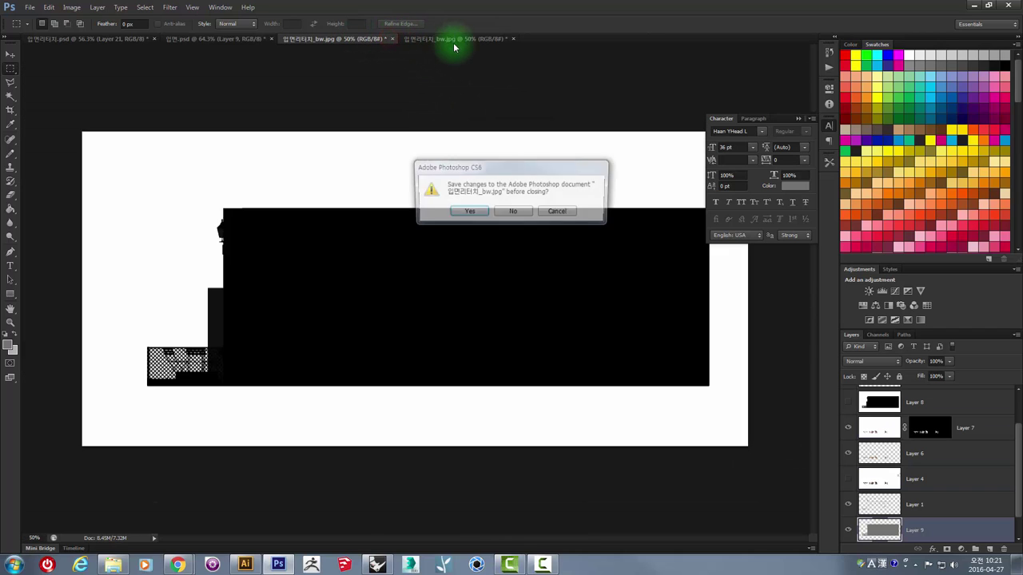
left_click(512, 211)
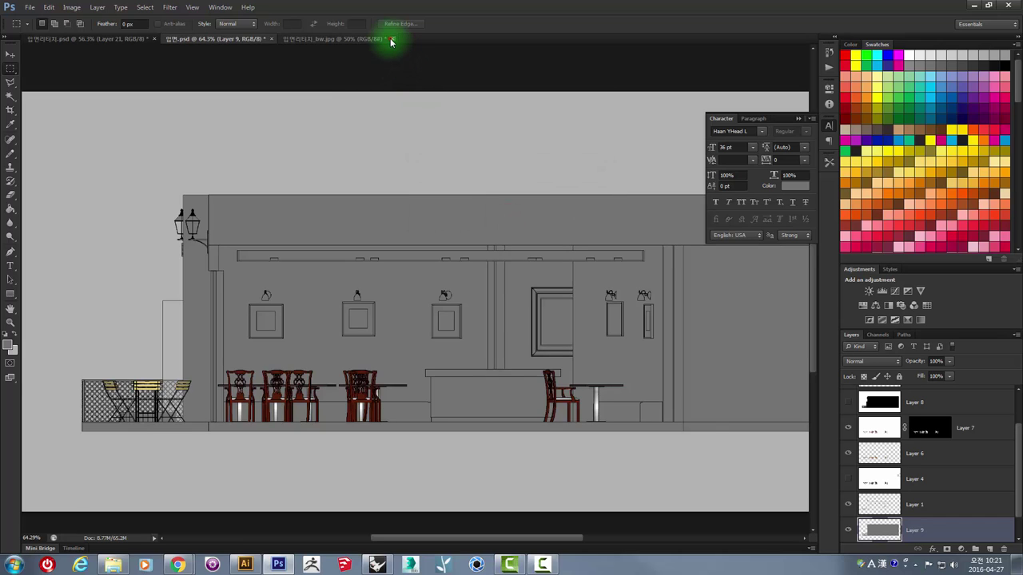
left_click(392, 39)
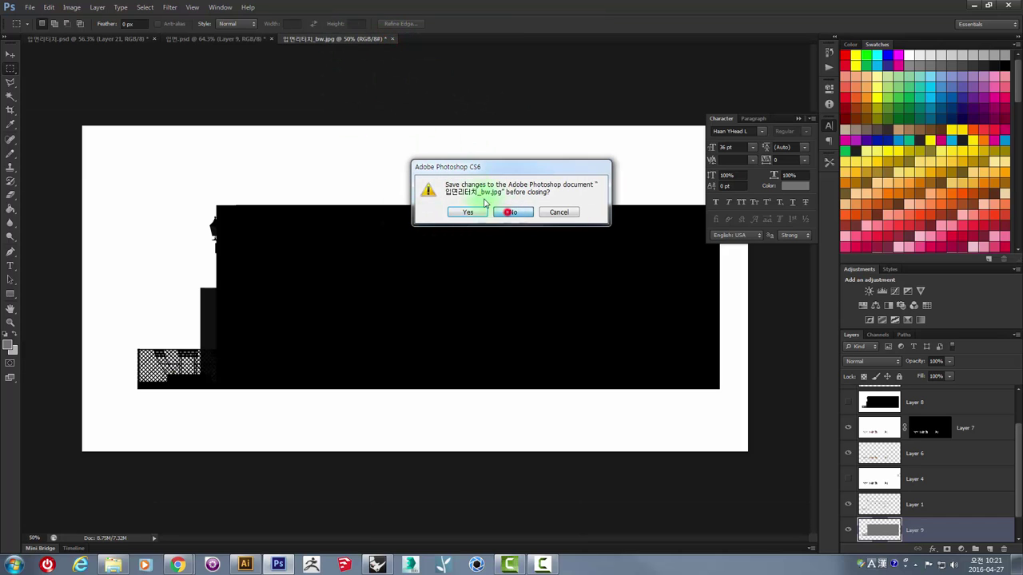
left_click(509, 212)
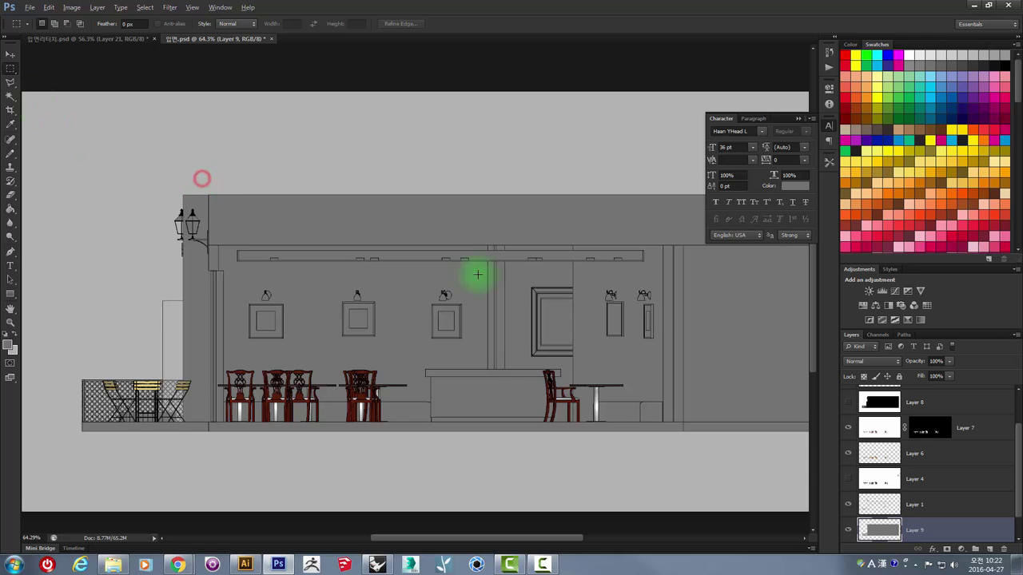
scroll(475, 274, "down", 2)
scroll(474, 274, "up", 2)
scroll(247, 224, "down", 1)
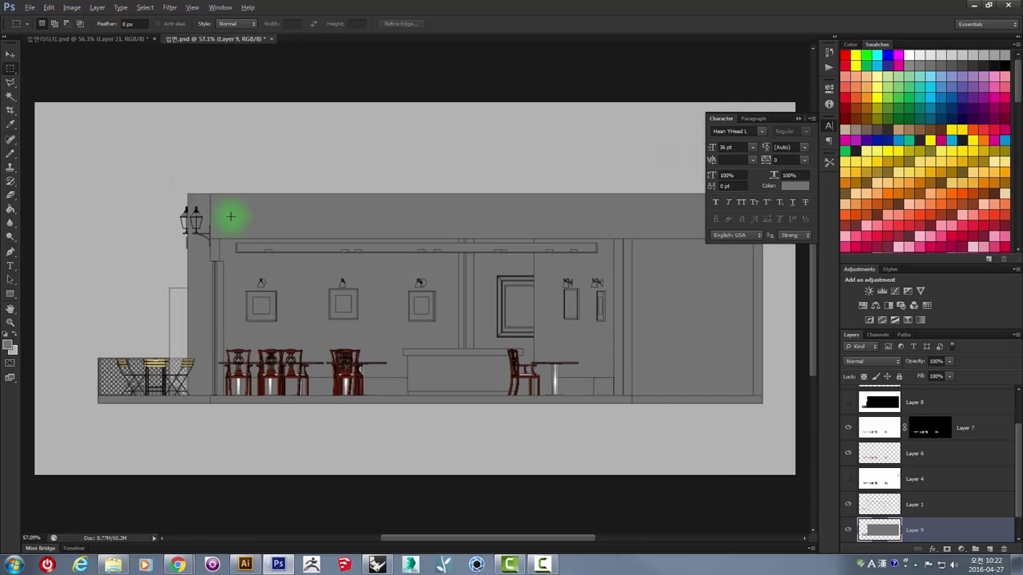
scroll(258, 223, "up", 2)
scroll(240, 228, "down", 2)
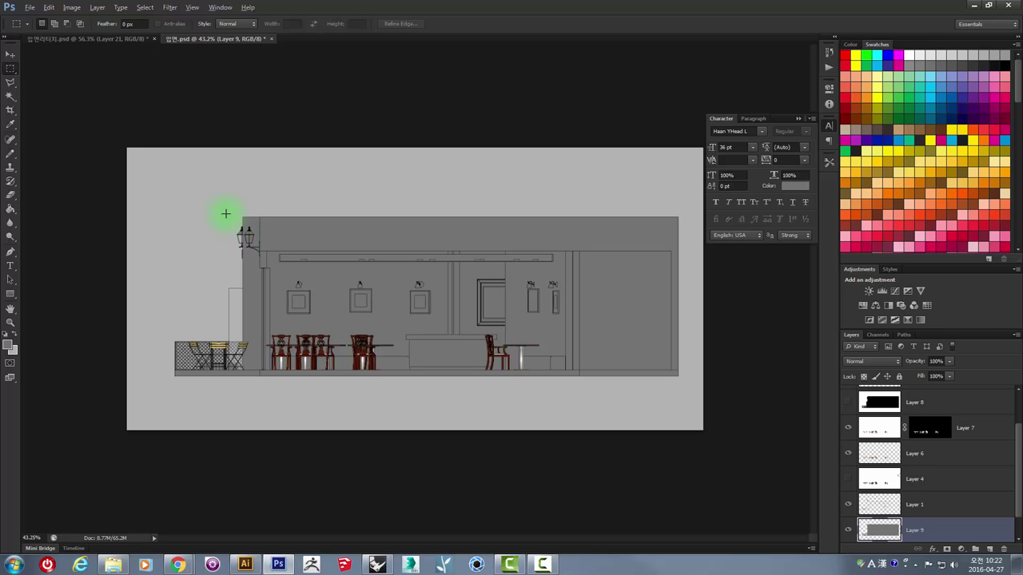
- Set the 입면.psd canvas size to 3500 × 2500 pixels in Canvas Size
left_click(71, 7)
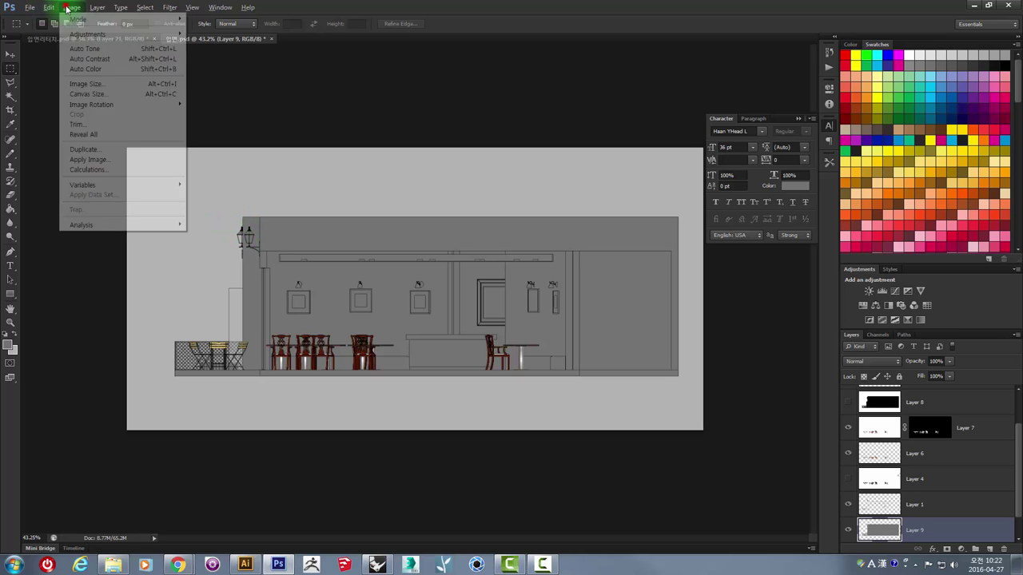
mouse_move(90, 105)
left_click(88, 93)
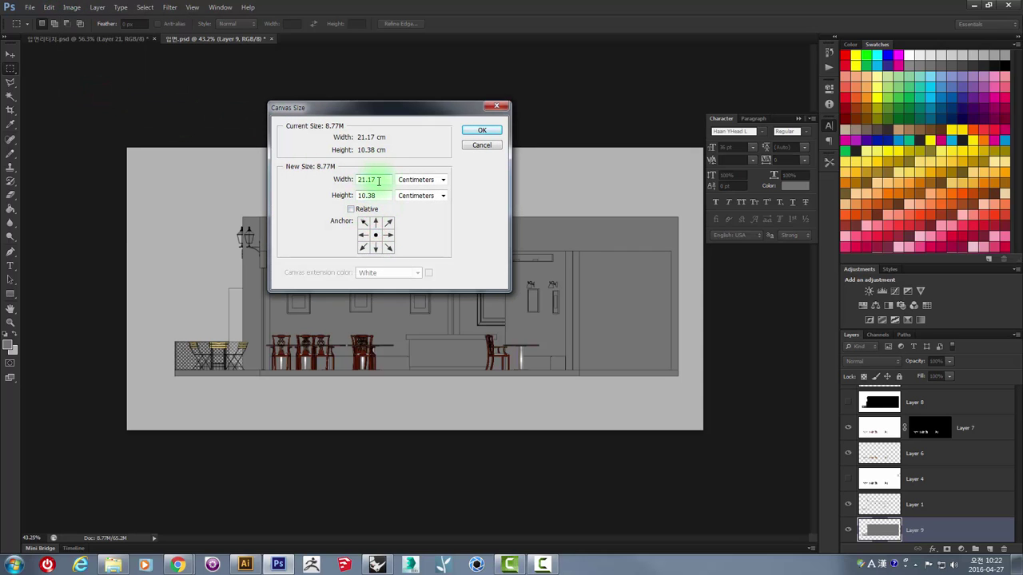
left_click(426, 181)
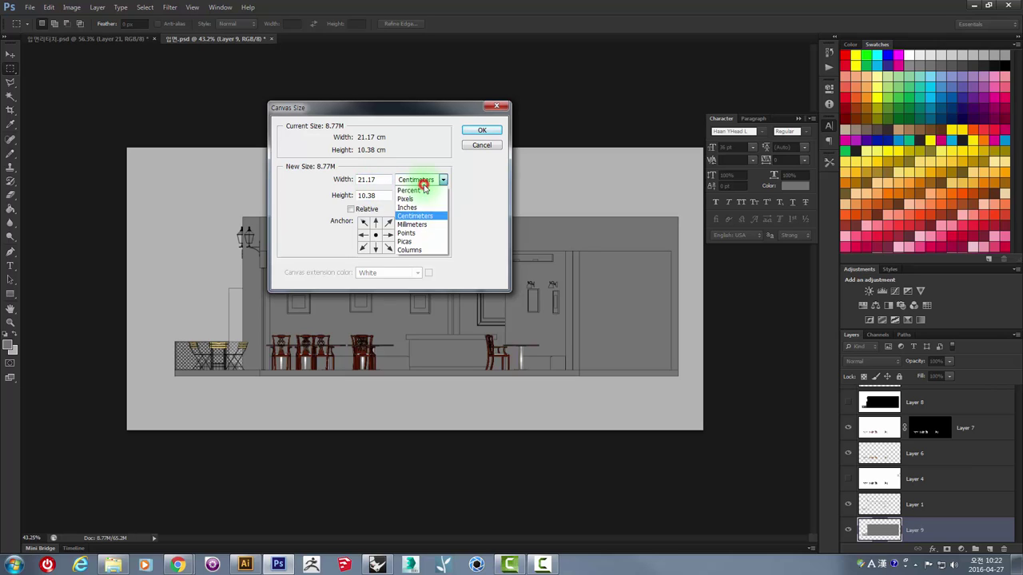
left_click(419, 200)
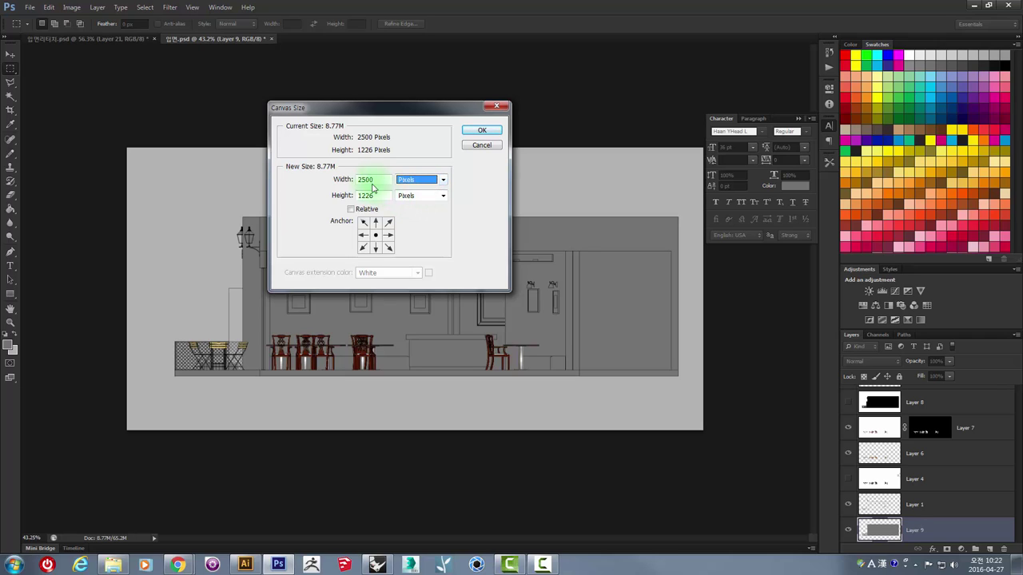
double_click(379, 180)
type("35")
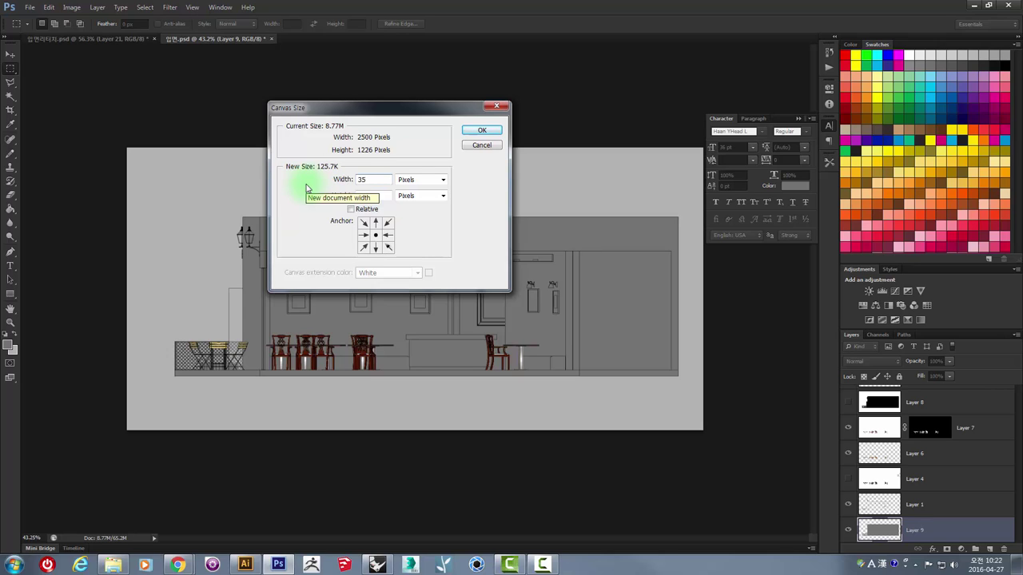
left_click(370, 196)
left_click_drag(379, 198, 306, 198)
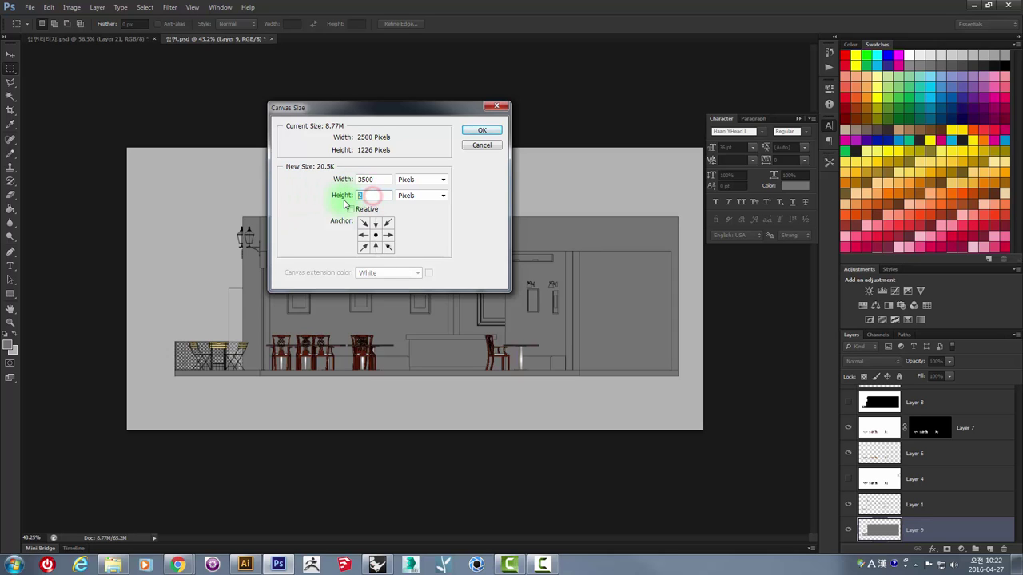
type("500")
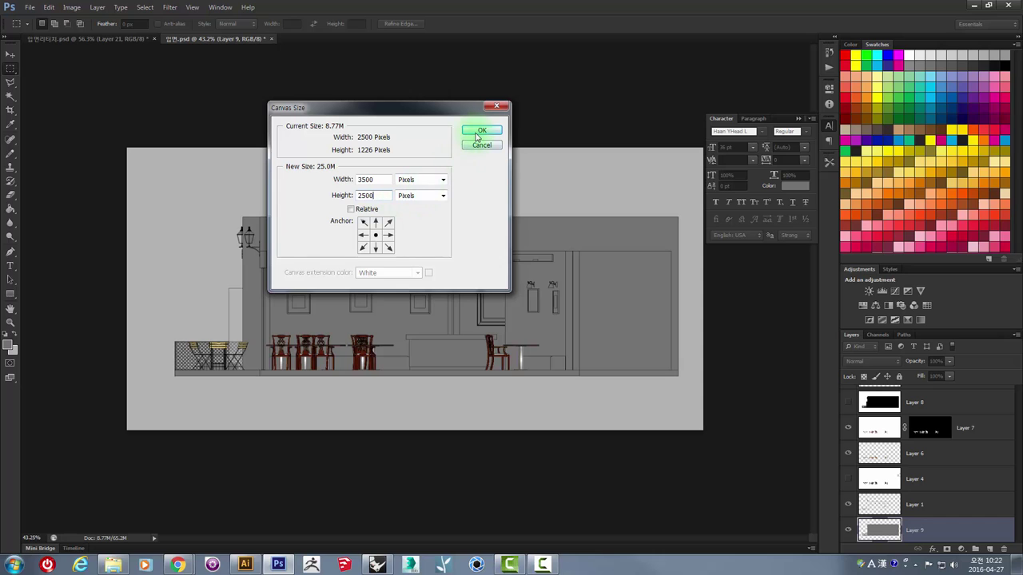
left_click(480, 133)
- Zoom out on the enlarged canvas and move the gray Layer 2 rectangle down and left
key("z")
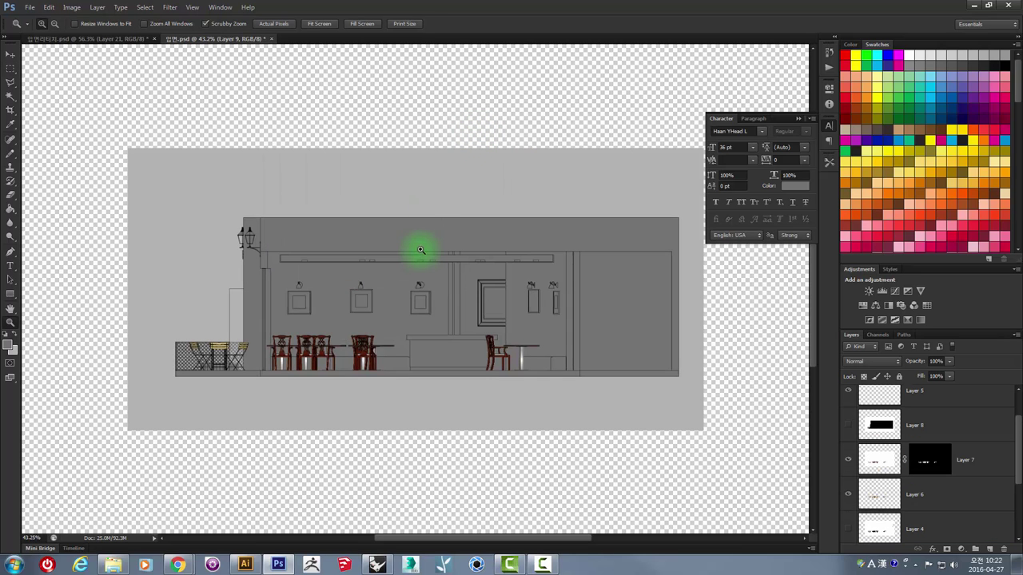
left_click(420, 250, "alt")
left_click(380, 225)
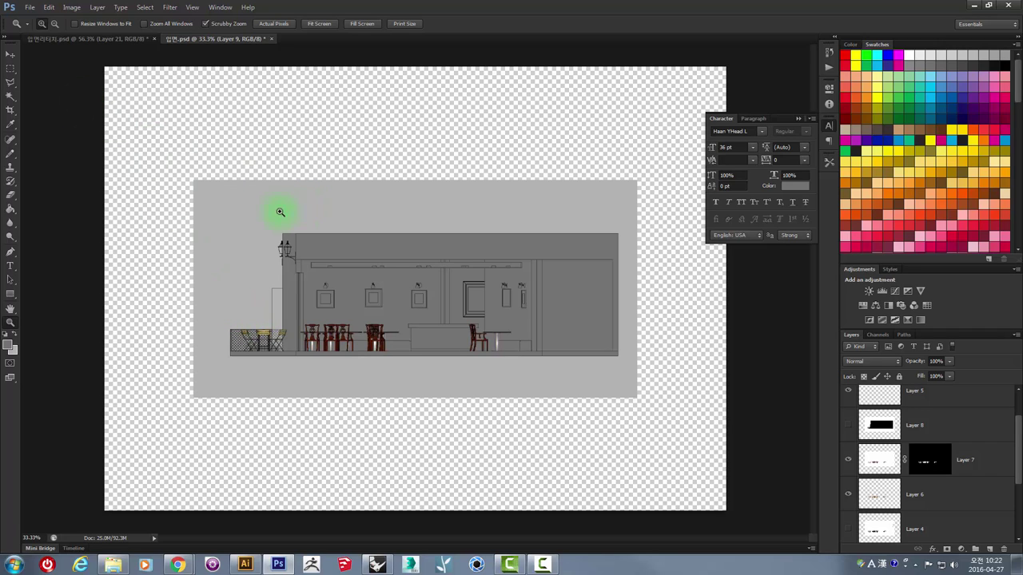
left_click(9, 54)
left_click(210, 200, "ctrl")
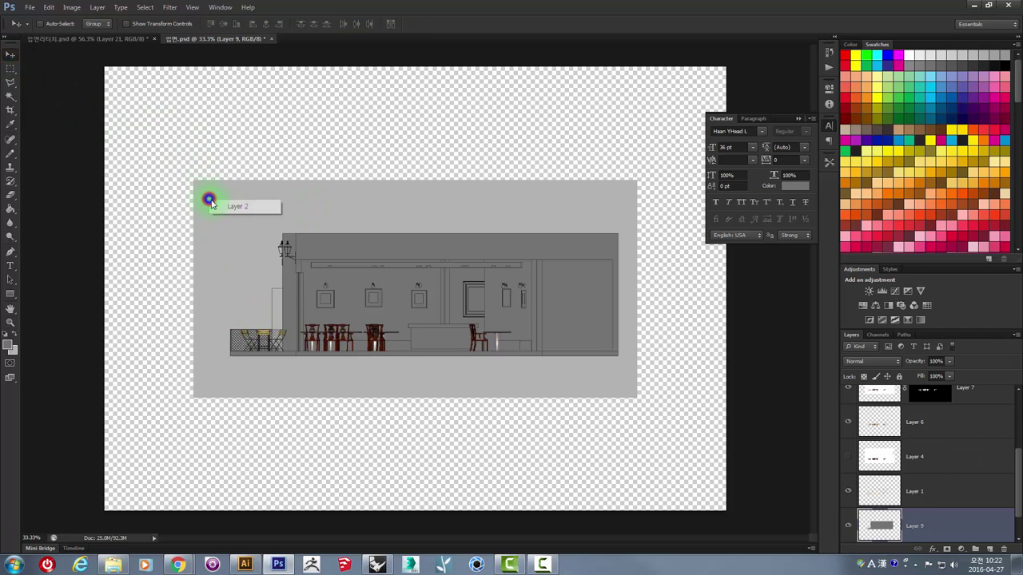
left_click(220, 203)
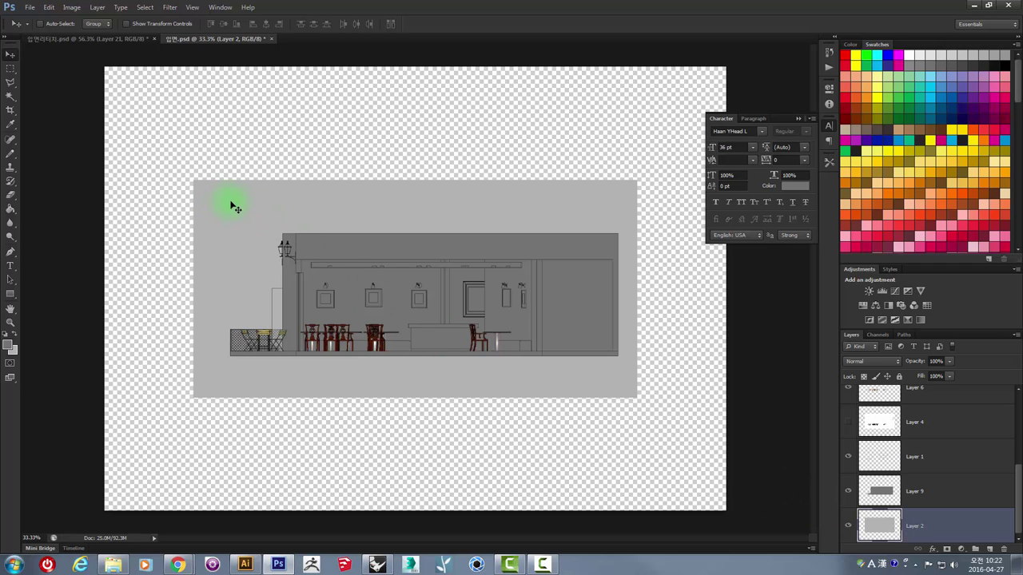
mouse_move(230, 203)
left_mouse_down()
mouse_move(141, 310)
mouse_move(141, 329)
left_mouse_up()
- Free-transform the rectangle: top edge down to the building base, right edge to the canvas edge
key("ctrl+t")
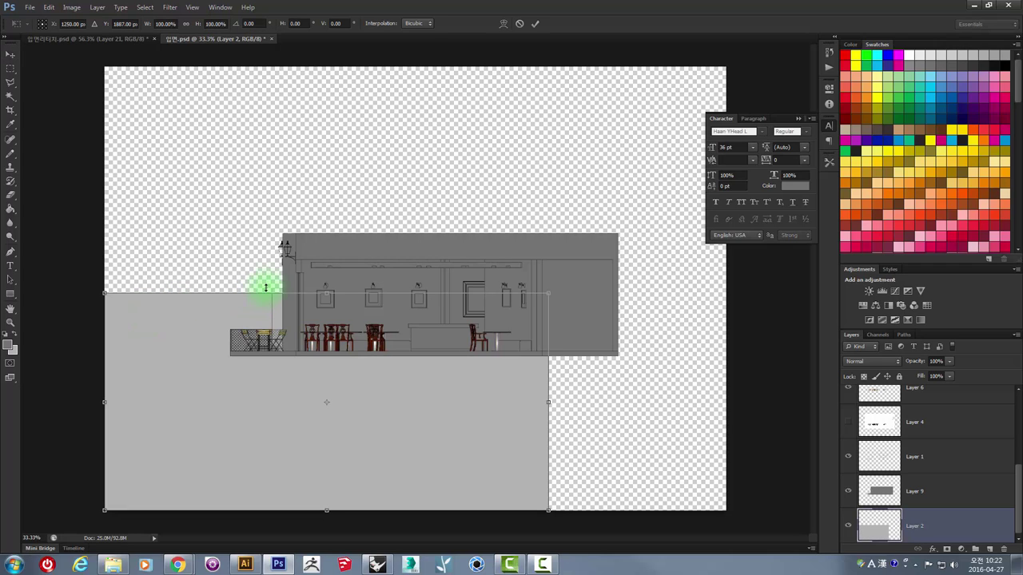
left_click_drag(326, 293, 338, 354)
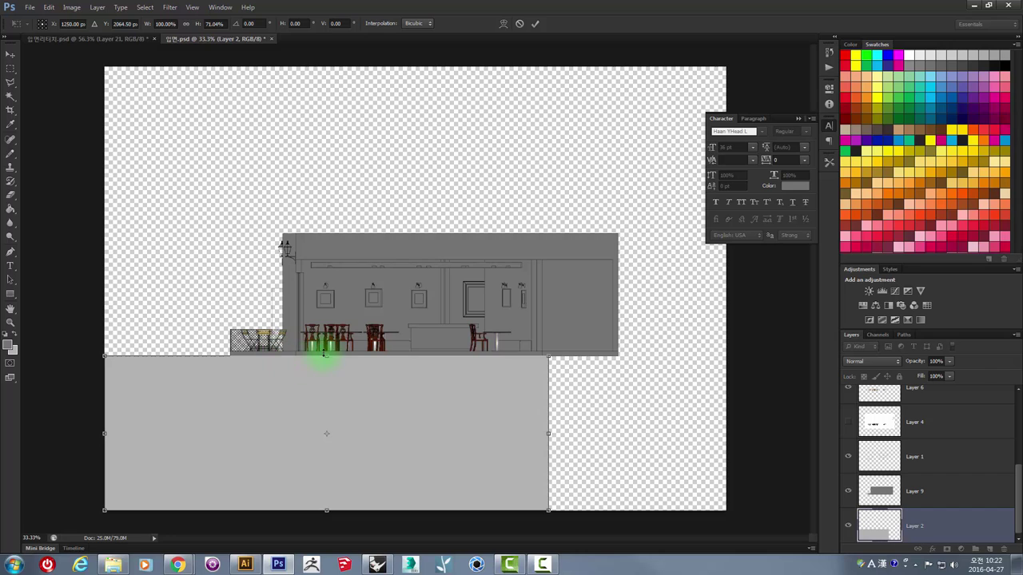
scroll(320, 346, "up", 2)
scroll(400, 390, "down", 3)
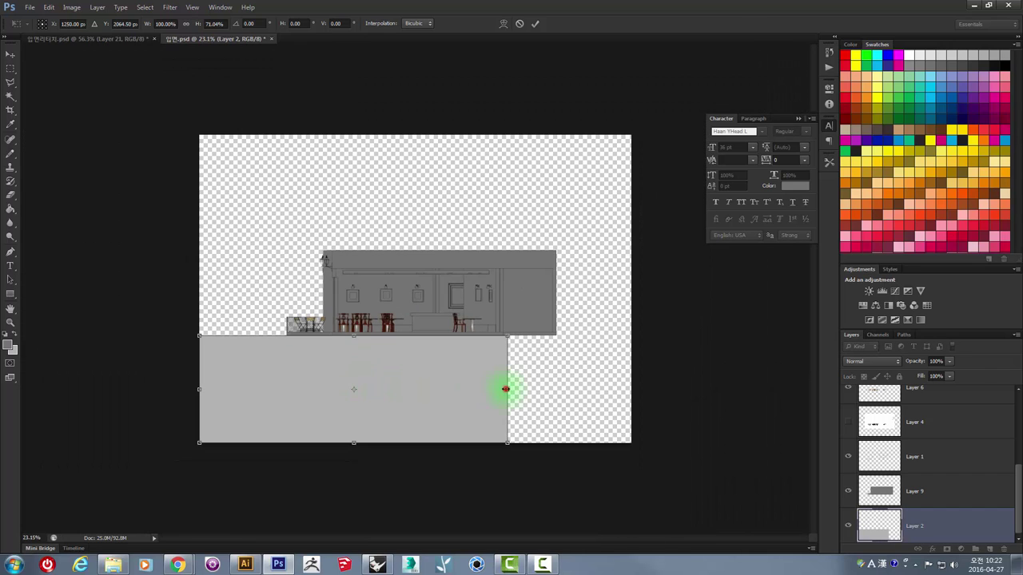
left_click_drag(506, 389, 628, 392)
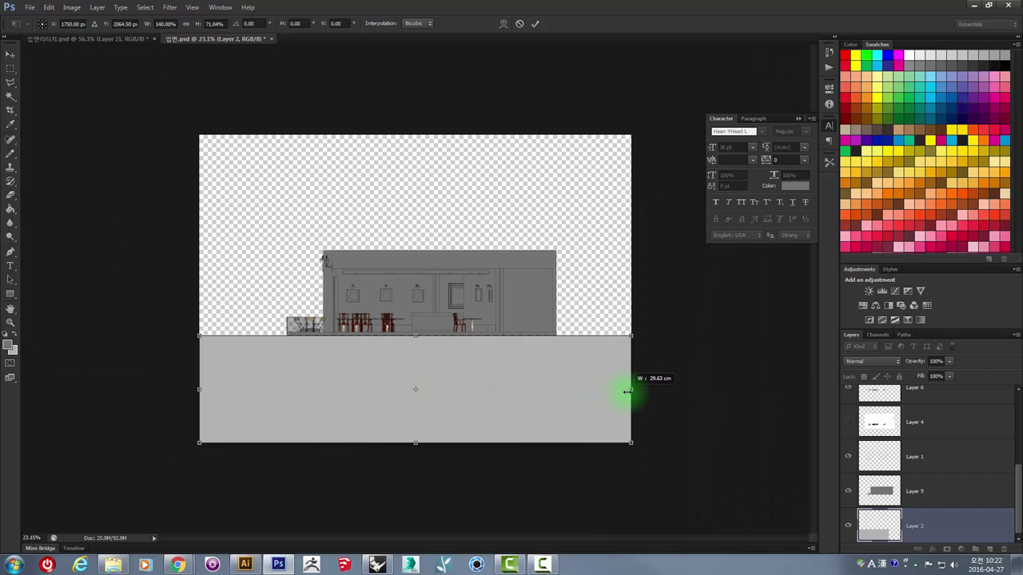
key("Return")
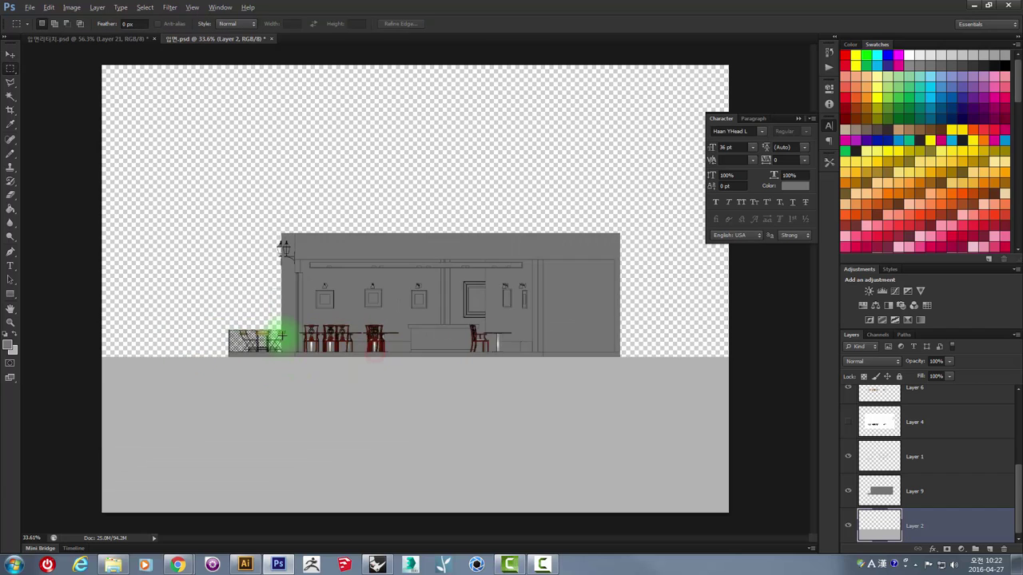
scroll(320, 344, "up", 5)
scroll(238, 372, "down", 5)
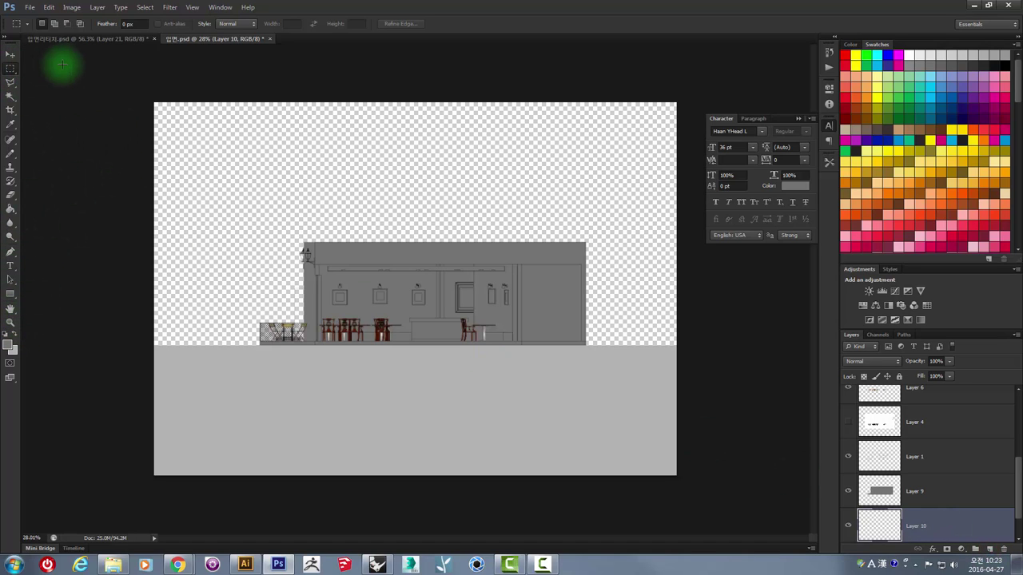
- Move Layer 10 below Layer 2 and fill it with a light blue swatch
left_click_drag(1018, 476, 1008, 495)
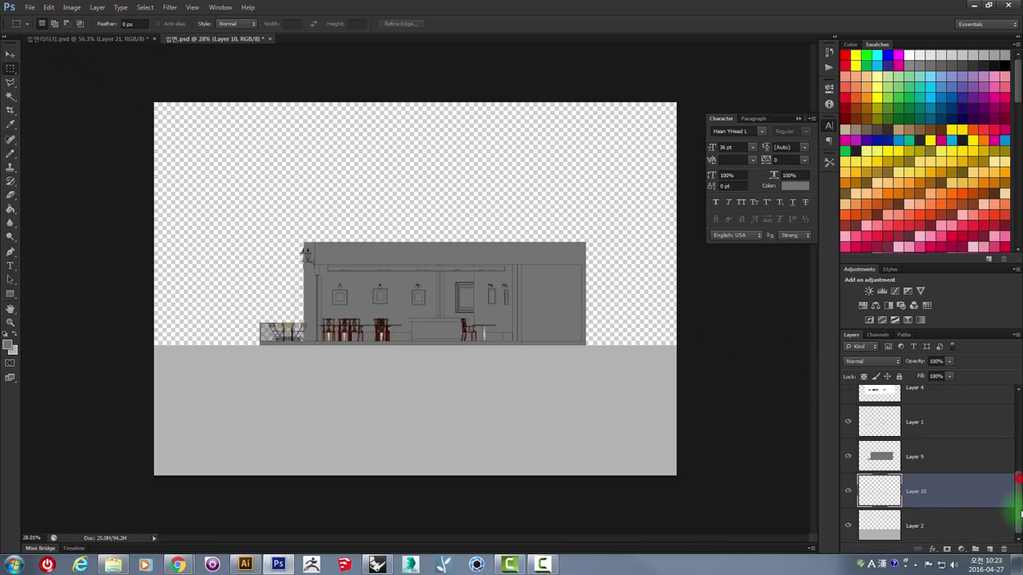
left_click_drag(964, 530, 963, 532)
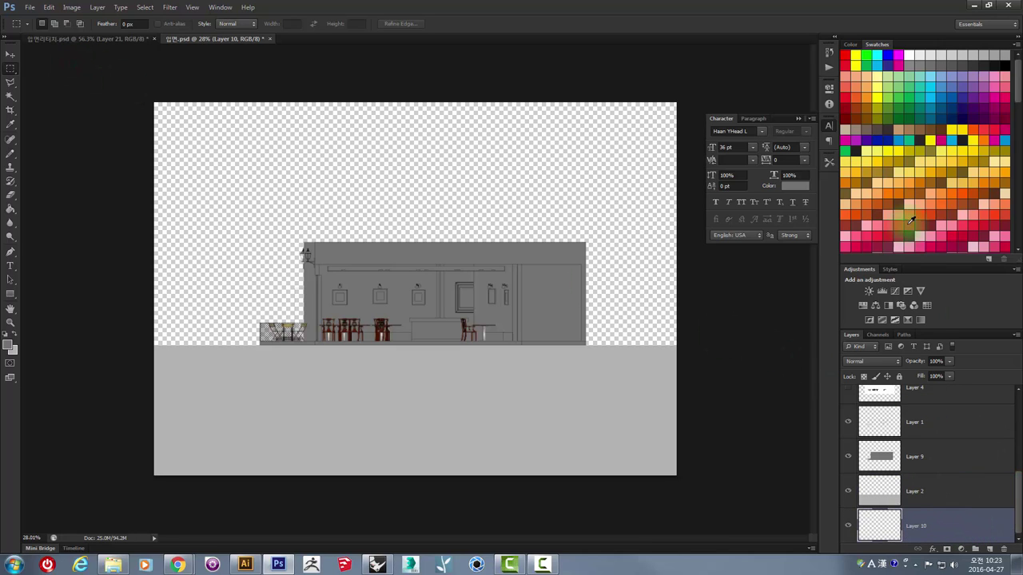
left_click(930, 78)
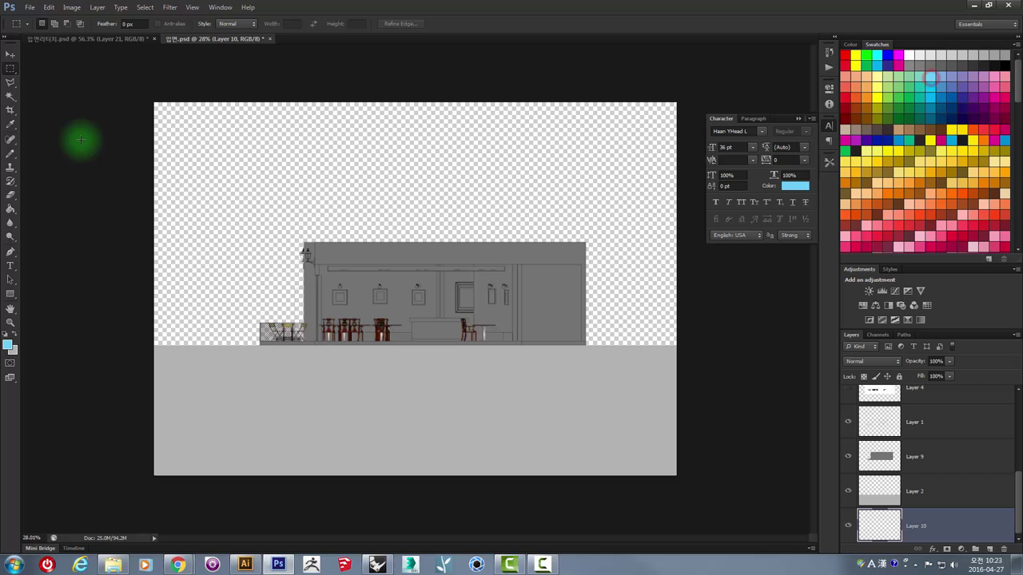
left_click(11, 208)
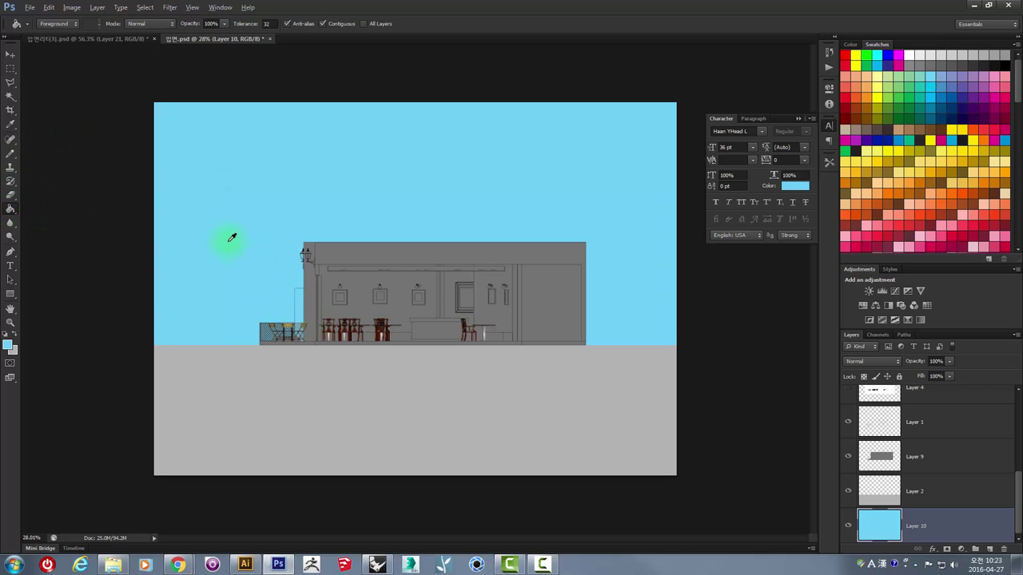
scroll(231, 237, "up", 2)
scroll(232, 238, "down", 4)
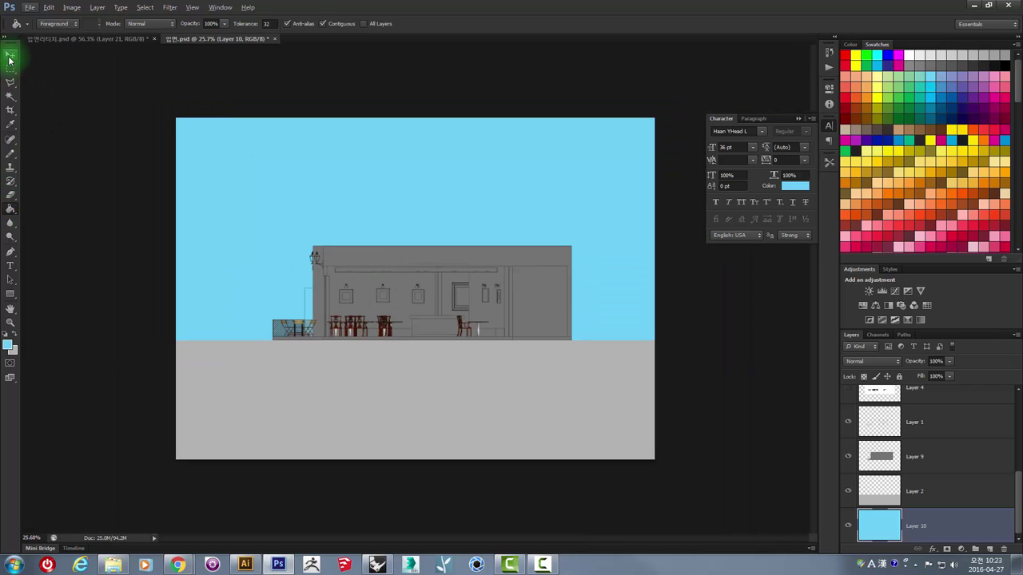
left_click(10, 59)
- Lighten the sky with Hue/Saturation at Saturation -6 and Lightness +64
key("ctrl+u")
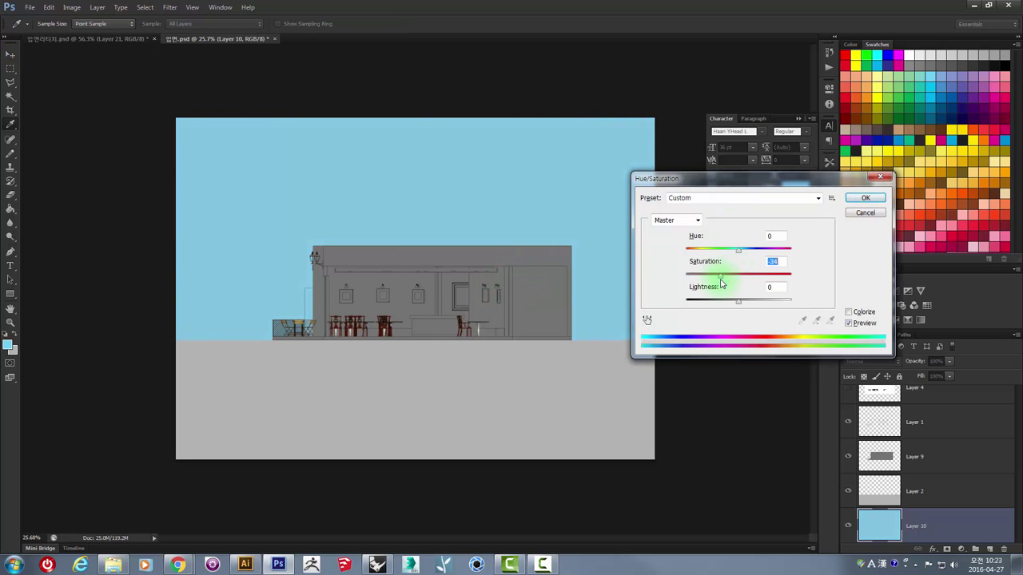
left_click_drag(737, 306, 751, 306)
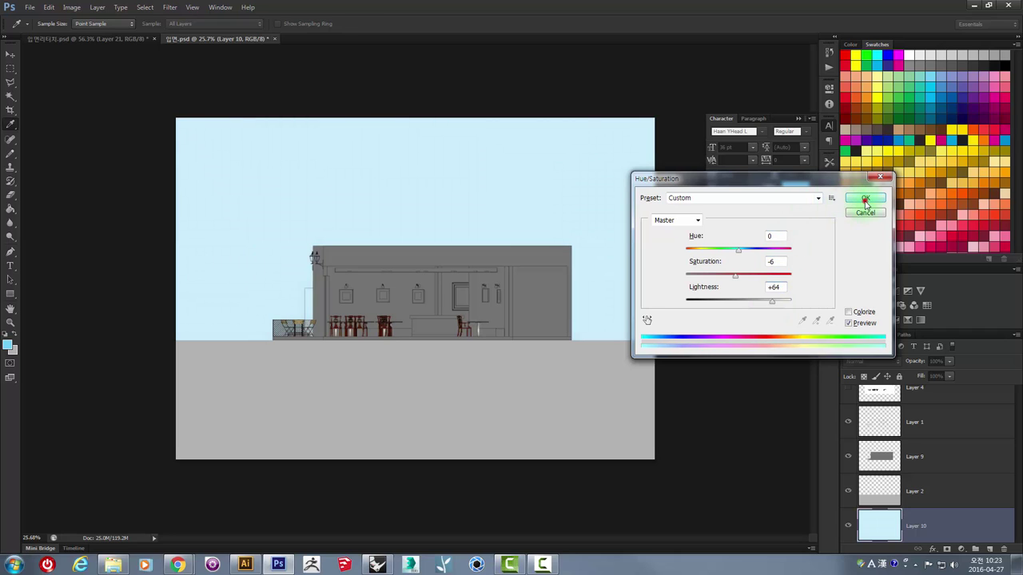
left_click(866, 201)
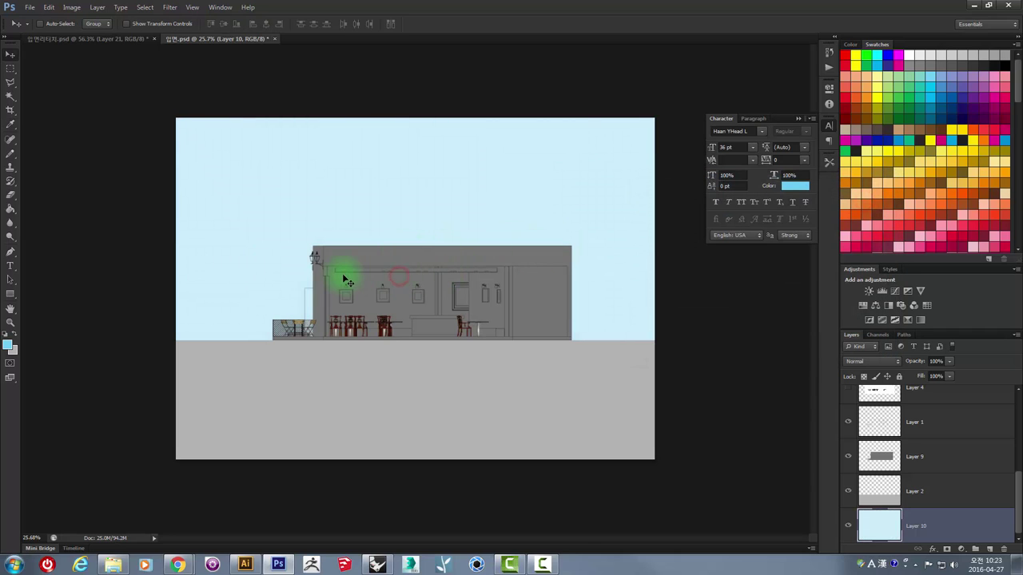
- Zoom in, make Layer 3 active and check which layers lie under the wall spot
scroll(346, 279, "up", 3)
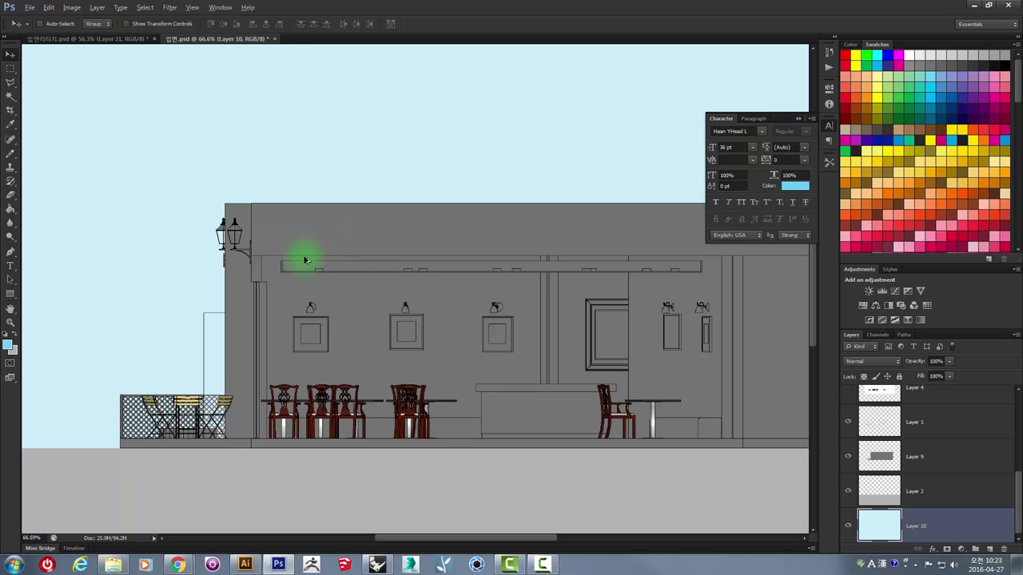
scroll(300, 242, "up", 1)
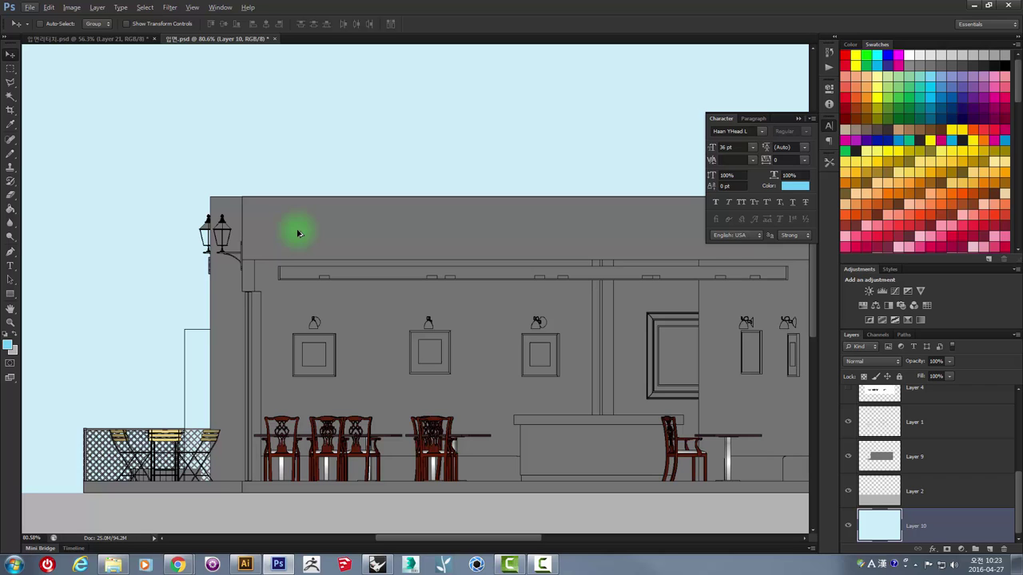
left_click_drag(1019, 482, 1020, 431)
left_click(977, 401)
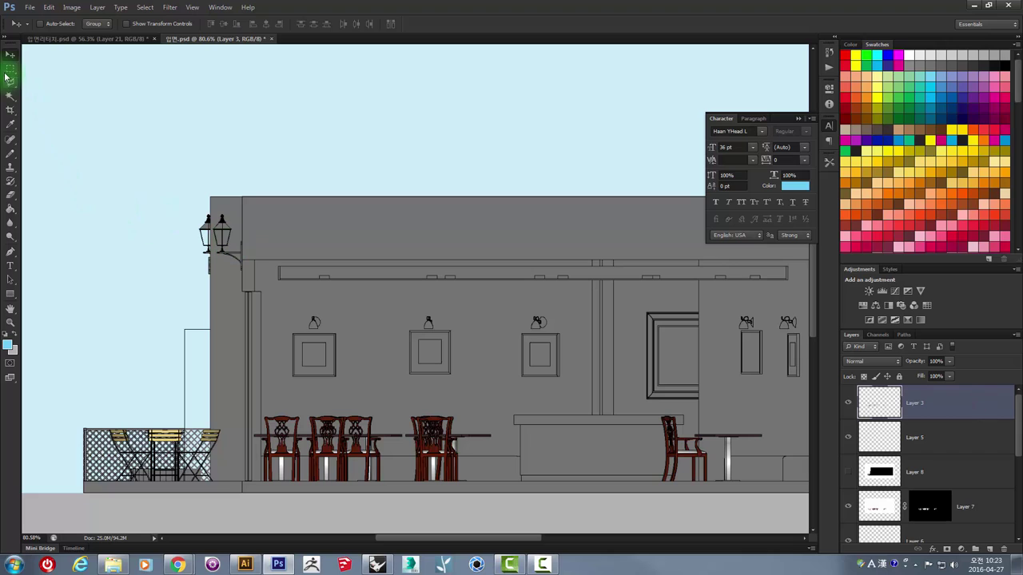
right_click(270, 235)
left_click(301, 254)
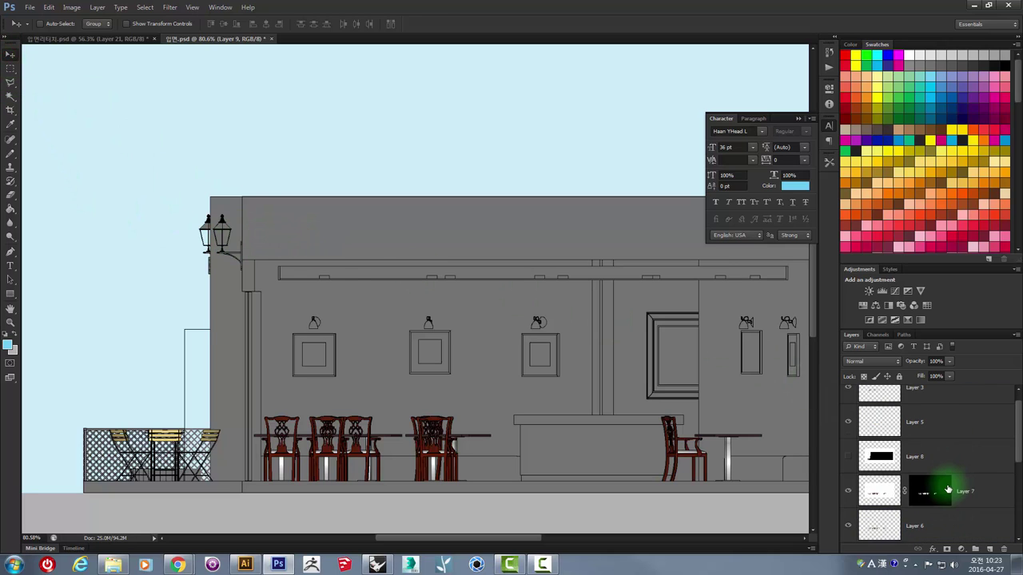
scroll(931, 473, "down", 5)
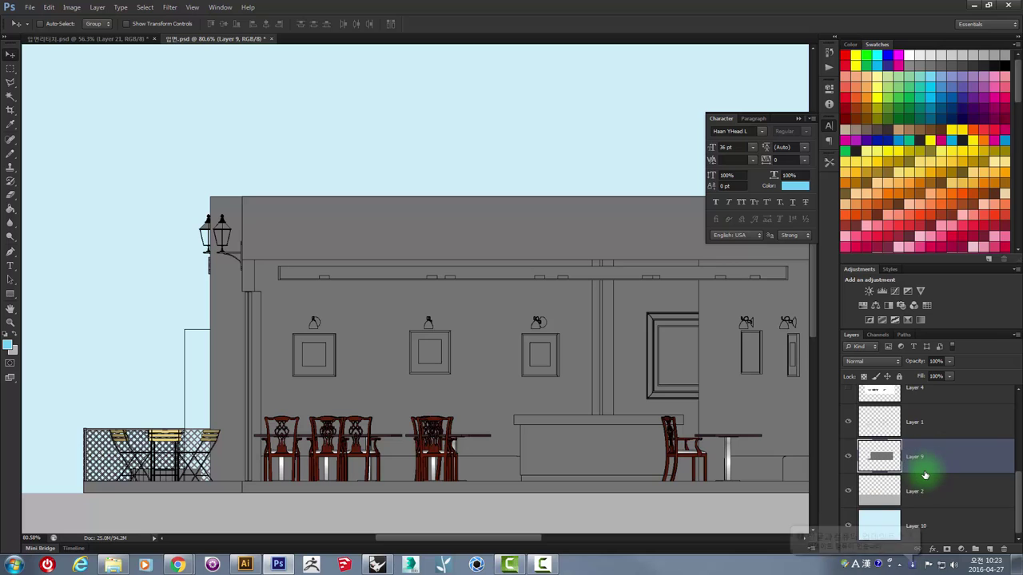
- Hide and reshow Layer 1 to verify its content, then rename it 'line'
left_click(848, 421)
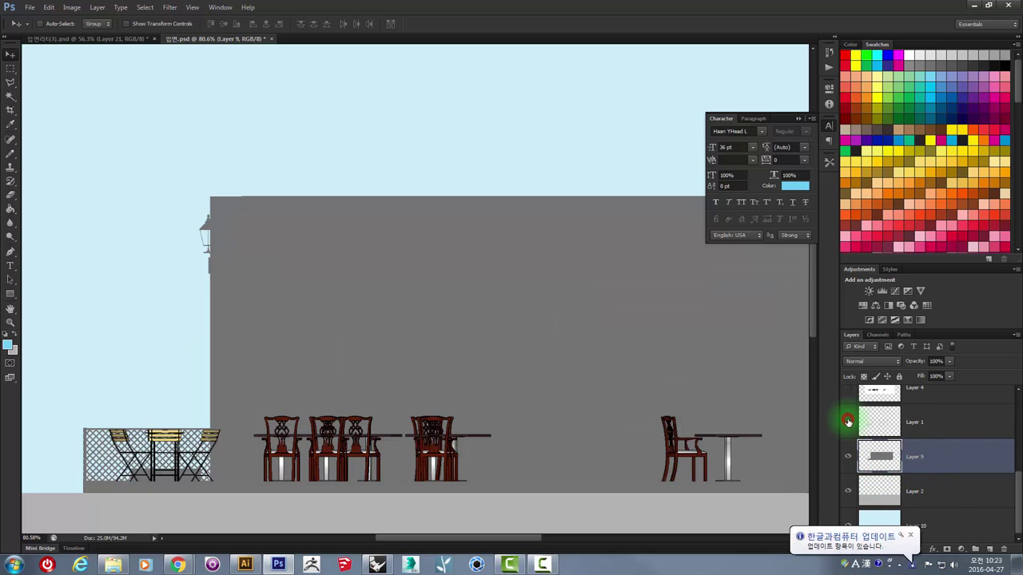
left_click(945, 432)
double_click(942, 422)
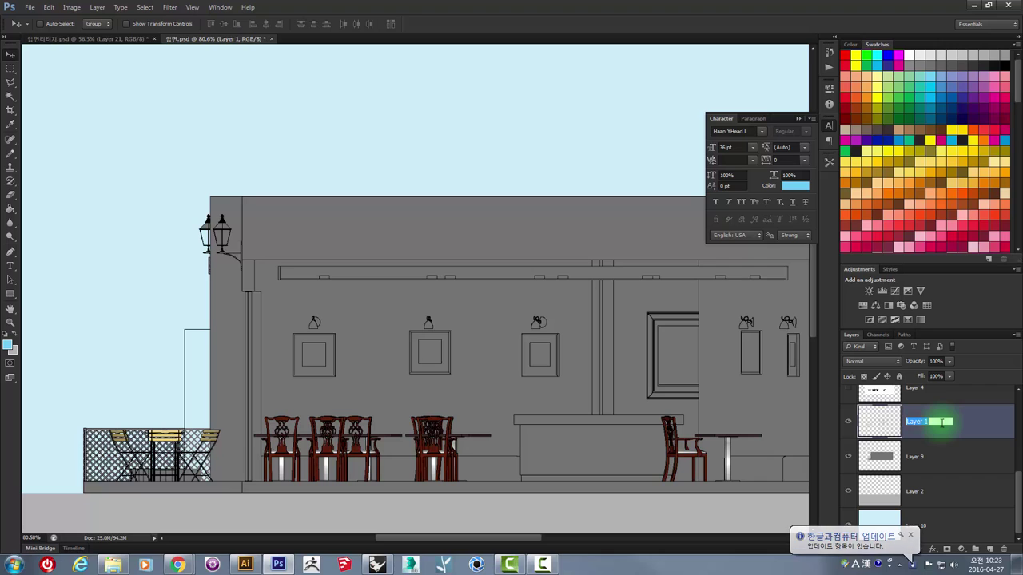
type("line")
key("Return")
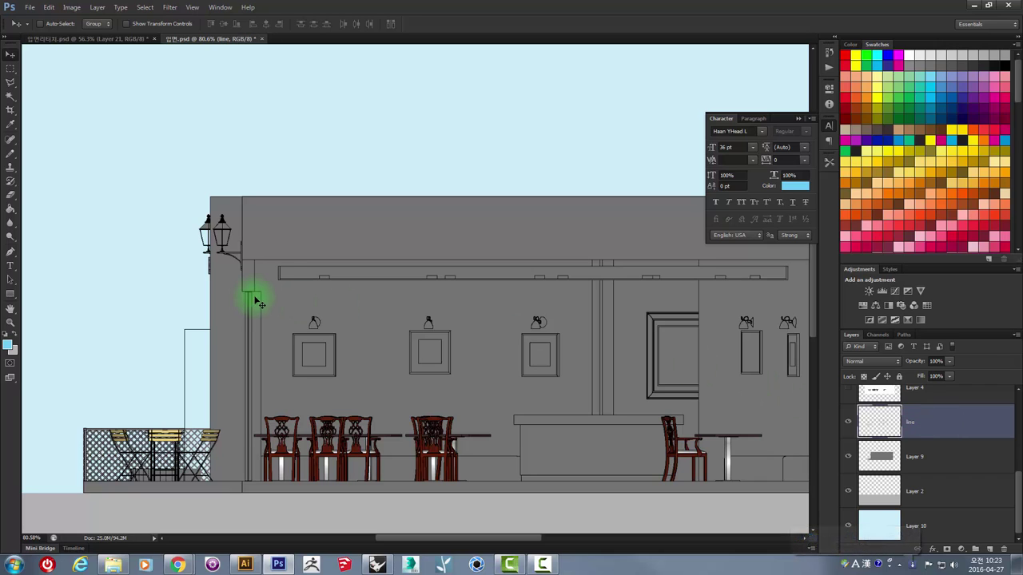
- With Magic Wand set to Contiguous, select the wall below the top strip and both bottom strips
left_click(10, 96)
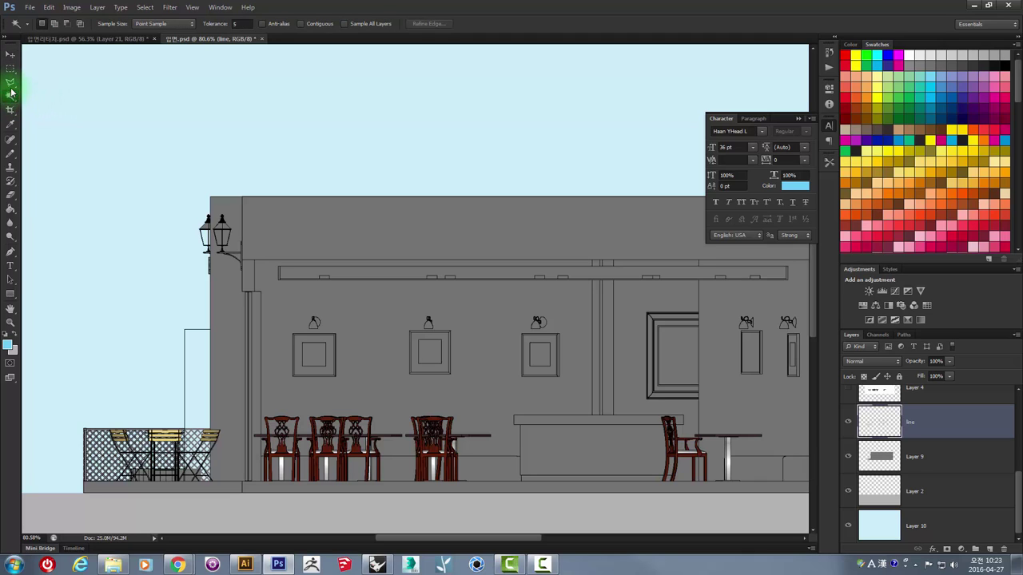
left_click(300, 24)
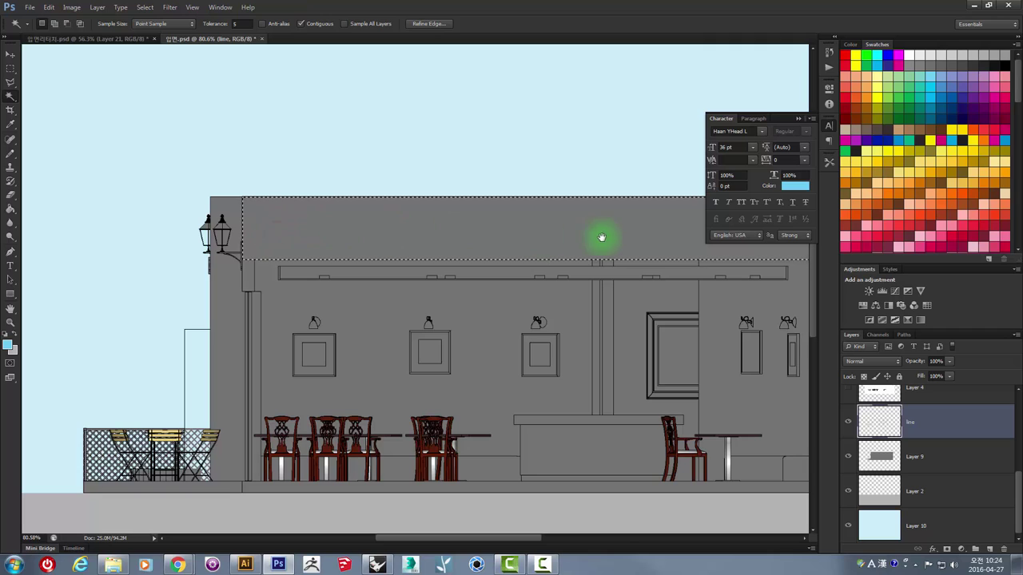
left_click_drag(601, 235, 210, 222)
left_click(432, 258, "shift")
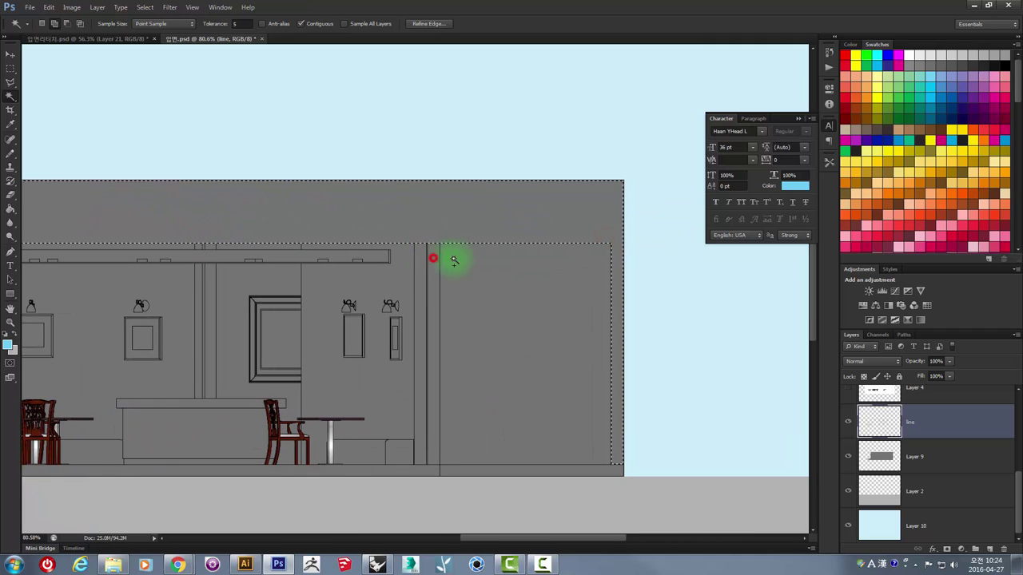
left_click(452, 470, "shift")
left_click(421, 470, "shift")
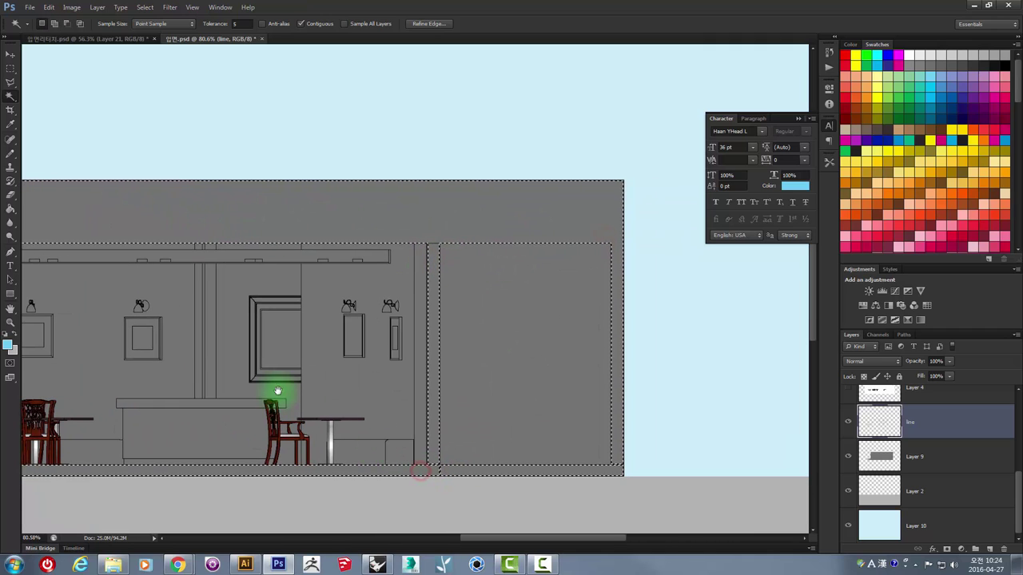
- Add the left wall strip, bottom-left balcony strip and narrow strip by the right column
left_click_drag(278, 390, 578, 335)
left_click(208, 258, "shift")
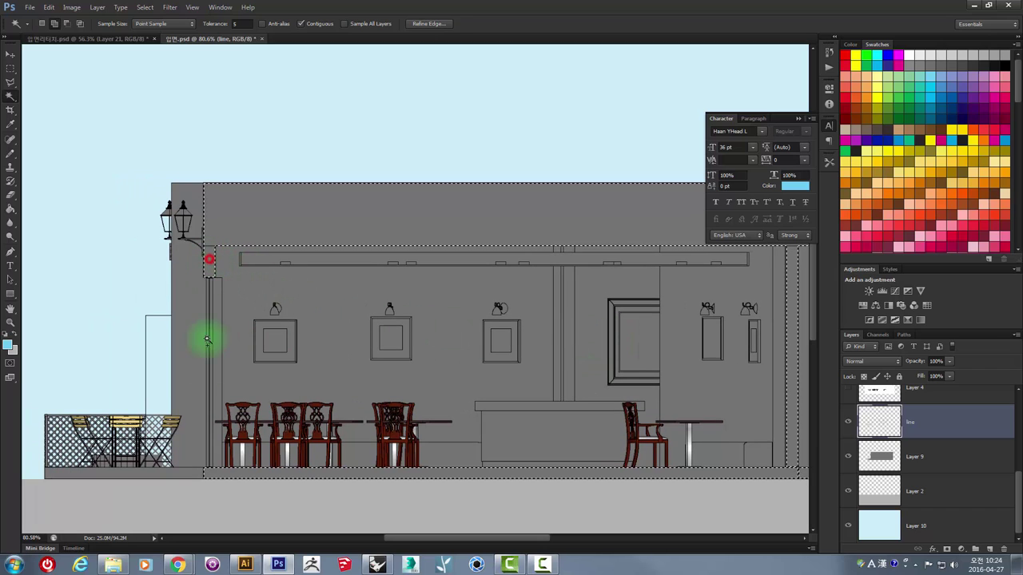
left_click(195, 477, "shift")
scroll(308, 392, "down", 2)
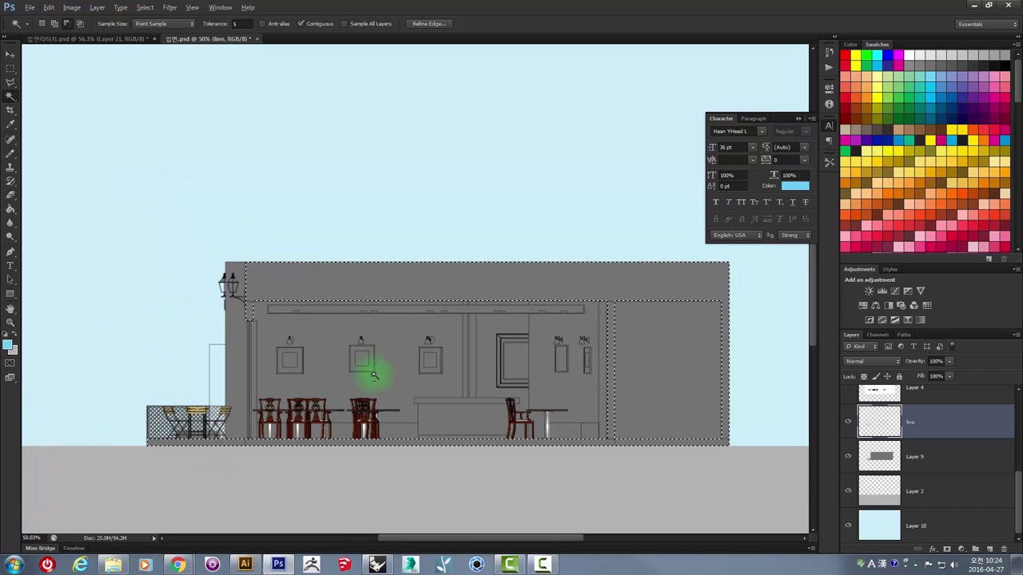
scroll(584, 394, "up", 3)
scroll(613, 320, "up", 2)
left_click(598, 242, "shift")
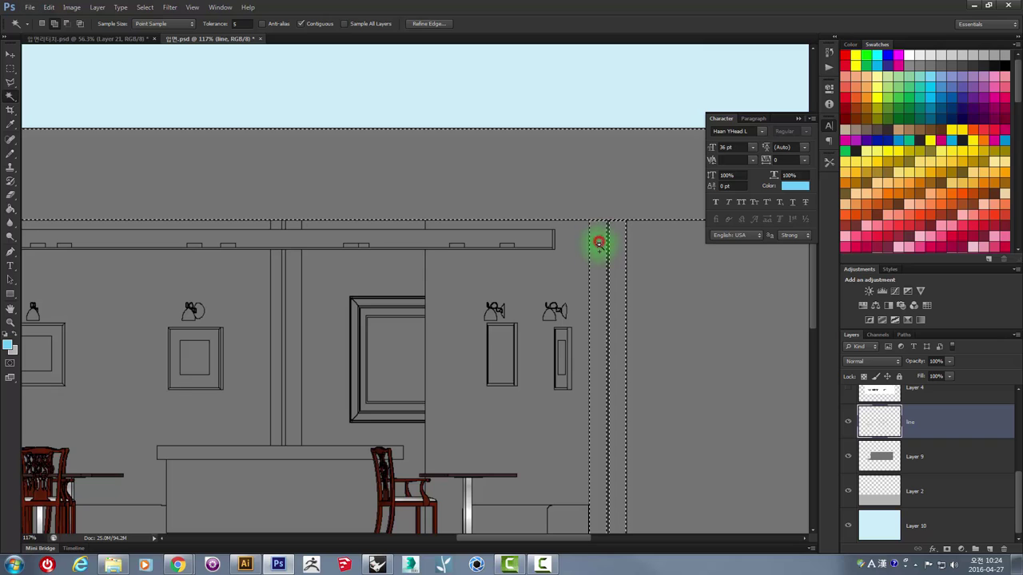
scroll(615, 361, "down", 3)
scroll(614, 360, "down", 1)
scroll(160, 283, "up", 3)
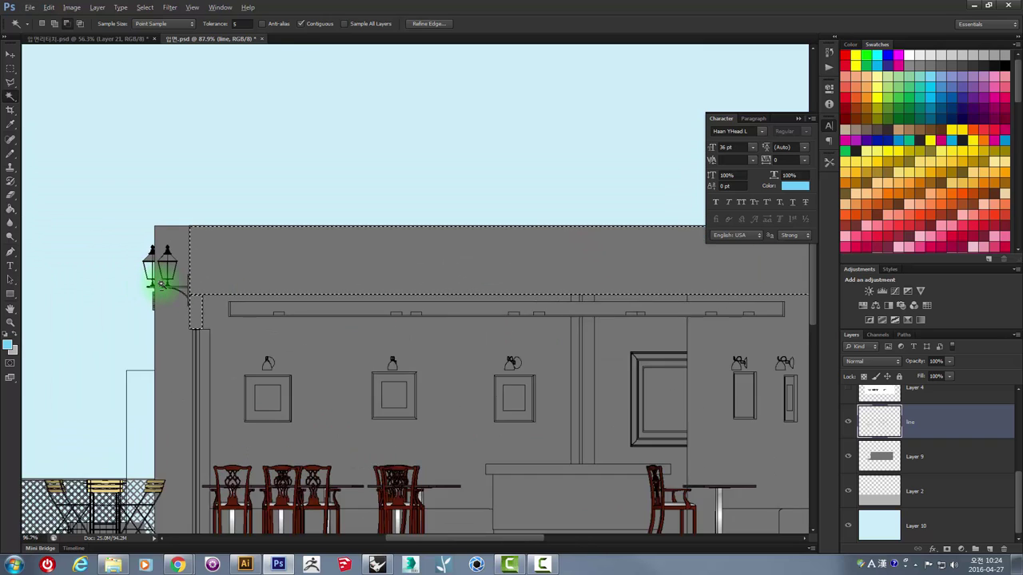
scroll(160, 284, "up", 4)
scroll(212, 297, "up", 4)
scroll(203, 297, "up", 4)
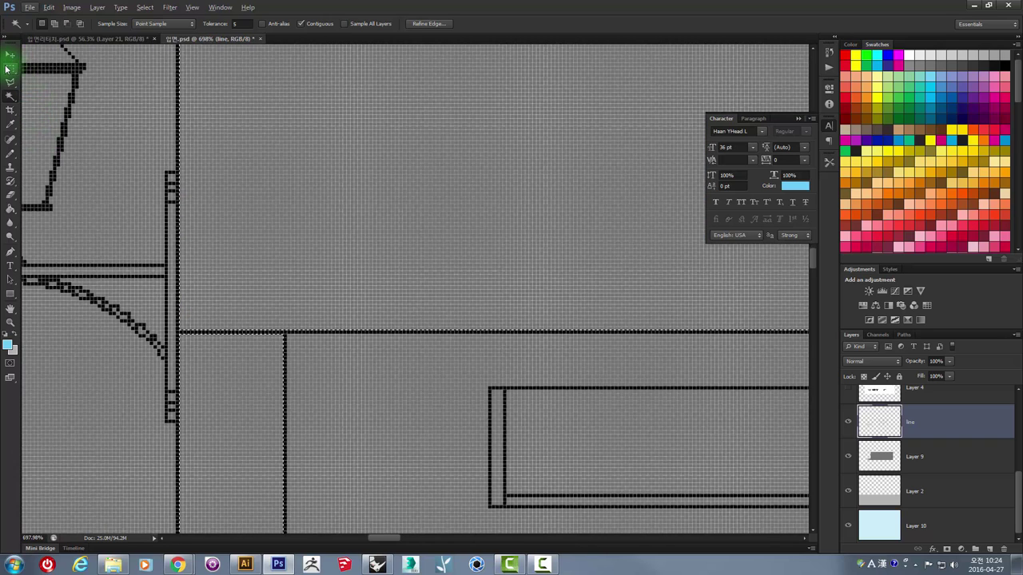
- With the Rectangular Marquee, select the first wall section from its corner
left_click(6, 70)
scroll(167, 345, "up", 2)
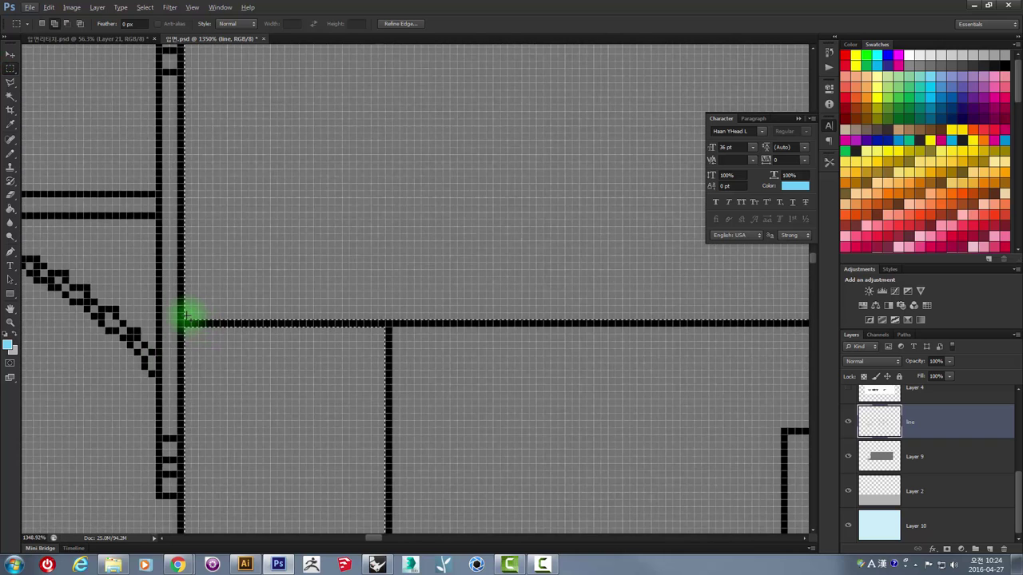
left_click_drag(185, 318, 374, 360)
scroll(373, 360, "down", 2)
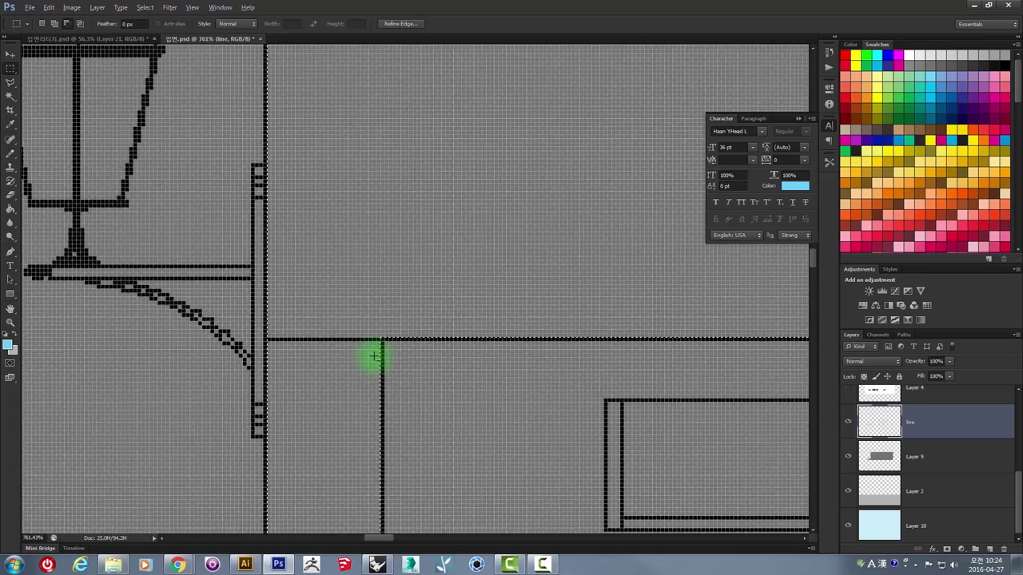
scroll(372, 354, "down", 3)
scroll(372, 354, "down", 2)
scroll(441, 365, "down", 2)
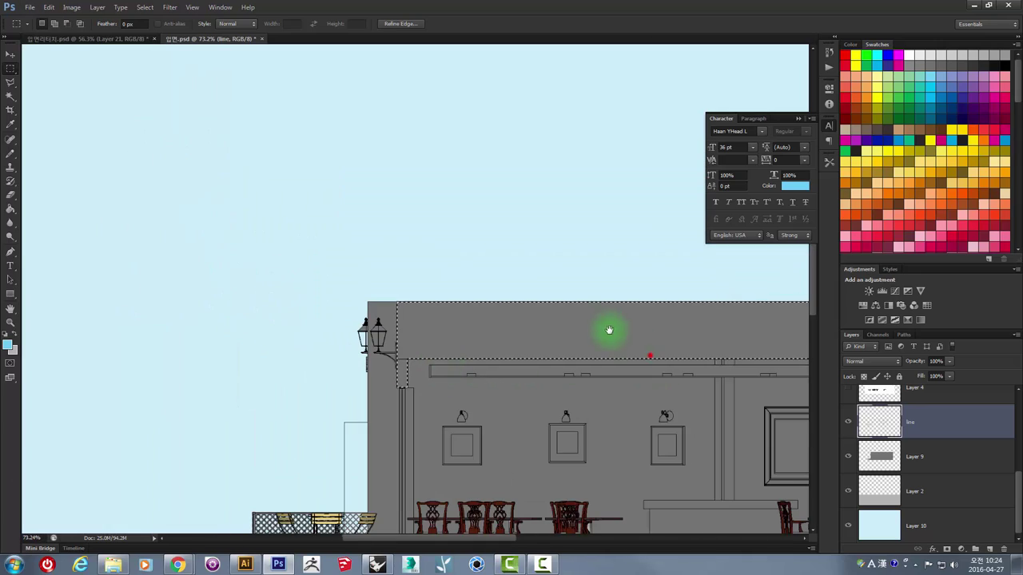
left_click_drag(607, 330, 245, 256)
scroll(521, 258, "up", 2)
scroll(521, 258, "up", 2)
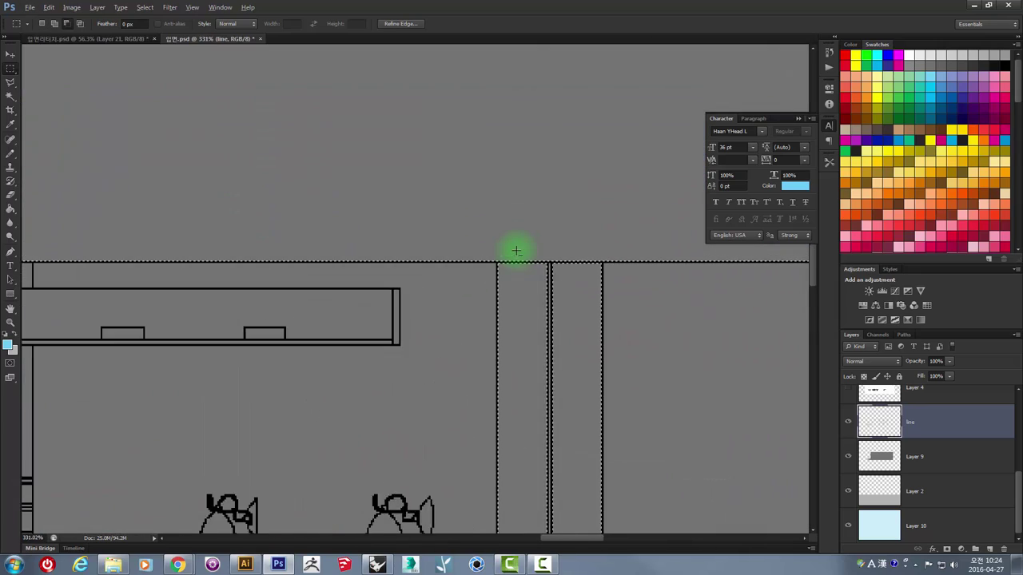
scroll(516, 249, "up", 2)
scroll(491, 258, "up", 2)
- Add marquee strips along the wall line at the intersection and the next wall section
left_click_drag(480, 297, 778, 354)
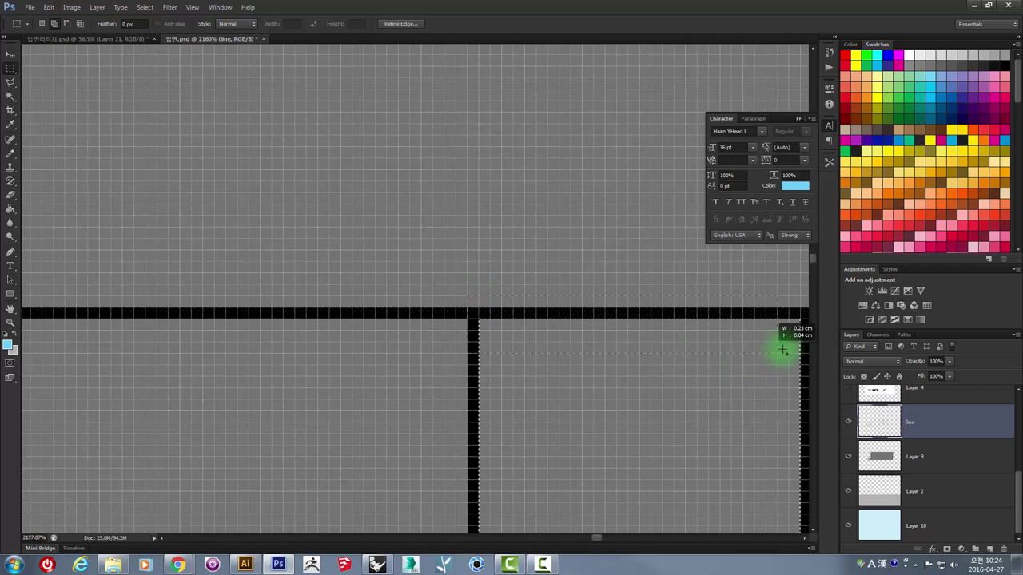
left_click_drag(793, 350, 794, 349)
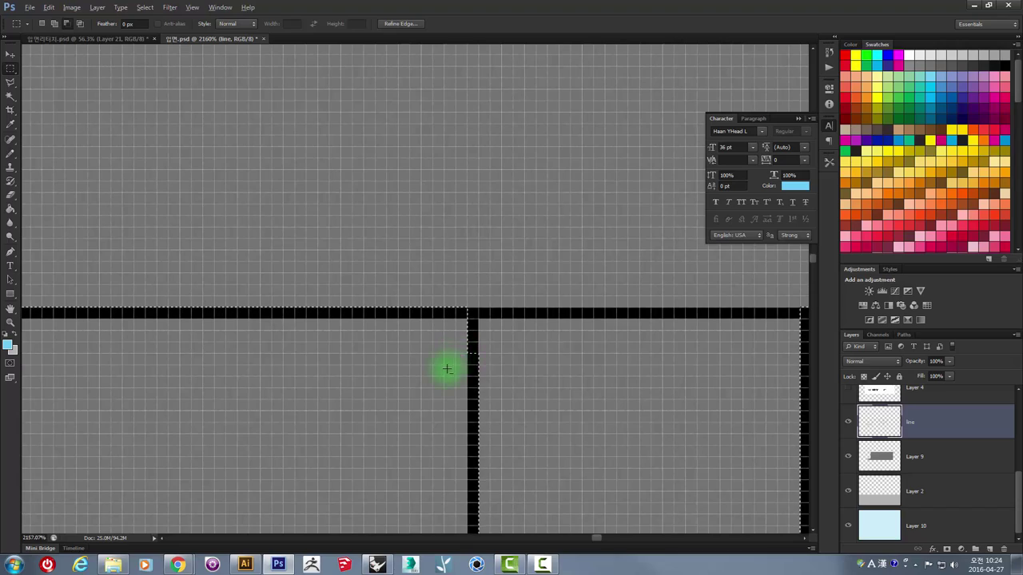
left_click_drag(470, 323, 472, 326)
scroll(473, 314, "down", 3)
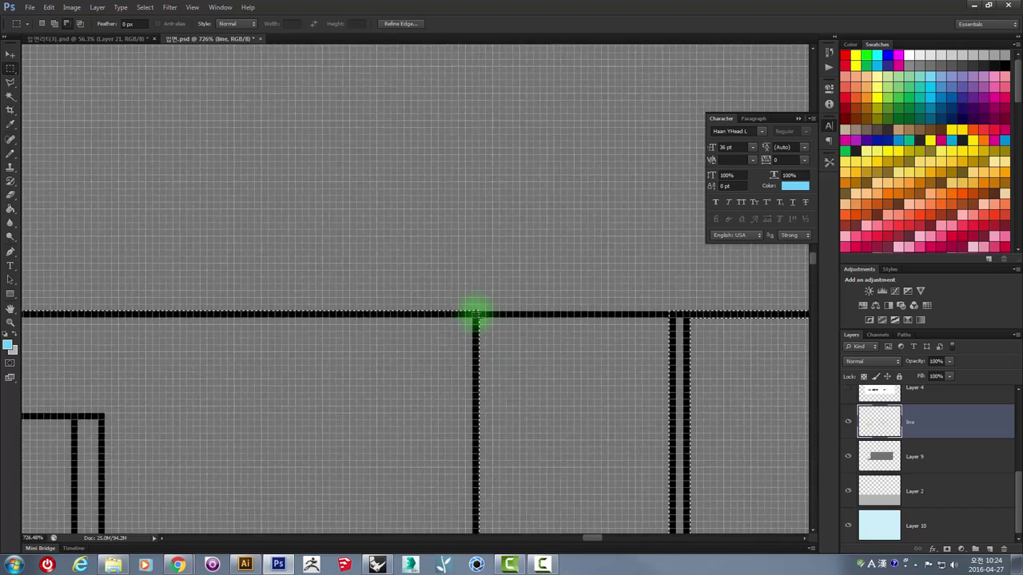
scroll(576, 320, "up", 2)
scroll(472, 290, "up", 2)
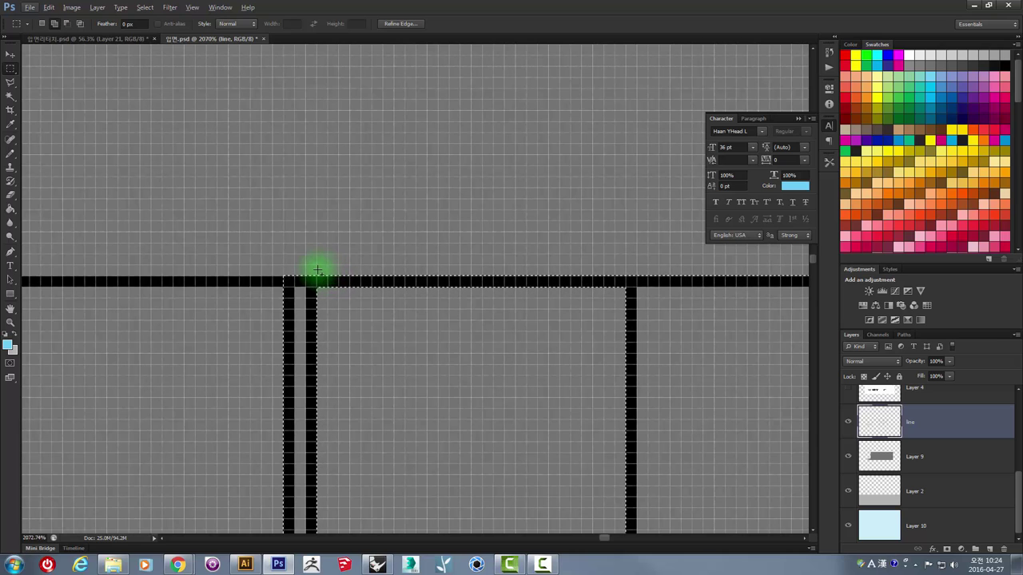
left_click_drag(317, 270, 624, 340)
- Add and adjust the selection area beside the right black wall bar
scroll(482, 347, "down", 2)
scroll(583, 383, "up", 3)
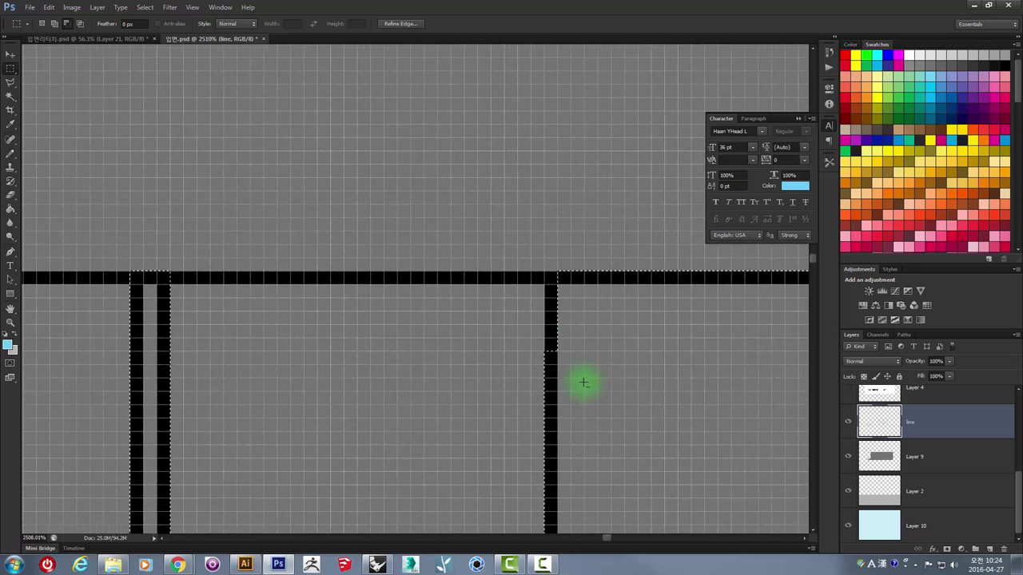
left_click_drag(550, 297, 580, 382)
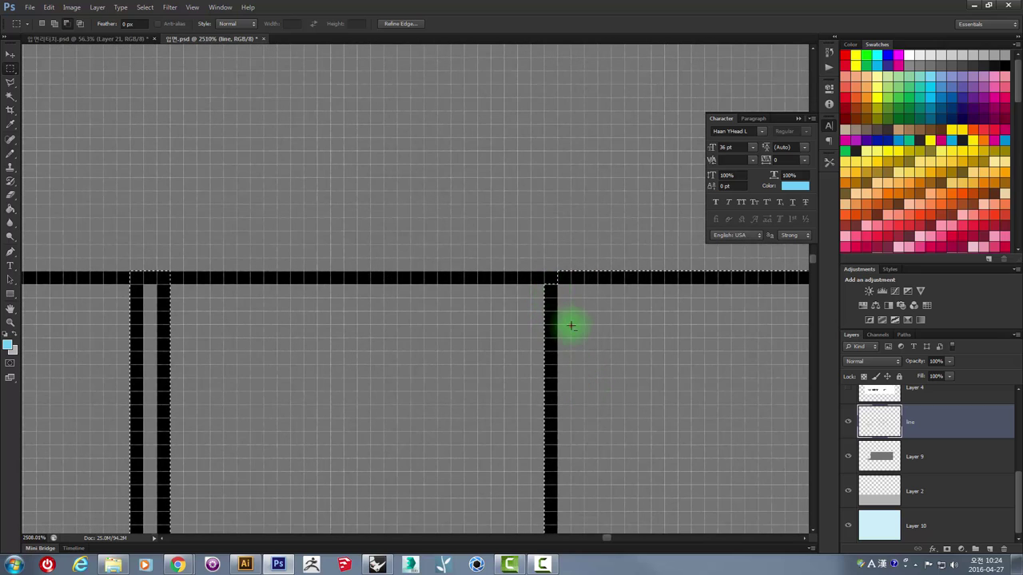
left_click_drag(571, 325, 544, 277)
scroll(531, 291, "down", 2)
scroll(531, 291, "down", 3)
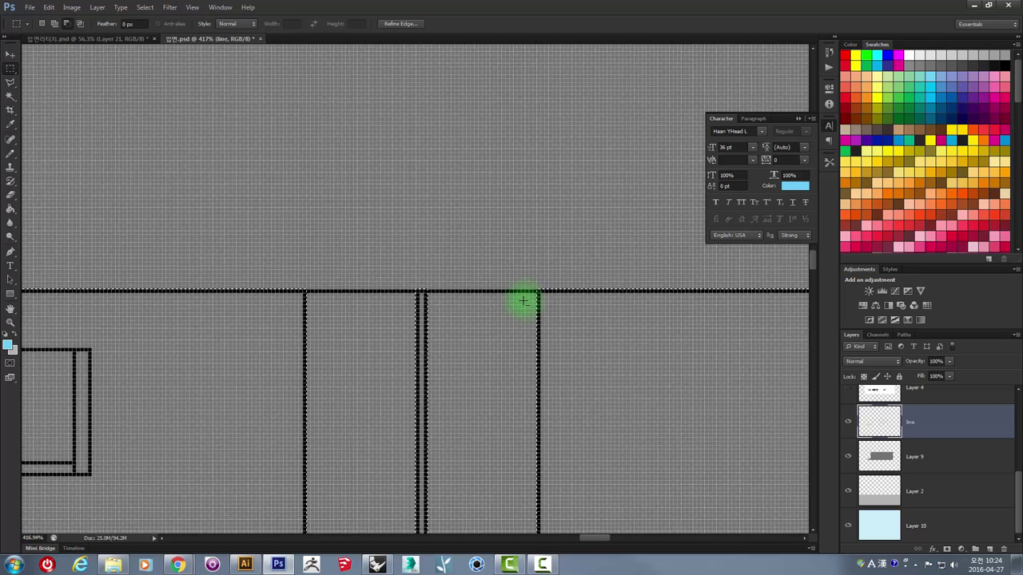
scroll(523, 299, "down", 4)
scroll(523, 299, "down", 8)
scroll(519, 299, "down", 3)
scroll(521, 410, "up", 3)
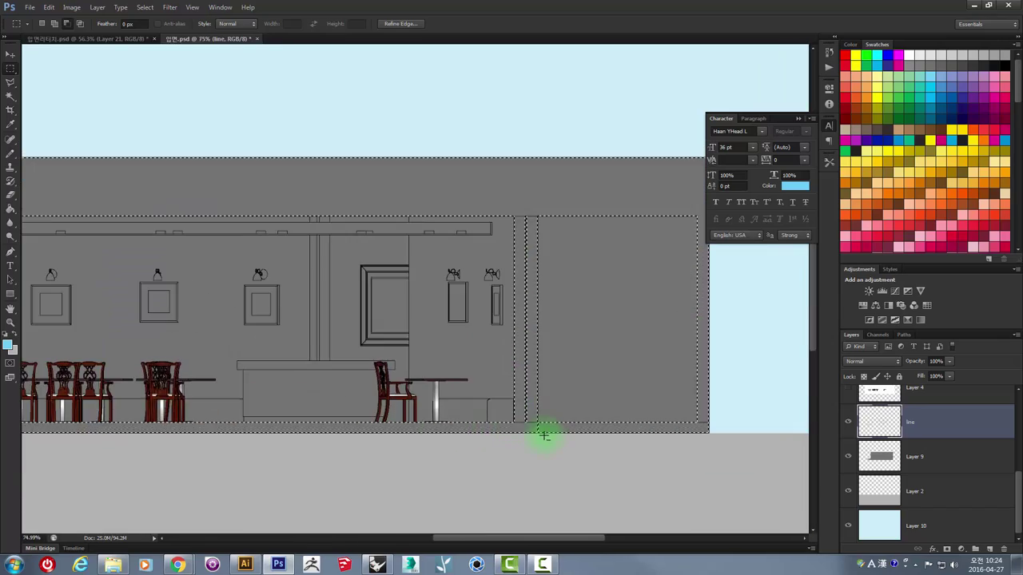
scroll(543, 434, "up", 3)
scroll(530, 418, "up", 3)
scroll(527, 418, "up", 2)
scroll(516, 392, "up", 3)
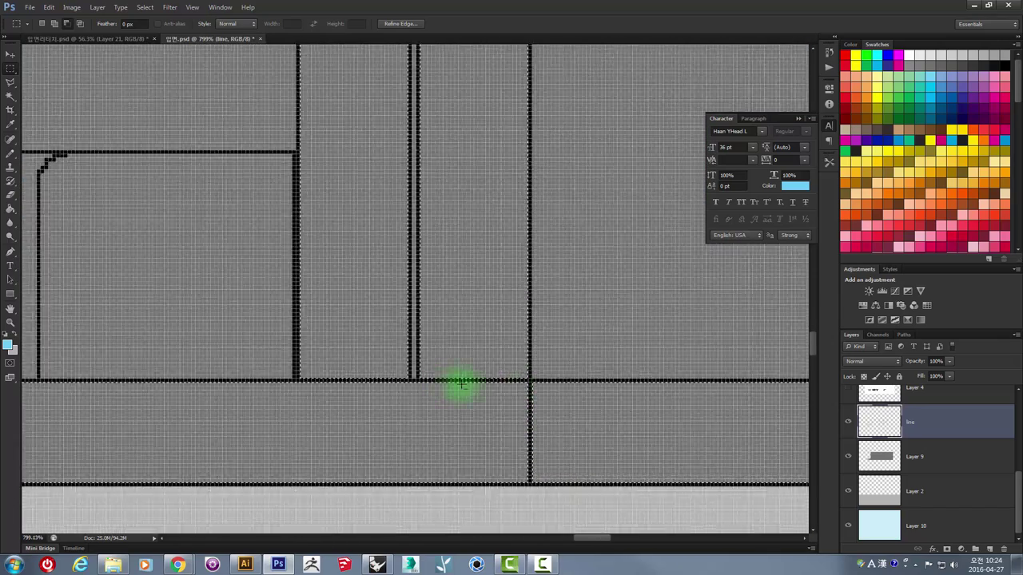
scroll(459, 381, "up", 3)
scroll(406, 372, "up", 2)
- Redo the strip along the floor line and add a thin strip beside the vertical wall line
mouse_move(389, 370)
left_mouse_down()
mouse_move(673, 415)
mouse_move(676, 392)
left_mouse_up()
key("ctrl+z")
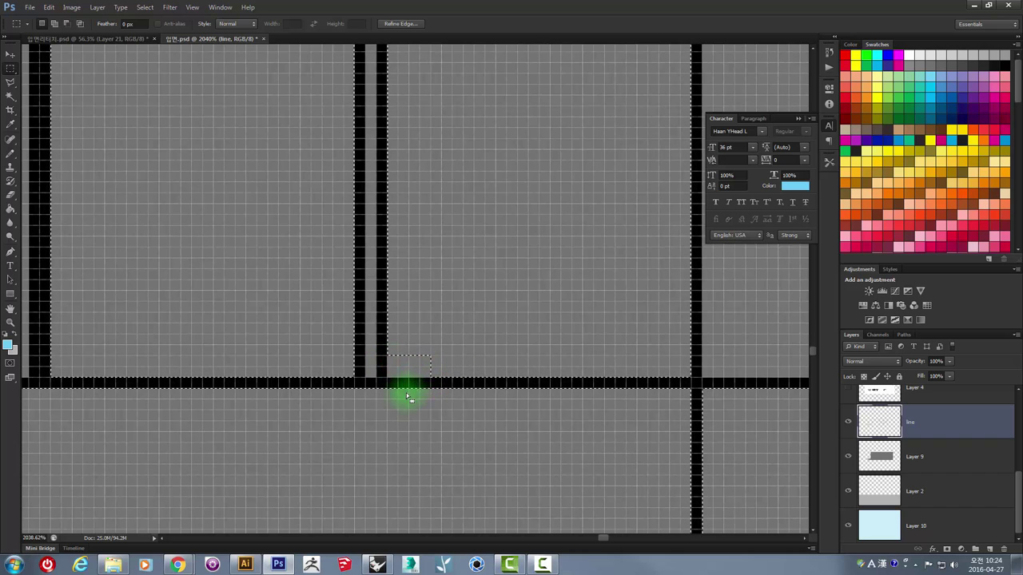
left_click_drag(463, 361, 680, 350)
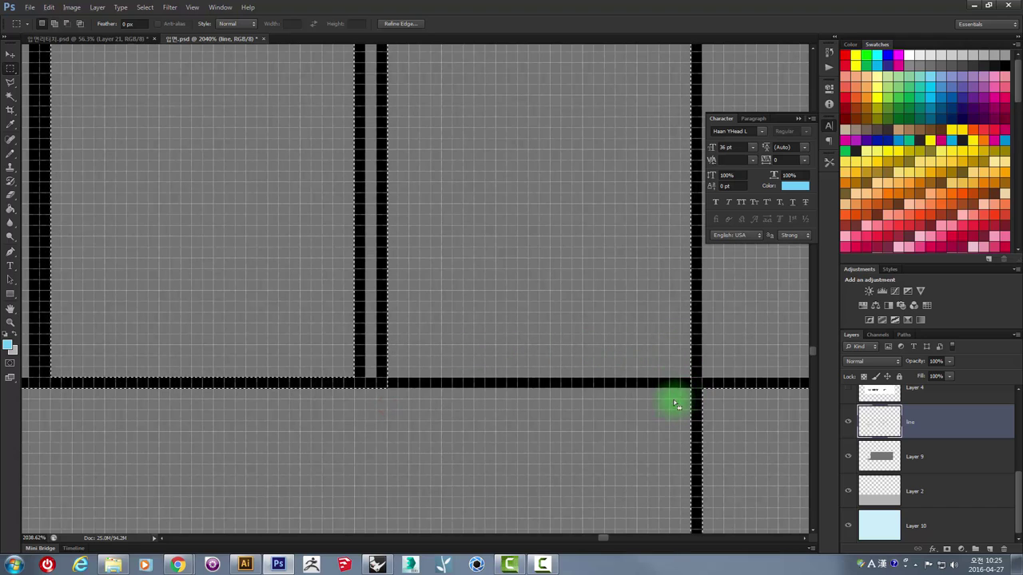
left_click_drag(673, 405, 589, 221)
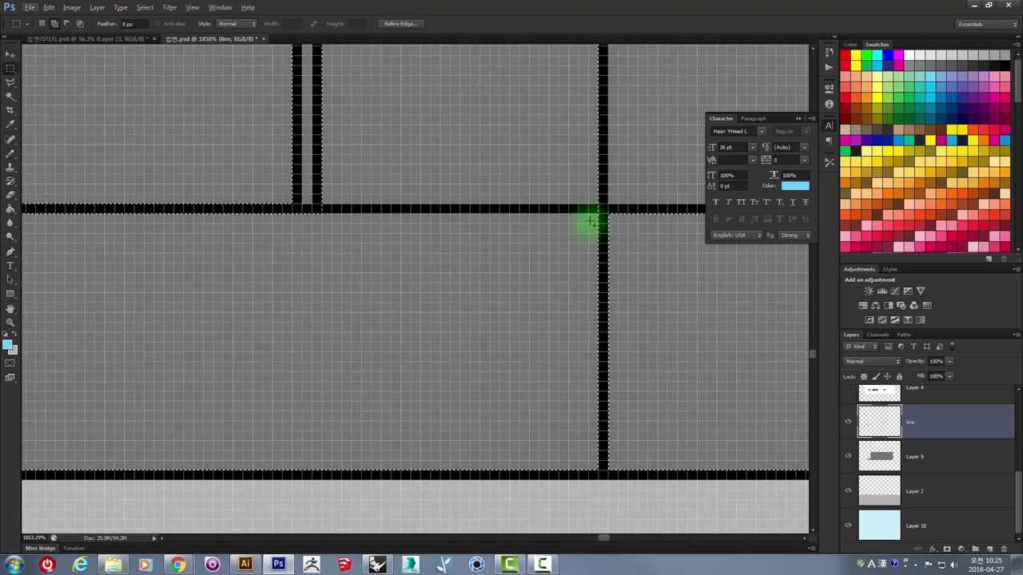
left_click_drag(596, 221, 625, 465)
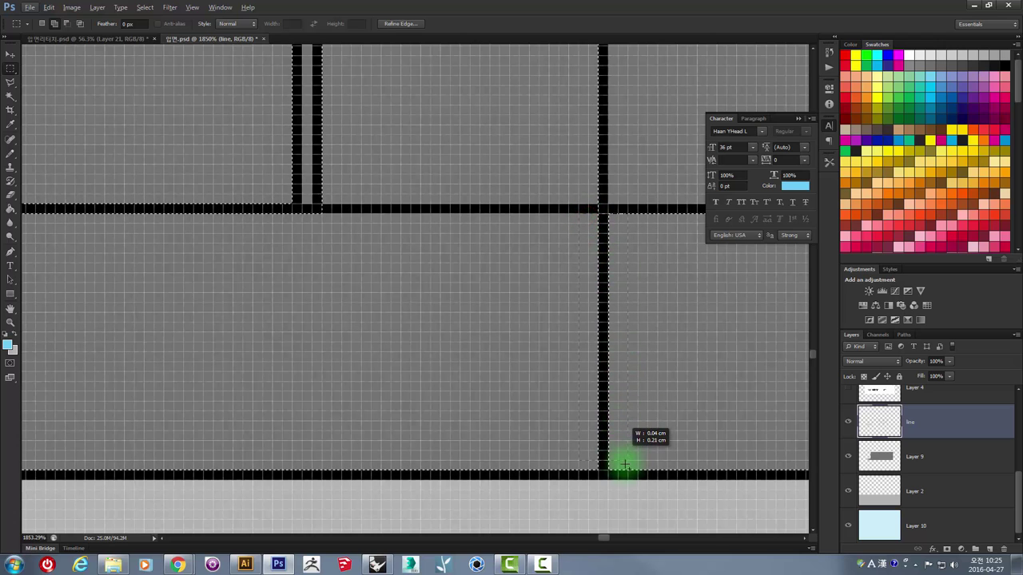
left_click_drag(204, 176, 627, 247)
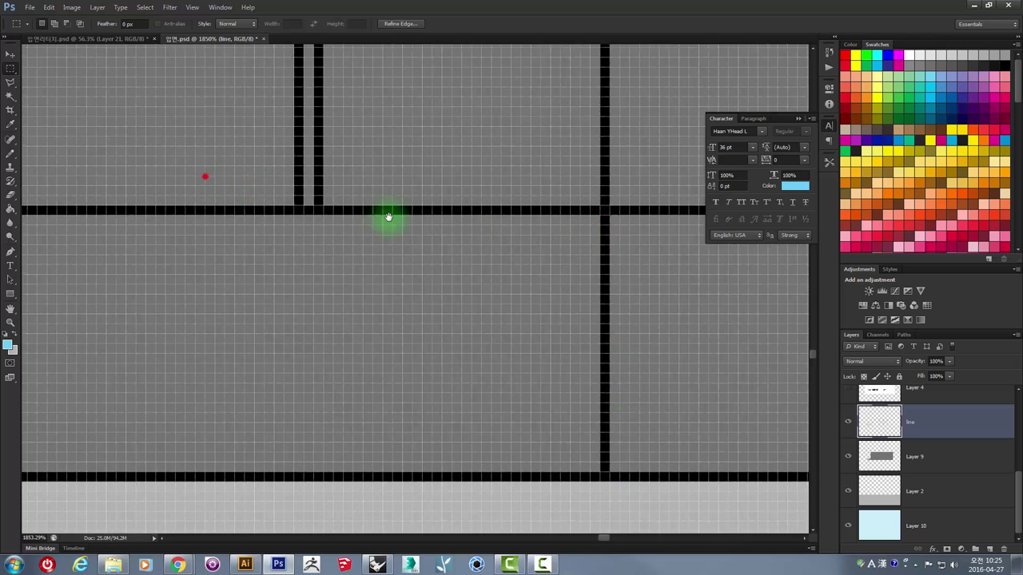
scroll(447, 235, "down", 1)
left_click_drag(441, 220, 743, 303)
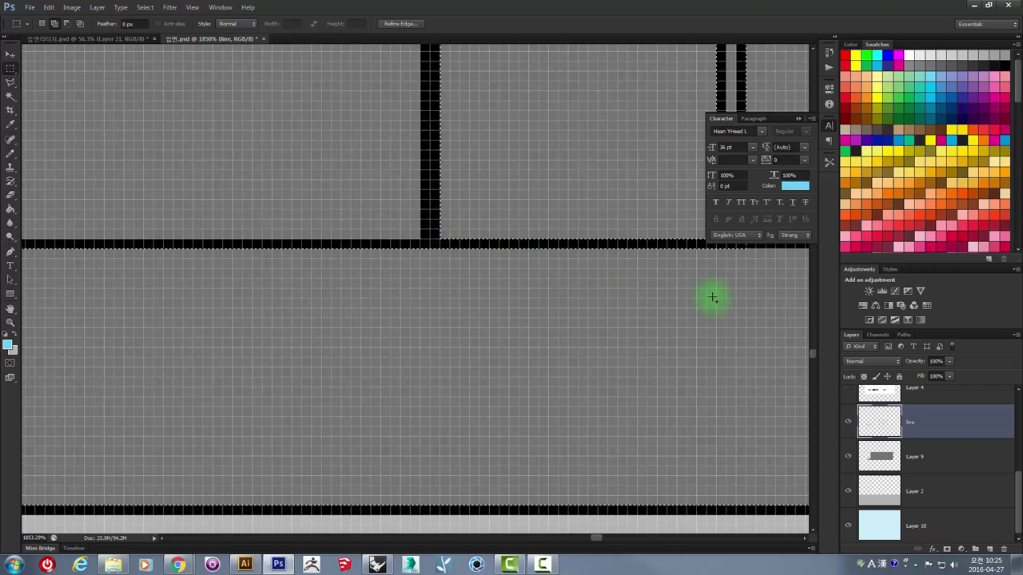
scroll(713, 298, "down", 5)
scroll(695, 300, "down", 2)
scroll(681, 302, "down", 1)
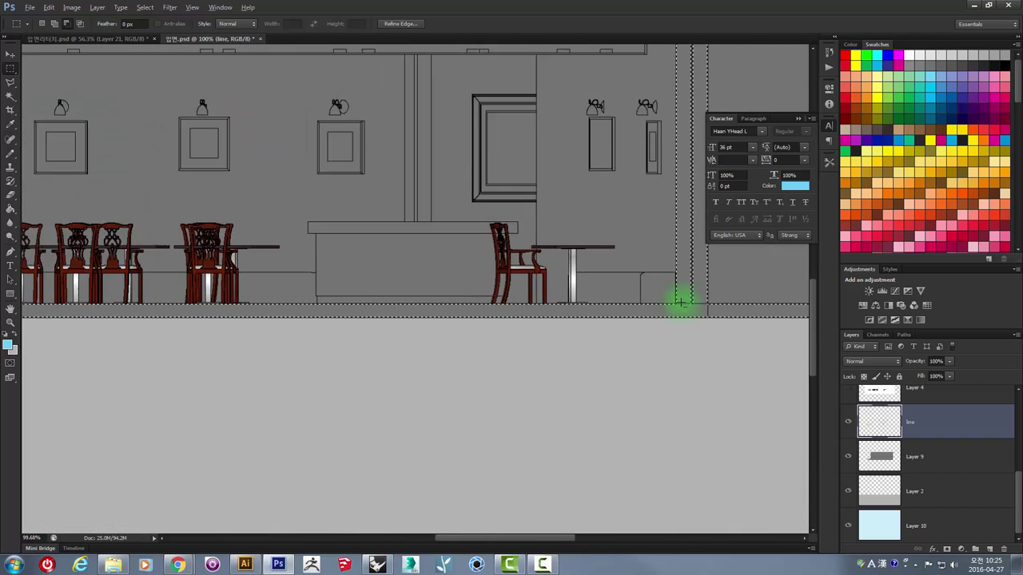
scroll(680, 302, "down", 3)
scroll(206, 338, "up", 2)
scroll(301, 318, "up", 1)
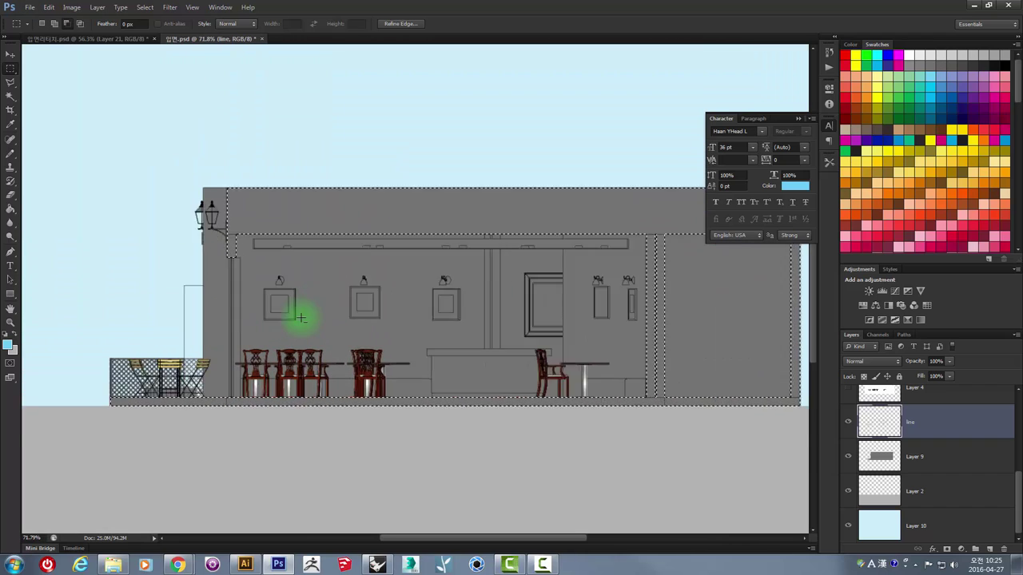
scroll(301, 318, "up", 1)
- On a new layer, fill the wall selection with a grey swatch using the Paint Bucket
left_click(992, 550)
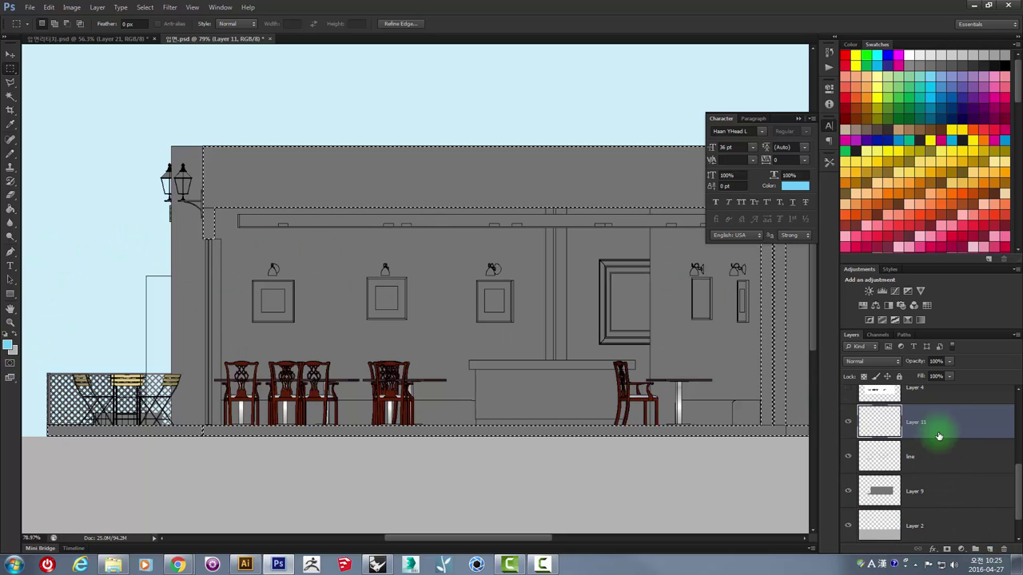
left_click(968, 60)
left_click(10, 207)
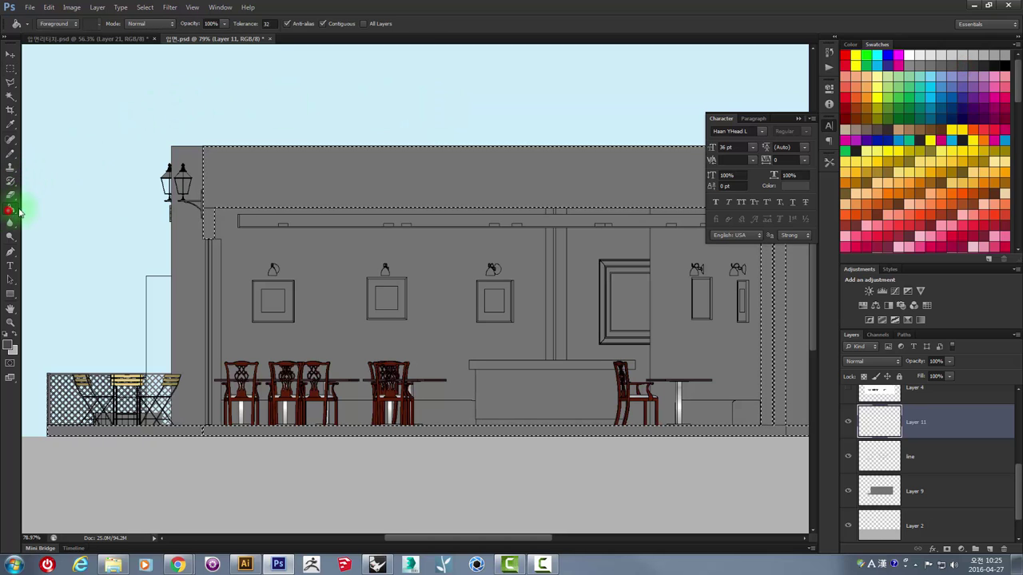
left_click(244, 176)
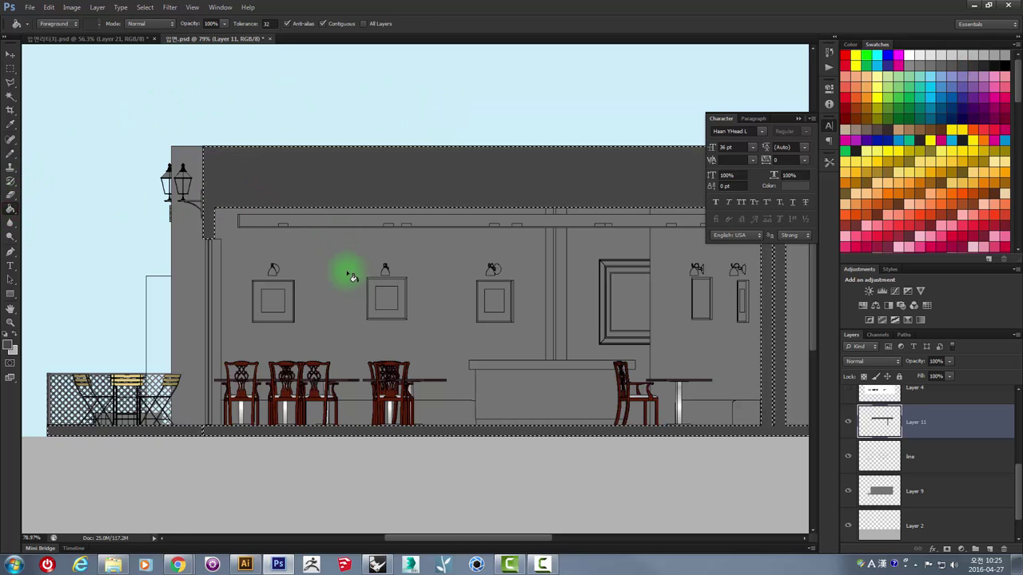
- Inspect the grey fill across the storefront and make Layer 11 active
scroll(355, 271, "down", 2)
scroll(347, 278, "down", 1)
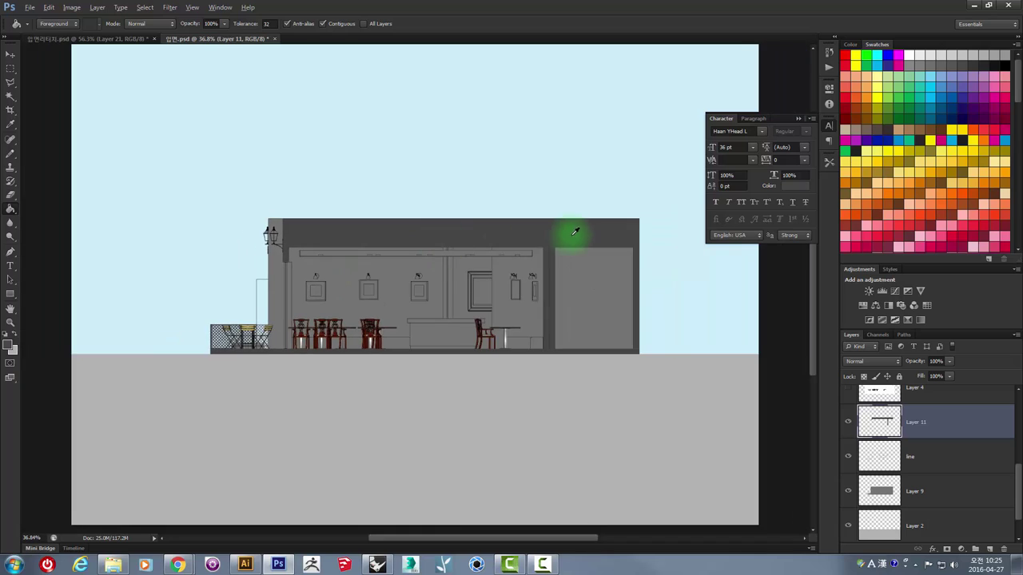
scroll(562, 228, "up", 3)
scroll(527, 210, "up", 2)
scroll(526, 210, "up", 1)
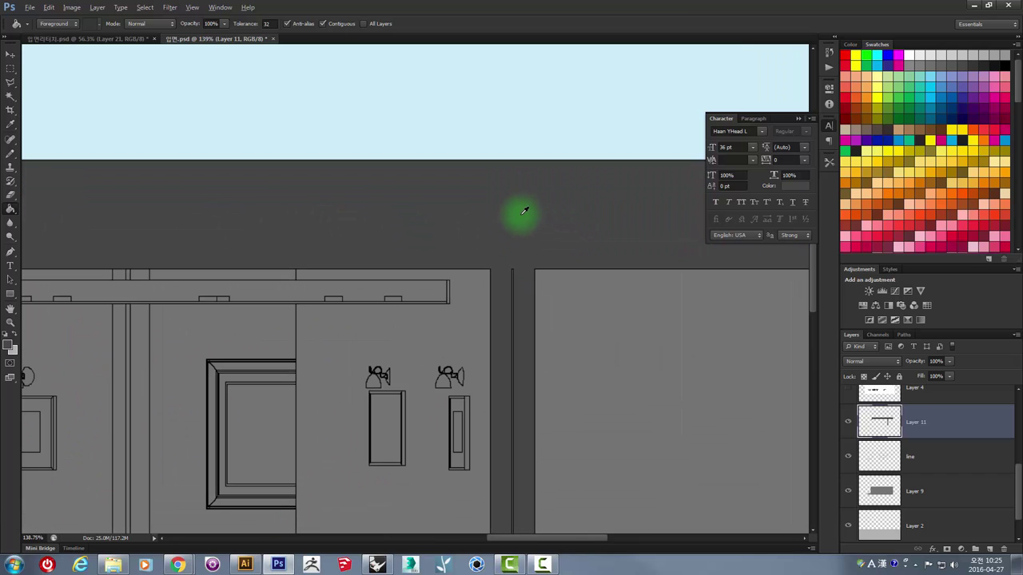
scroll(551, 230, "down", 3)
scroll(495, 230, "down", 4)
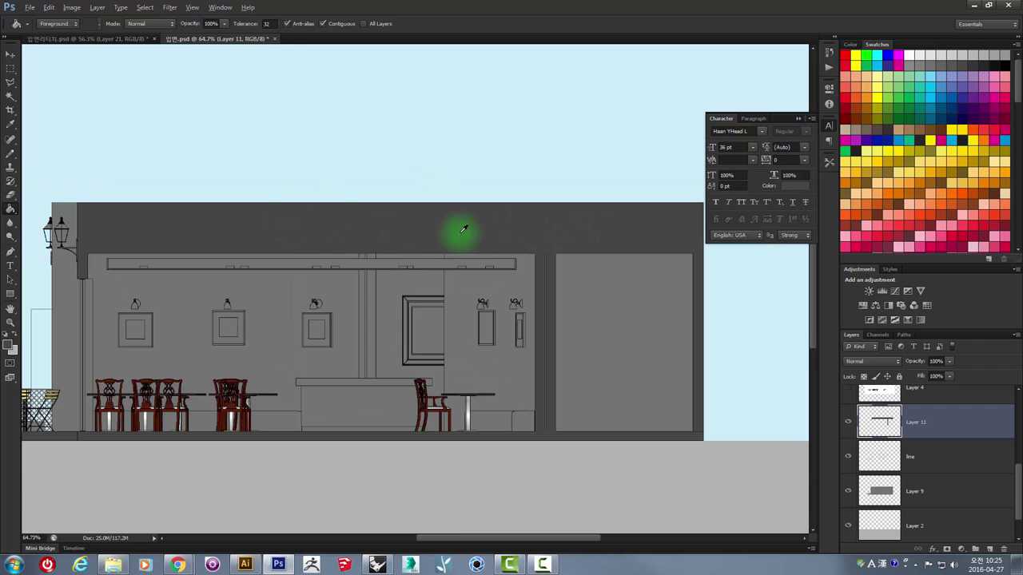
mouse_move(253, 178)
left_mouse_down()
mouse_move(407, 194)
mouse_move(319, 197)
mouse_move(338, 183)
left_mouse_up()
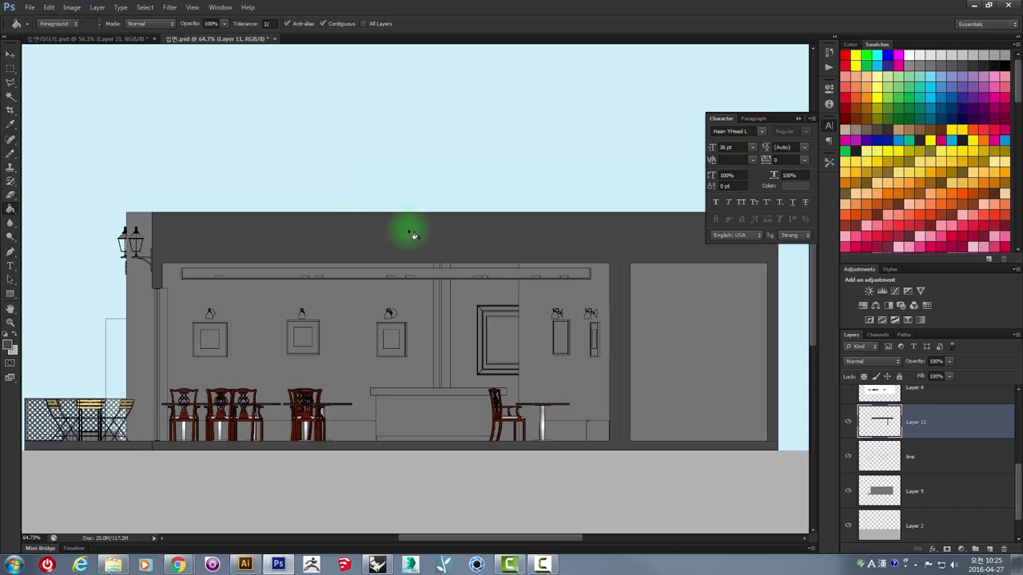
scroll(411, 228, "down", 4)
scroll(400, 244, "down", 4)
scroll(360, 272, "up", 3)
scroll(360, 272, "up", 3)
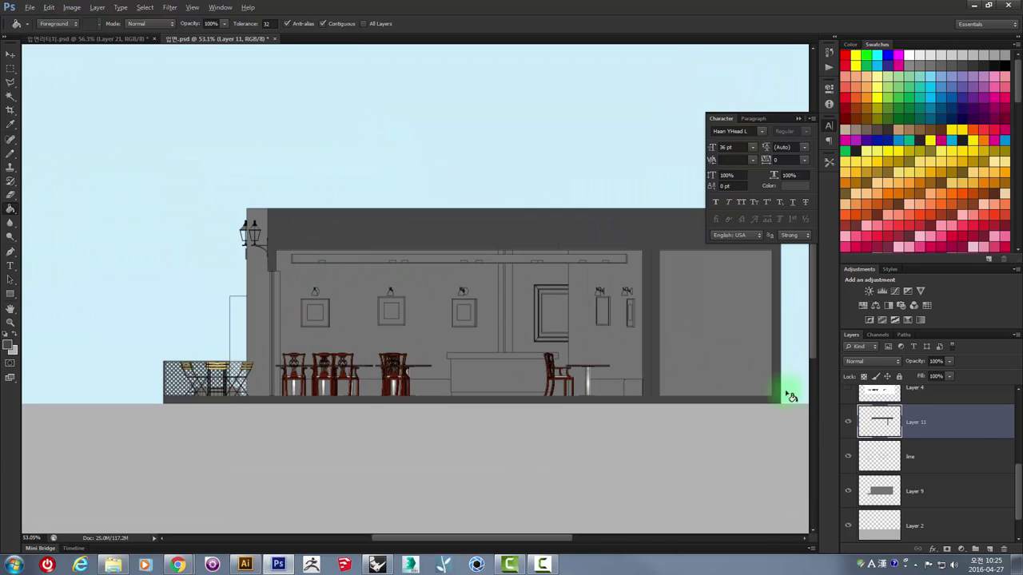
left_click(964, 422)
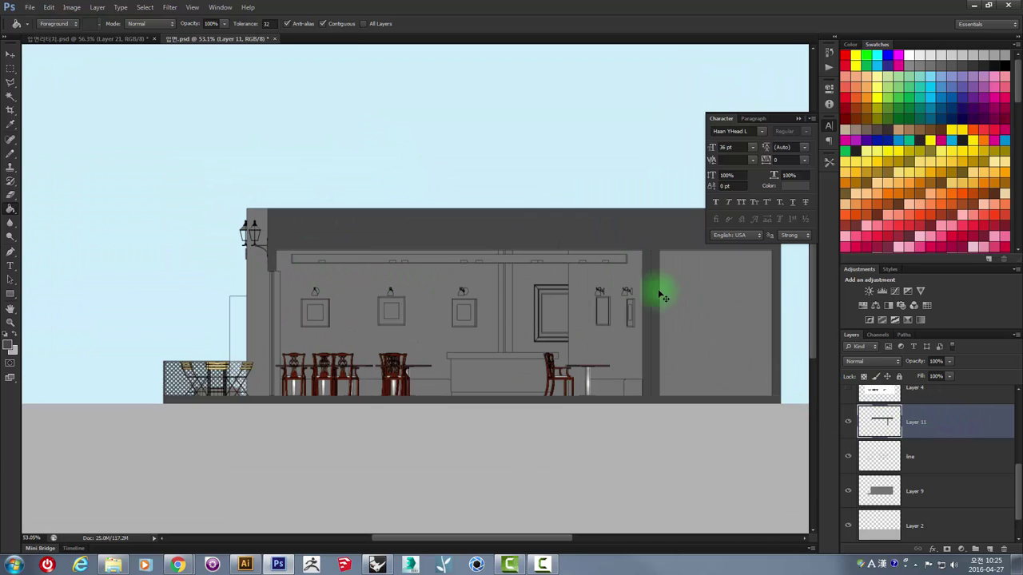
- Lower Lightness in Hue/Saturation (Ctrl+U) to turn Layer 11's grey into a deeper charcoal
key("ctrl+u")
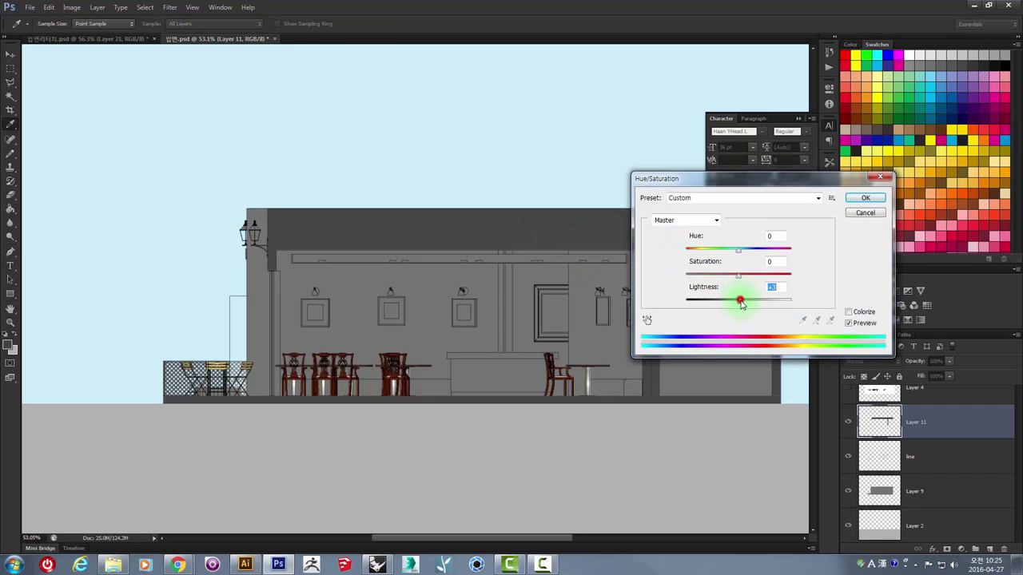
left_click_drag(741, 303, 726, 314)
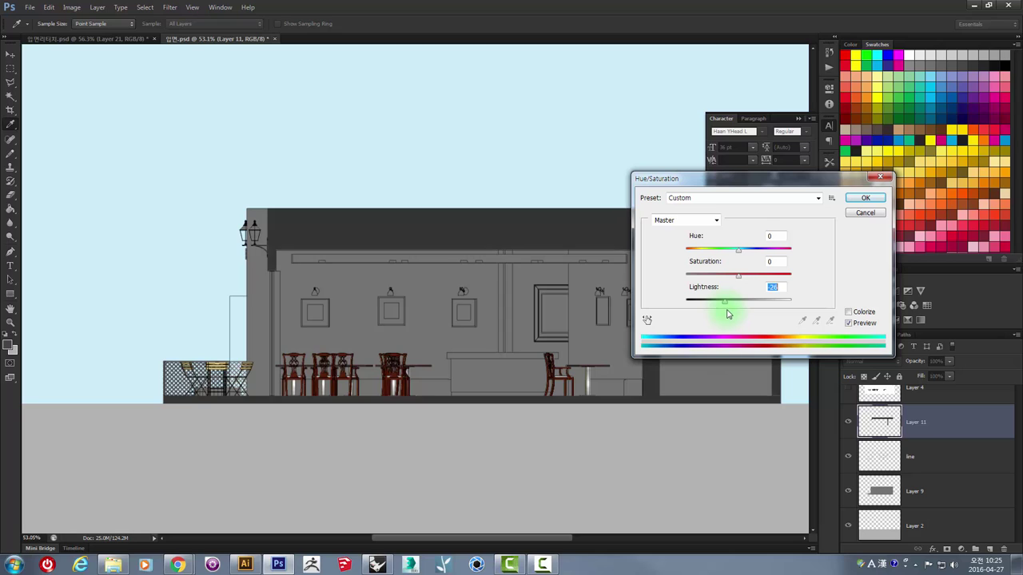
left_click(874, 201)
- Select the Paint Bucket and zoom around the building's left side to inspect the fill
key("g")
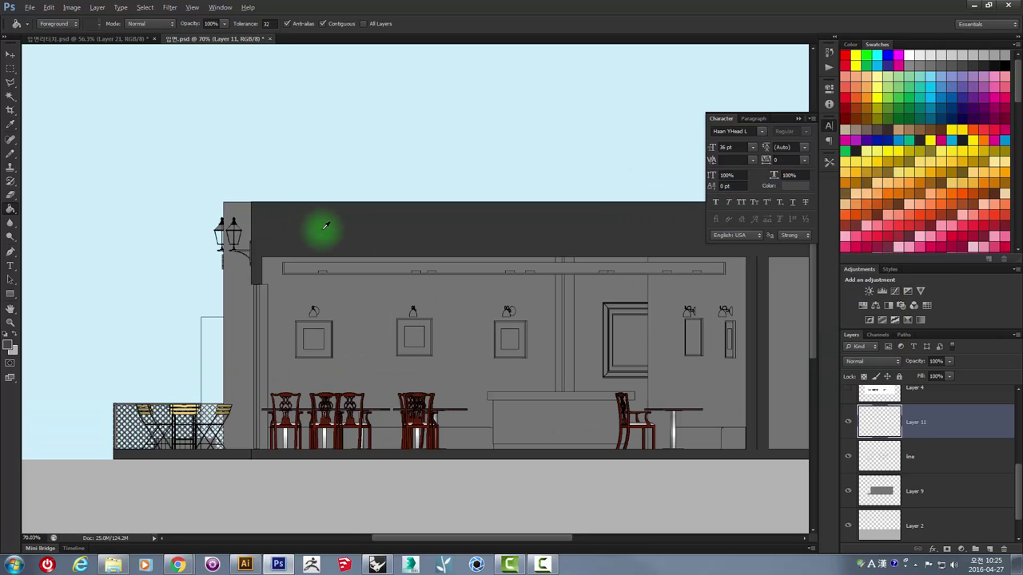
scroll(318, 232, "up", 2)
scroll(479, 258, "down", 2)
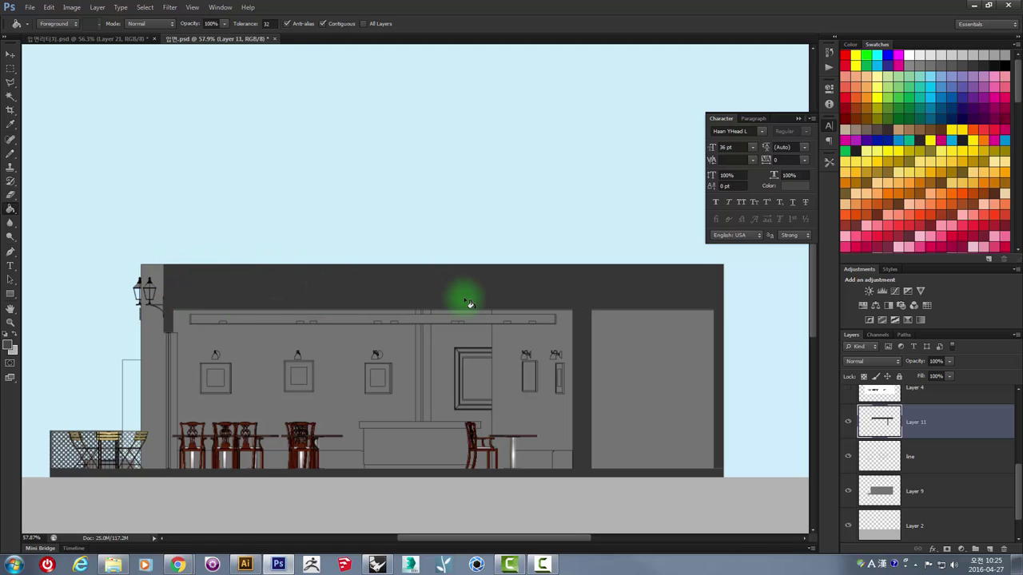
scroll(451, 299, "down", 2)
scroll(263, 194, "up", 2)
scroll(263, 194, "up", 1)
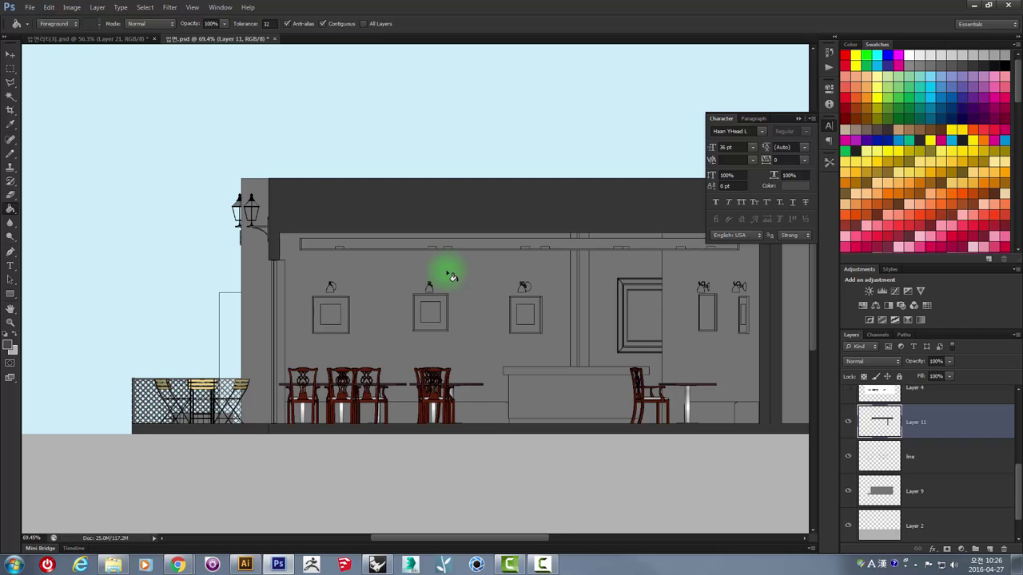
scroll(452, 275, "down", 1)
left_click_drag(445, 229, 376, 283)
scroll(577, 364, "up", 1)
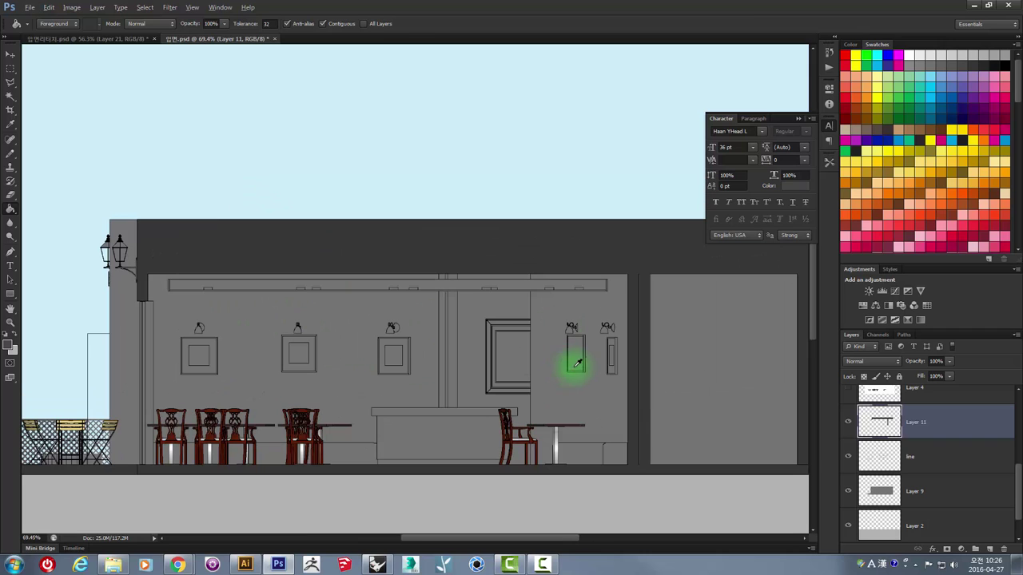
- Switch to the Rectangular Marquee and pan up toward the roof band
left_click(11, 68)
scroll(133, 324, "up", 1)
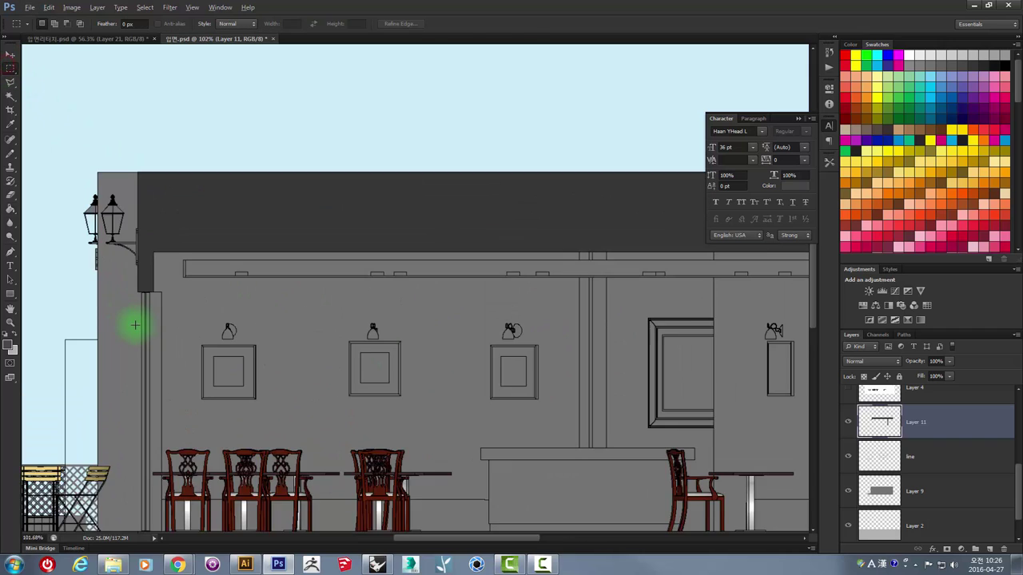
scroll(210, 317, "up", 1)
scroll(208, 319, "up", 1)
scroll(208, 318, "down", 1)
scroll(267, 213, "up", 1)
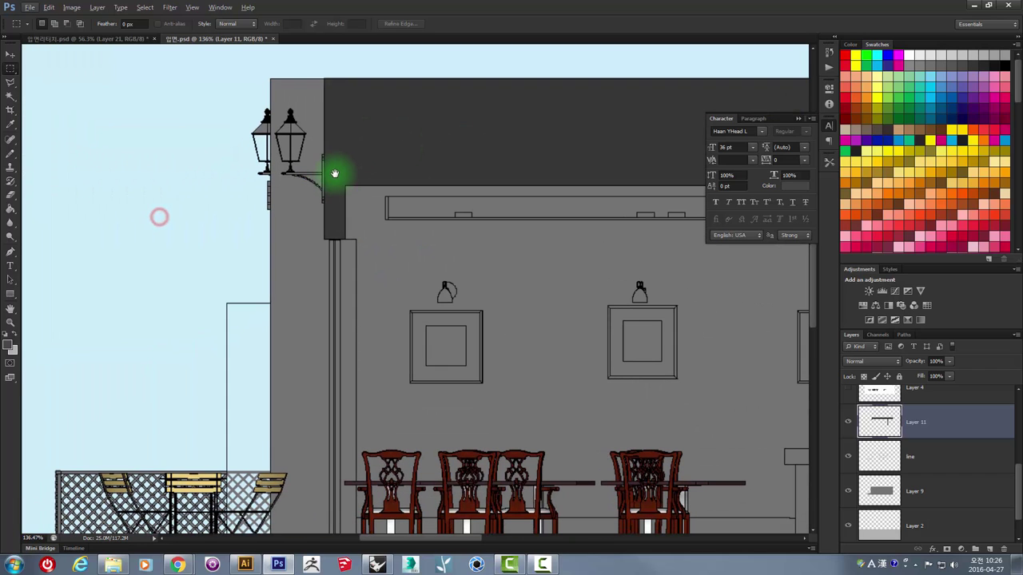
left_click_drag(557, 288, 165, 264)
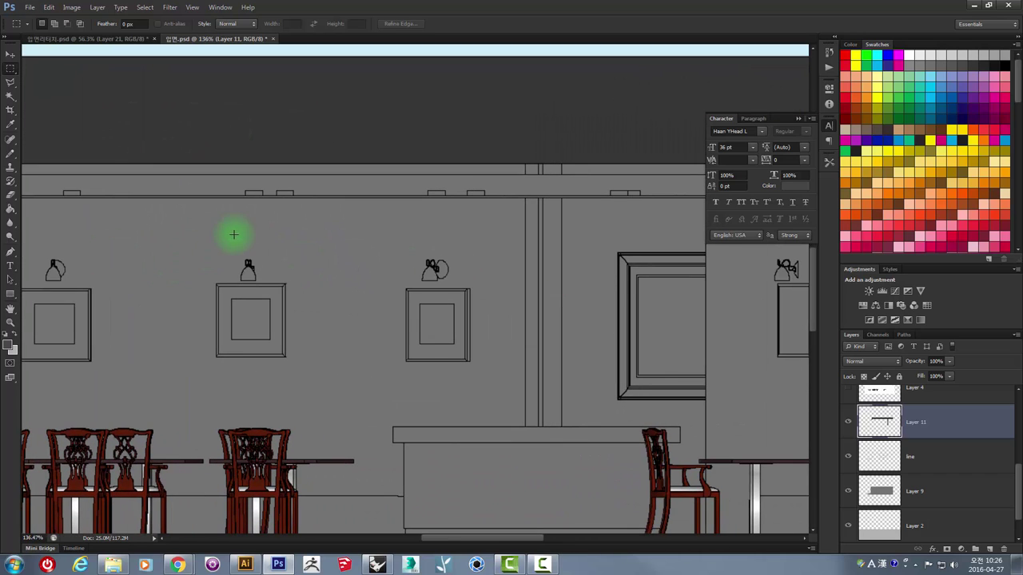
scroll(422, 319, "down", 1)
scroll(247, 258, "down", 1)
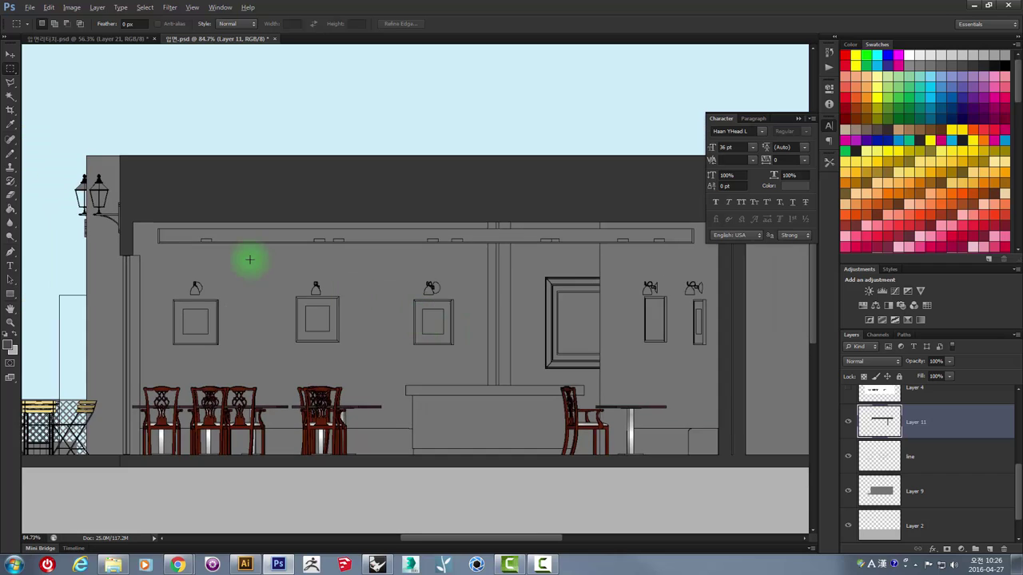
scroll(289, 281, "up", 2)
left_click_drag(446, 297, 474, 292)
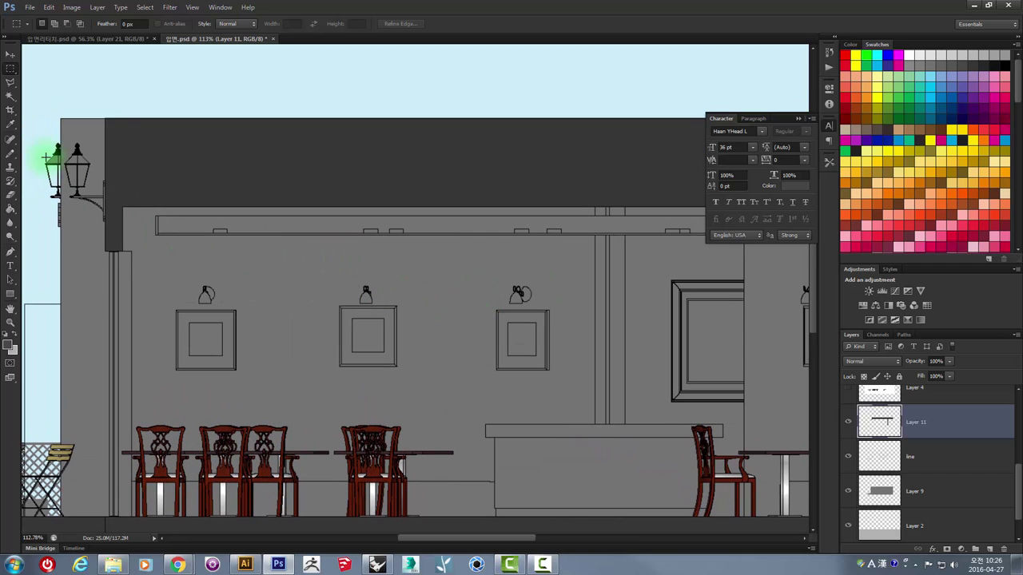
- With the line layer active, open 9e117ee06d8a0d770d3aaac3519ec524.jpg as a new document
left_click(11, 95)
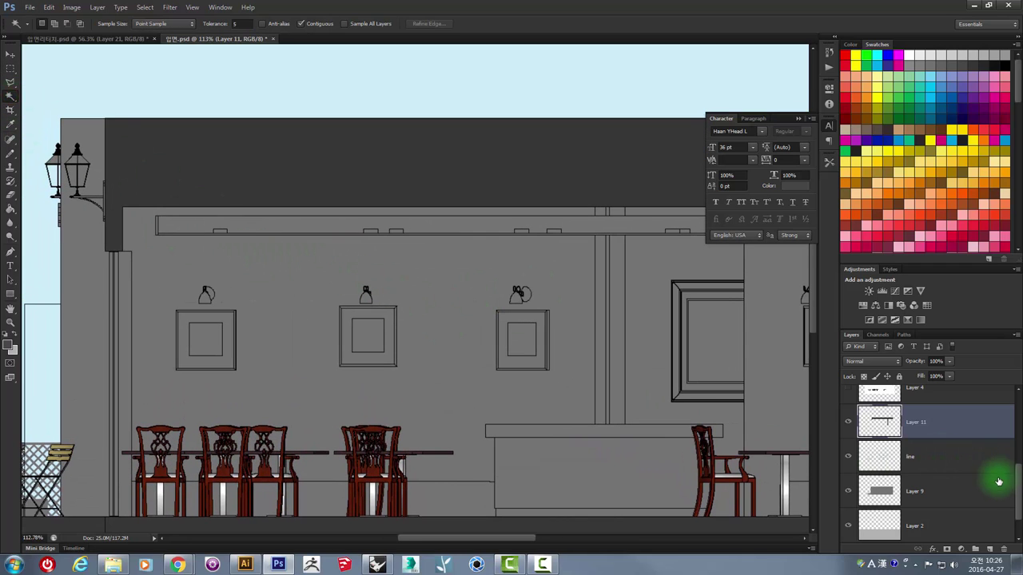
left_click(911, 463)
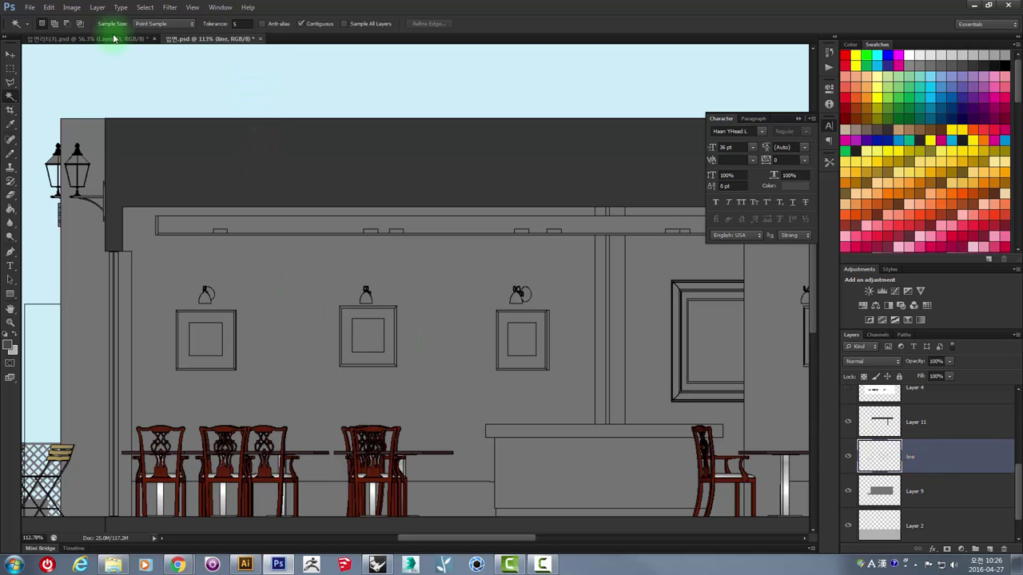
left_click(115, 569)
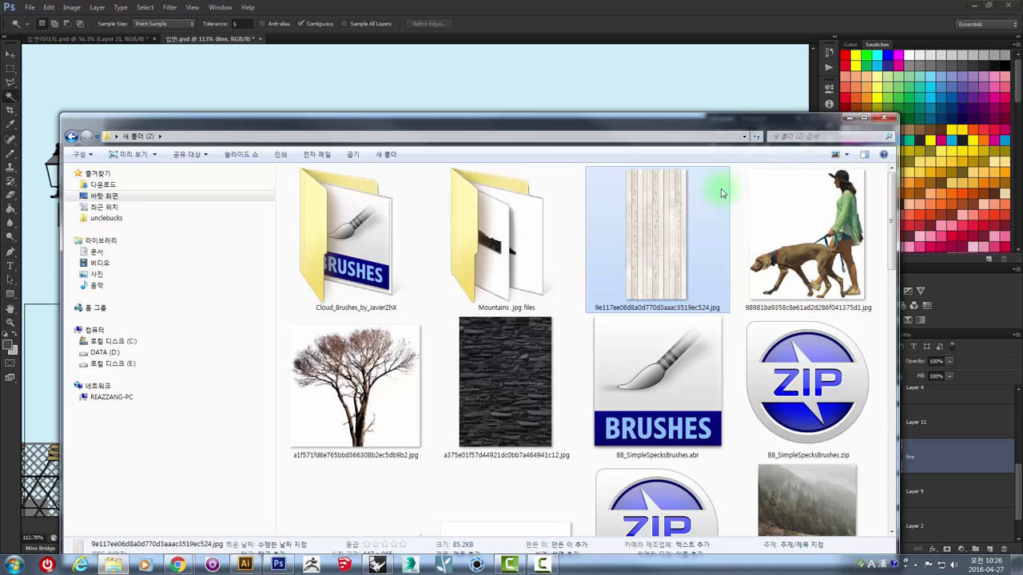
left_click_drag(649, 228, 388, 42)
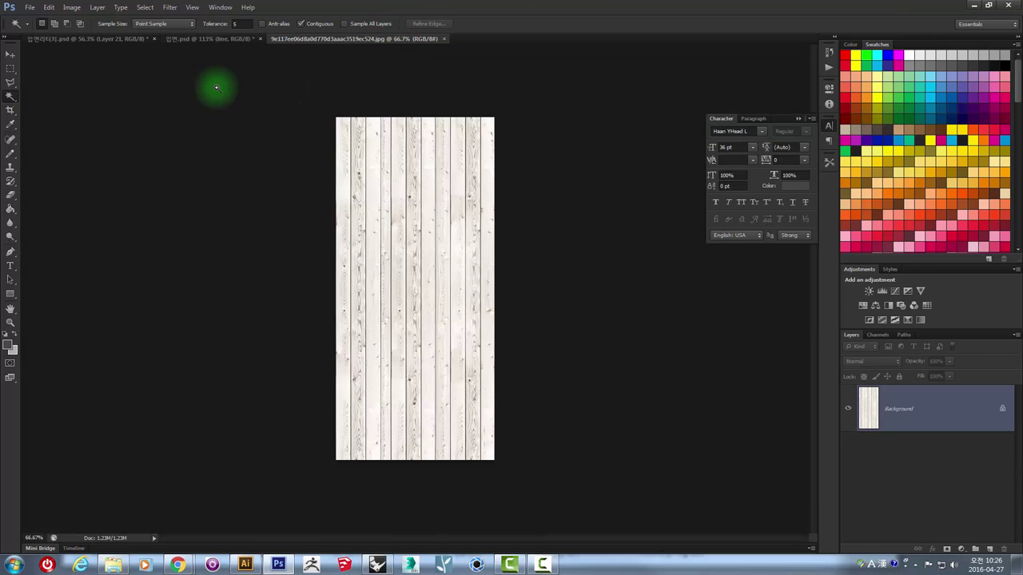
- Drag the wood-plank texture into the café elevation and position it over the wall
left_click(11, 53)
left_click(411, 173)
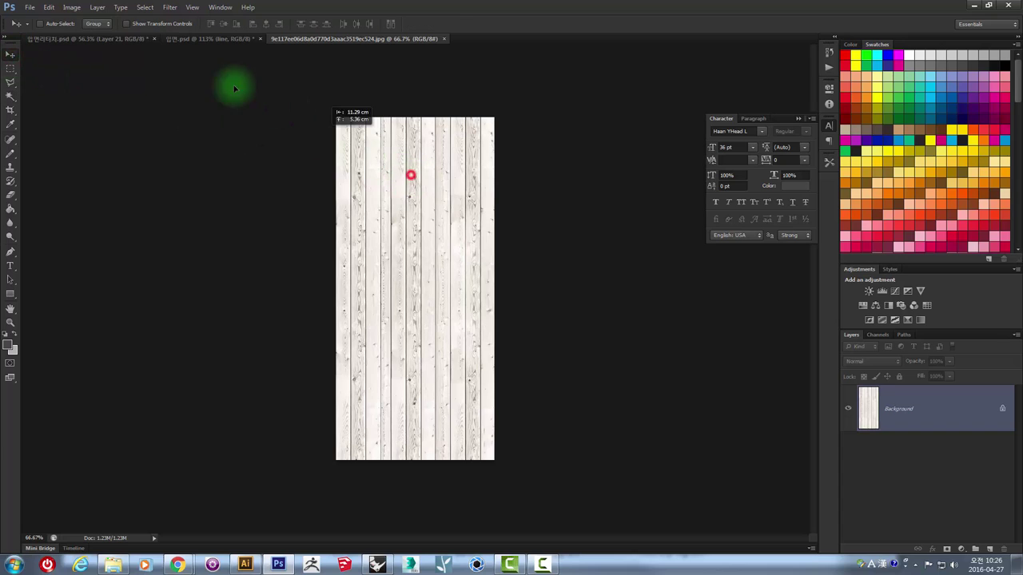
left_click(124, 42)
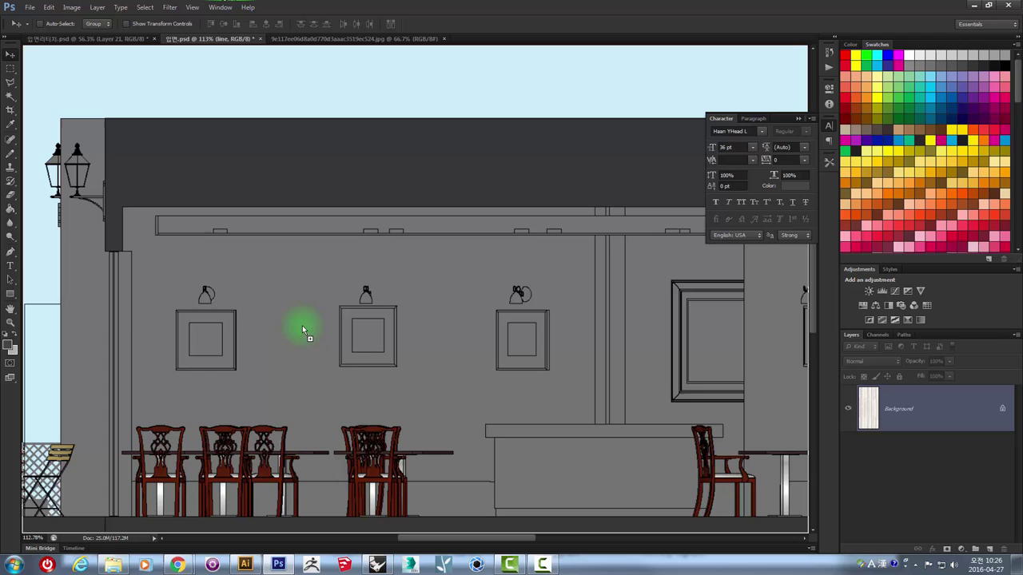
left_click_drag(206, 46, 302, 325)
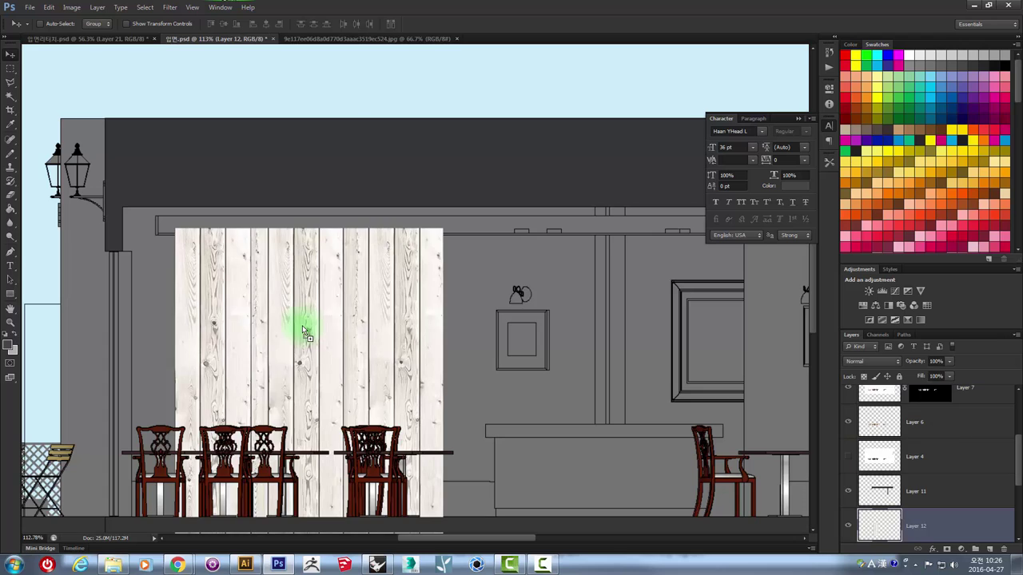
scroll(302, 326, "down", 3)
left_click_drag(315, 276, 290, 228)
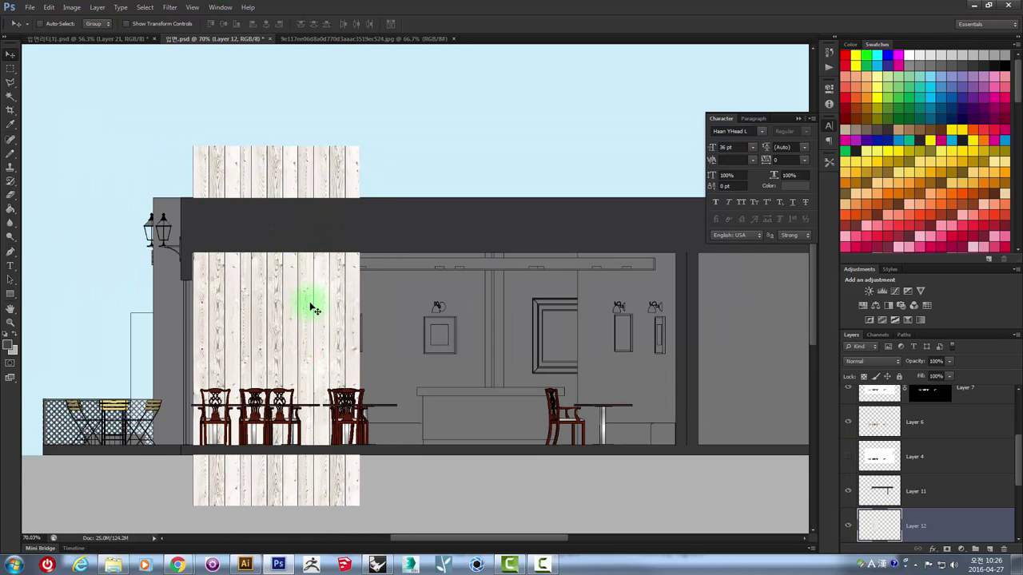
scroll(312, 304, "down", 1)
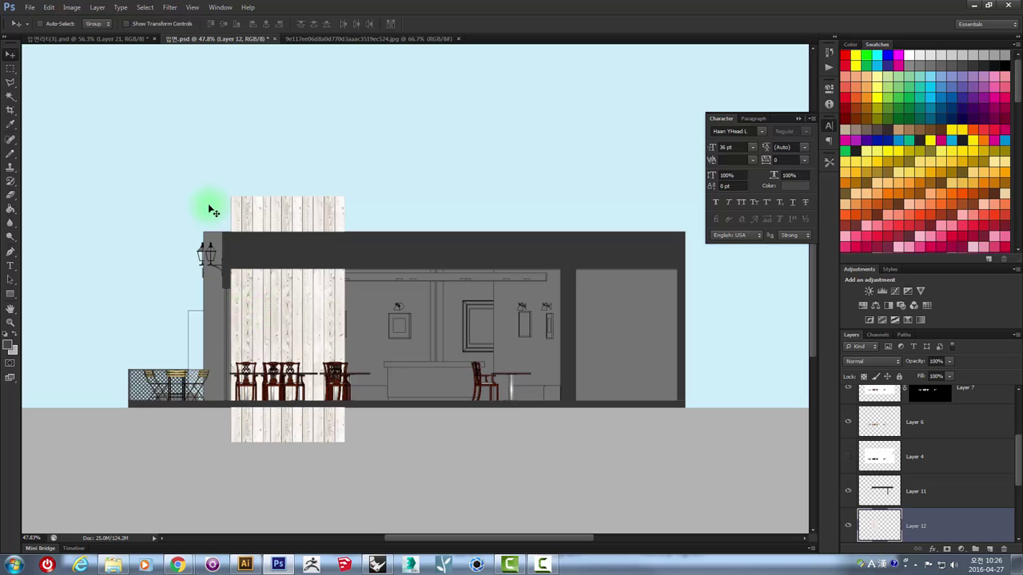
- Alt-drag a copy of the wood strip to the right of the original
left_click(11, 56)
left_click_drag(247, 283, 362, 281)
scroll(354, 229, "up", 2)
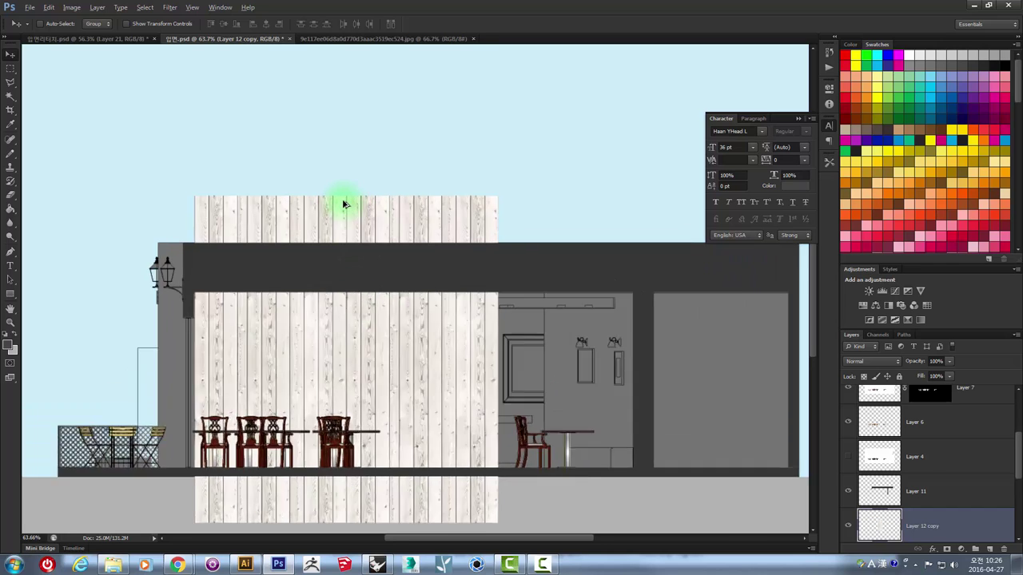
scroll(343, 200, "up", 3)
scroll(356, 244, "down", 2)
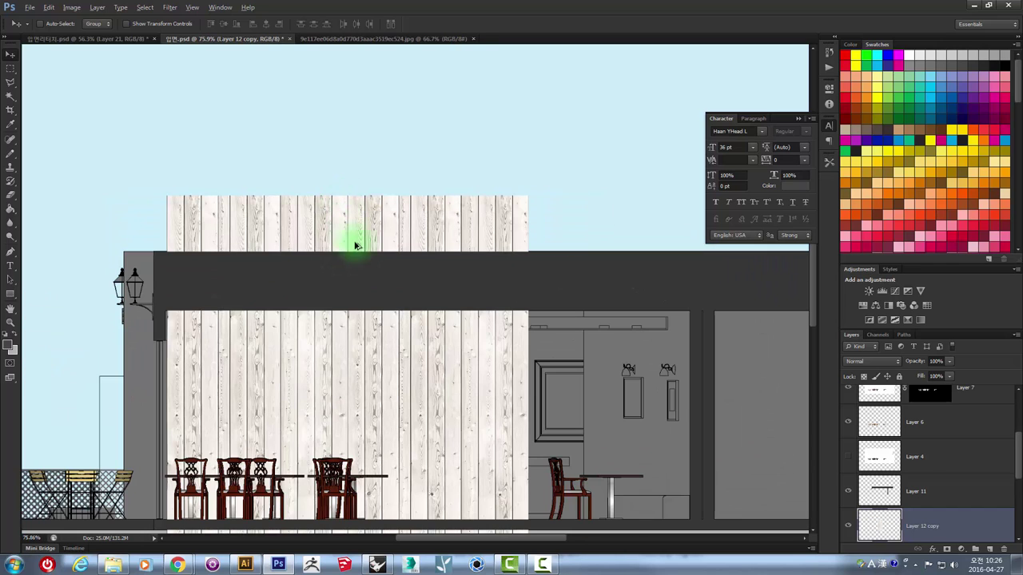
- Turn off View > Snap, add another copy over the right wall, and select all wood layers
left_click(212, 8)
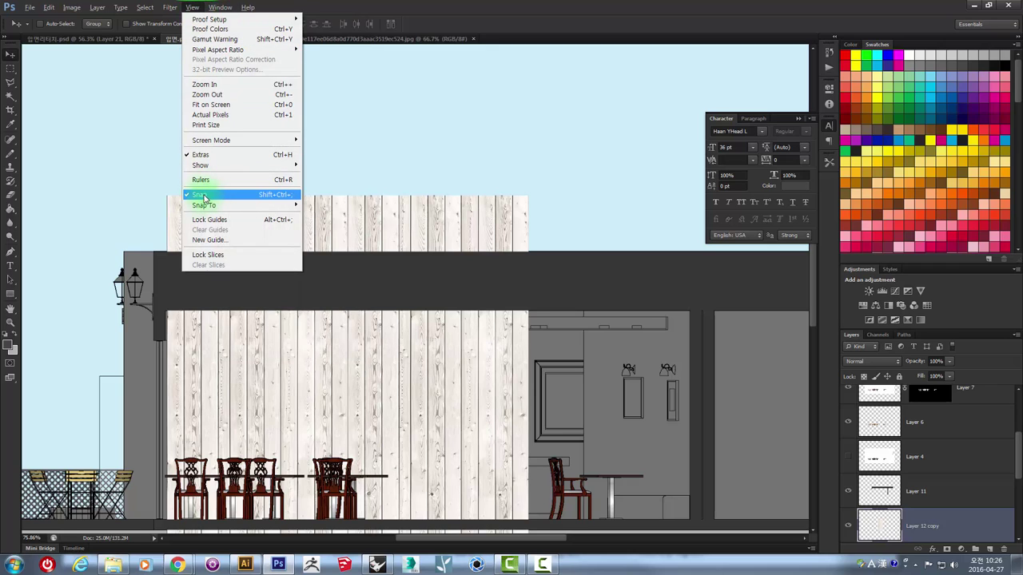
left_click(466, 378)
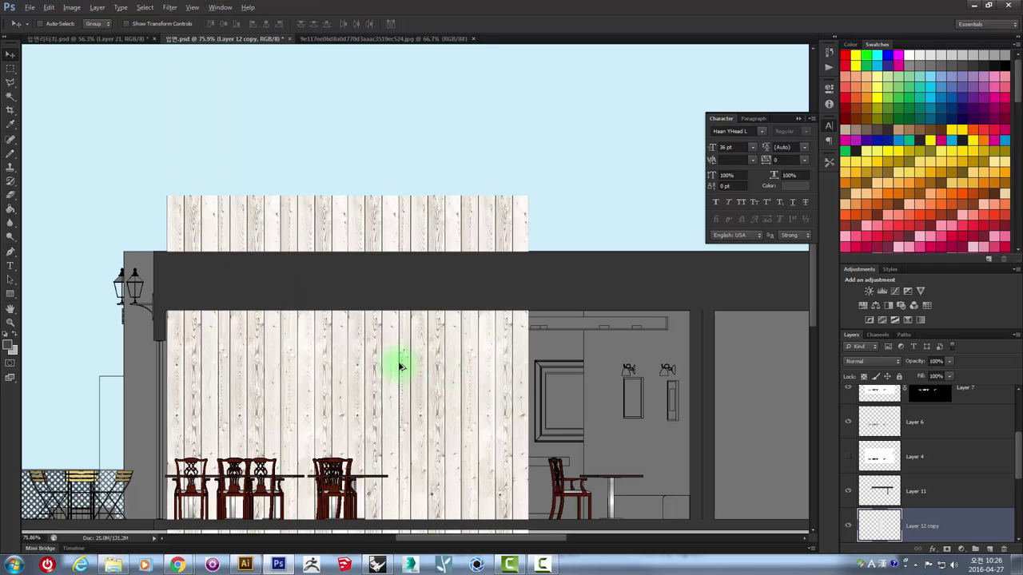
mouse_move(401, 366)
left_mouse_down()
mouse_move(587, 369)
mouse_move(572, 364)
left_mouse_up()
scroll(863, 479, "down", 3)
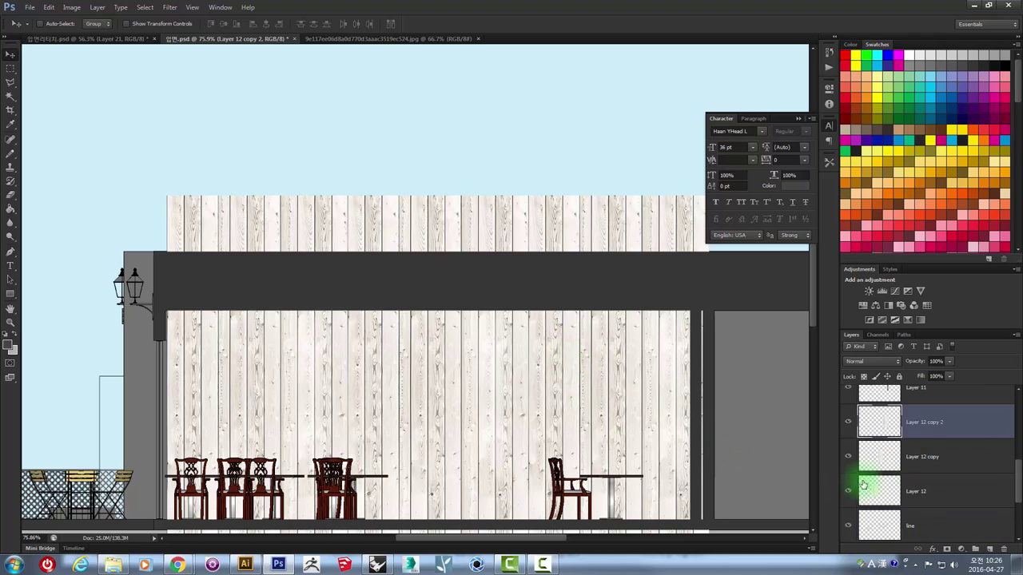
left_click(963, 450)
left_click(961, 490)
left_click(966, 429)
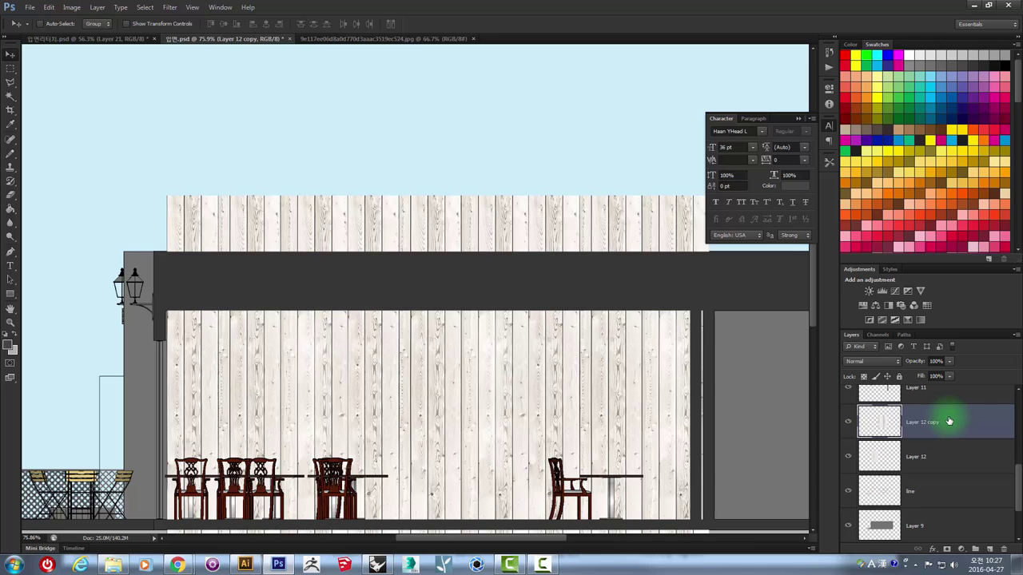
- Combine the wood copies into Layer 12 and move it back over the wall
key("Delete")
left_click(877, 432)
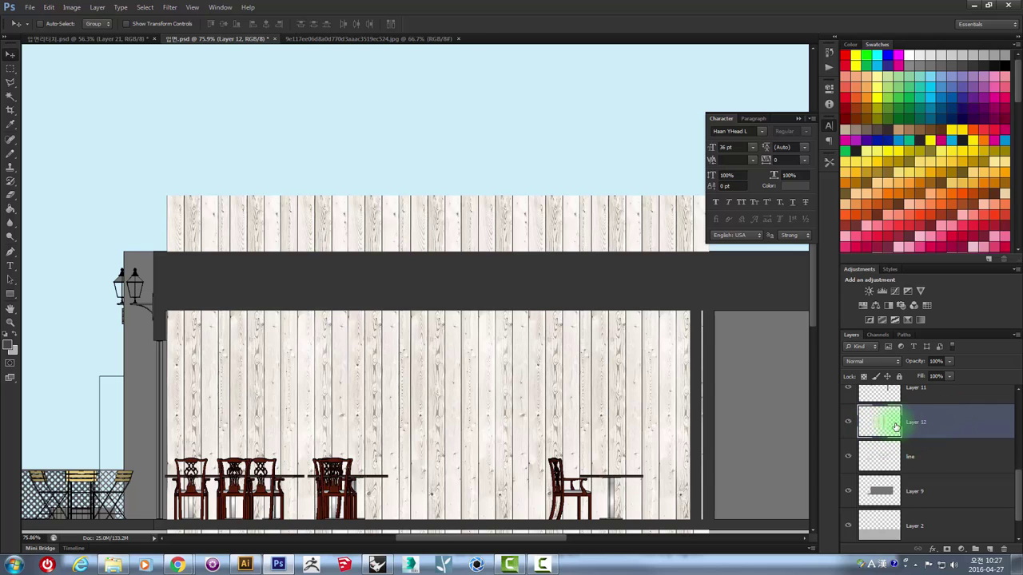
left_click_drag(354, 183, 331, 178)
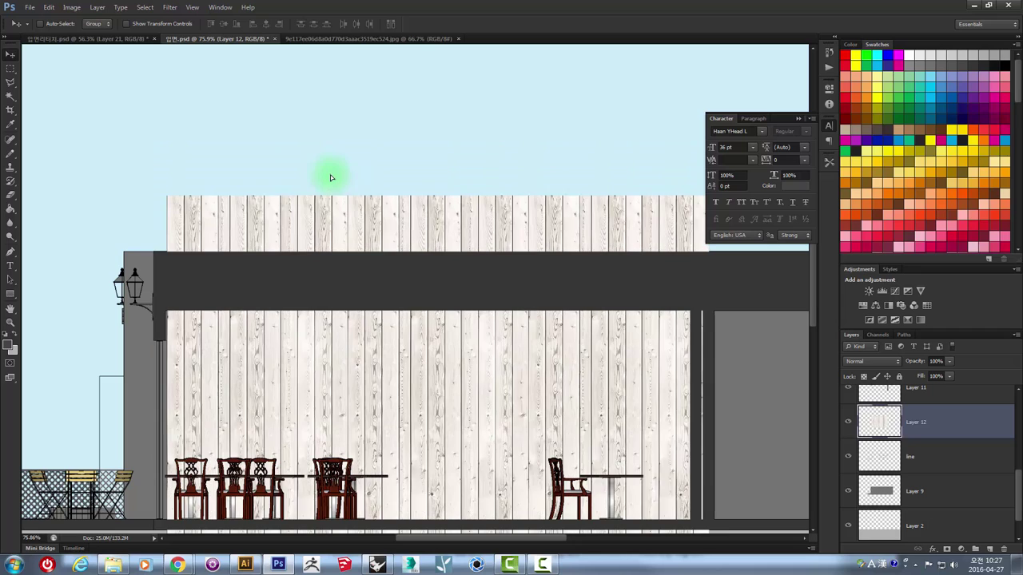
scroll(327, 228, "down", 3)
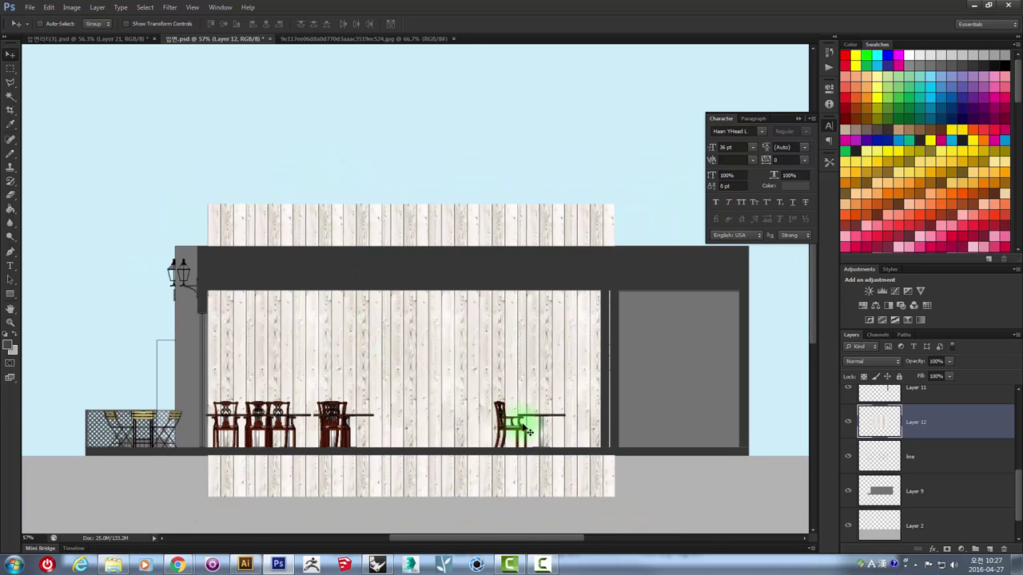
- Scale the wood panel to about 50% to fit the left wall, then place a duplicate to its right
key("ctrl+t")
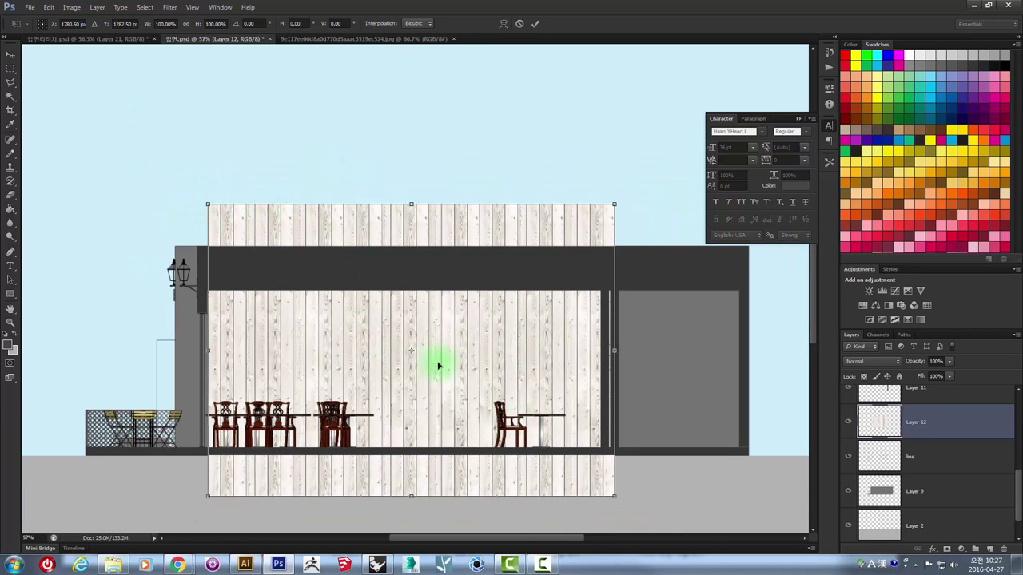
left_click_drag(616, 496, 415, 406)
mouse_move(330, 345)
left_mouse_down()
mouse_move(333, 416)
mouse_move(361, 421)
left_mouse_up()
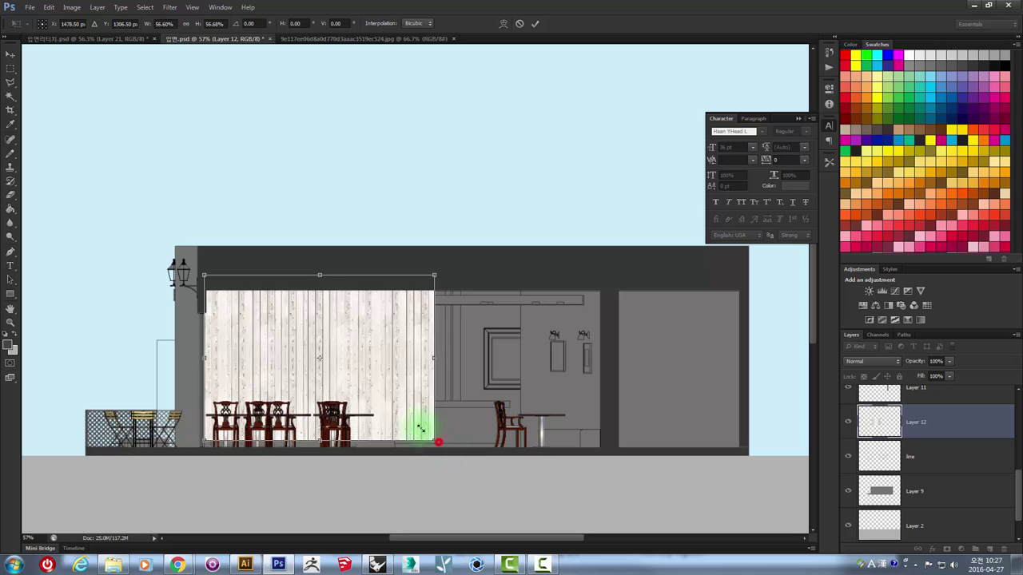
mouse_move(436, 443)
left_mouse_down()
mouse_move(404, 419)
mouse_move(371, 415)
left_mouse_up()
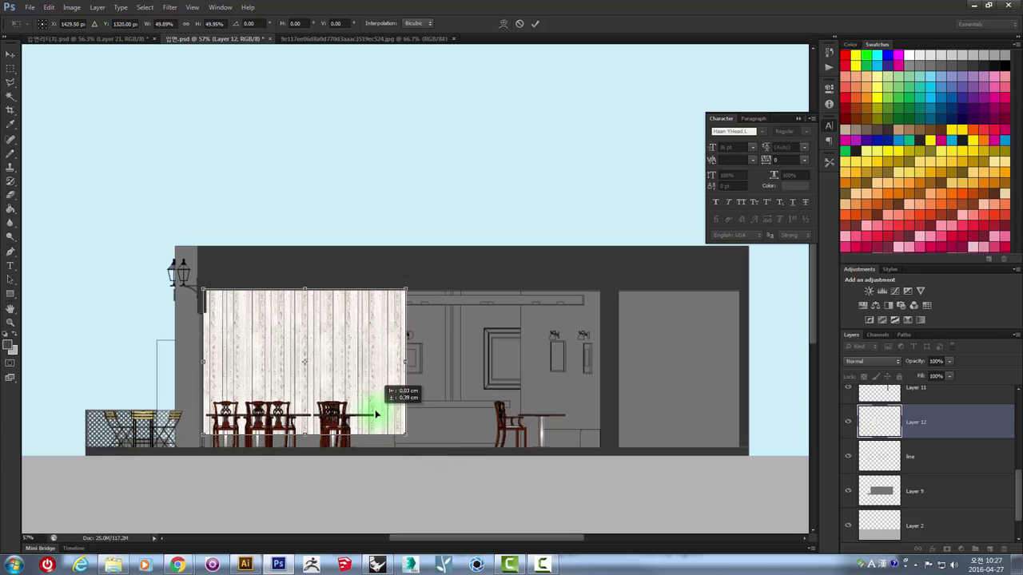
left_click_drag(405, 290, 401, 282)
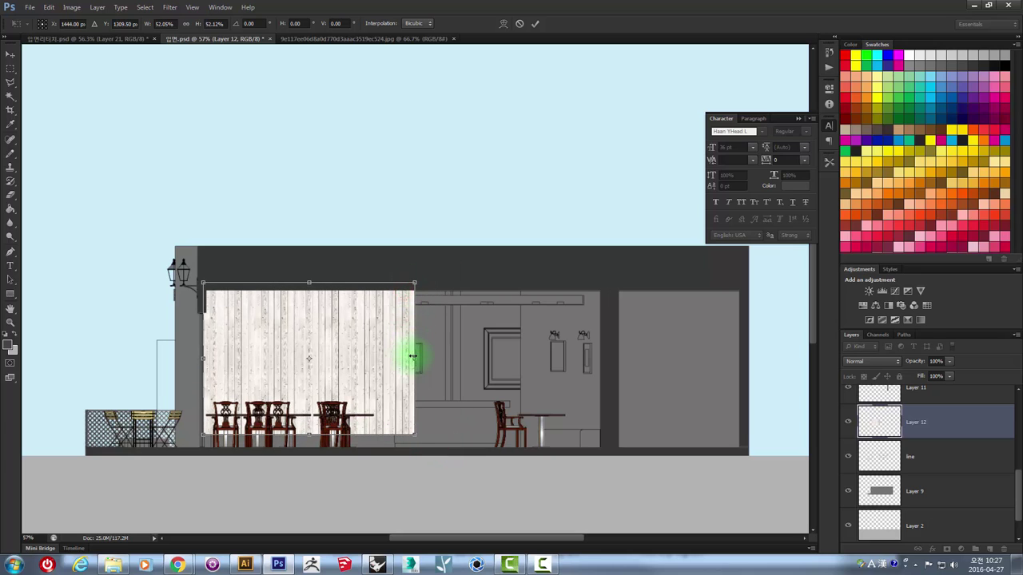
left_click_drag(411, 358, 387, 374)
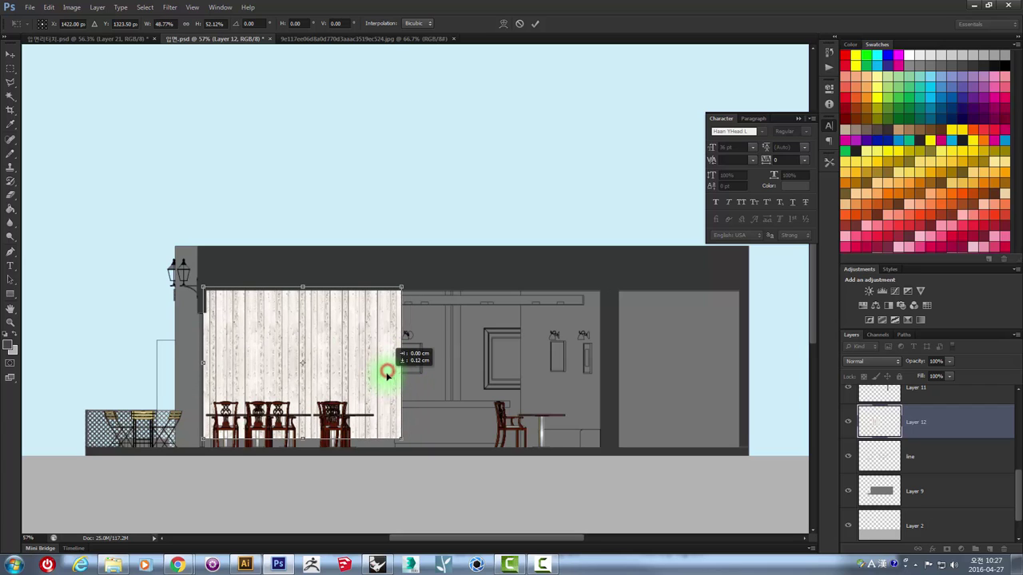
key("Return")
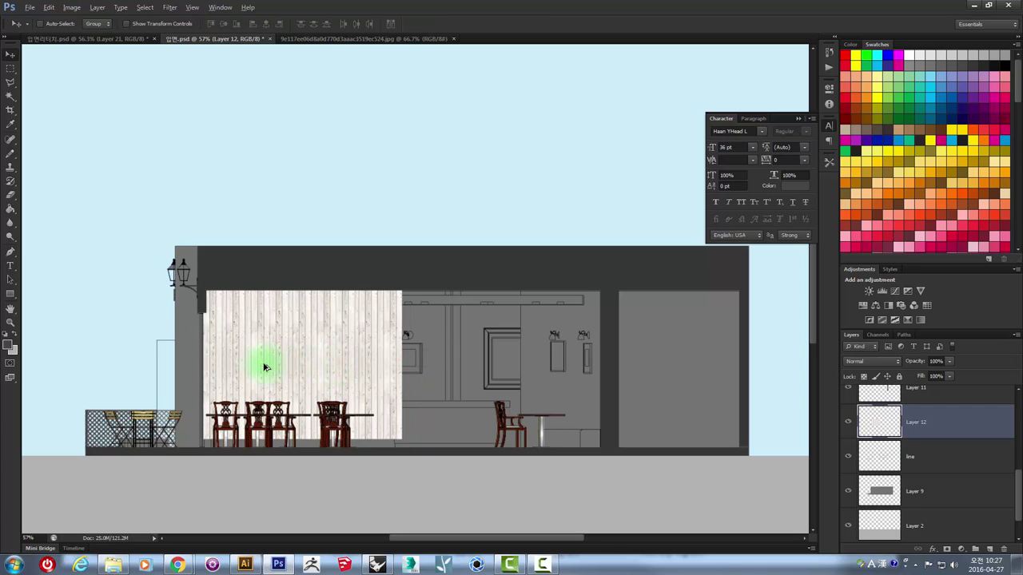
left_click_drag(230, 365, 430, 378)
- Duplicate and merge the wood panel into Layer 12, then hide it and select the line layer
key("ctrl+j")
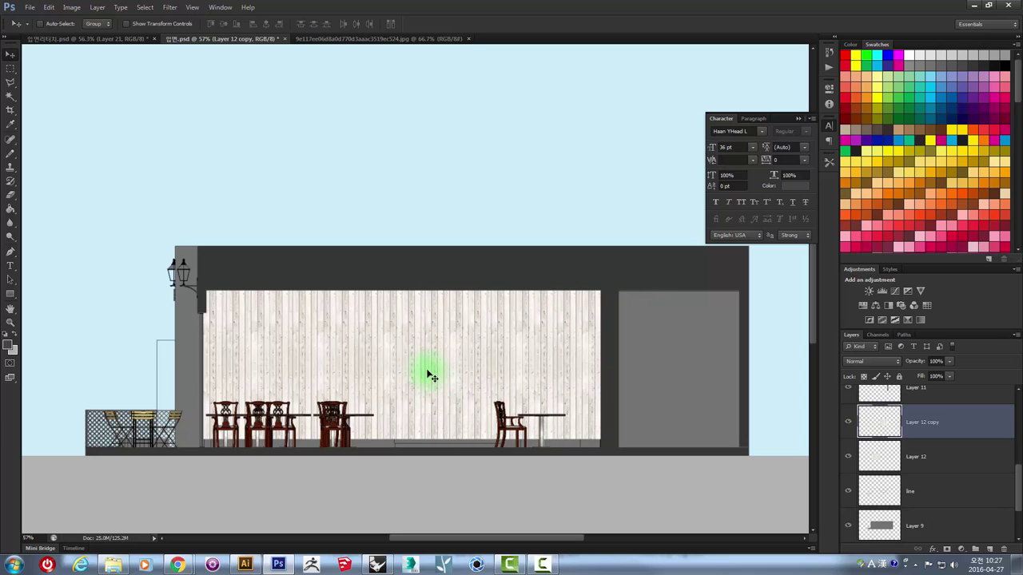
key("ctrl+e")
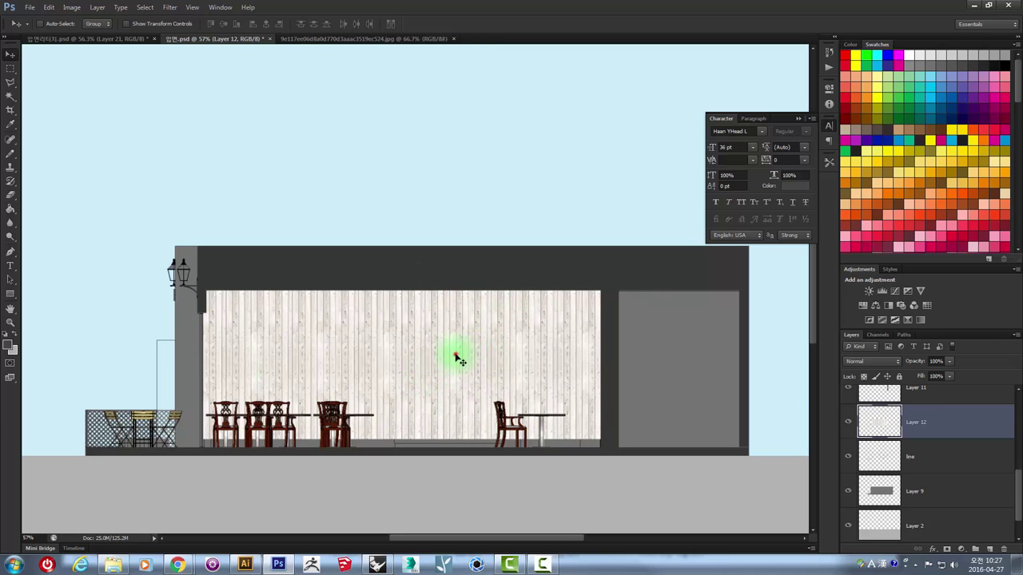
left_click(932, 467)
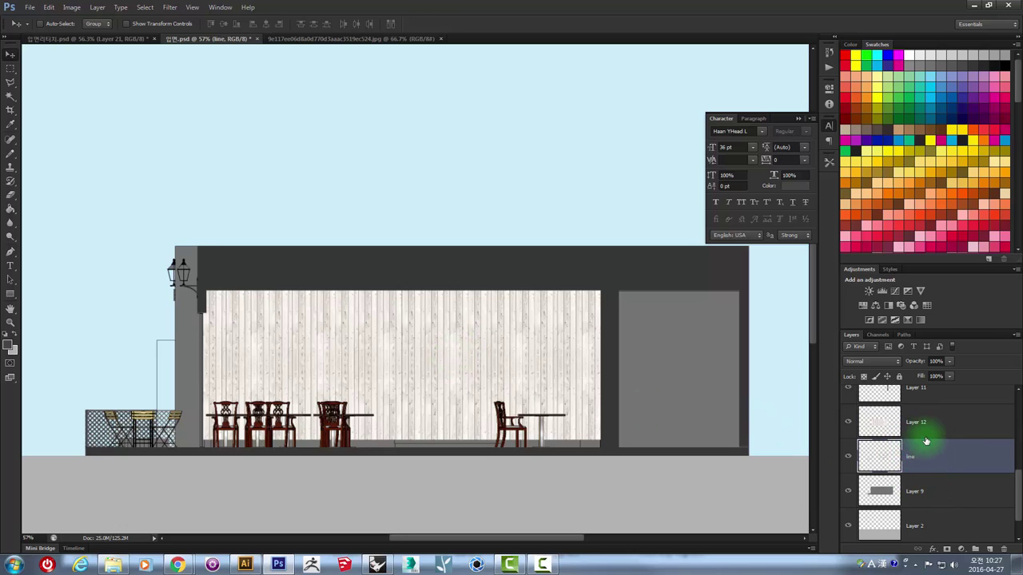
left_click(847, 423)
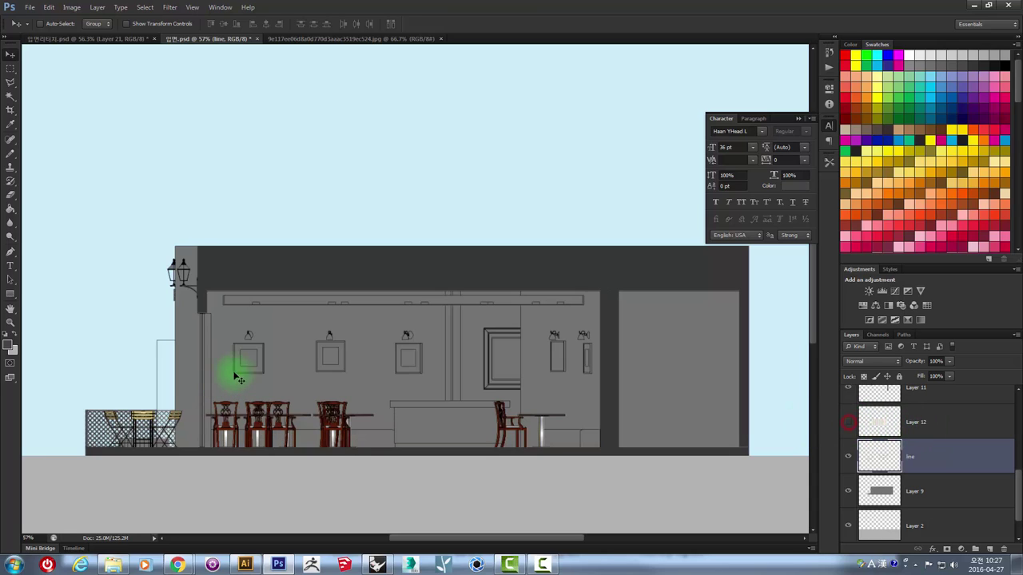
left_click(848, 421)
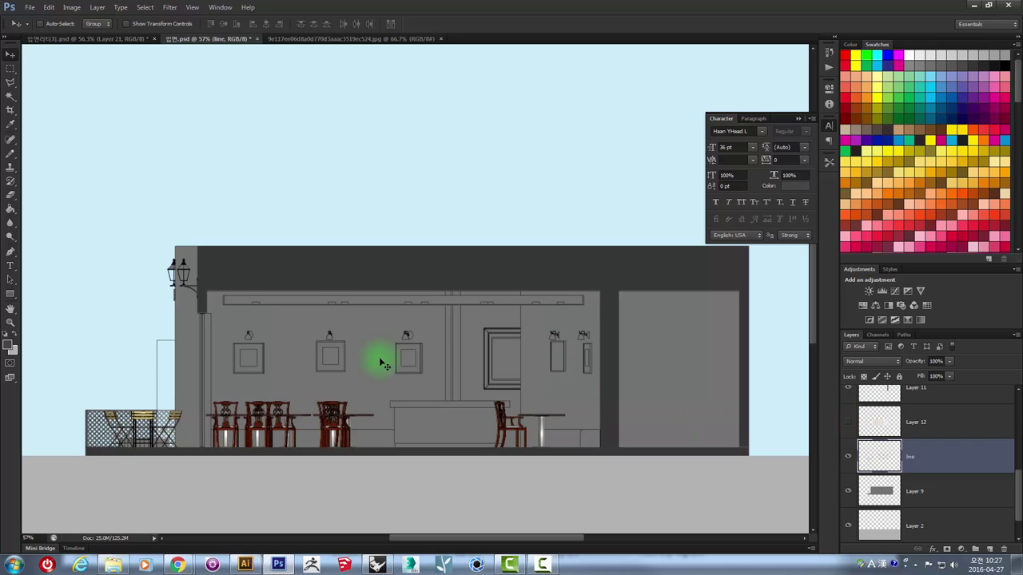
left_click(10, 95)
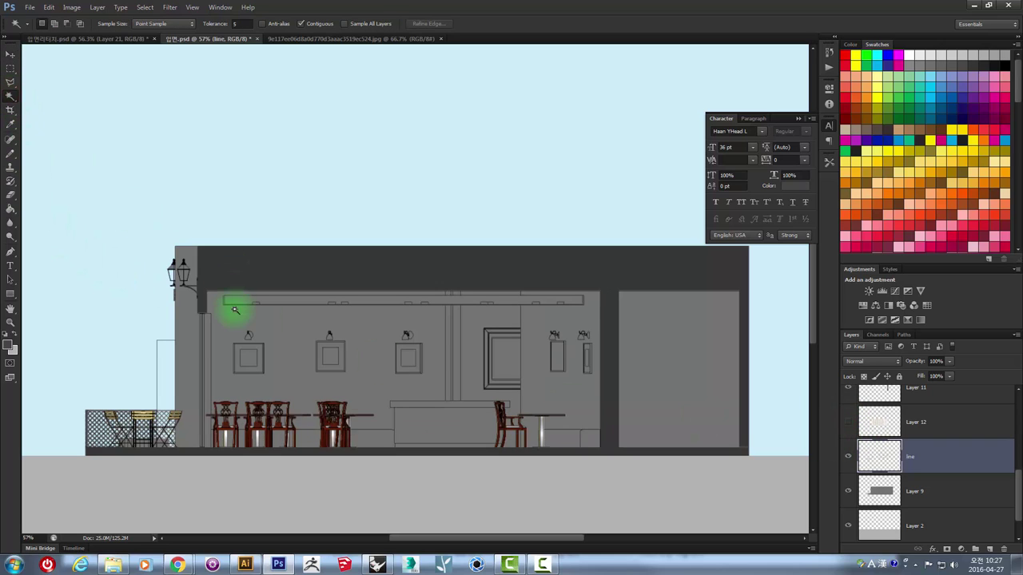
- Magic-wand select the left and right interior wall areas, then show and activate Layer 12
scroll(229, 327, "up", 5)
left_click(197, 277)
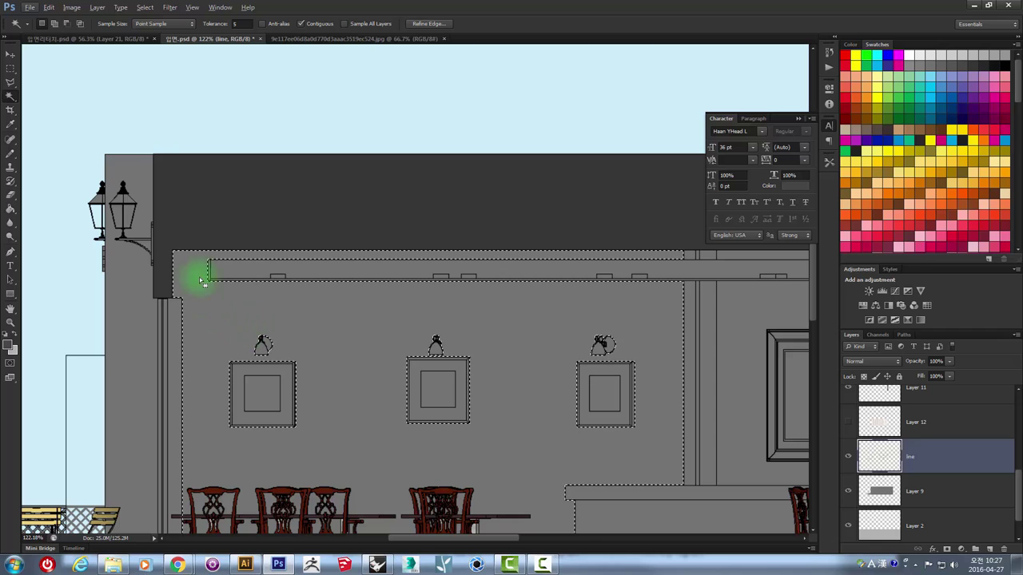
left_click_drag(555, 293, 498, 281)
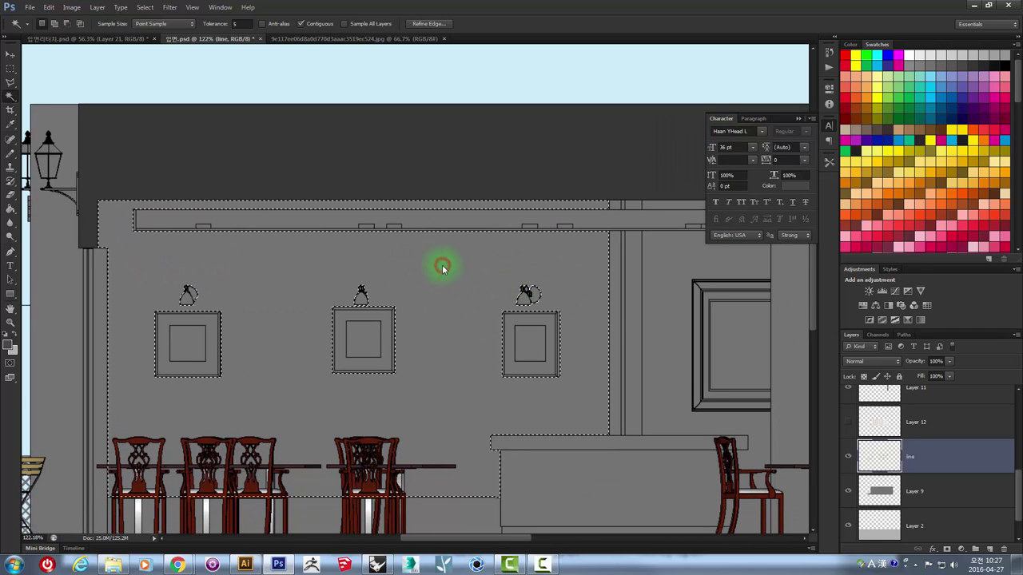
key("ctrl+d")
left_click_drag(632, 311, 370, 298)
left_click(537, 284)
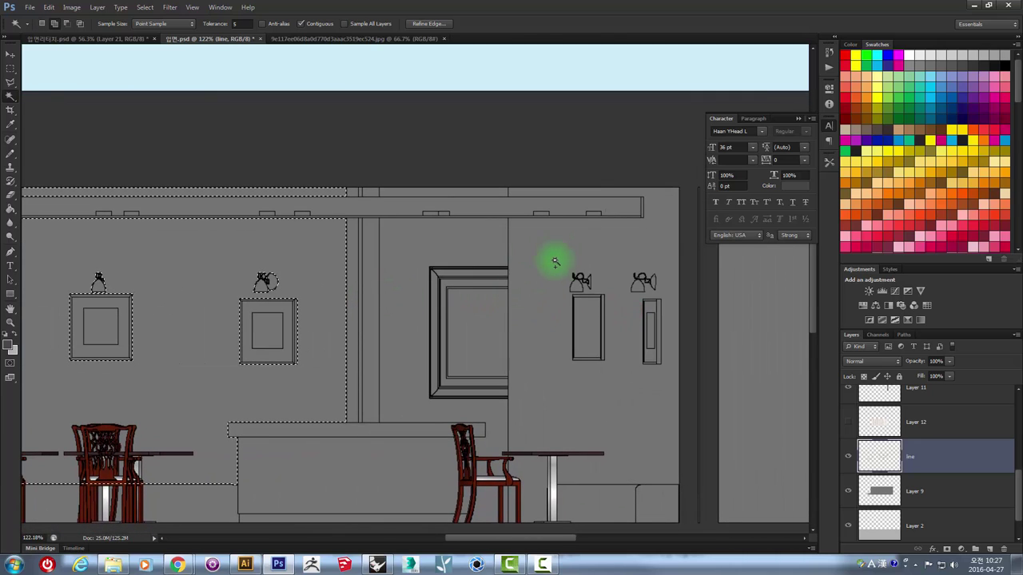
left_click(530, 239, "shift")
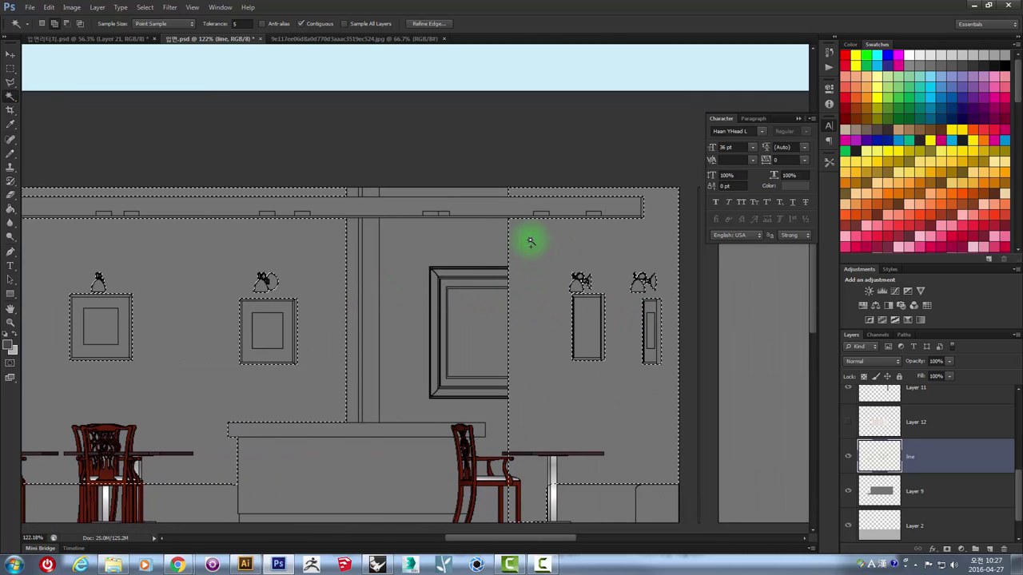
left_click_drag(576, 407, 518, 476)
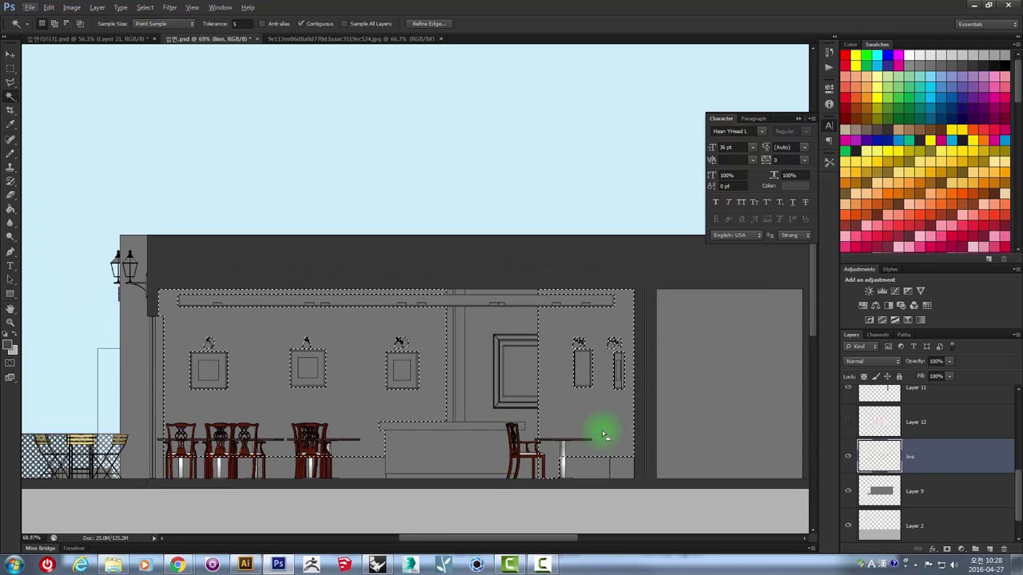
left_click(848, 423)
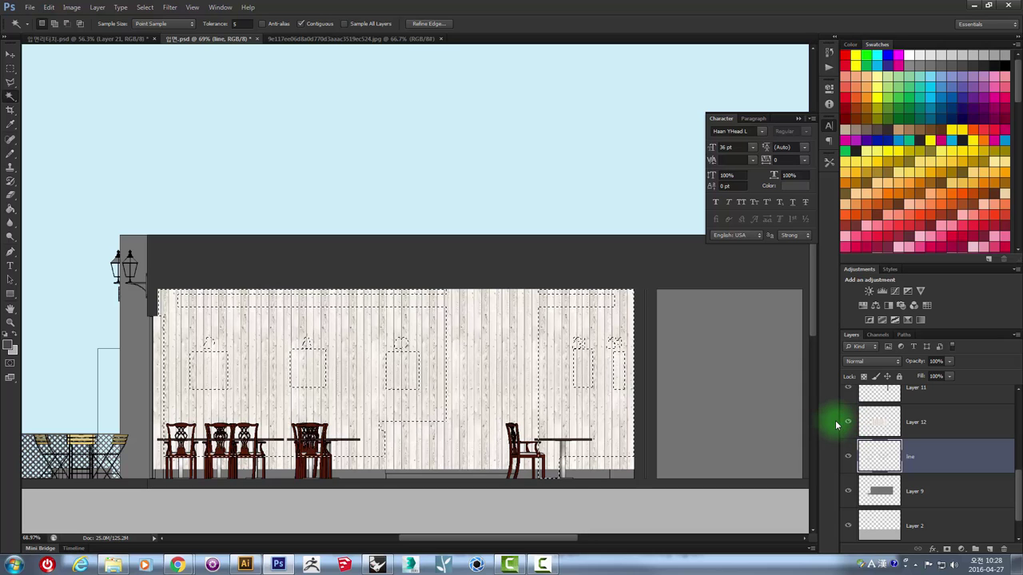
left_click(950, 421)
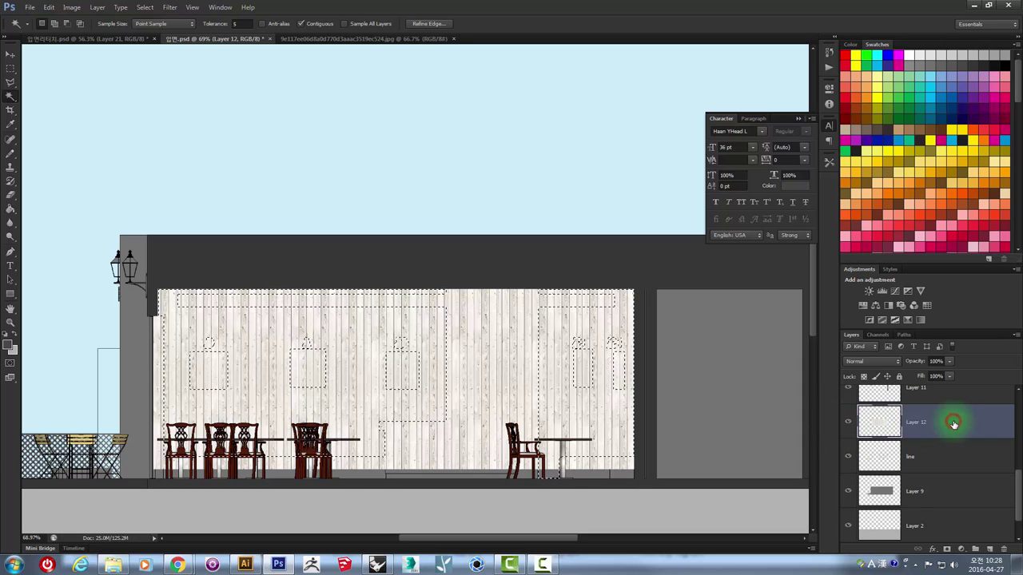
- Add a layer mask to Layer 12 so the planks fill only the selected wall areas
left_click(947, 550)
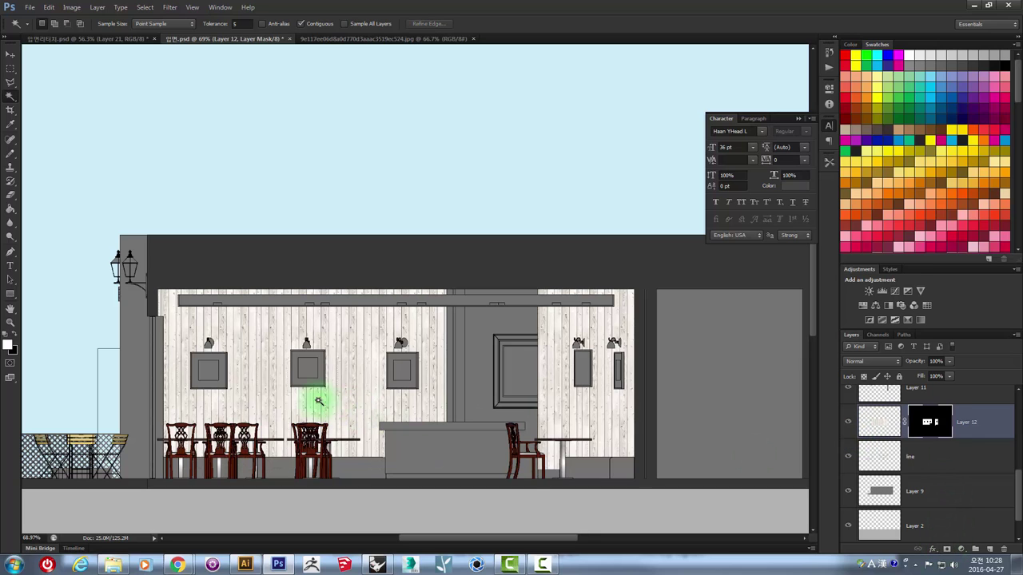
scroll(264, 391, "up", 1)
scroll(257, 386, "up", 1)
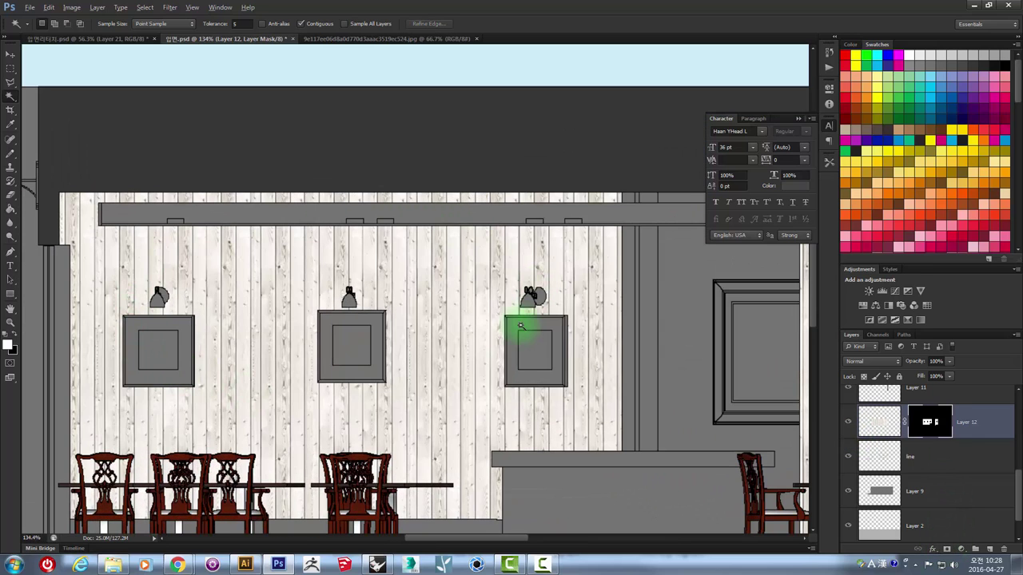
scroll(521, 326, "down", 1)
scroll(516, 319, "down", 1)
scroll(518, 320, "down", 1)
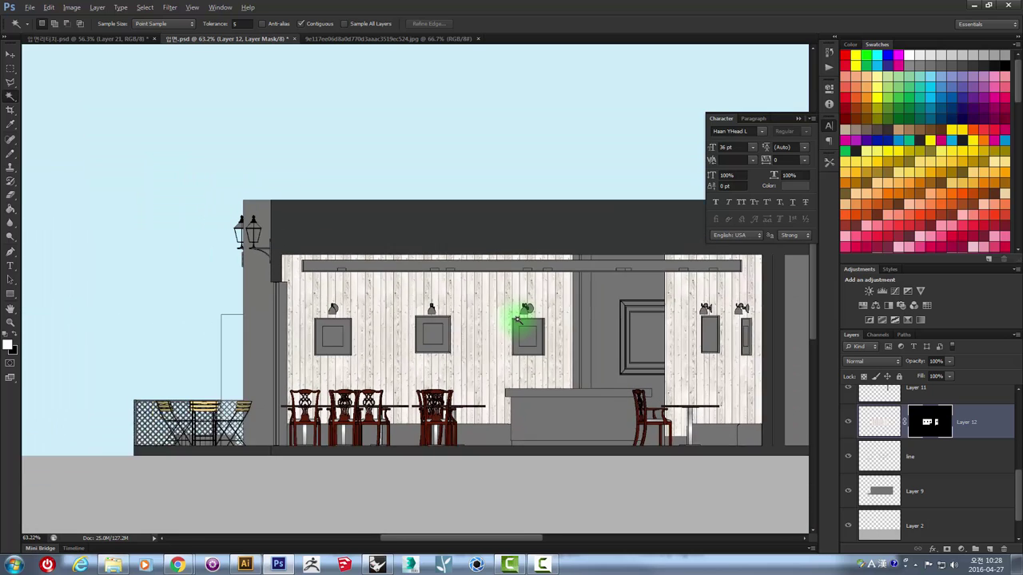
scroll(605, 292, "up", 1)
scroll(595, 298, "up", 1)
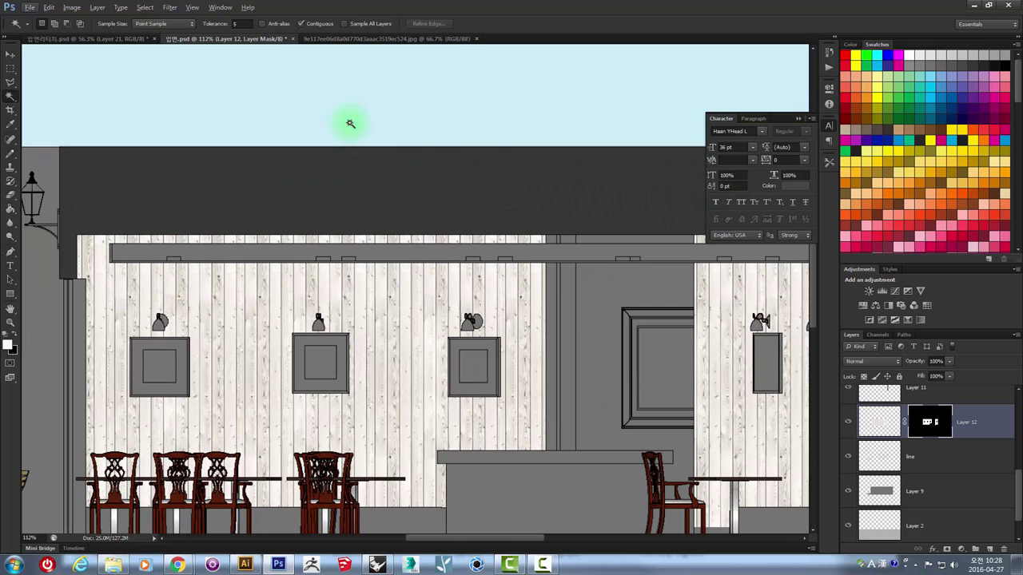
- Bring up the finished 입면리터치.psd reference and zoom in to inspect the brick column and stone wall
left_click(112, 39)
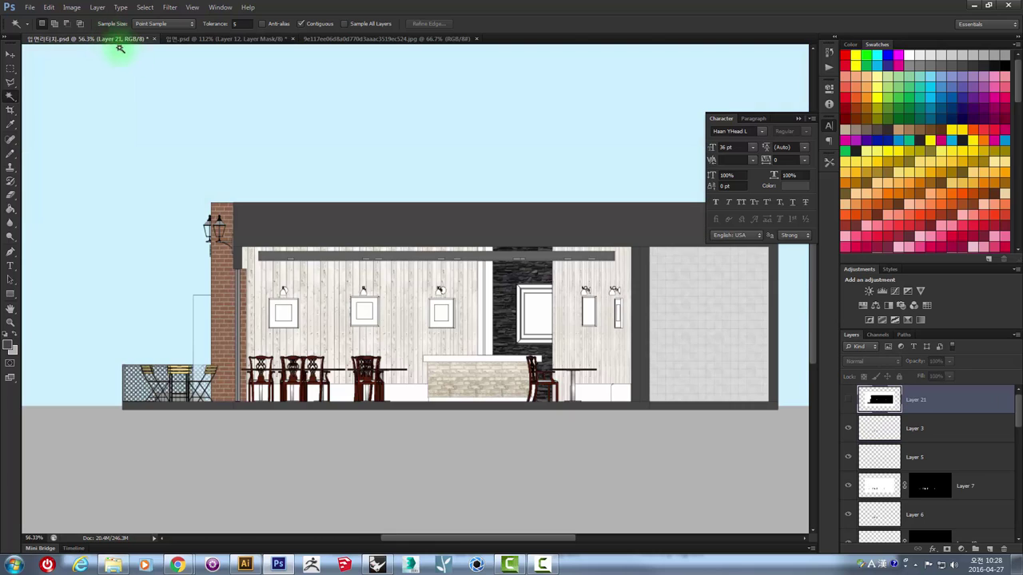
scroll(505, 280, "up", 3)
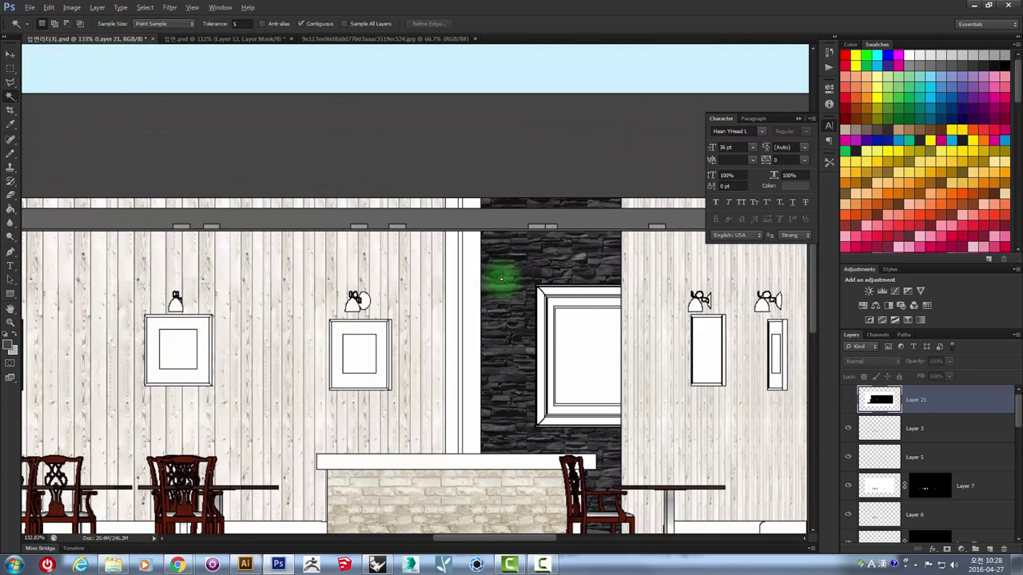
scroll(125, 309, "down", 2)
scroll(207, 226, "up", 2)
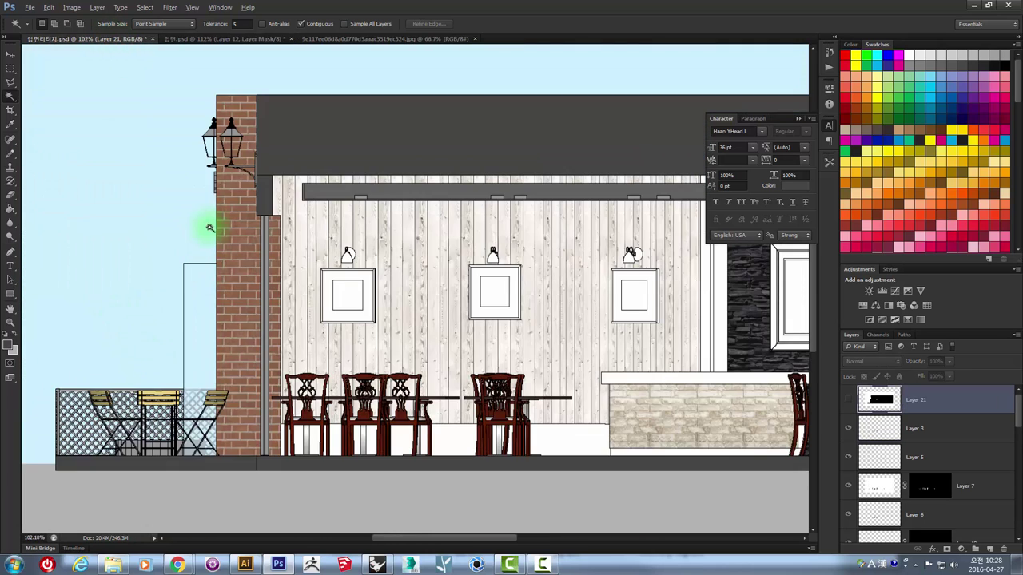
scroll(241, 253, "down", 2)
scroll(296, 274, "down", 2)
scroll(383, 256, "up", 2)
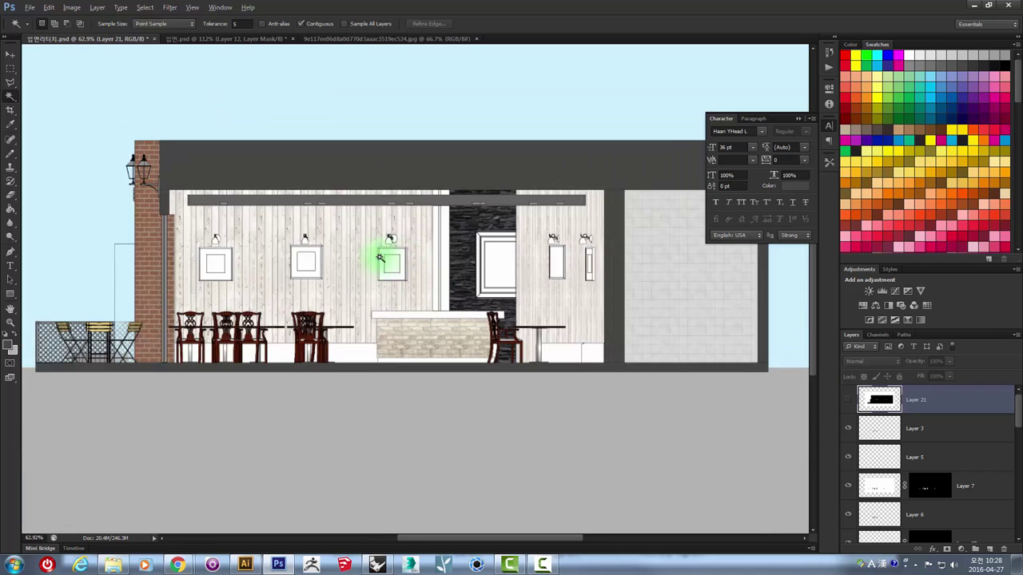
scroll(158, 212, "up", 2)
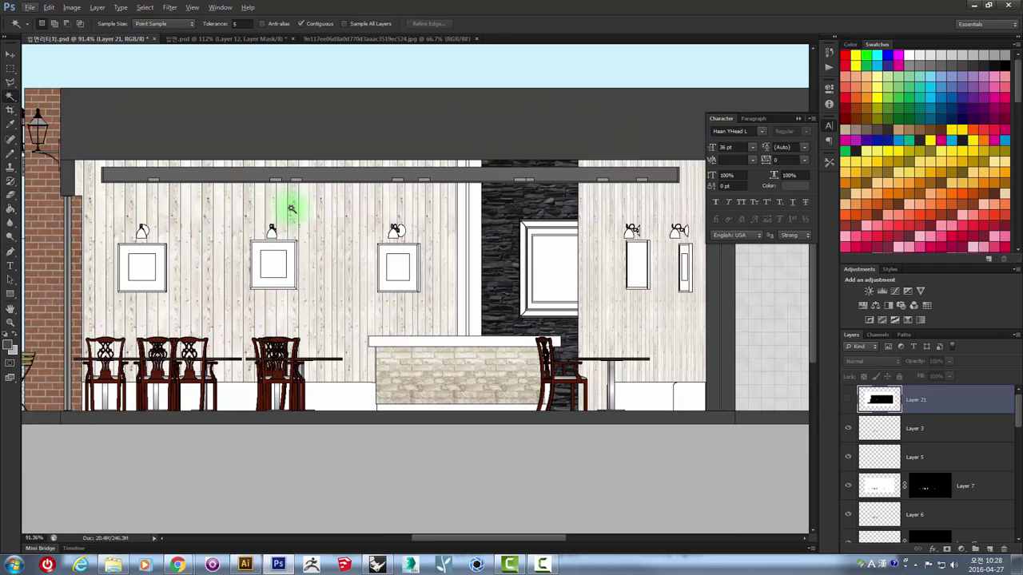
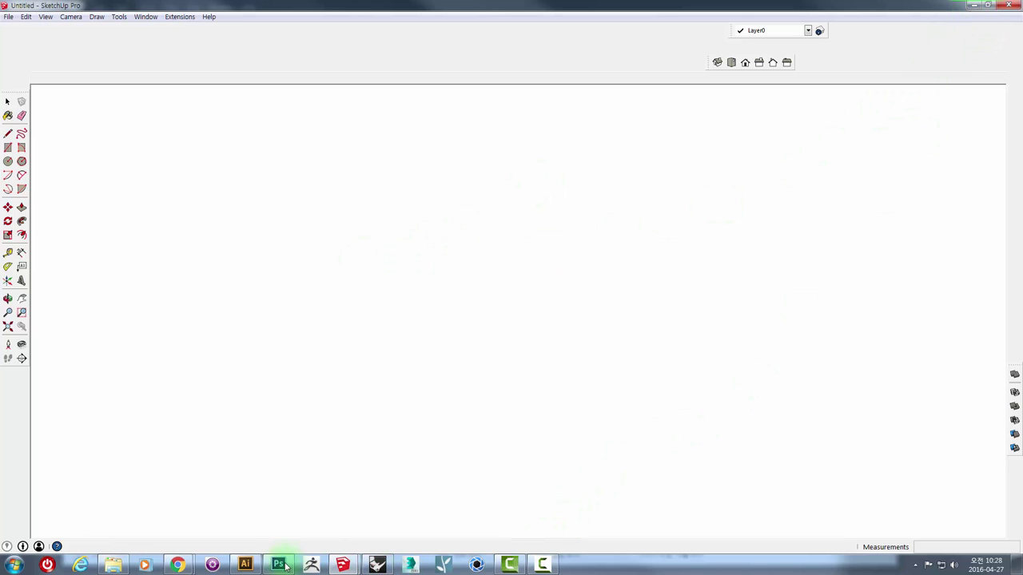
- Leave SketchUp Pro and bring up the Photoshop café elevation drawing
key("alt+Tab")
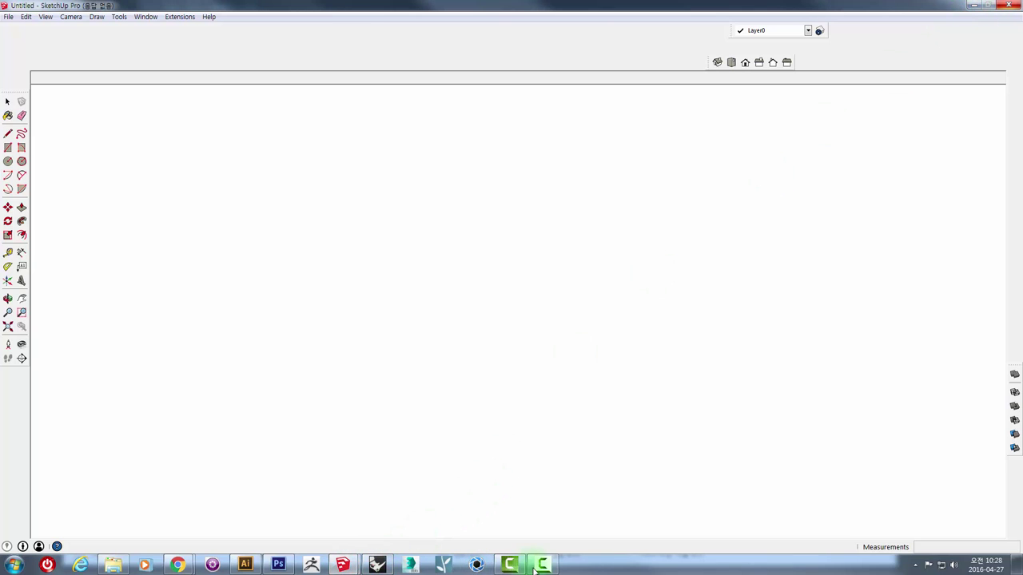
left_click(279, 566)
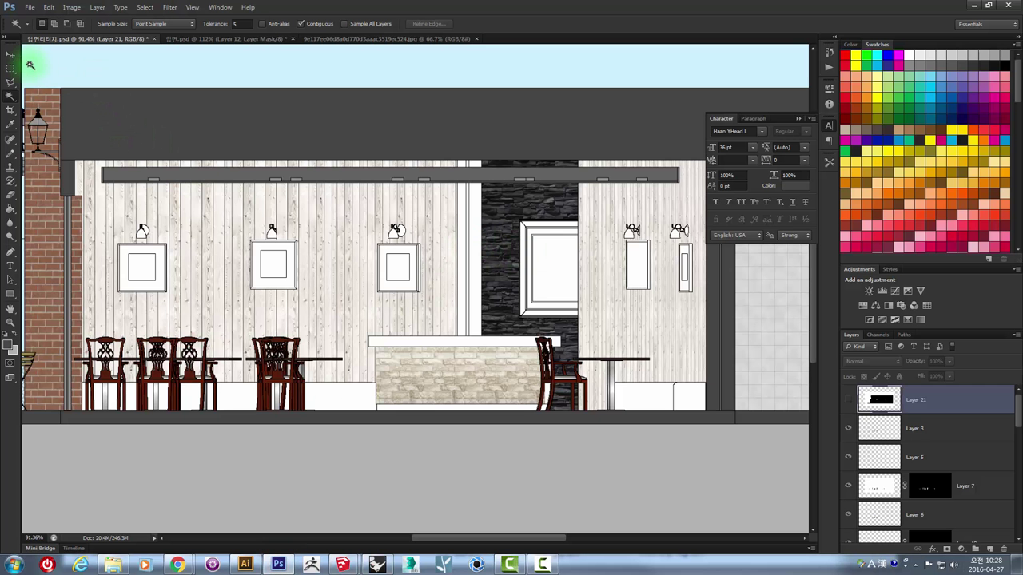
- Undo the mask so the wood-plank texture covers the whole wall, then deselect
left_click(11, 55)
left_click(344, 38)
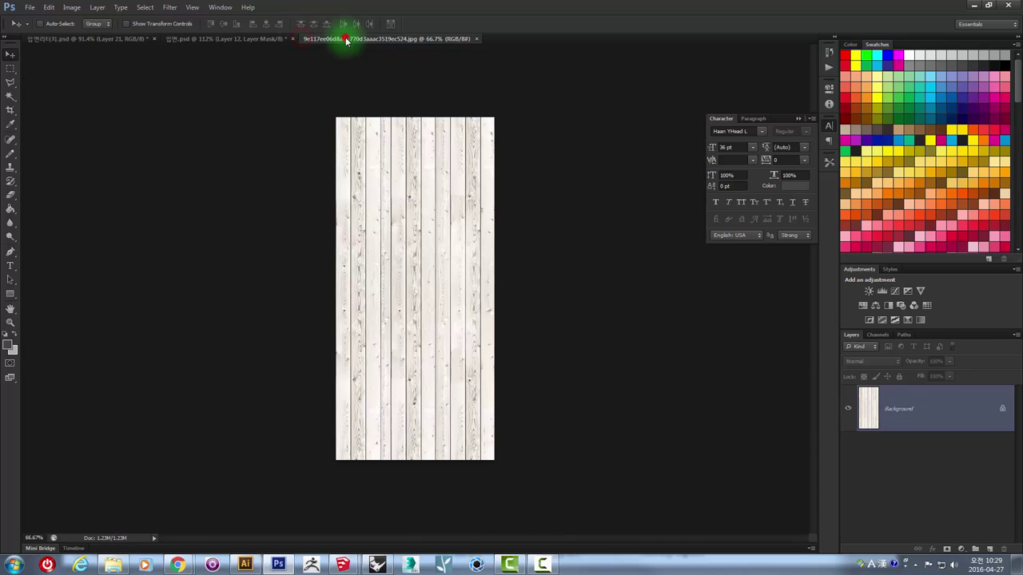
left_click(254, 39)
scroll(515, 320, "down", 3)
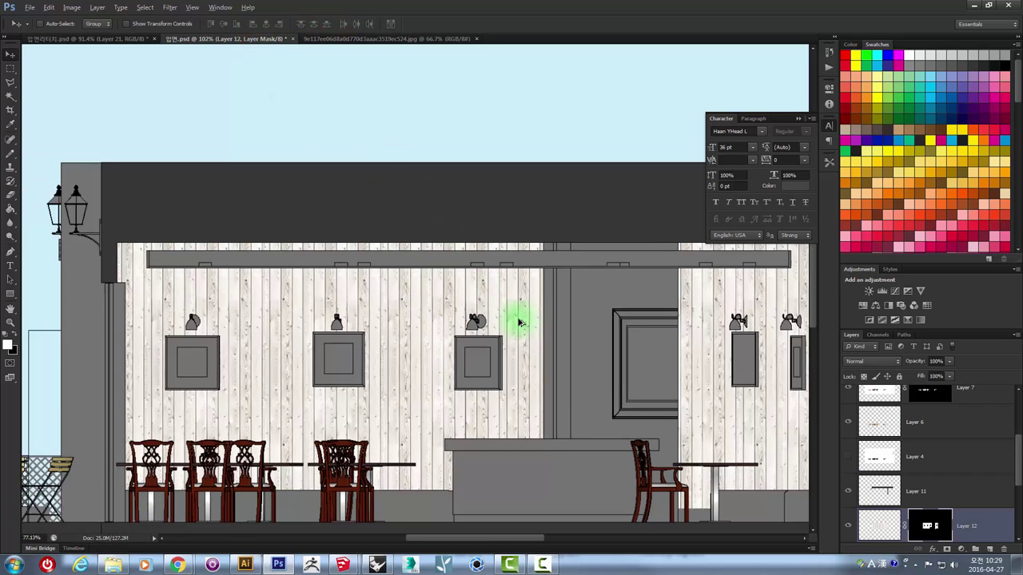
scroll(635, 311, "down", 3)
scroll(703, 368, "up", 1)
scroll(711, 376, "up", 1)
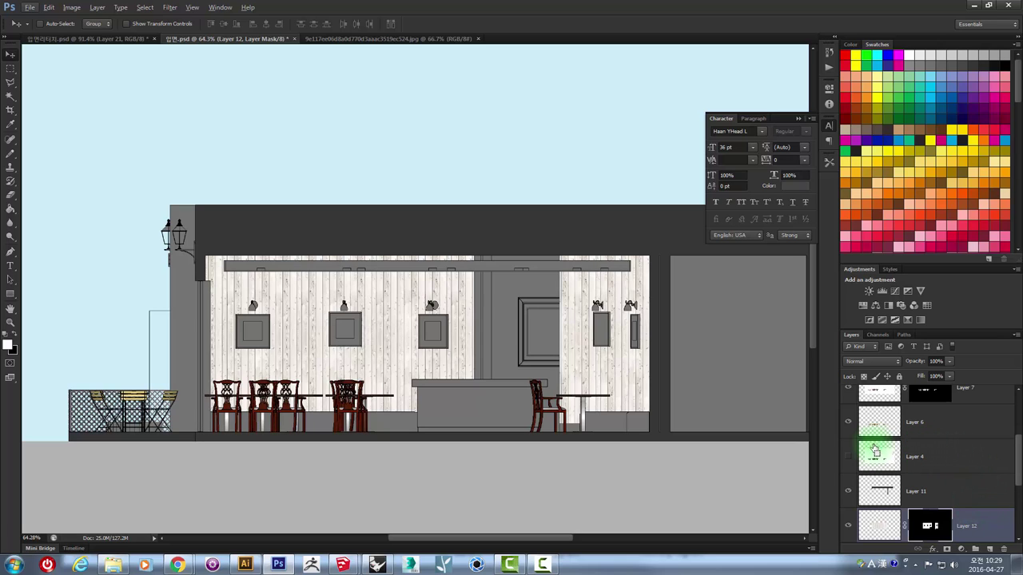
key("ctrl+alt+z")
key("ctrl+alt+z")
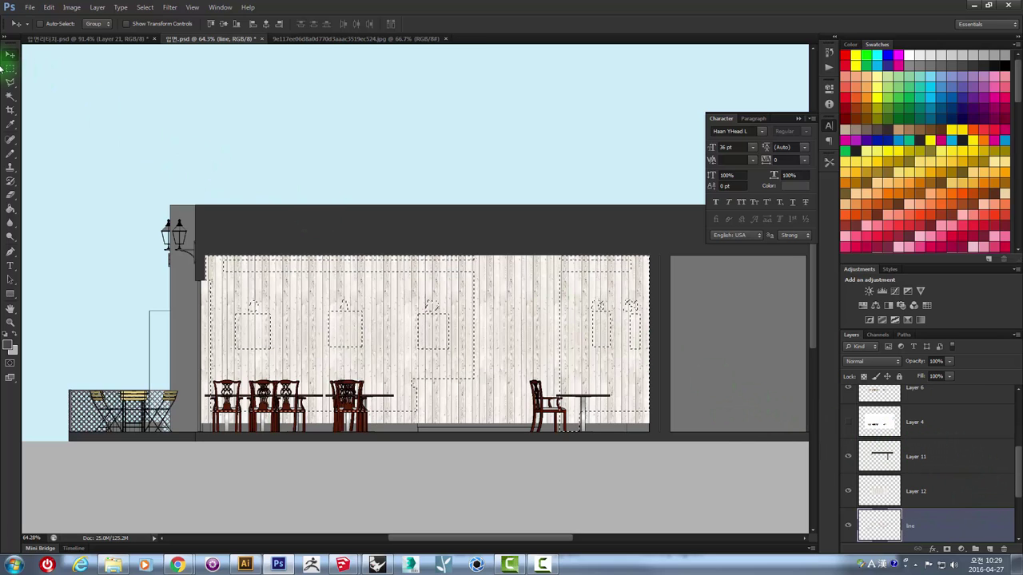
key("ctrl+d")
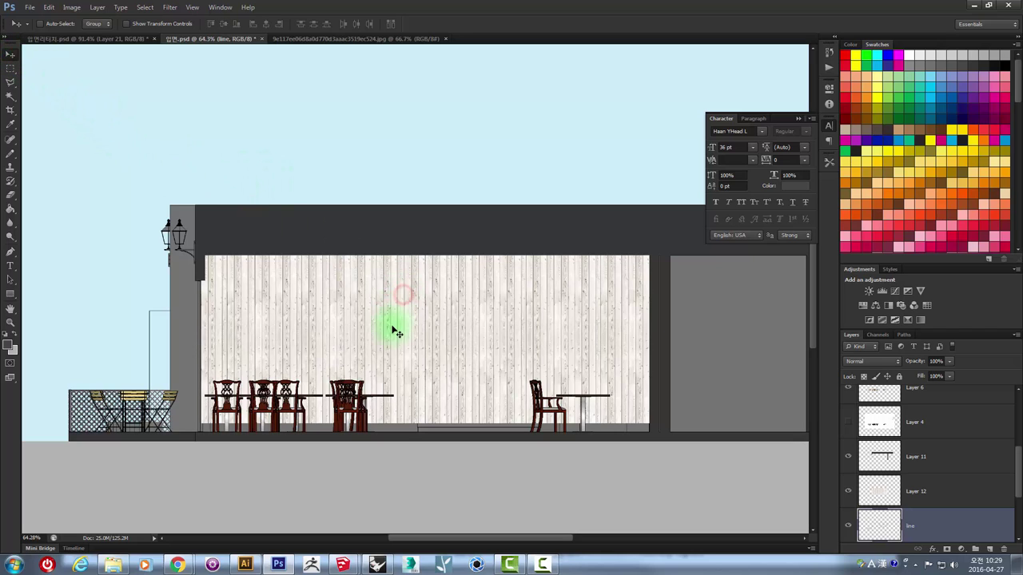
- Duplicate Layer 12's wood texture above the wall and narrow the copy to 50% width
right_click(478, 308)
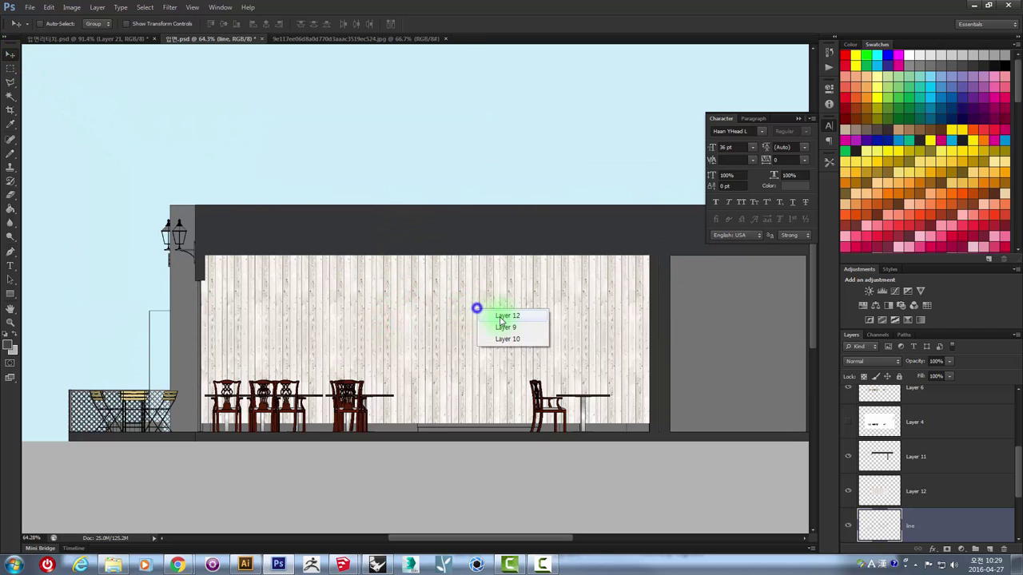
left_click(502, 317)
left_click_drag(451, 338, 323, 151)
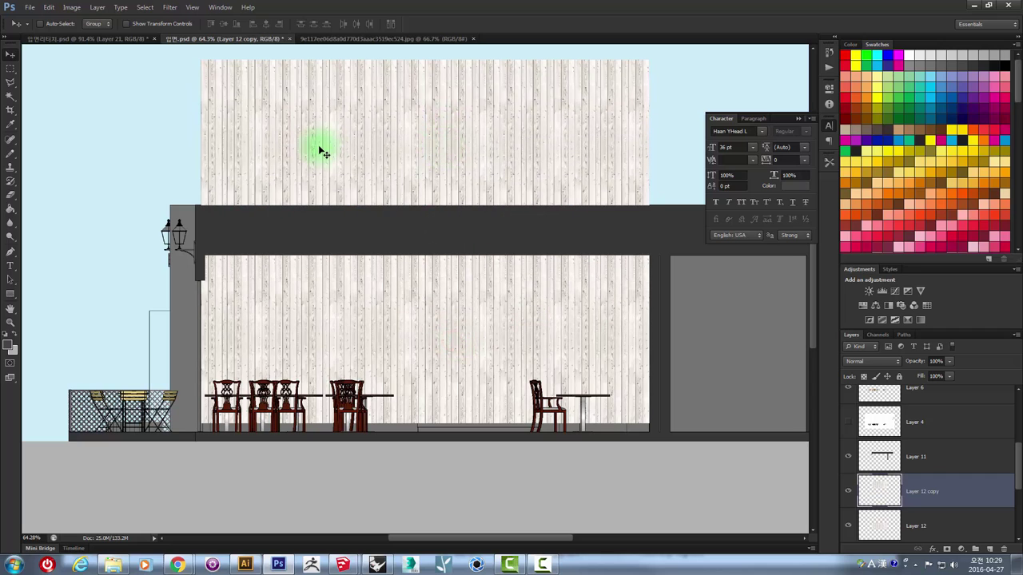
key("ctrl+t")
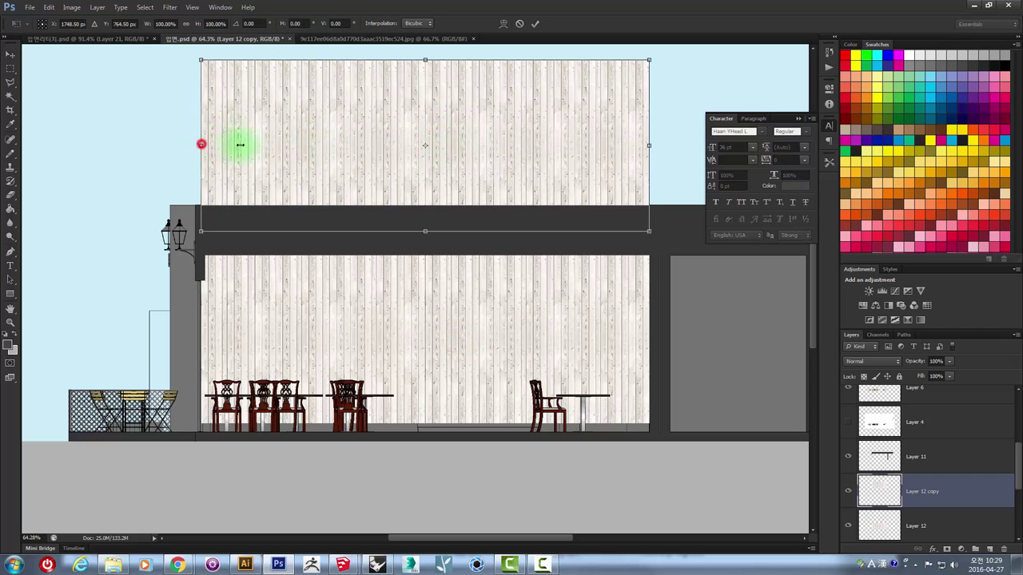
left_click_drag(240, 144, 314, 139)
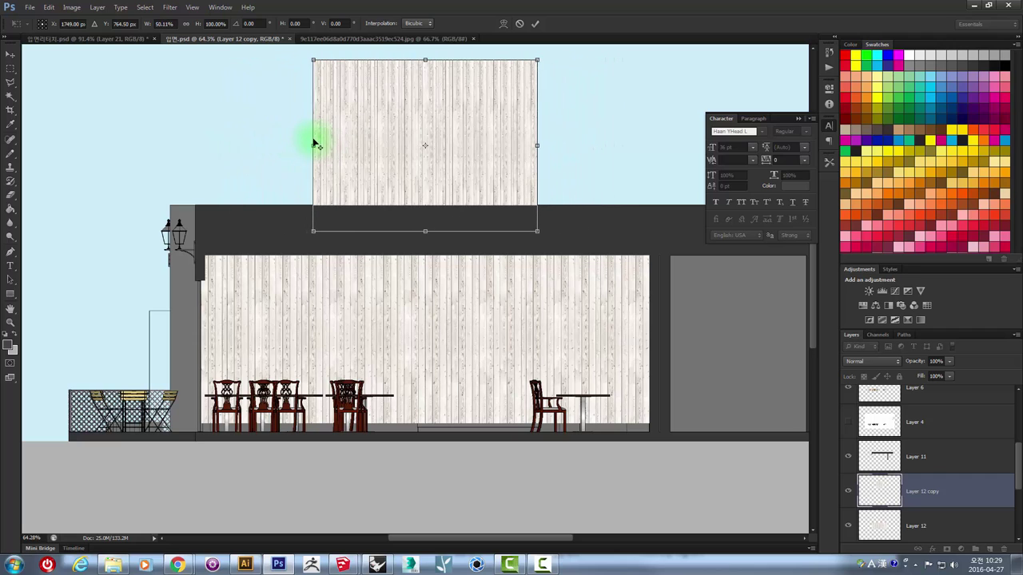
key("Return")
- Move the half-width wood copy down onto the wall and select both wood layers
mouse_move(392, 162)
left_mouse_down()
mouse_move(524, 326)
mouse_move(513, 339)
left_mouse_up()
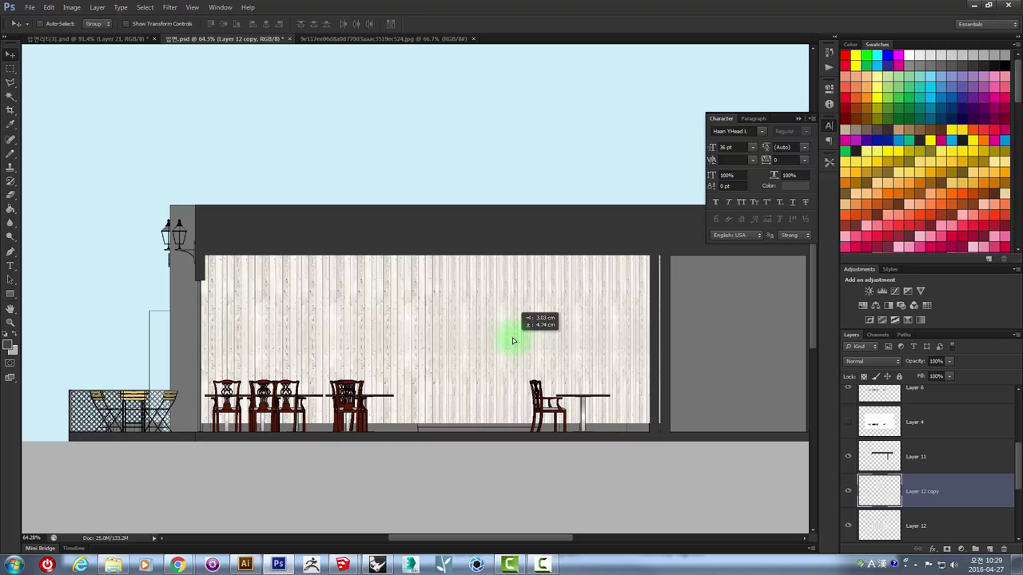
left_click_drag(515, 339, 513, 341)
left_click_drag(1018, 455, 1018, 466)
left_click(956, 475, "shift")
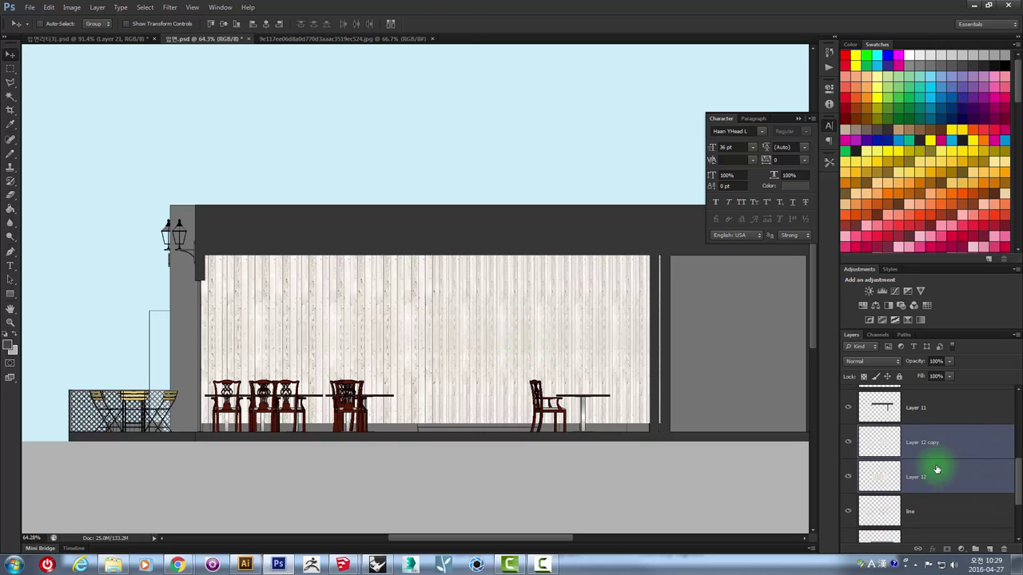
- Merge the two wood layers and mask them to the left and right wall panels
key("ctrl+e")
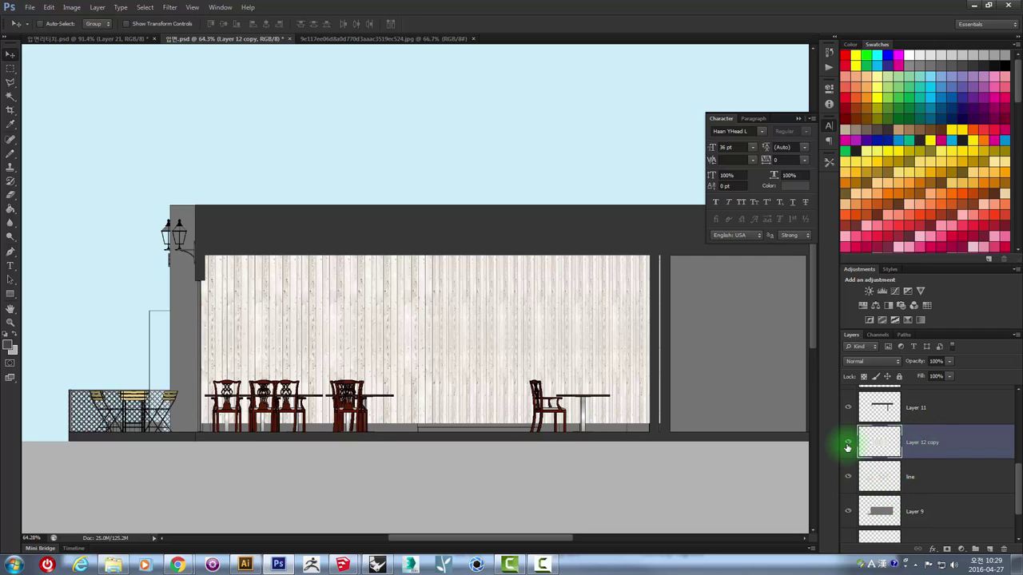
left_click(848, 448)
key("w")
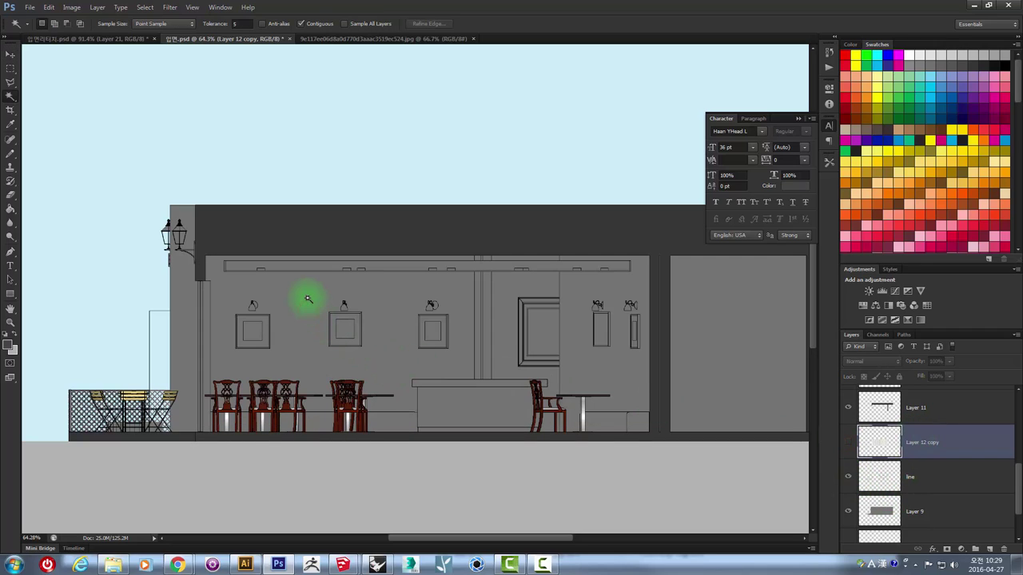
left_click(930, 479)
left_click(306, 308)
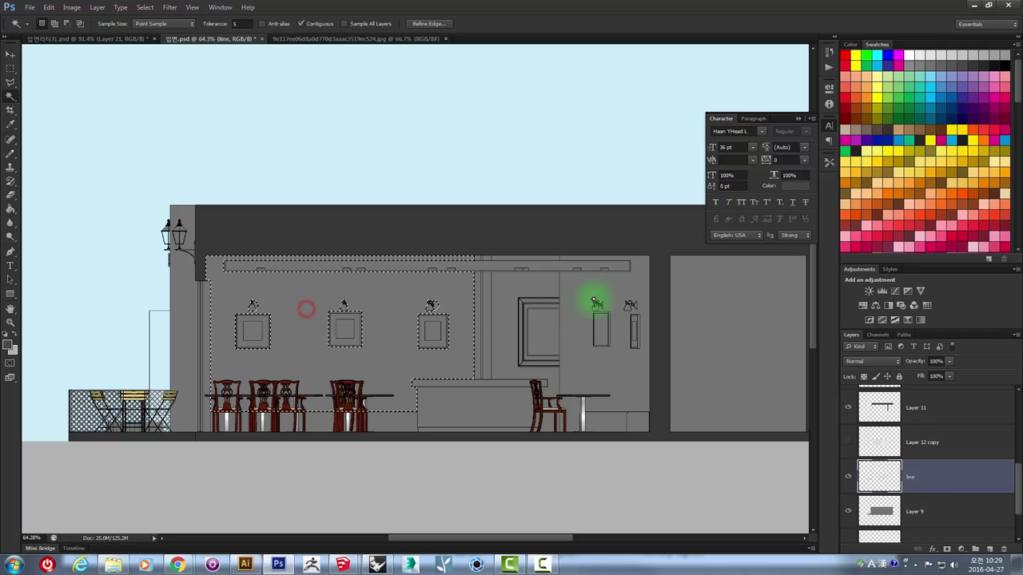
left_click(595, 301, "shift")
left_click(918, 452)
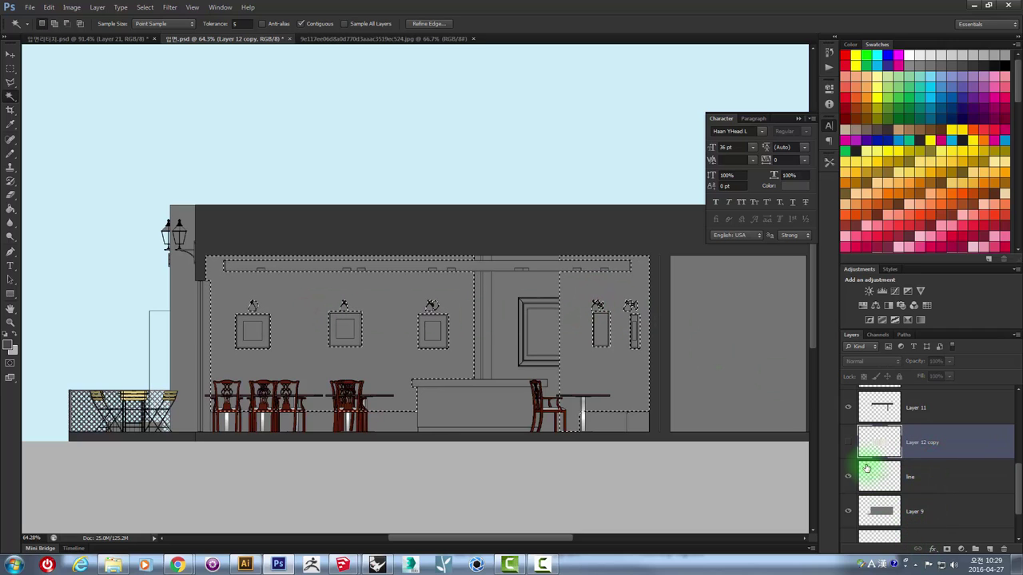
left_click(847, 441)
left_click(947, 549)
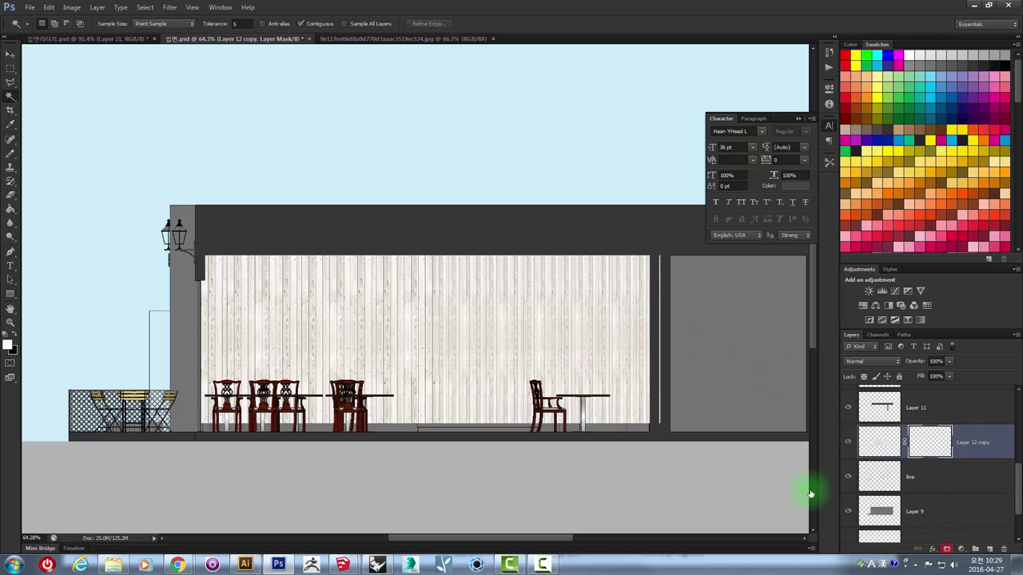
- Add an empty layer above the wood and load the wall mask as its selection
key("z")
left_click(575, 329, "alt")
left_click(423, 309, "alt")
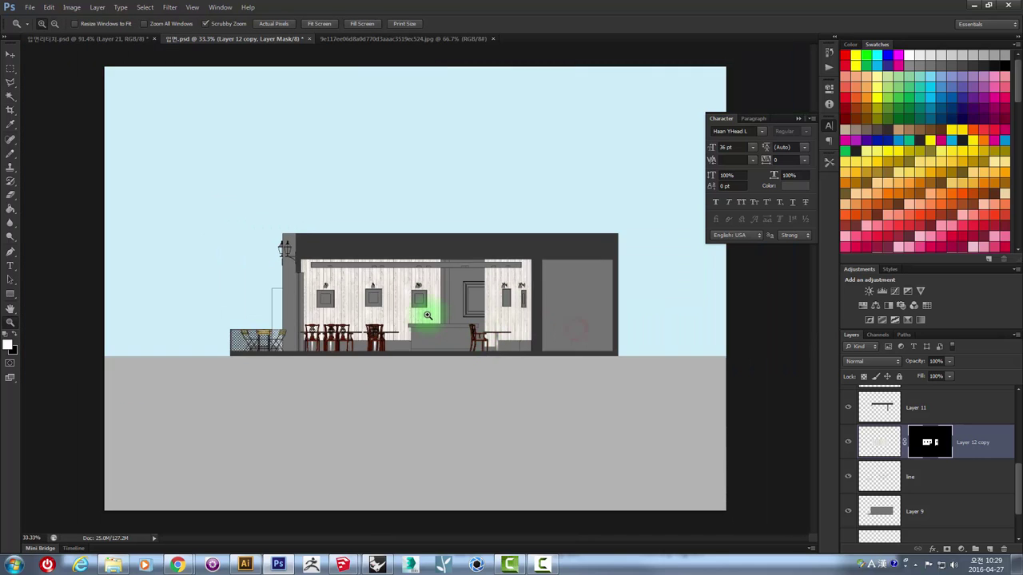
left_click(427, 315)
left_click(426, 315)
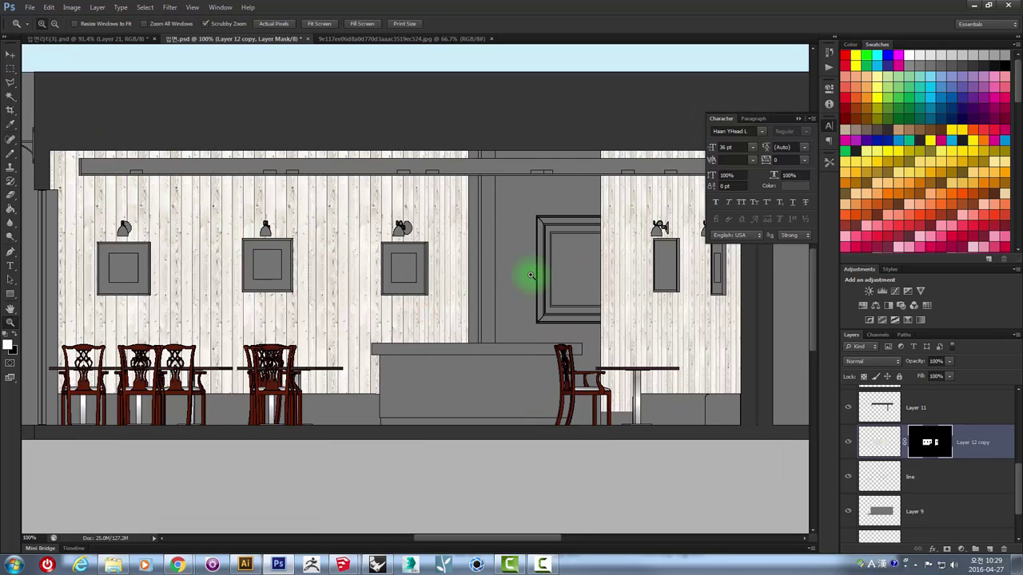
left_click_drag(462, 328, 458, 329)
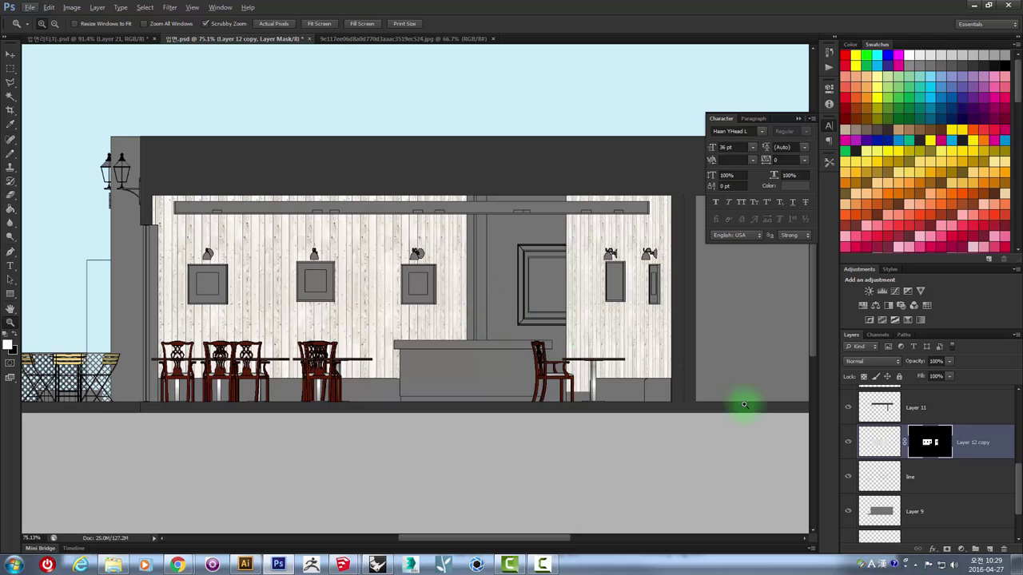
left_click(989, 550)
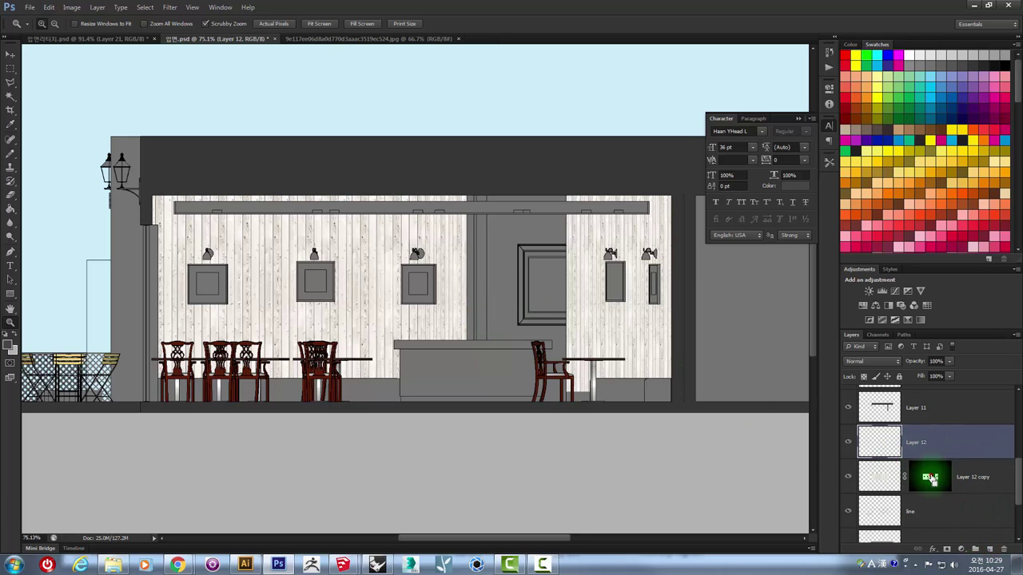
left_click(931, 479, "ctrl")
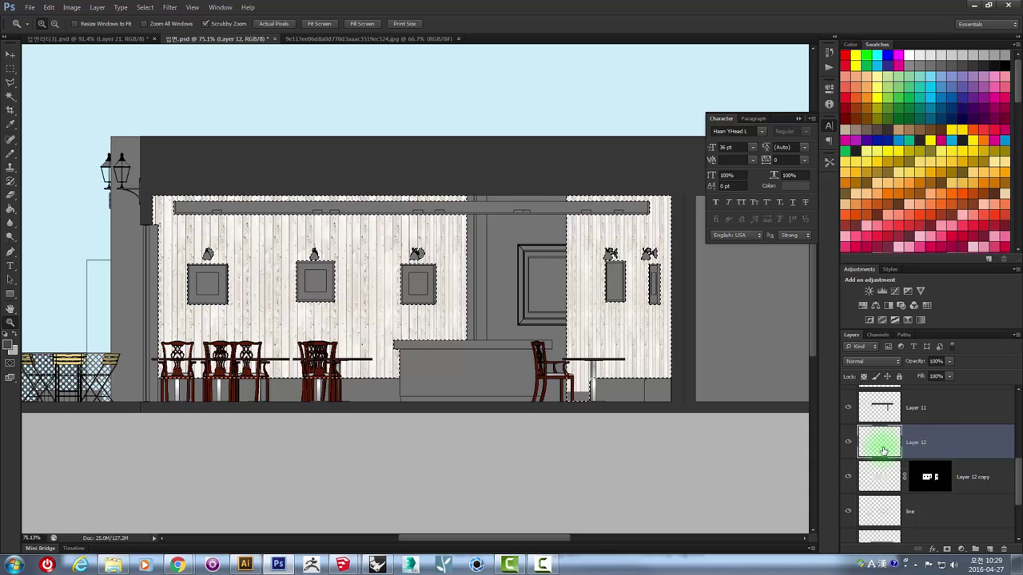
- Make the new layer visible and add another new layer masked to the wall areas
left_click(11, 69)
left_click(338, 246)
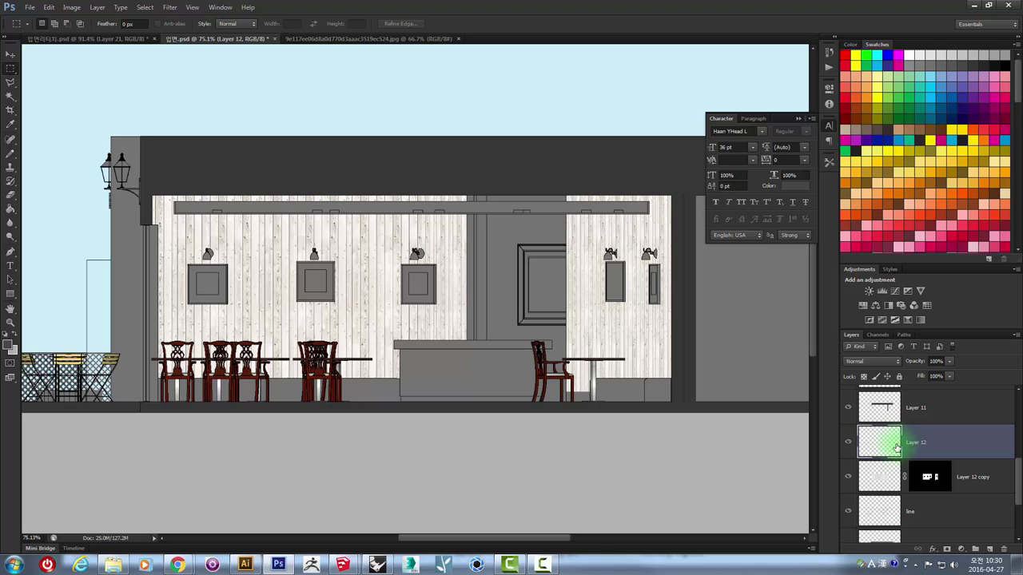
left_click(931, 478)
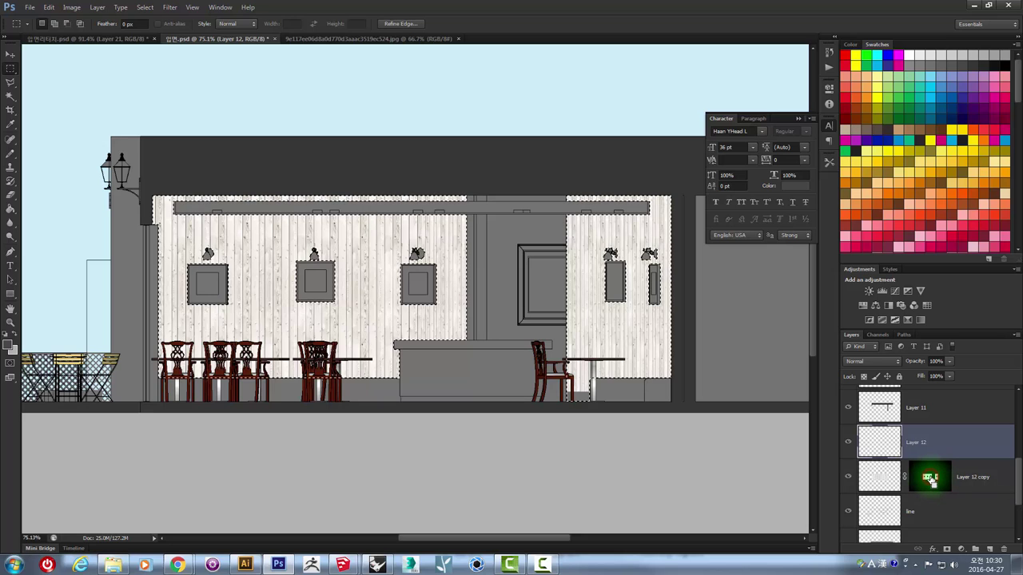
left_click(611, 252)
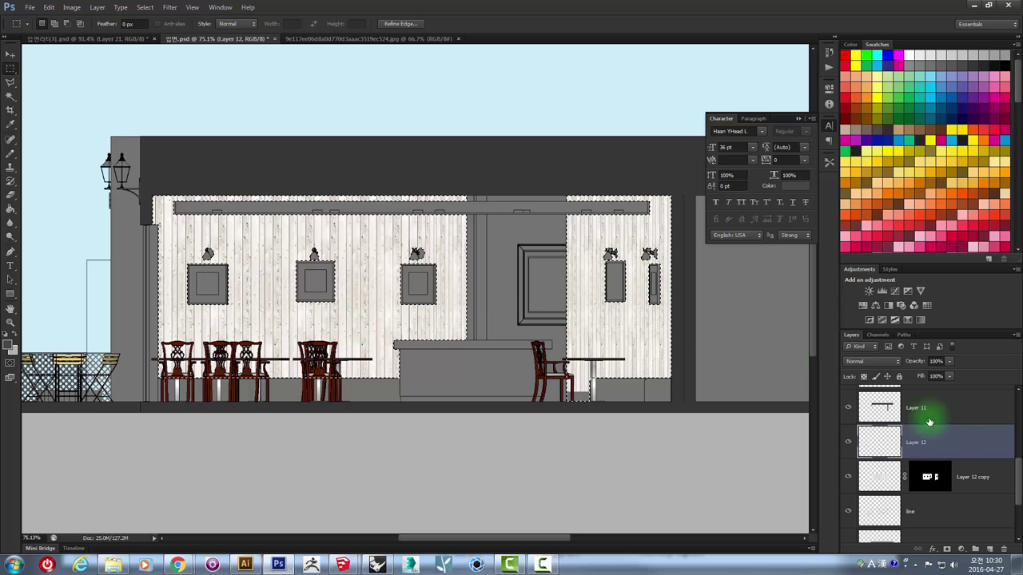
left_click(944, 438)
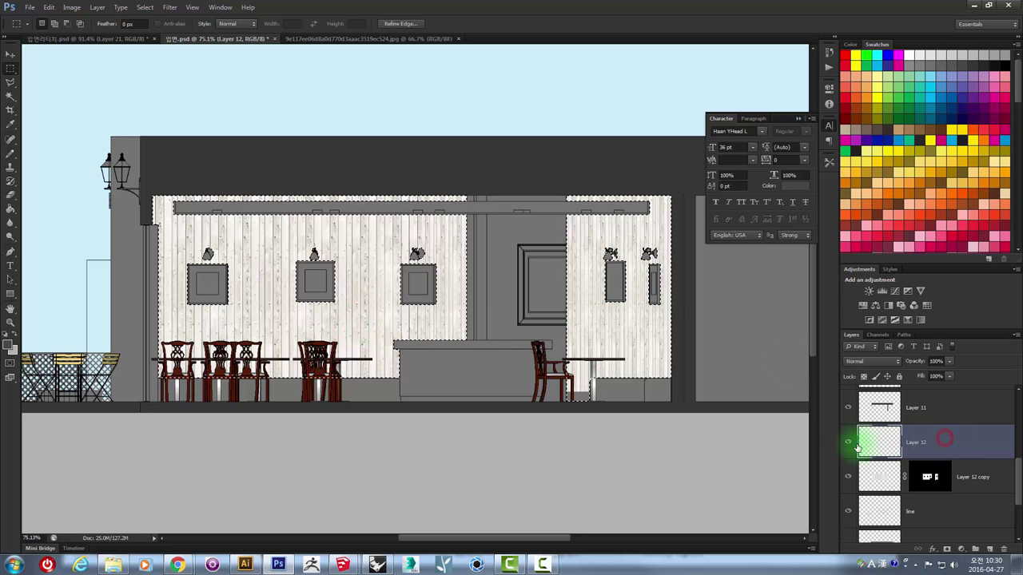
left_click(849, 443)
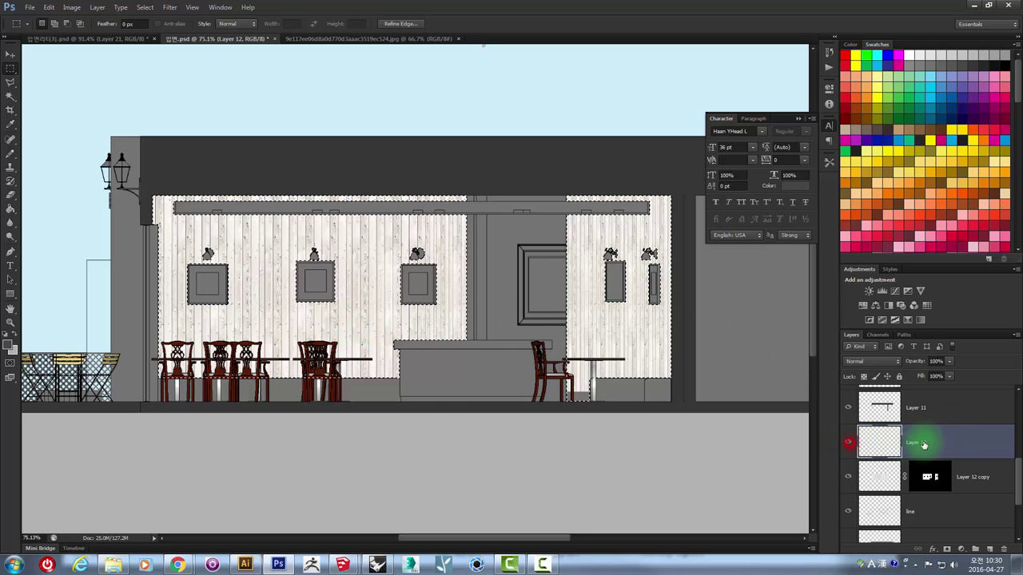
left_click(990, 552)
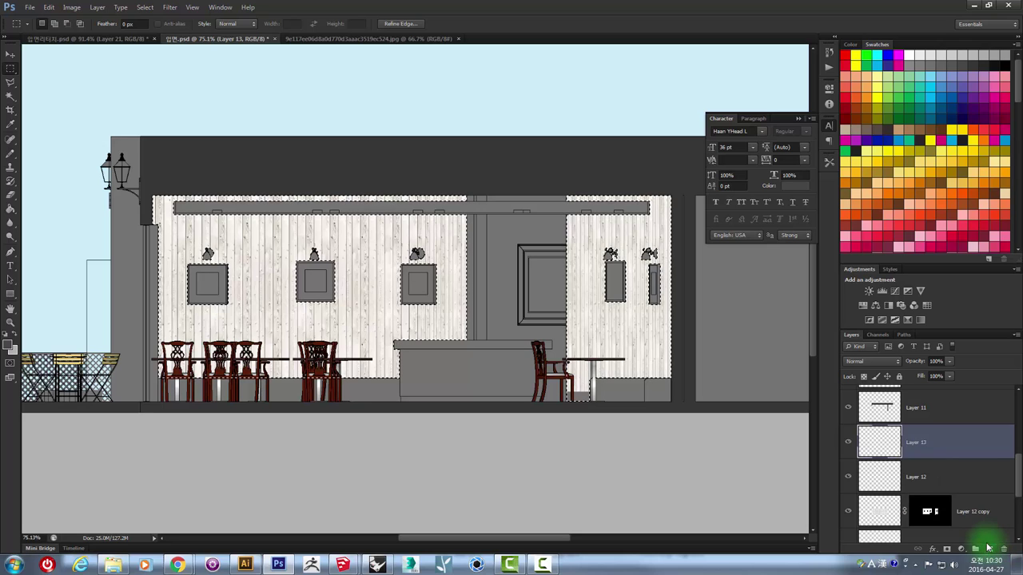
left_click(923, 475, "ctrl")
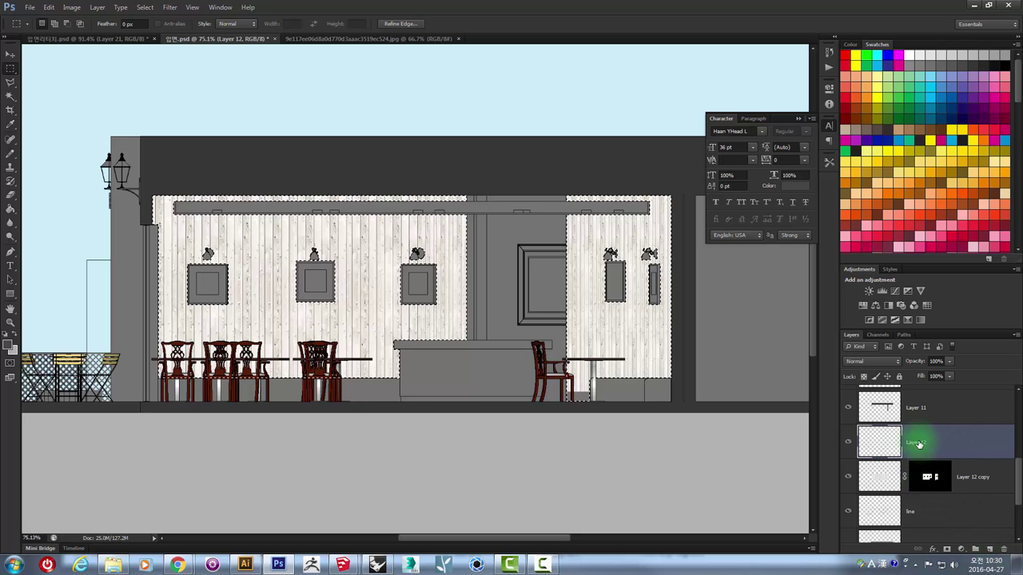
left_click(948, 550)
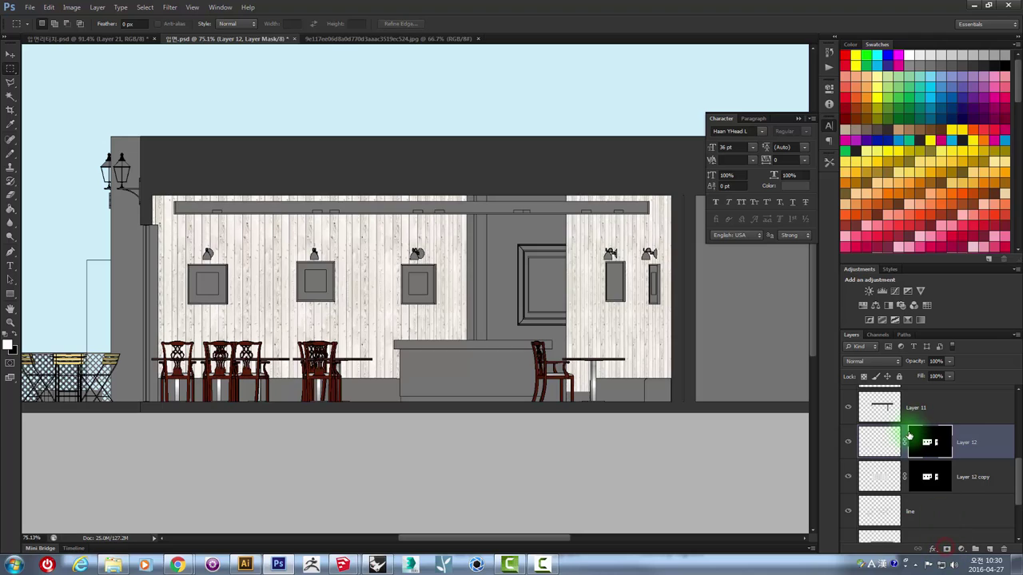
- Switch between image and mask thumbnails, ending with Layer 12's image pixels targeted
left_click(871, 443)
left_click(931, 441)
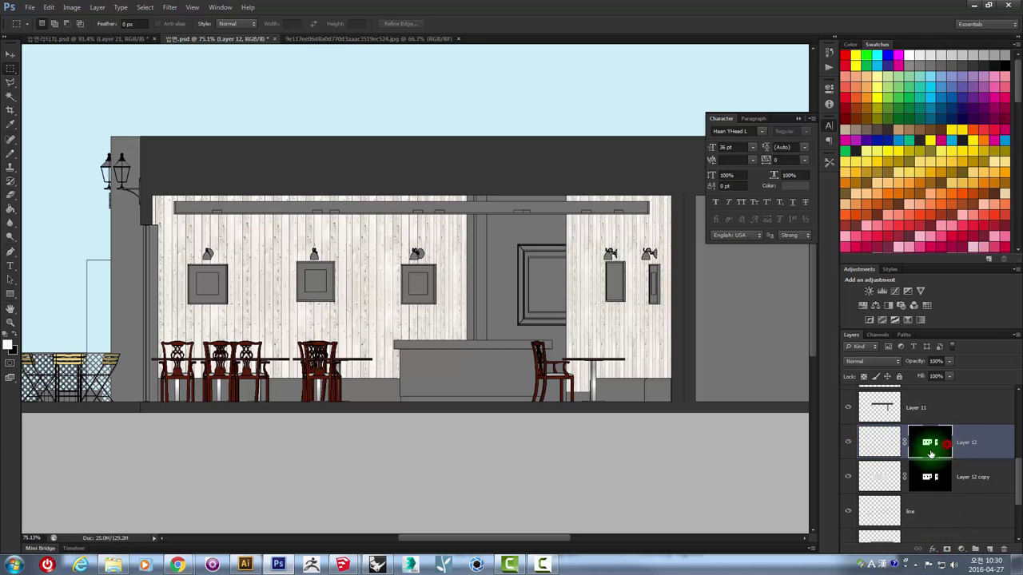
left_click(879, 442)
left_click(929, 441)
left_click(879, 441)
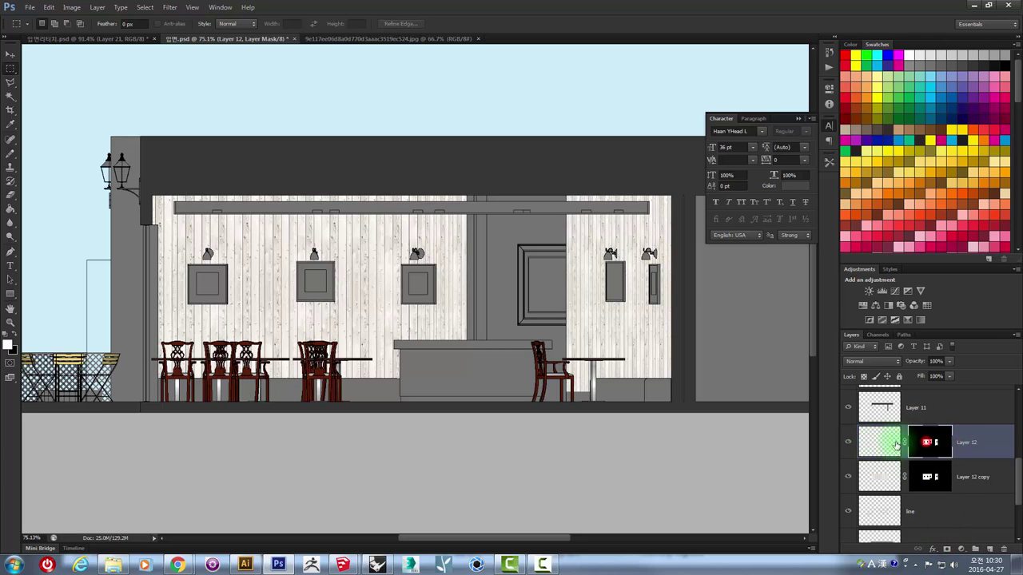
left_click(930, 442)
left_click(879, 441)
left_click(927, 442)
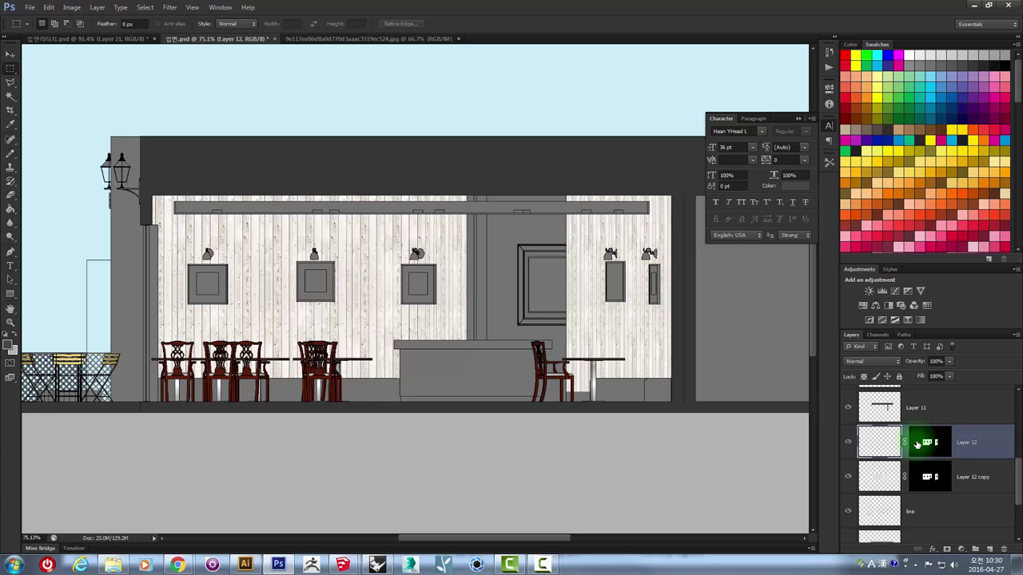
left_click(929, 475)
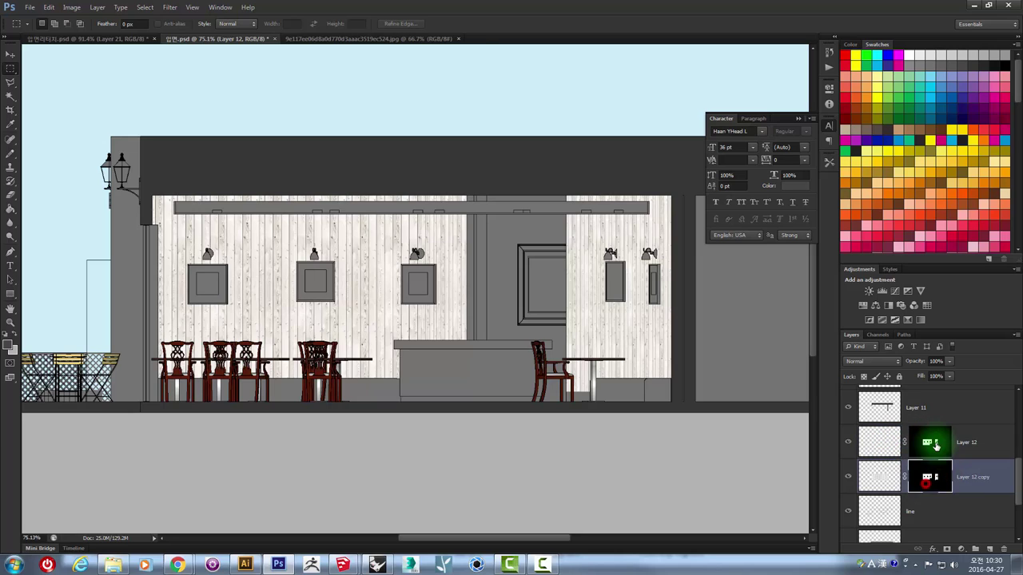
left_click(878, 478)
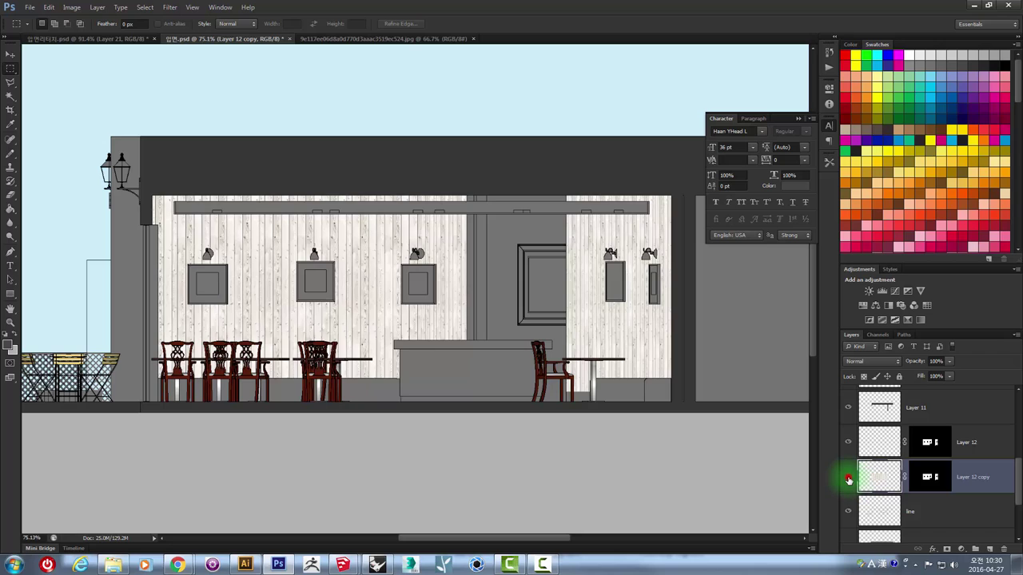
left_click(849, 478)
left_click(848, 478)
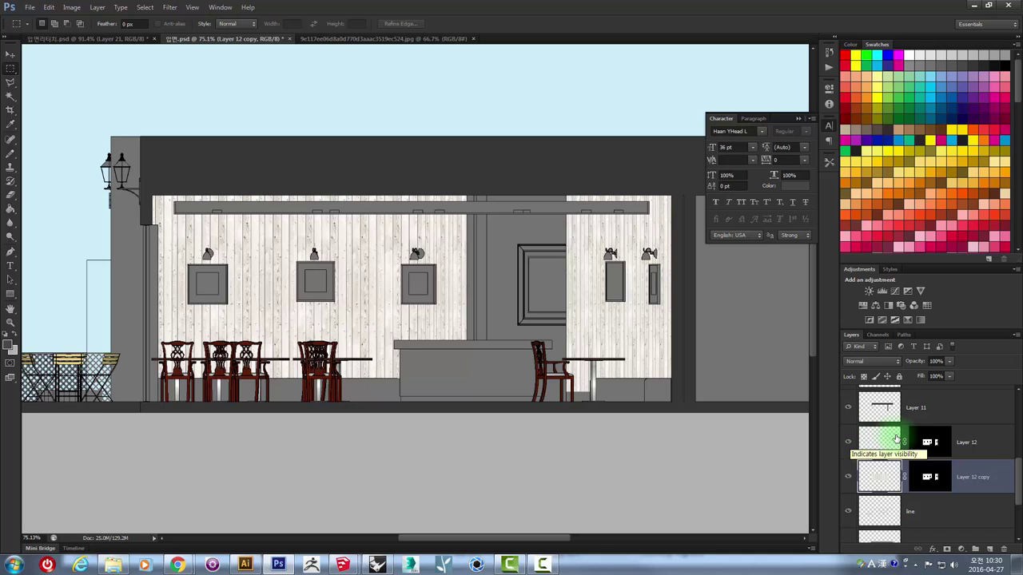
left_click(881, 449)
left_click(651, 382)
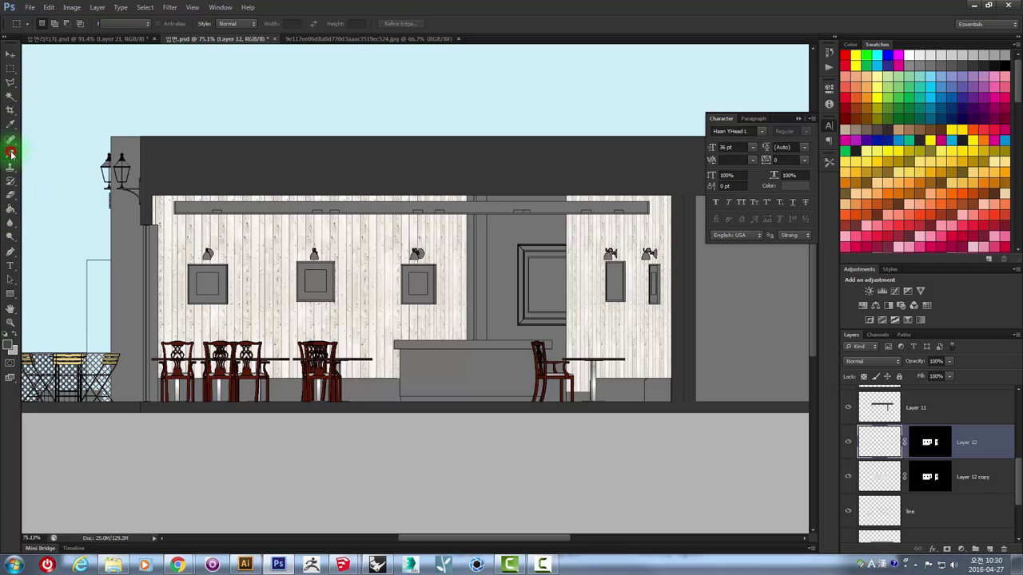
- Choose the Brush Tool with a dark grey 454545 foreground colour
left_click_drag(11, 154, 44, 163)
left_click(48, 156)
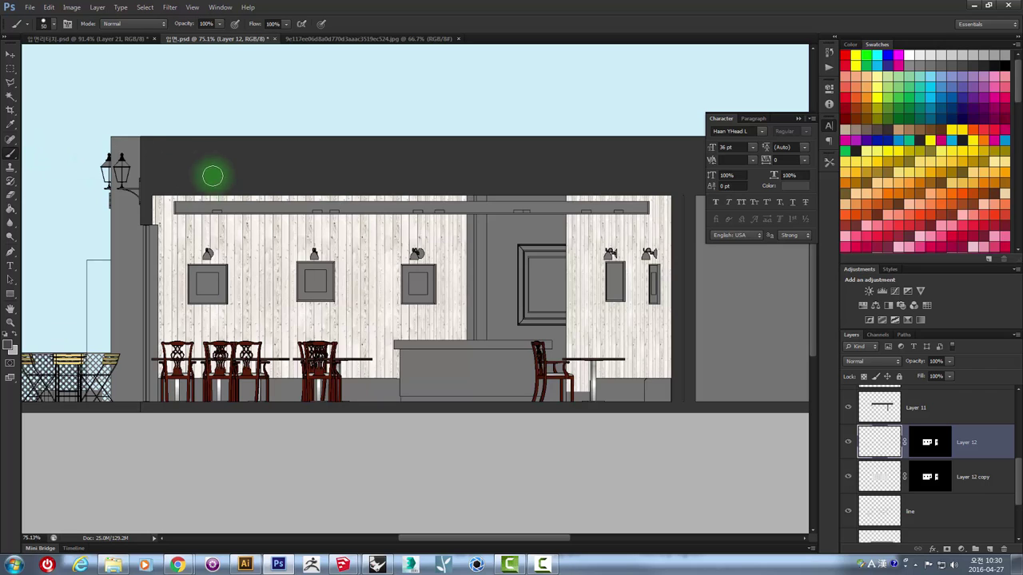
left_click(11, 346)
left_click_drag(392, 213, 352, 247)
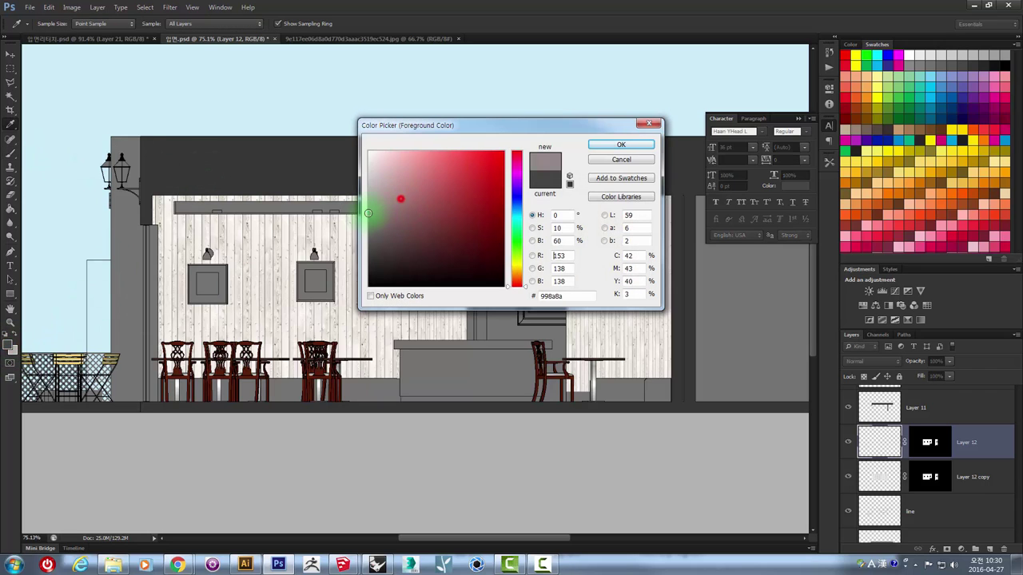
left_click(604, 144)
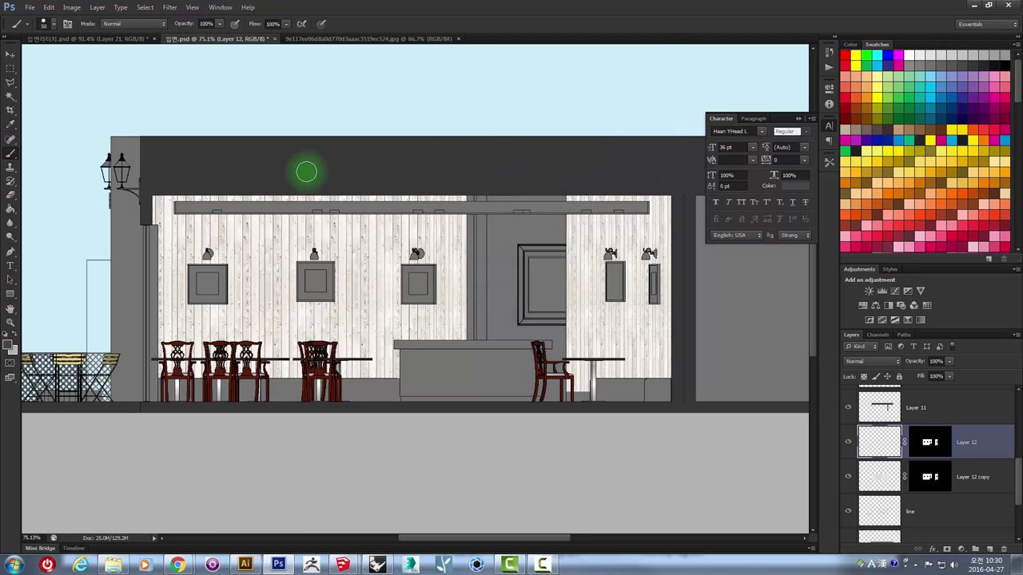
key("w")
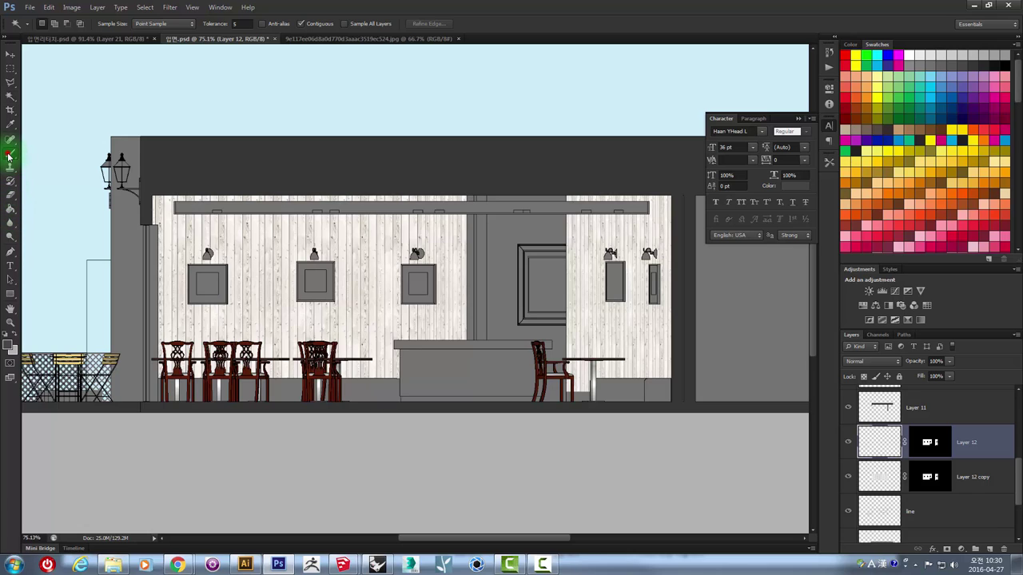
left_click(9, 155)
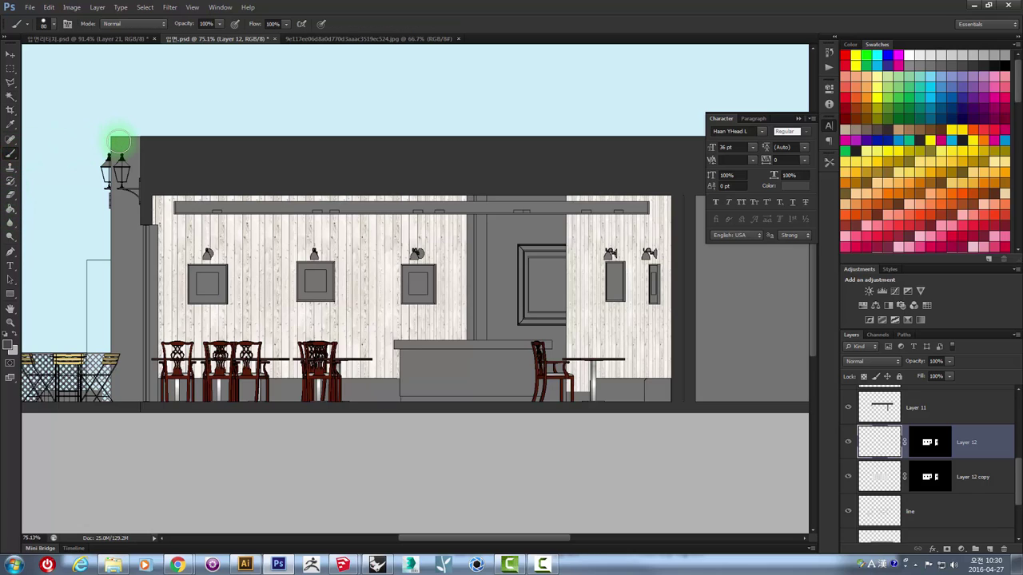
- Set the brush to 15% opacity with a soft 500 px round tip
key("]")
key("]")
key("]")
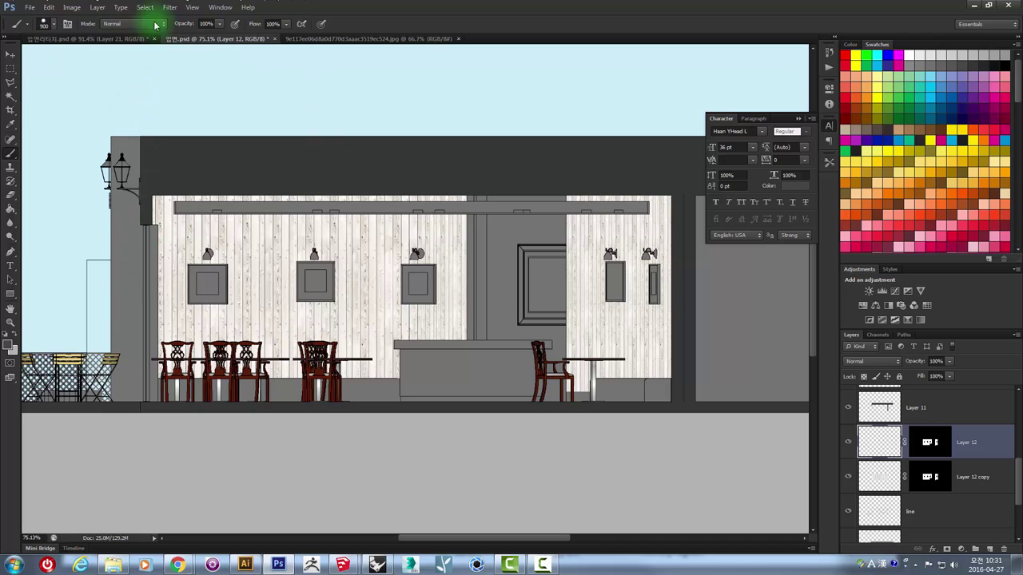
left_click(219, 24)
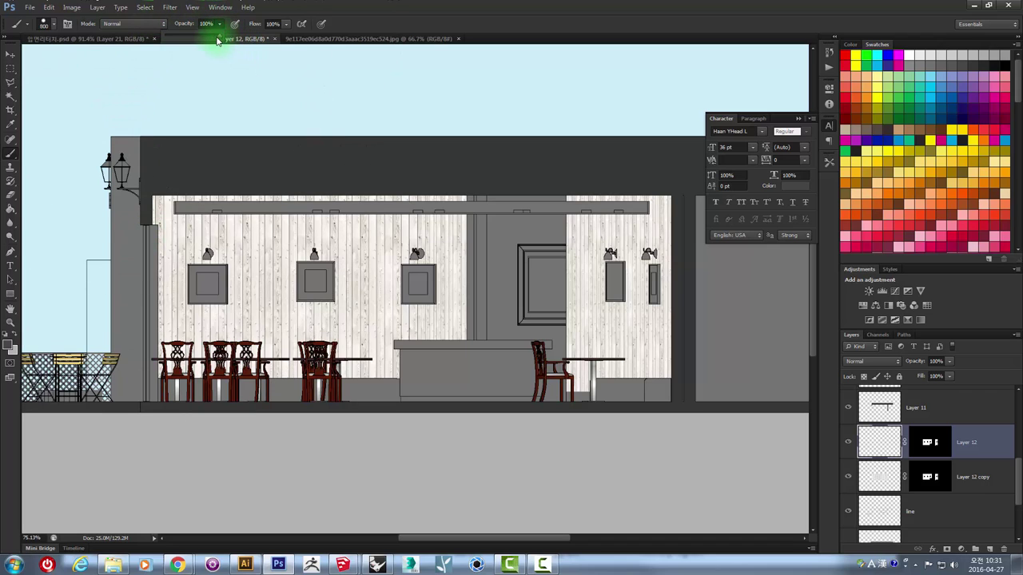
left_click_drag(216, 39, 183, 46)
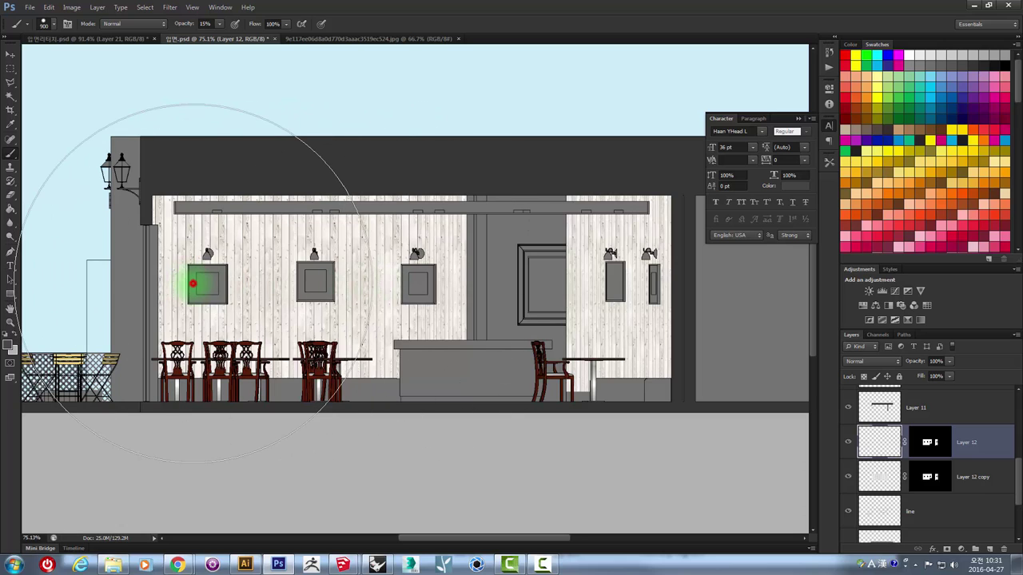
left_click(191, 284)
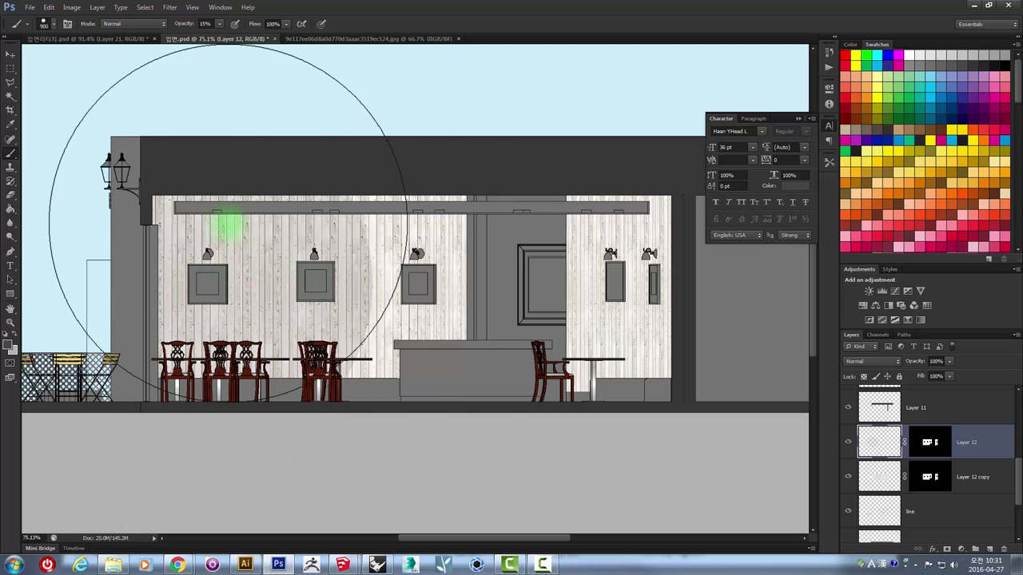
left_click(47, 25)
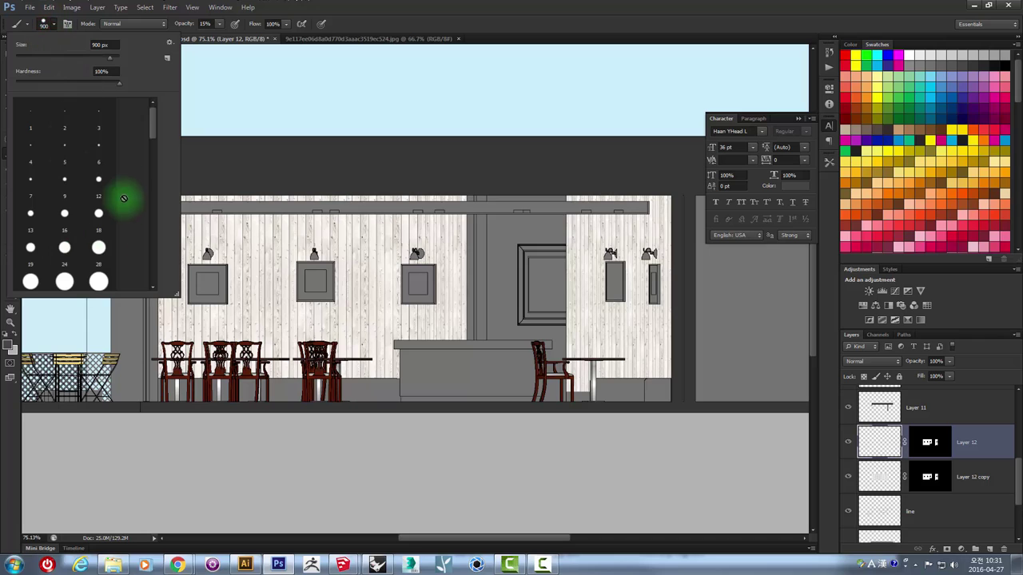
left_click_drag(151, 128, 151, 189)
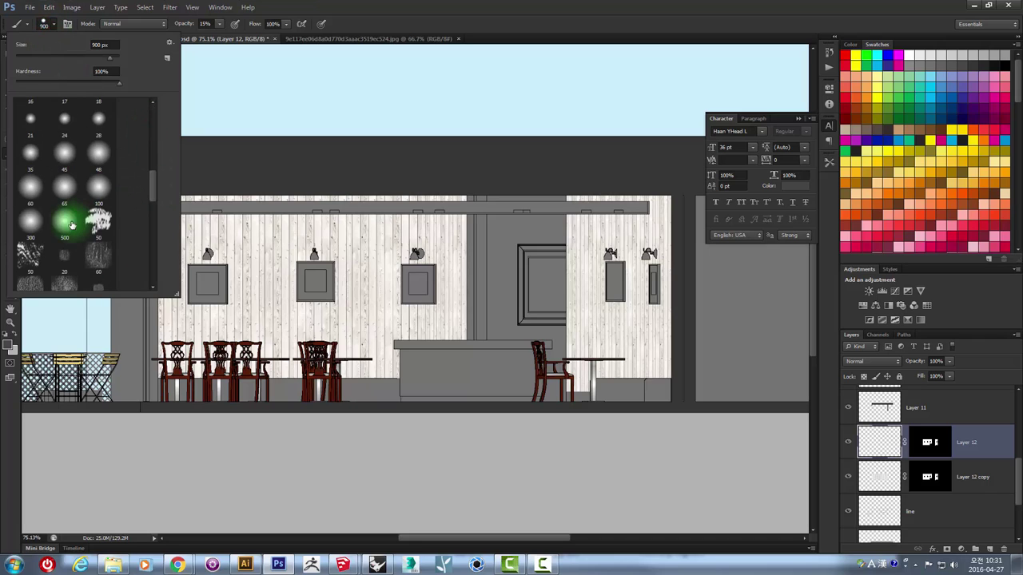
left_click(296, 86)
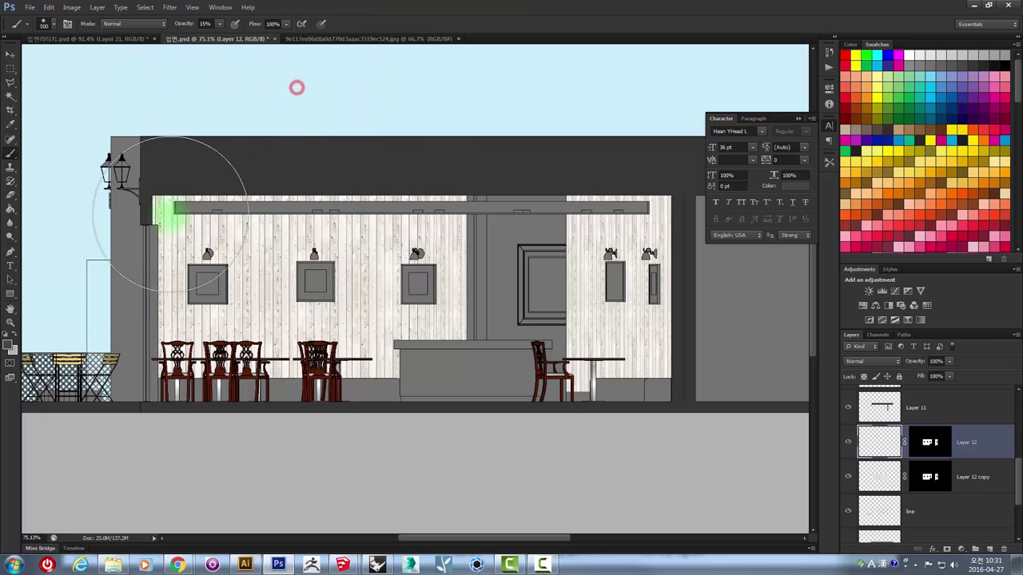
key("bracketright")
key("bracketright")
key("bracketright")
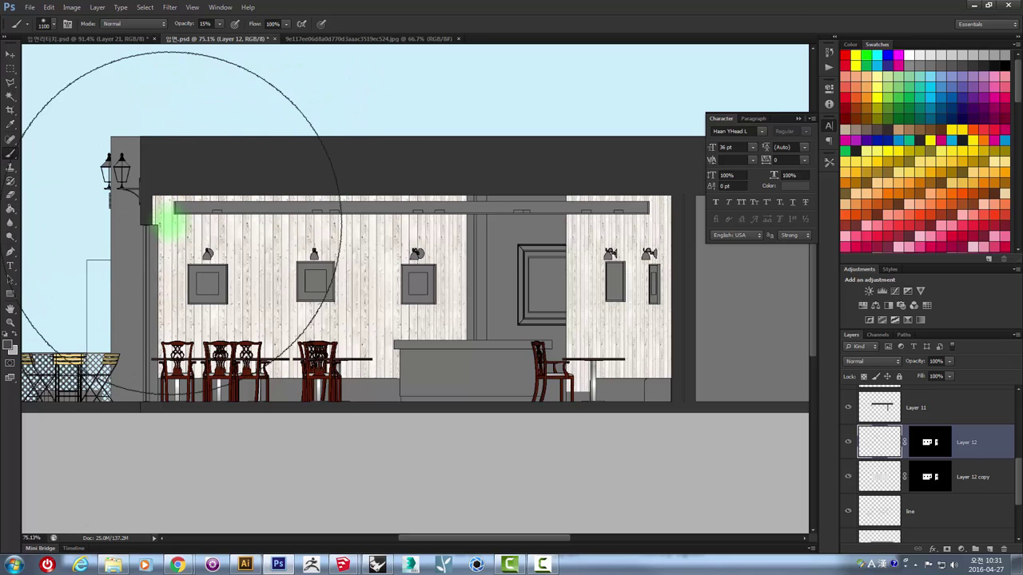
key("bracketright")
key("bracketright")
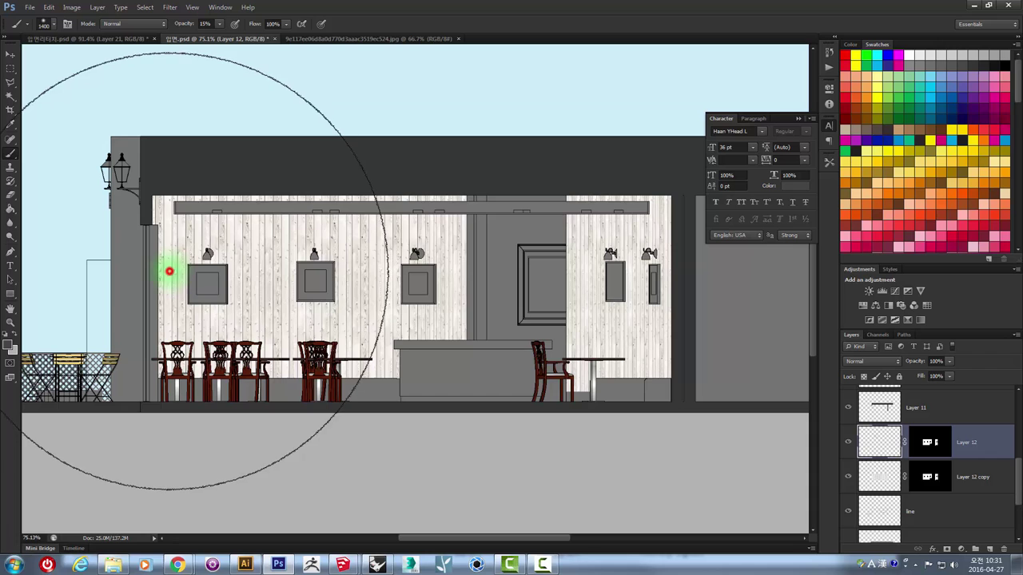
- Dab faint grey shading onto the plank wall around the left picture frame
left_click(166, 275)
left_click(168, 294)
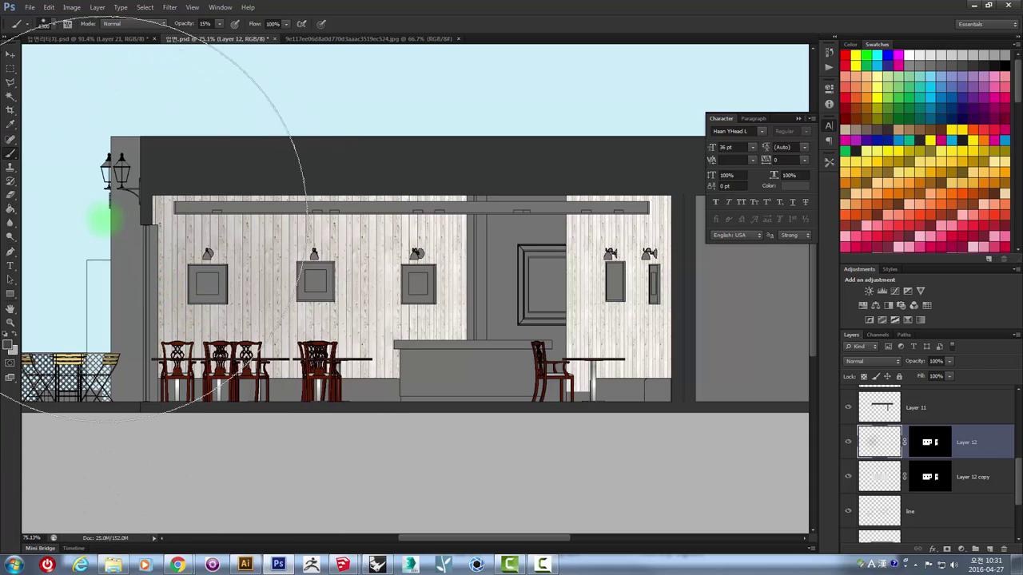
key("bracketleft")
key("bracketleft")
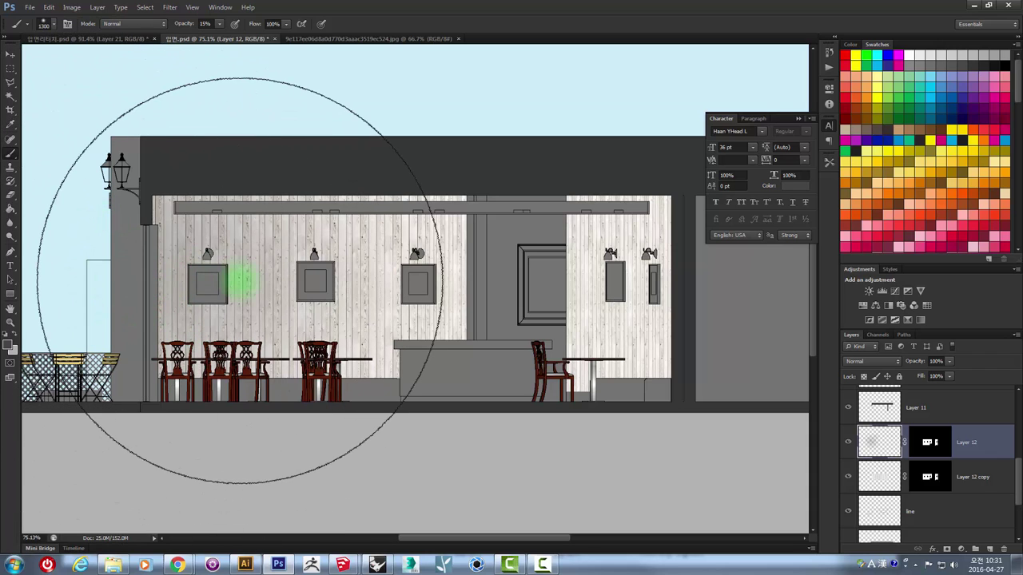
left_click(237, 280)
key("bracketright")
key("bracketleft")
key("bracketleft")
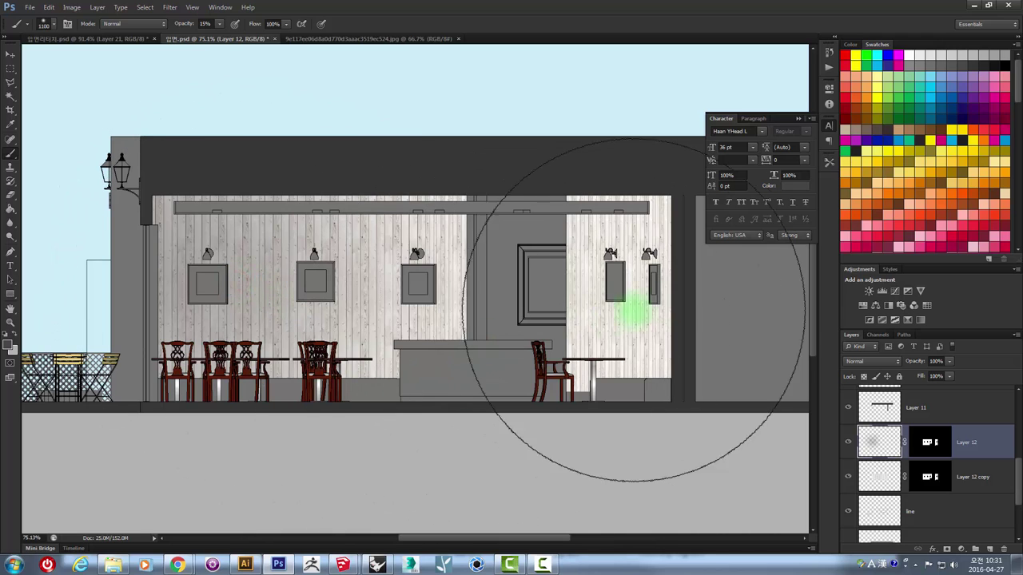
key("bracketleft")
key("bracketleft")
key("bracketleft")
key("bracketleft")
key("bracketleft")
key("bracketleft")
key("bracketright")
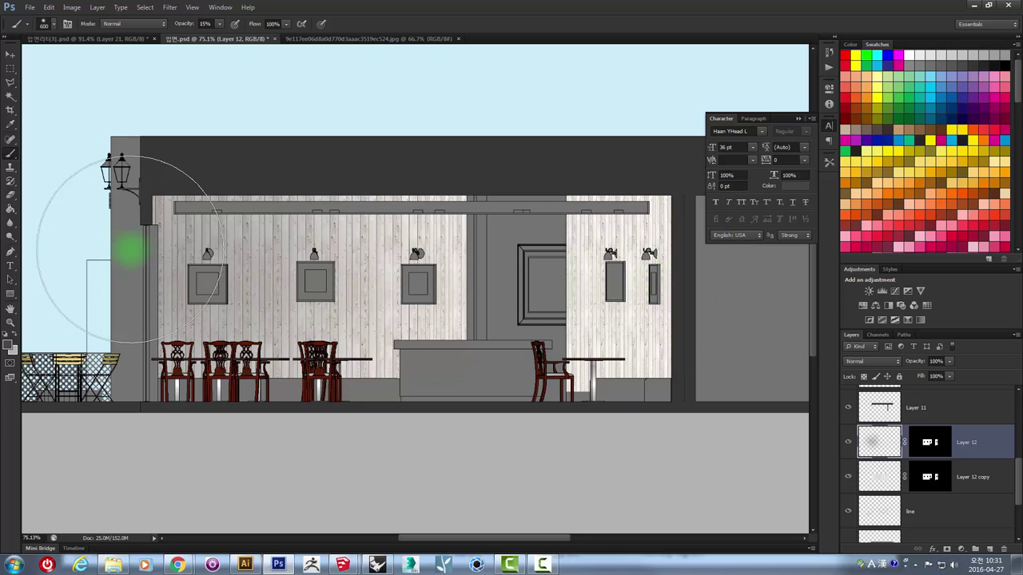
- Shade the wall and ceiling edge beside the lantern with larger soft strokes
key("bracketright")
key("bracketright")
key("bracketright")
key("bracketright")
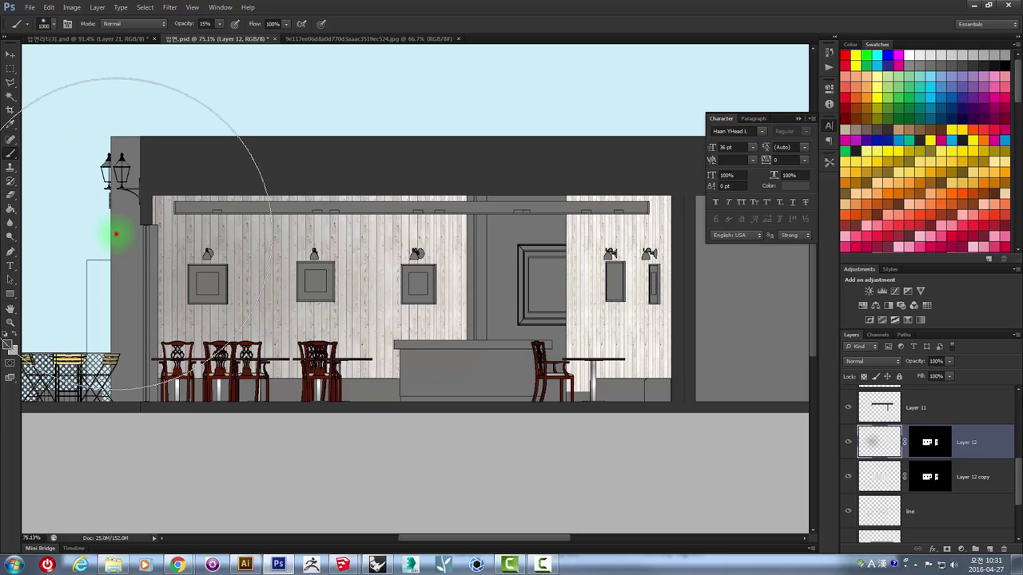
key("bracketright")
mouse_move(147, 318)
left_mouse_down()
mouse_move(197, 303)
mouse_move(195, 228)
mouse_move(162, 213)
left_mouse_up()
mouse_move(136, 311)
left_mouse_down()
mouse_move(139, 383)
mouse_move(207, 197)
left_mouse_up()
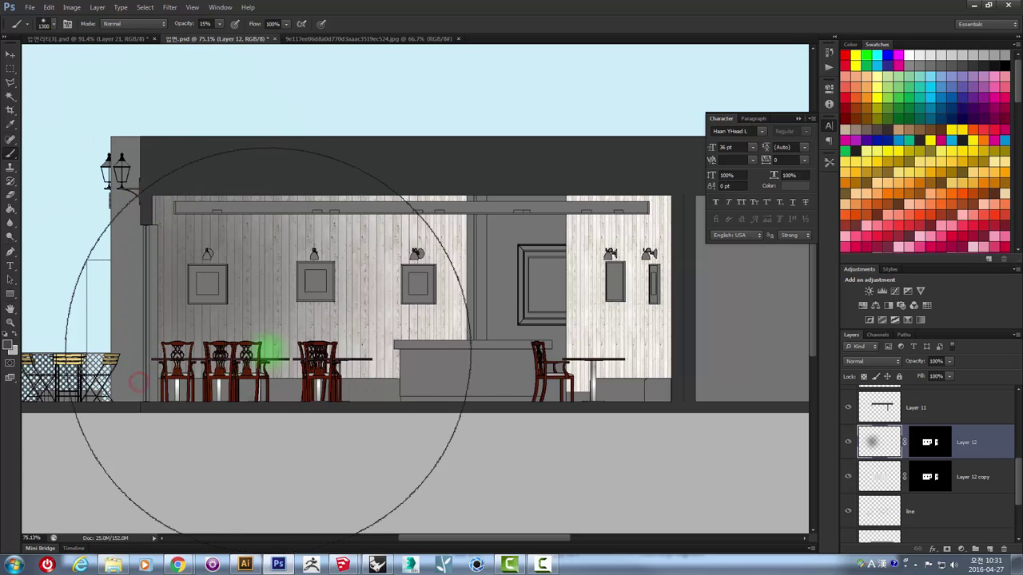
key("bracketright")
key("bracketright")
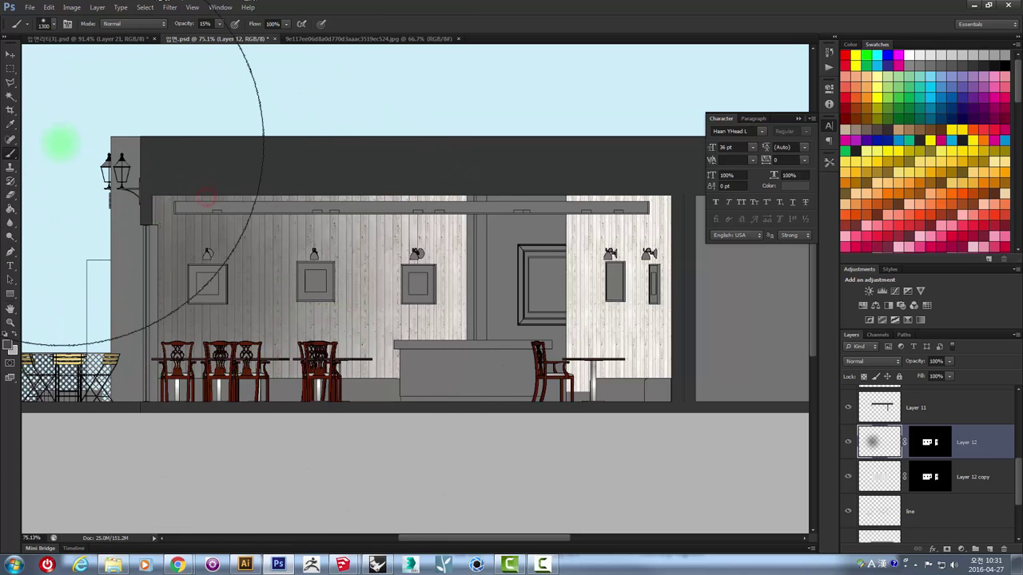
left_click(10, 68)
left_click(322, 249)
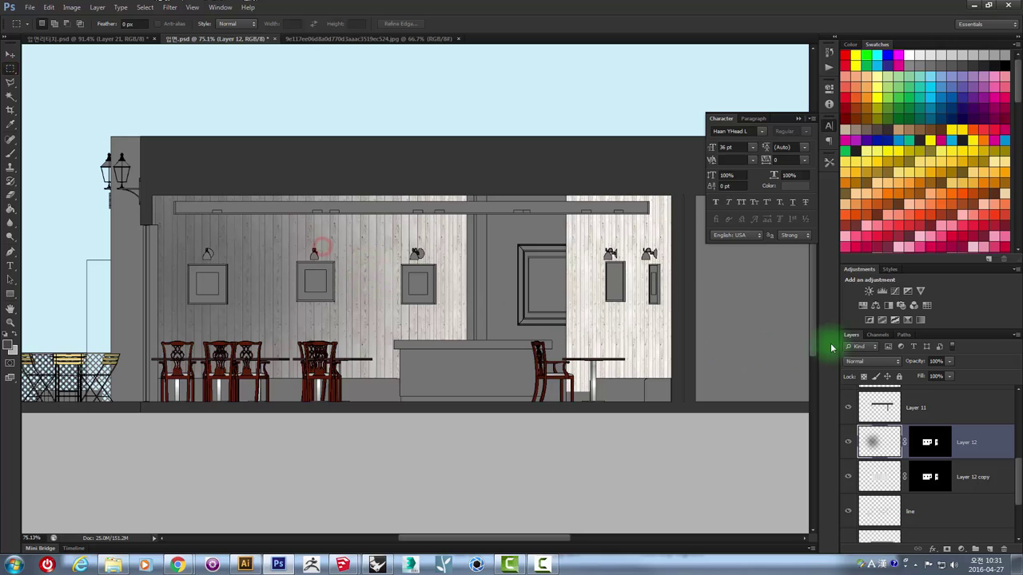
- Set Layer 12 to Multiply at 58% opacity, then zoom in on the plank wall
left_click(877, 362)
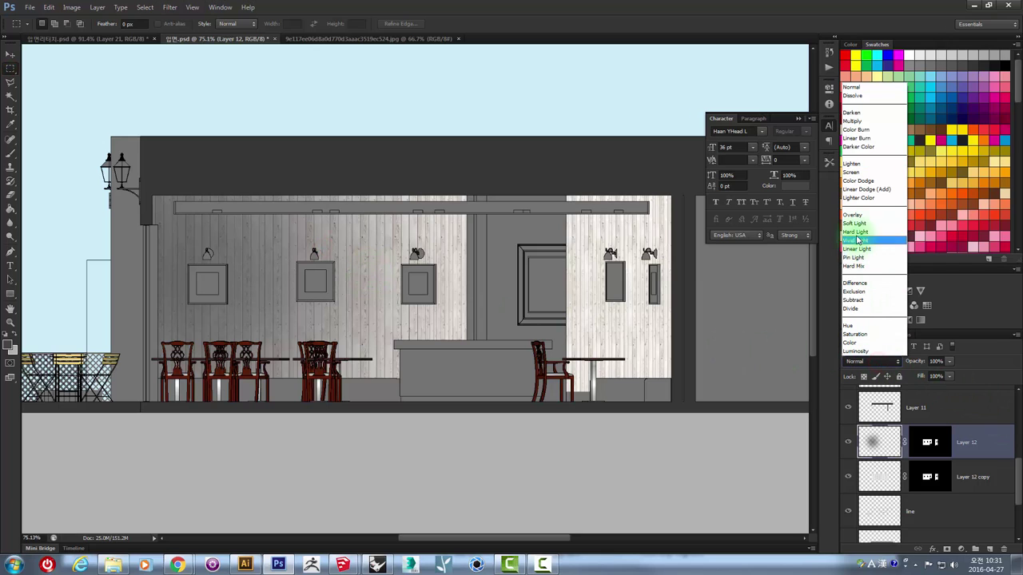
left_click(859, 122)
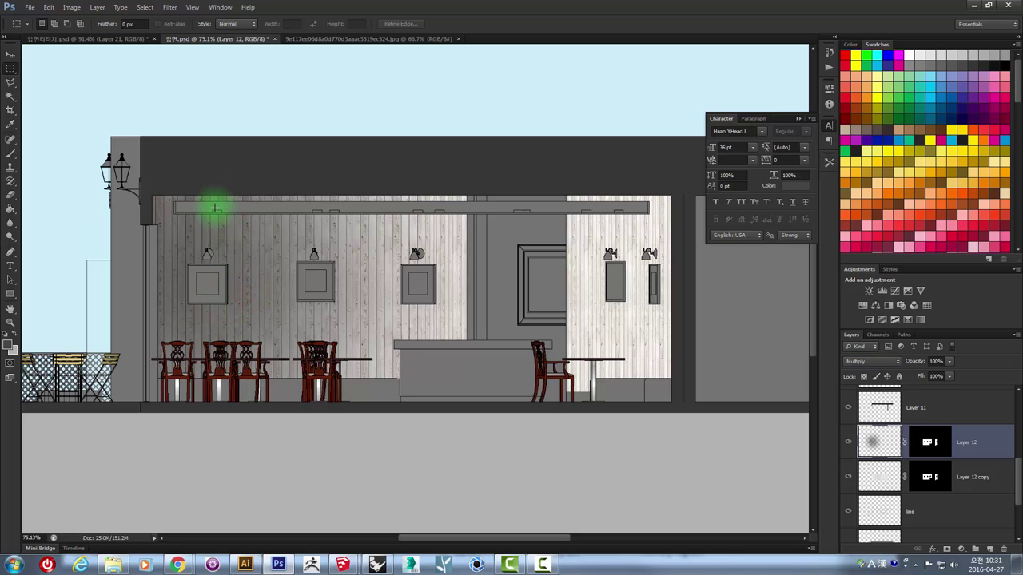
key("z")
left_click(234, 249, "alt")
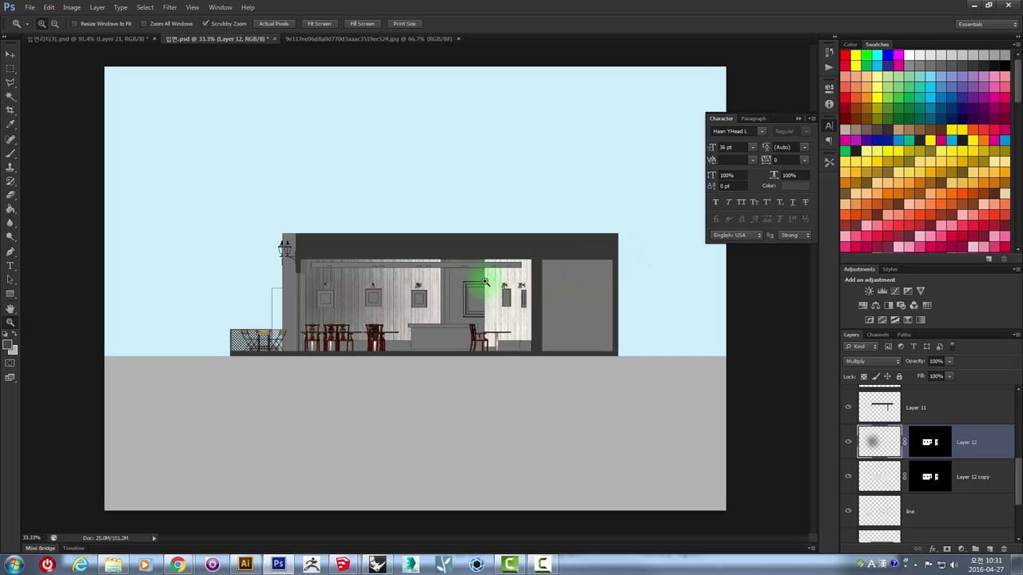
left_click_drag(344, 297, 383, 297)
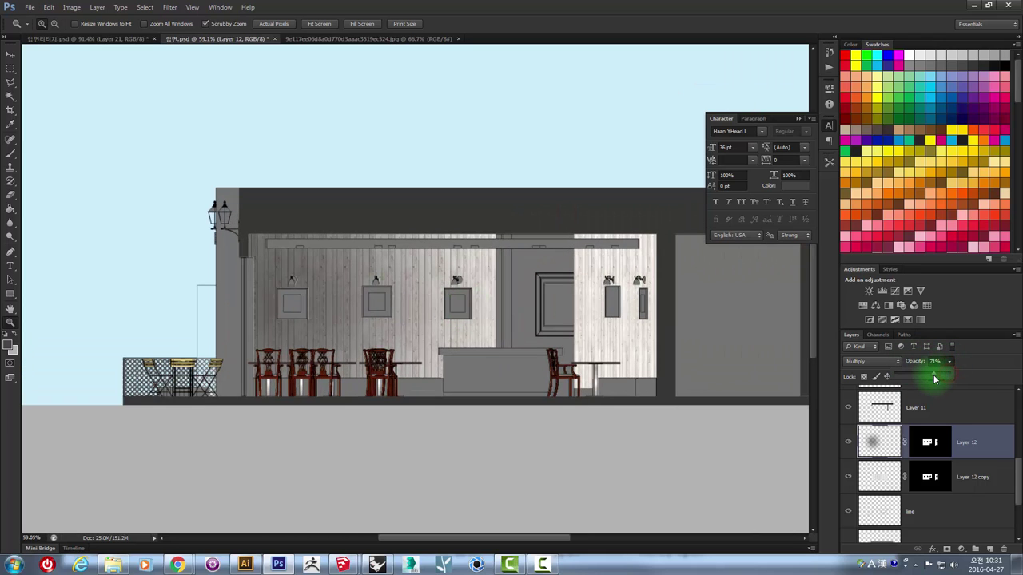
left_click_drag(935, 380, 927, 379)
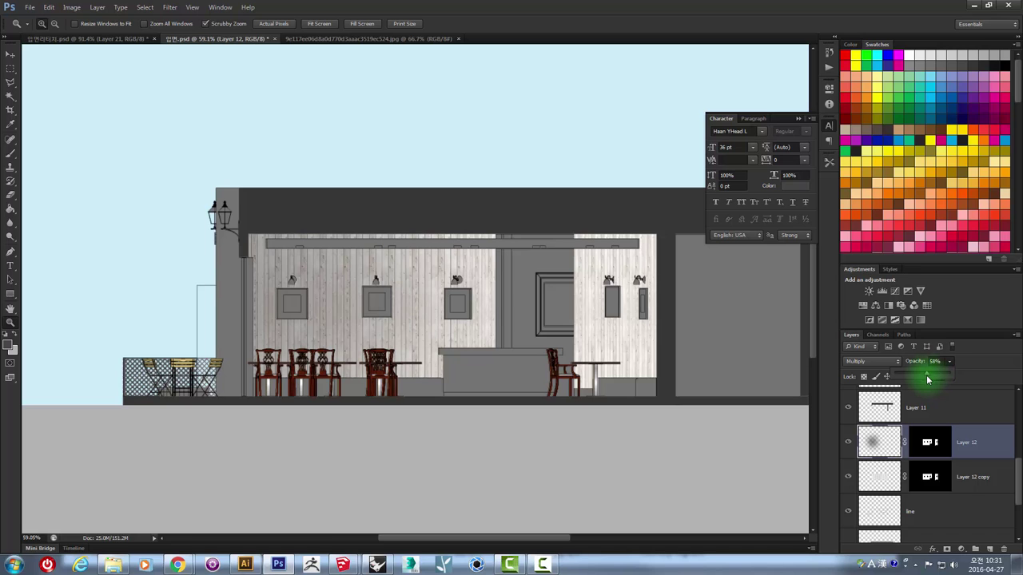
mouse_move(258, 279)
left_mouse_down()
mouse_move(285, 284)
mouse_move(276, 287)
left_mouse_up()
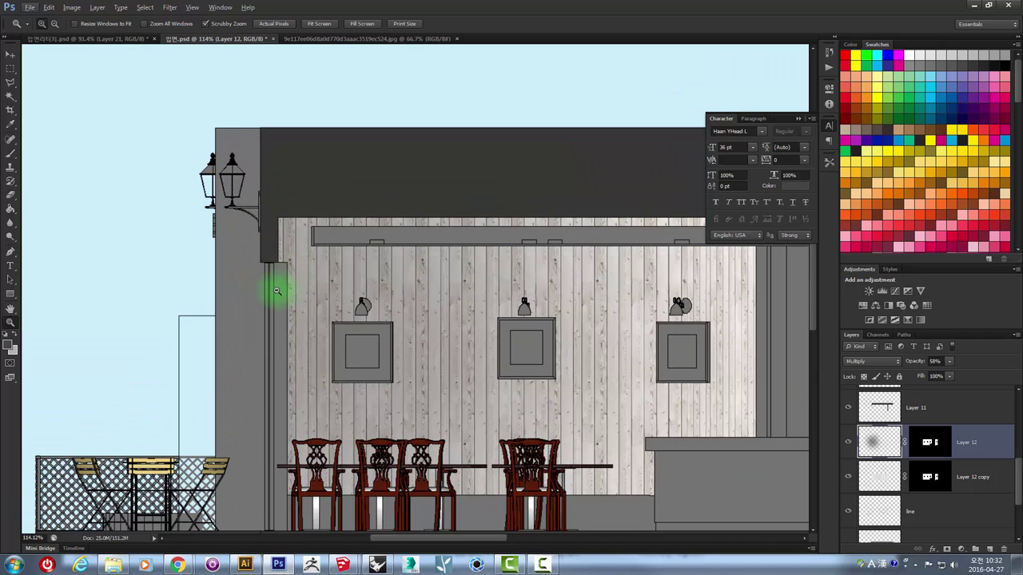
- Pan around the reference elevation's brick pillar, café and right end to inspect it
left_click(82, 39)
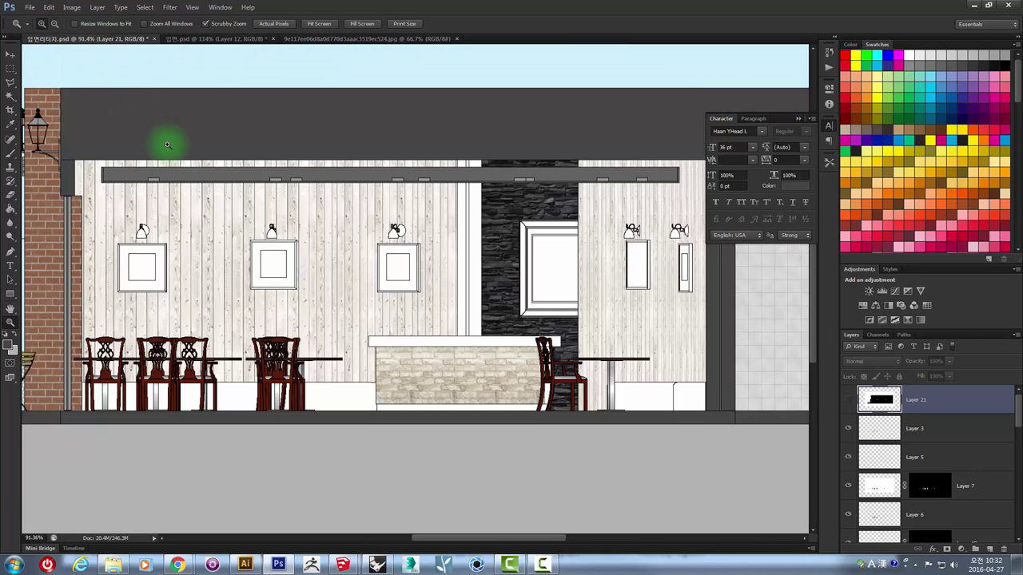
left_click_drag(185, 241, 197, 269)
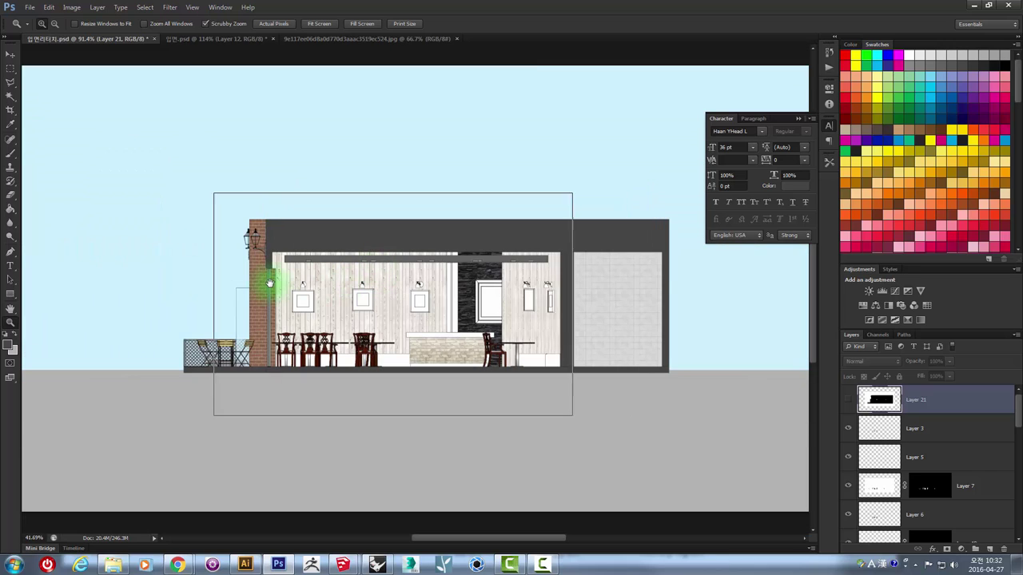
key("m")
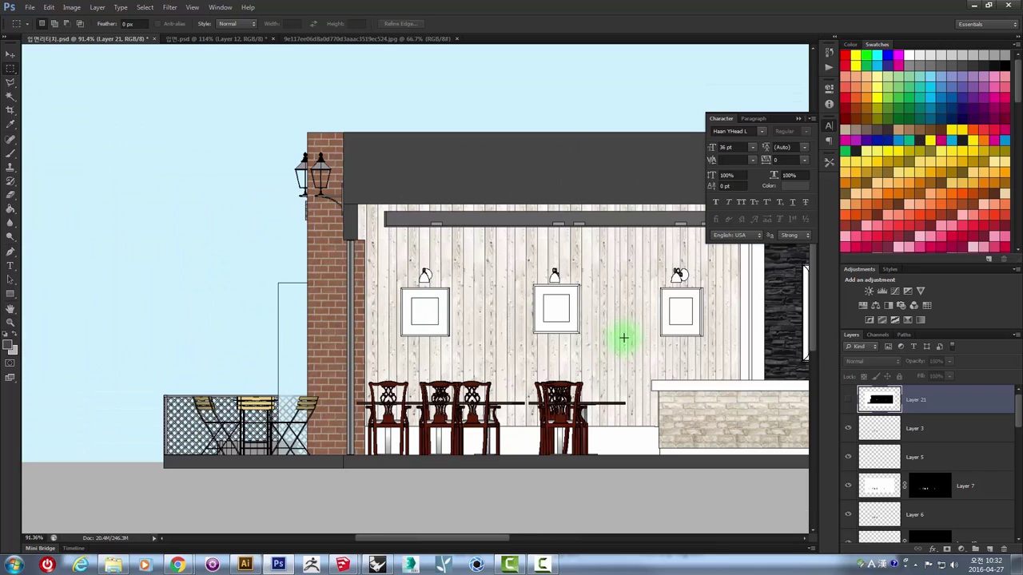
scroll(445, 282, "down", 3)
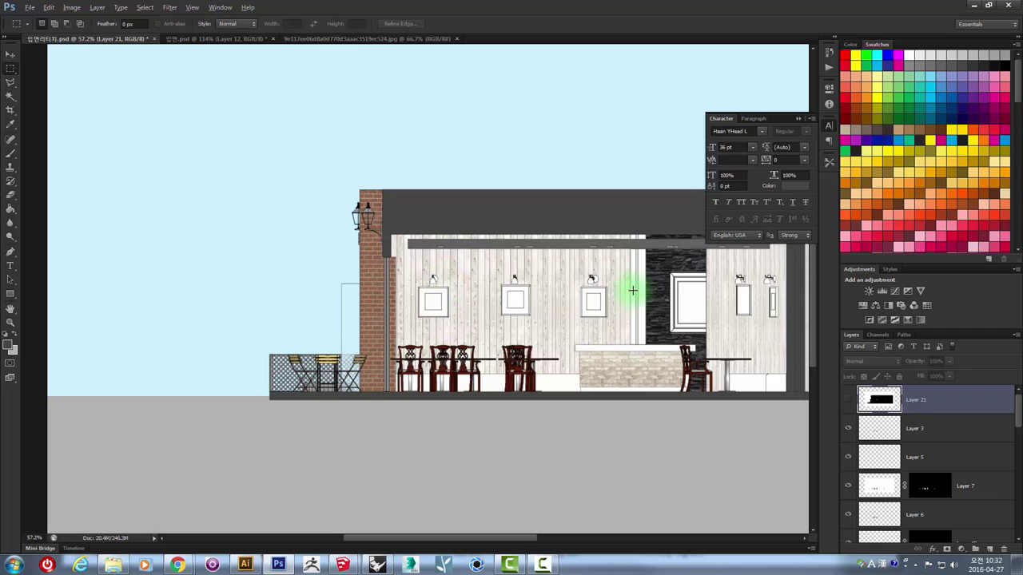
scroll(632, 291, "down", 1)
scroll(630, 290, "up", 1)
scroll(627, 289, "up", 1)
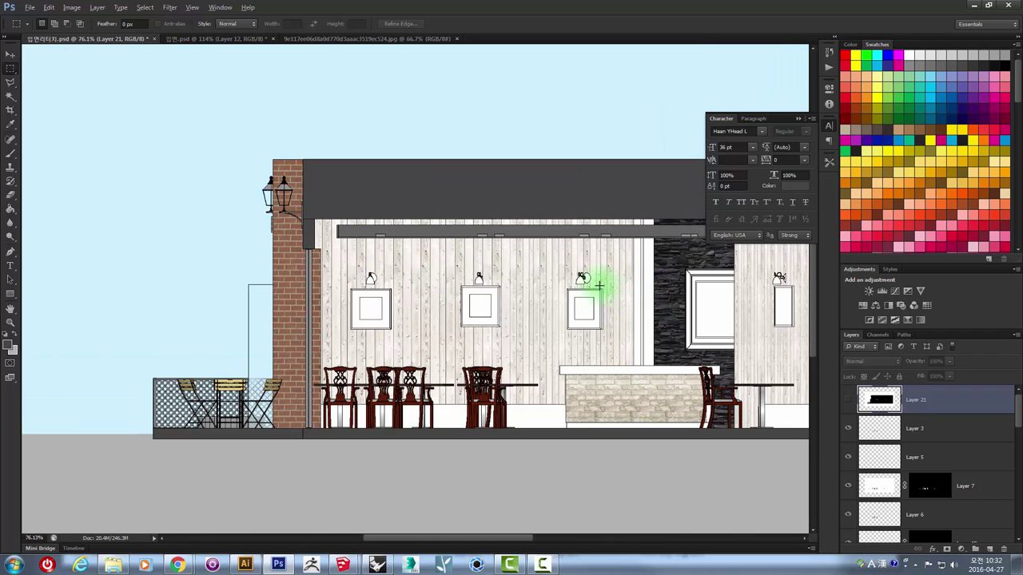
left_click_drag(549, 280, 458, 293)
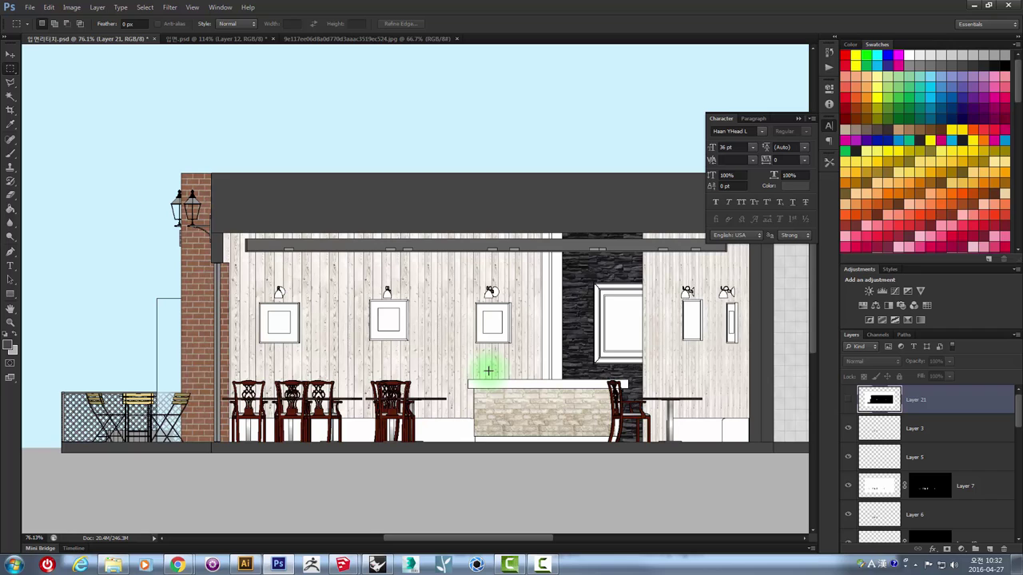
left_click_drag(618, 289, 374, 320)
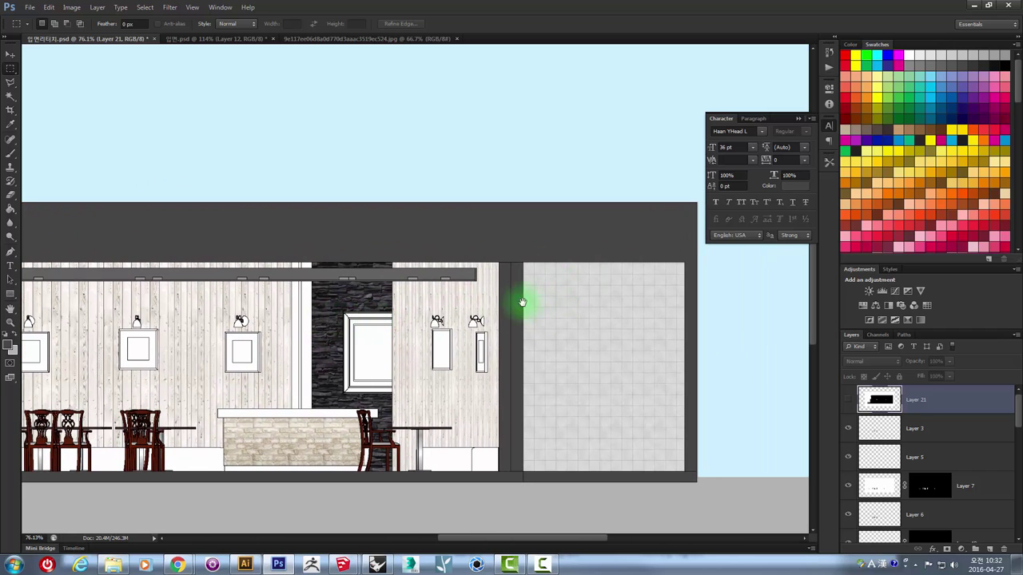
left_click_drag(308, 304, 517, 254)
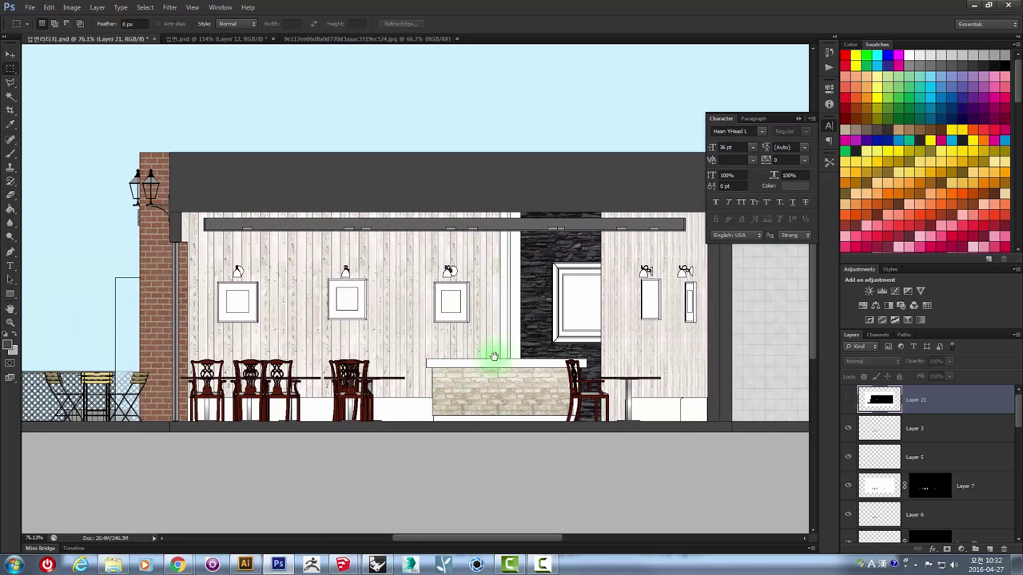
- Bring the counter into view and open the dark stacked-stone image in Photoshop
left_click(318, 40)
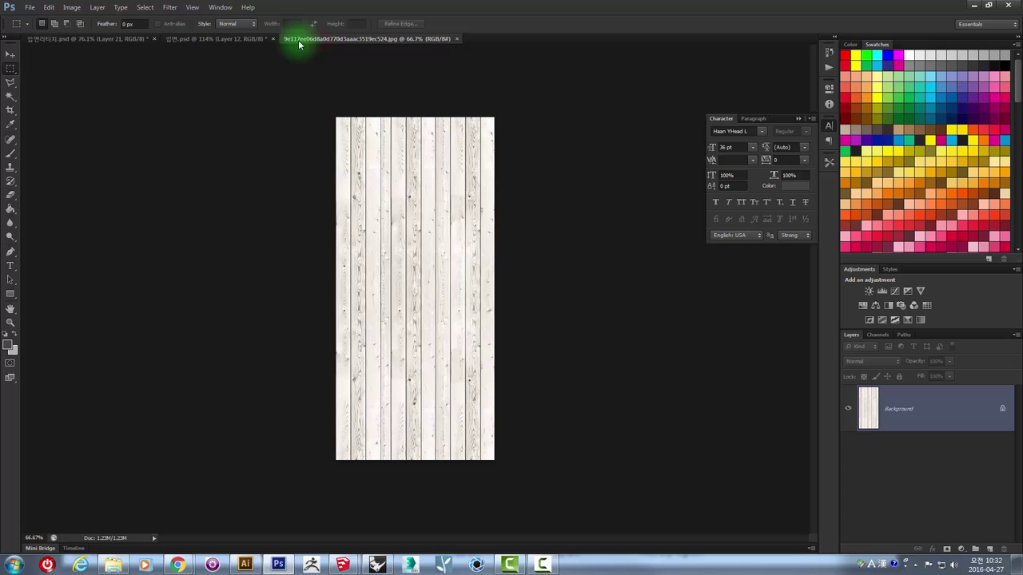
left_click(240, 38)
scroll(266, 250, "down", 2)
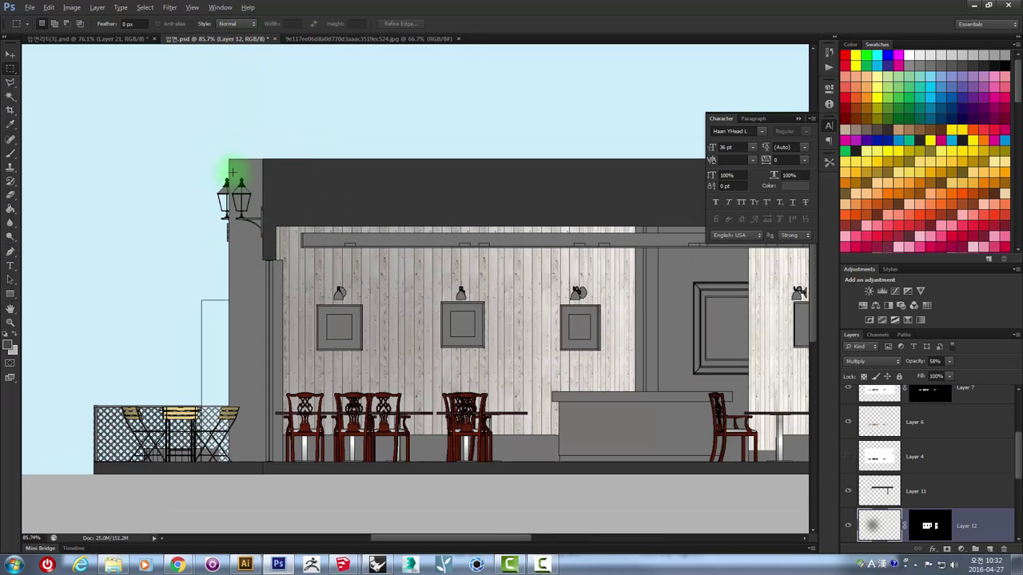
left_click_drag(650, 263, 403, 264)
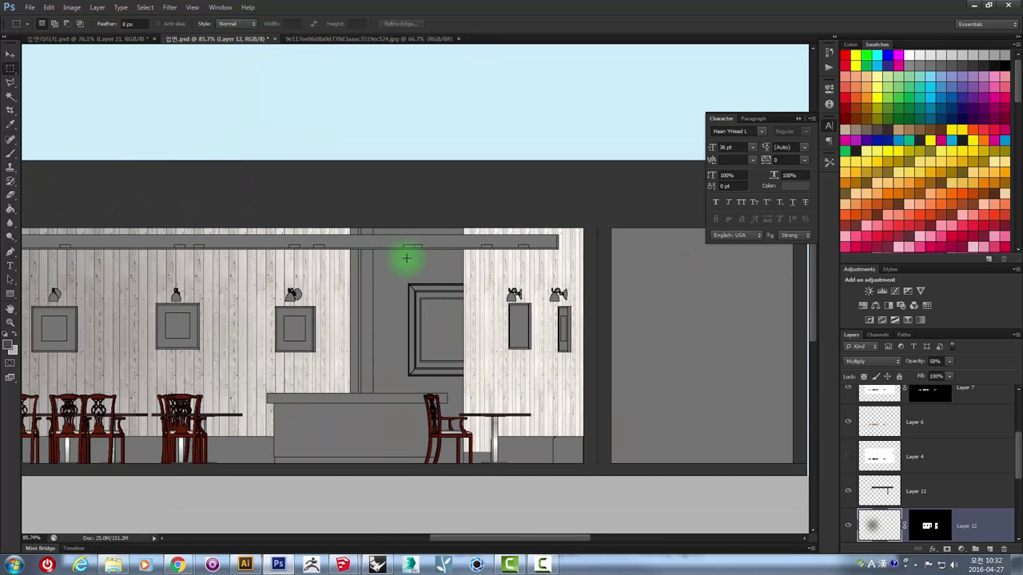
scroll(381, 315, "up", 1)
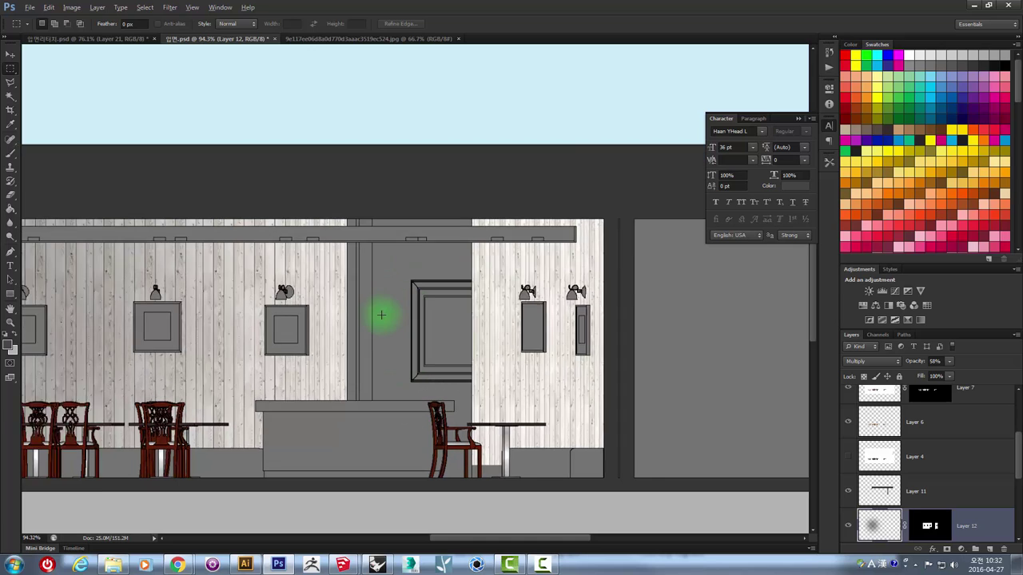
scroll(381, 315, "up", 1)
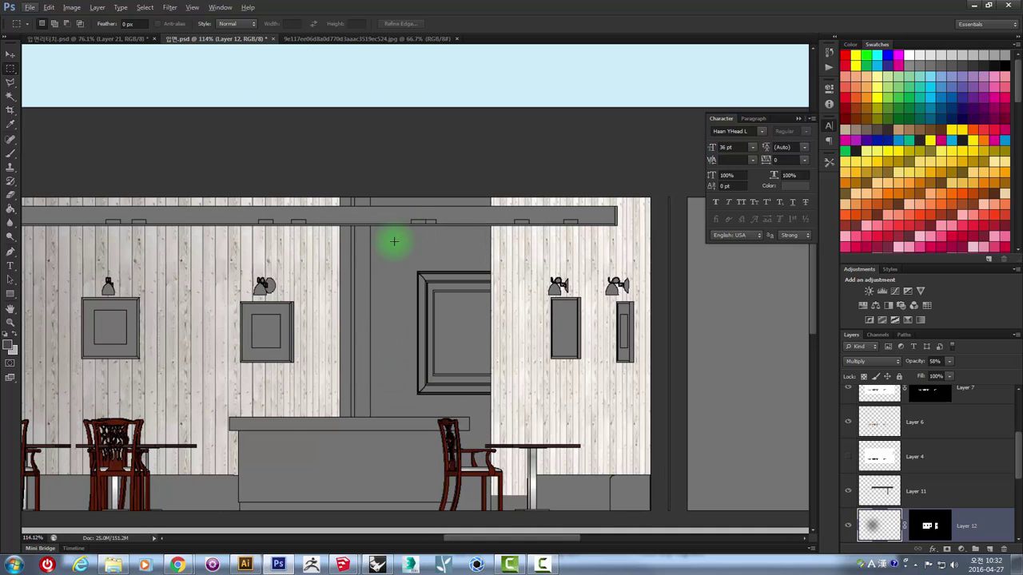
left_click(29, 8)
left_click(354, 219)
key("alt+Tab")
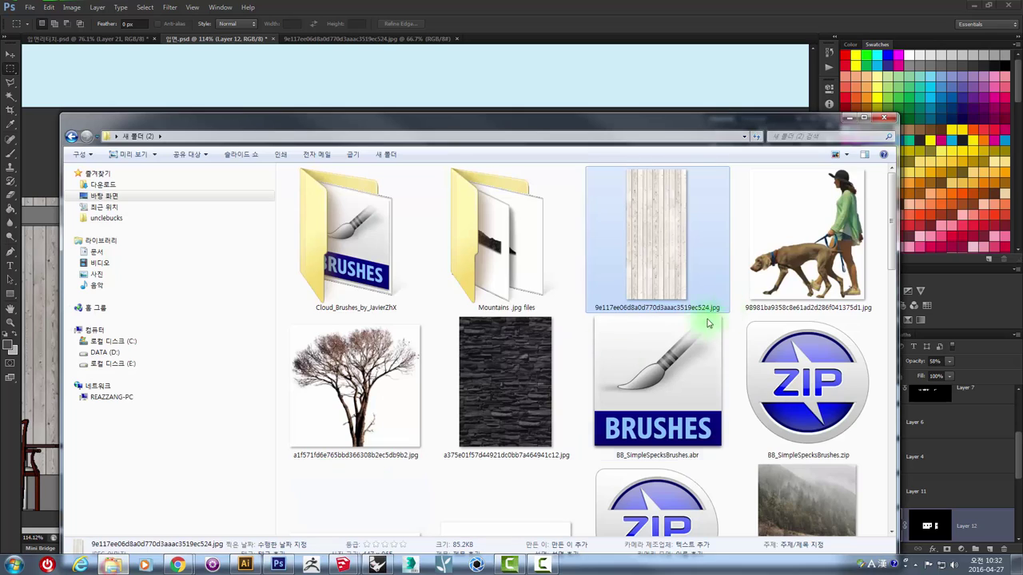
left_click(508, 398)
left_click_drag(501, 350, 487, 39)
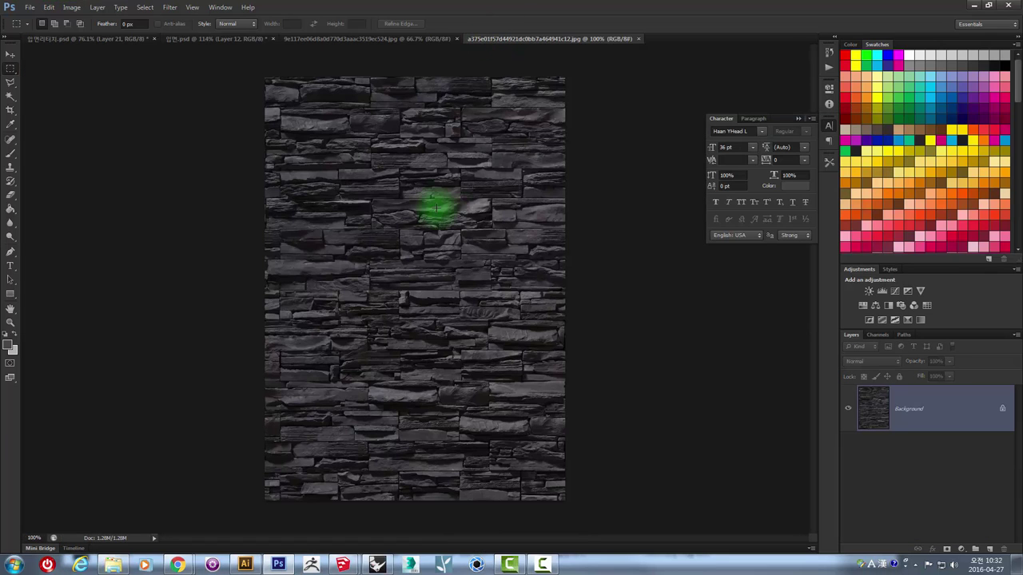
- Move the stone image into 입면.psd and scale it to about 45% as a column
left_click(11, 53)
left_click(417, 140)
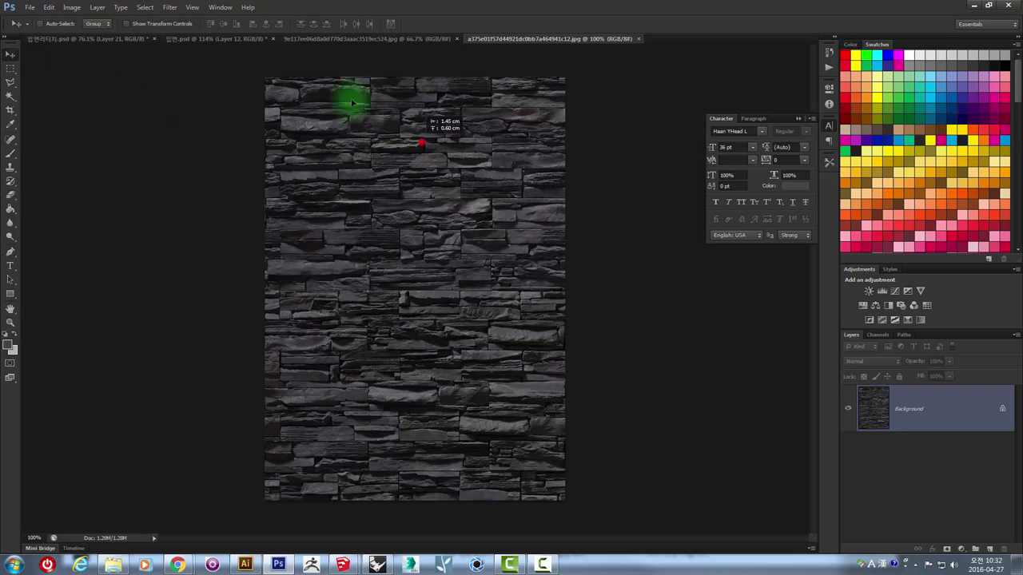
left_click_drag(198, 40, 392, 247)
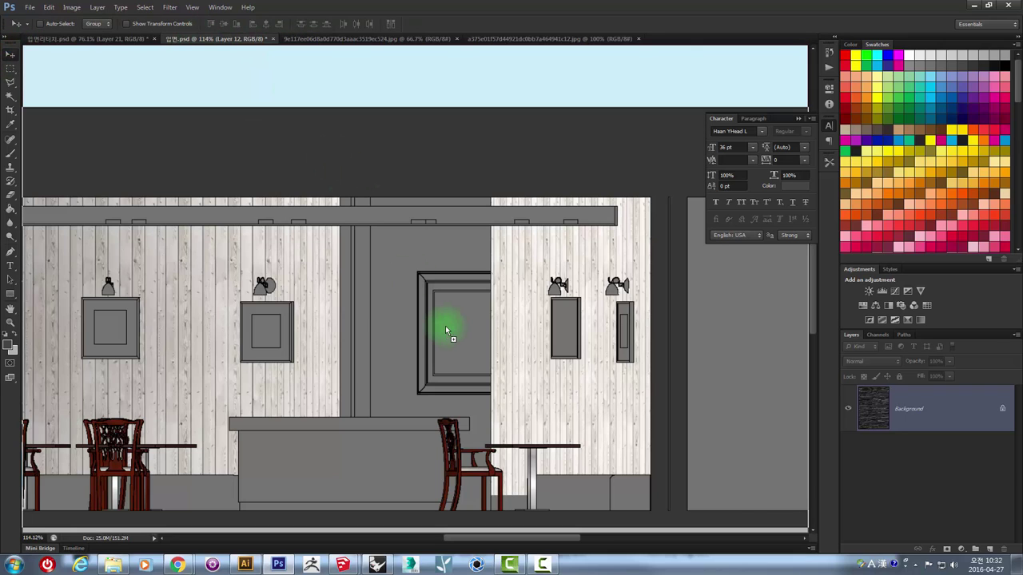
left_click_drag(445, 325, 421, 279)
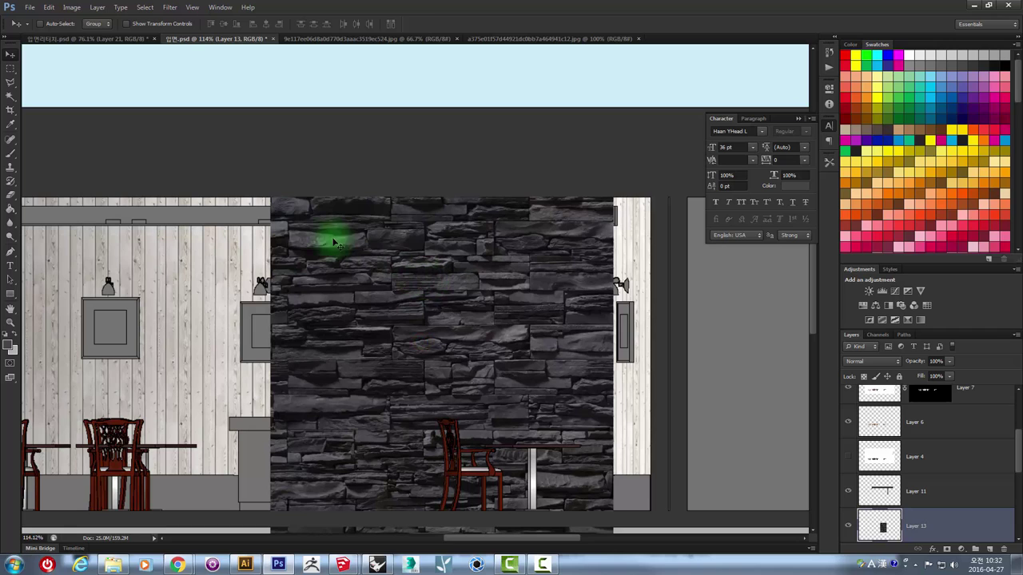
key("ctrl+t")
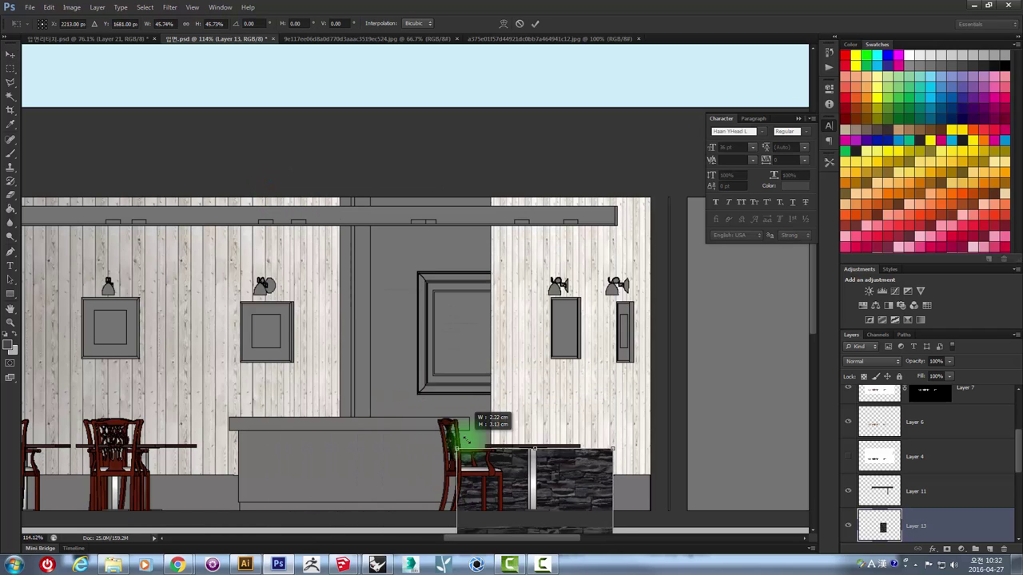
left_click_drag(270, 185, 456, 445)
mouse_move(575, 476)
left_mouse_down()
mouse_move(463, 222)
mouse_move(502, 328)
left_mouse_up()
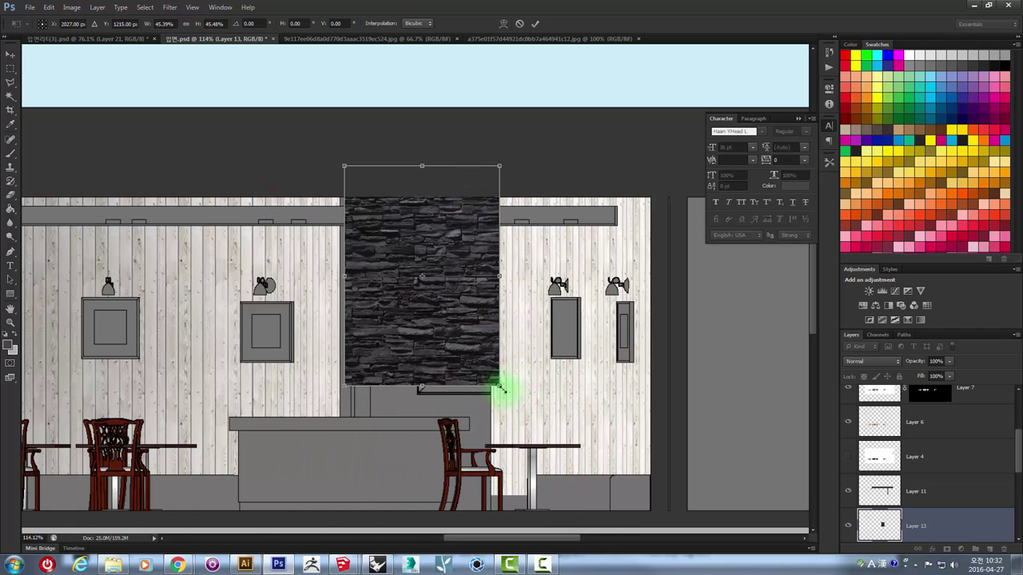
mouse_move(501, 389)
left_mouse_down()
mouse_move(428, 300)
mouse_move(496, 322)
left_mouse_up()
key("Return")
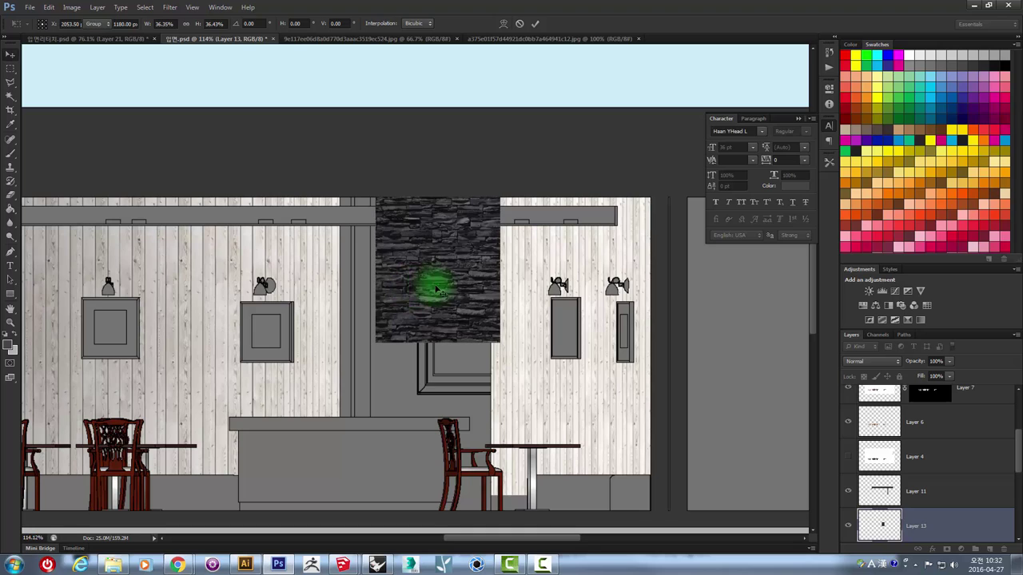
- Stretch the stone between the walls, duplicate it downward and merge into Layer 13
left_click_drag(417, 255, 403, 254)
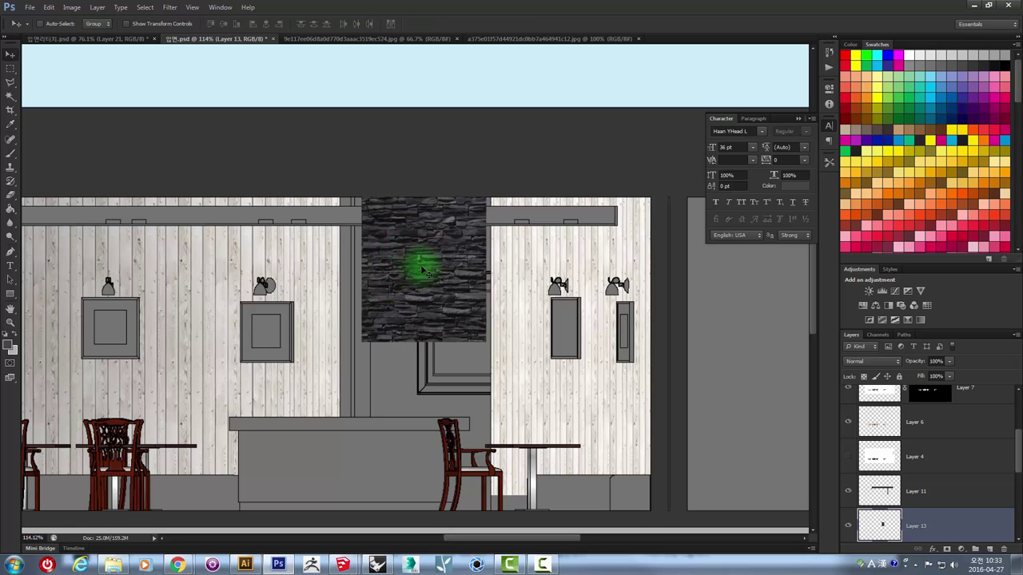
key("ctrl+t")
left_click_drag(483, 342, 490, 348)
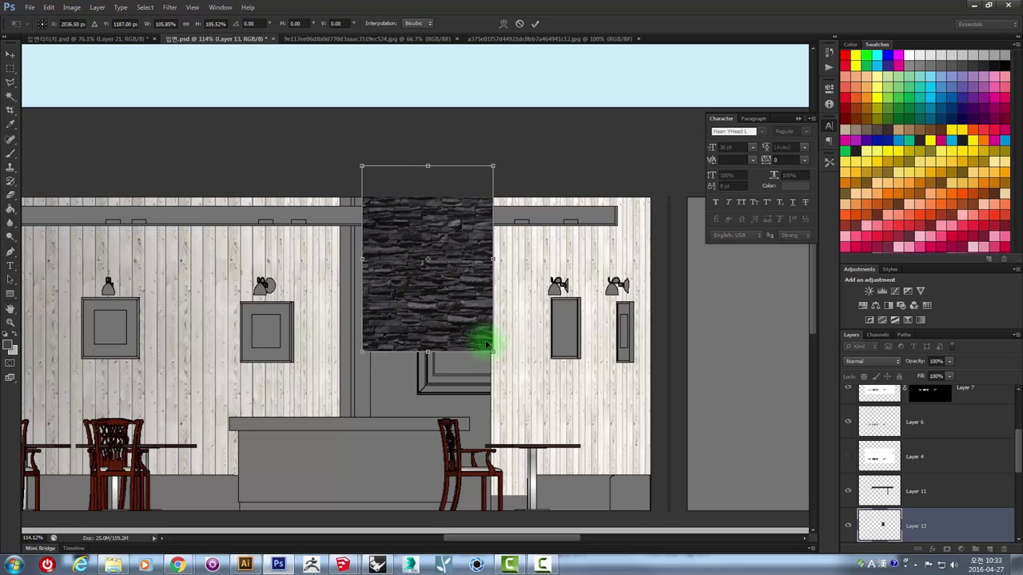
key("Return")
mouse_move(424, 232)
left_mouse_down()
mouse_move(438, 410)
mouse_move(438, 402)
left_mouse_up()
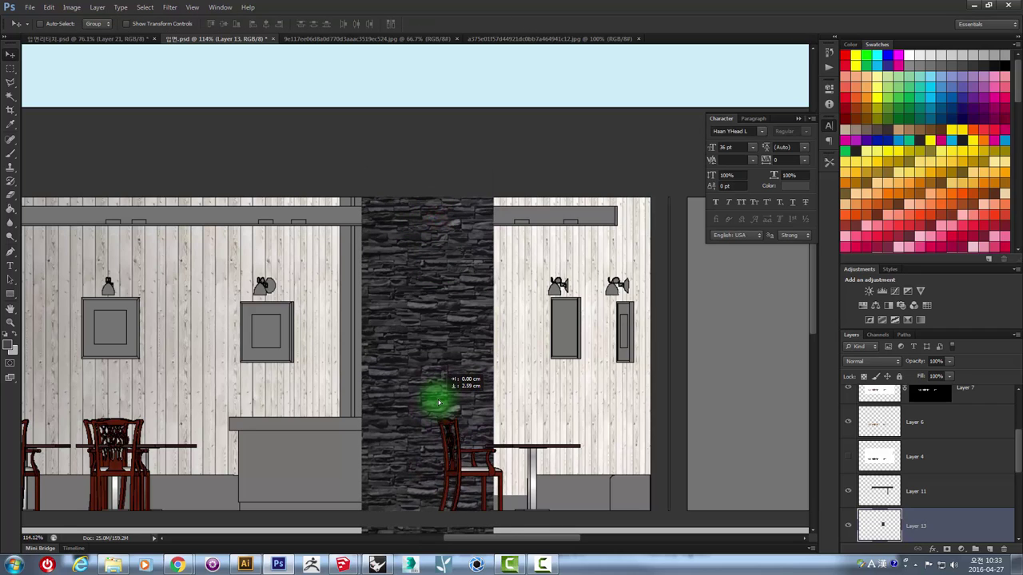
scroll(910, 492, "down", 3)
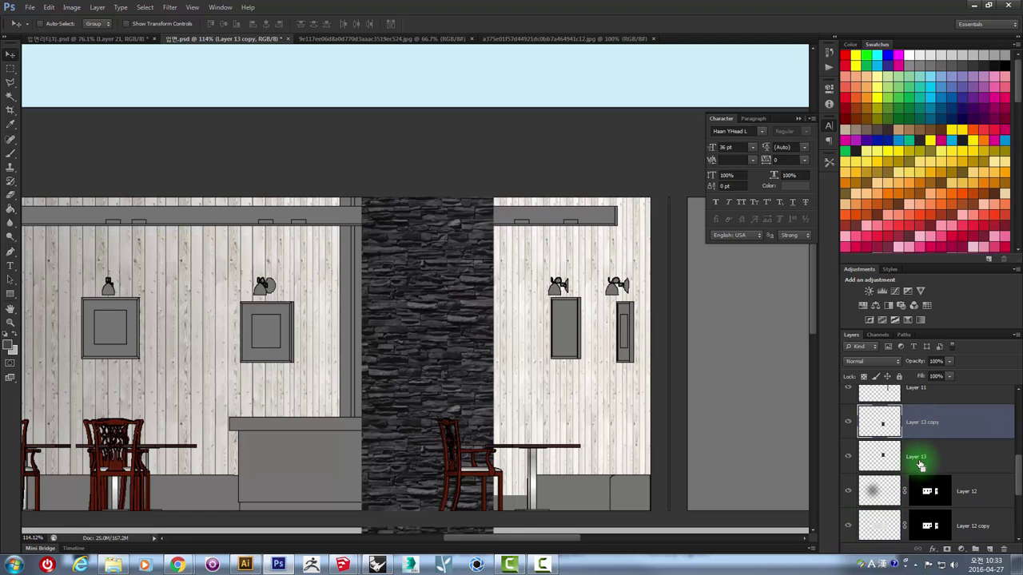
key("ctrl+e")
- Select the stone column area by colour on the line drawing layer, then target Layer 13
left_click(848, 424)
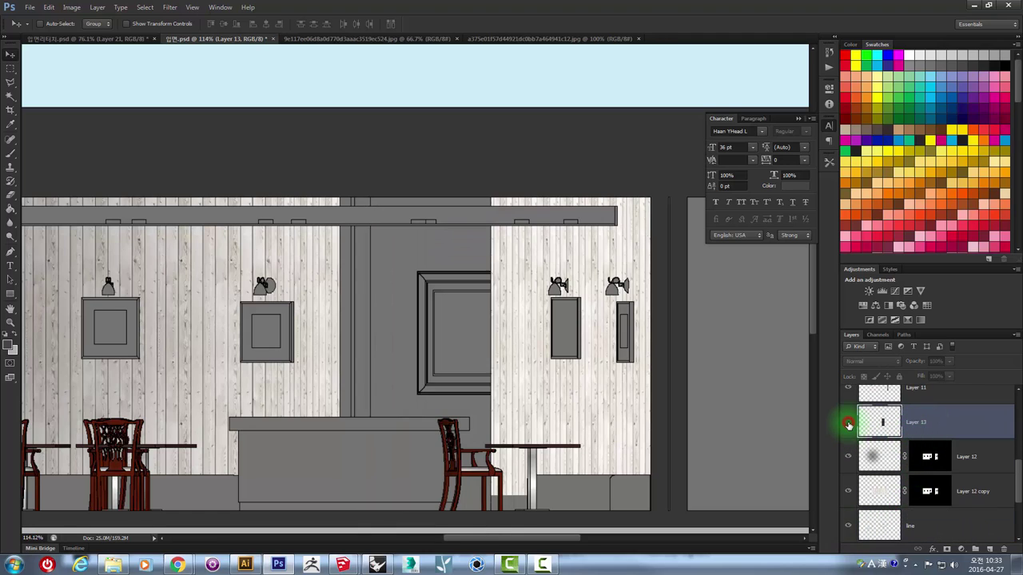
left_click(939, 526)
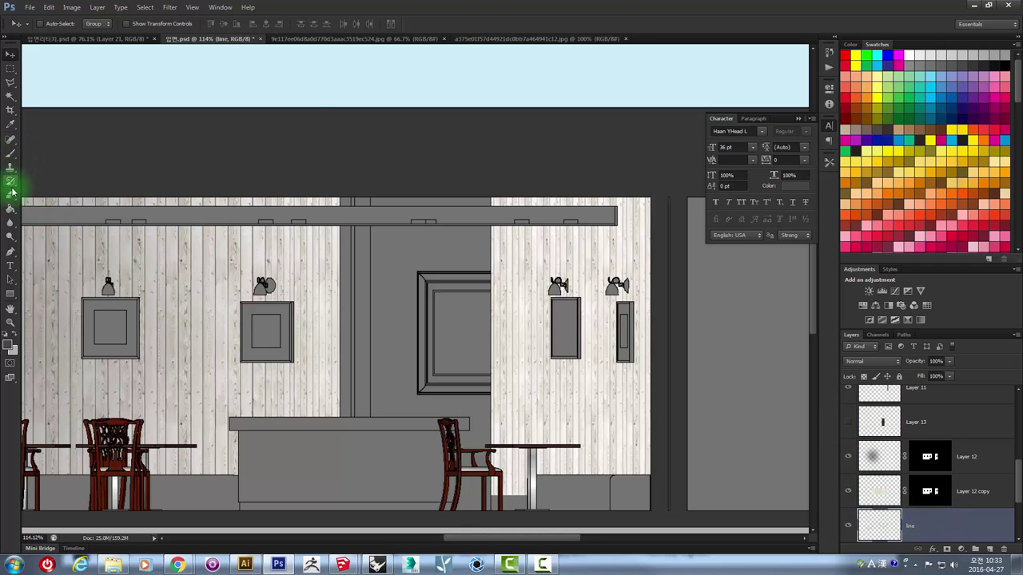
left_click(11, 138)
left_click(9, 97)
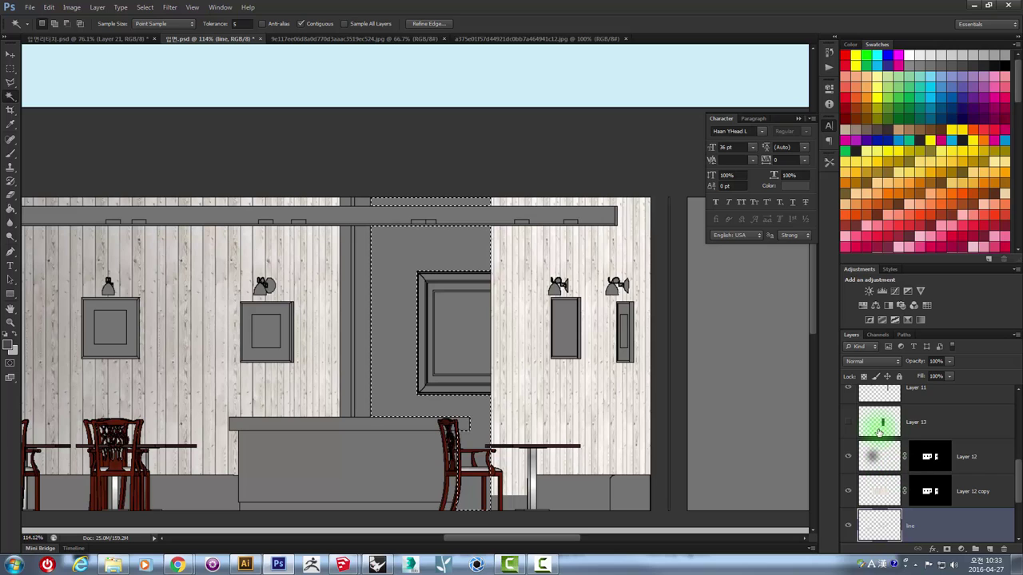
left_click(848, 423)
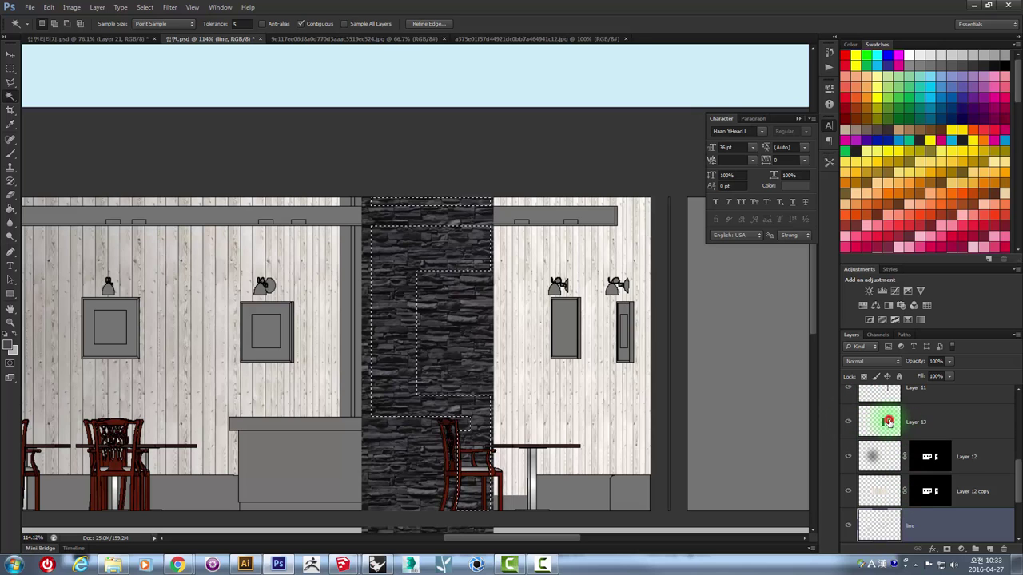
left_click(888, 421)
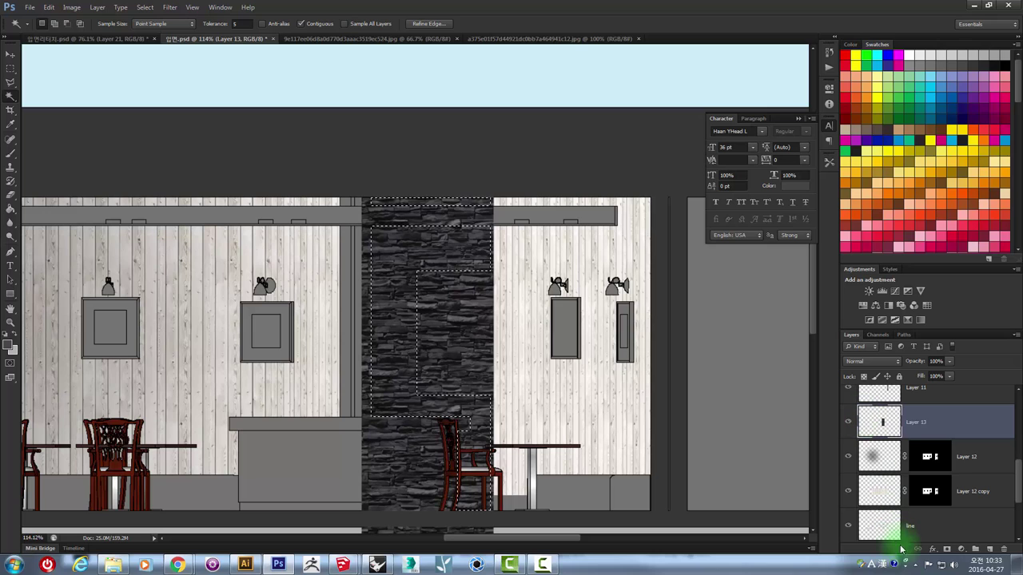
- Mask Layer 13 to the stone selection, check the column zoomed in, and add Layer 14
left_click(947, 550)
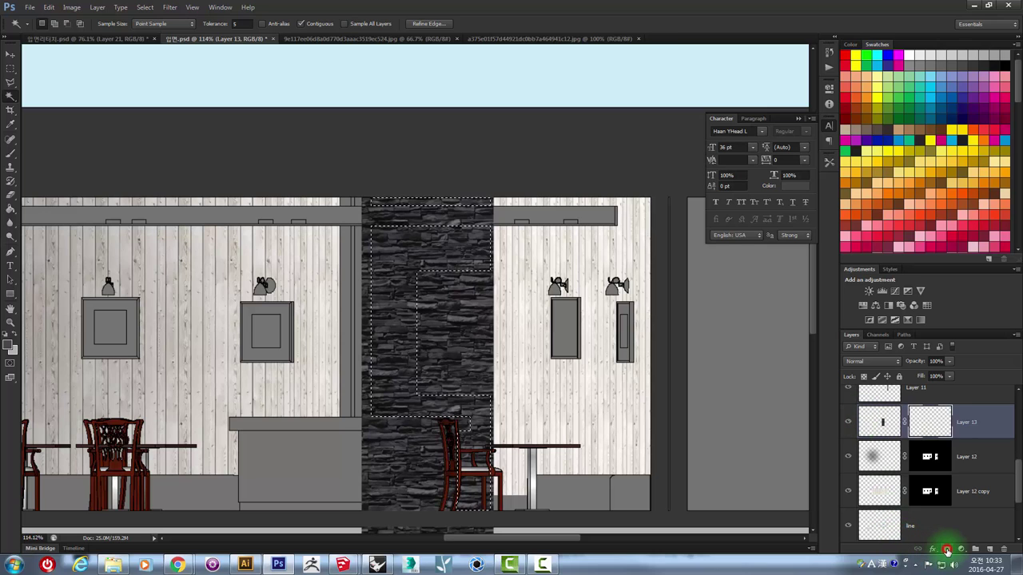
key("z")
left_click(422, 269, "alt")
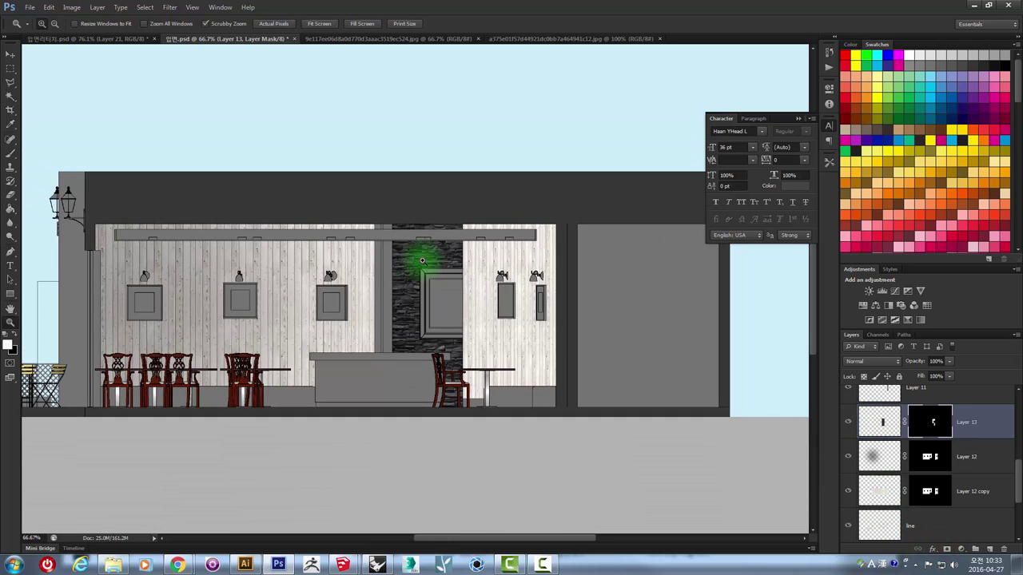
left_click(422, 260)
left_click(418, 259, "alt")
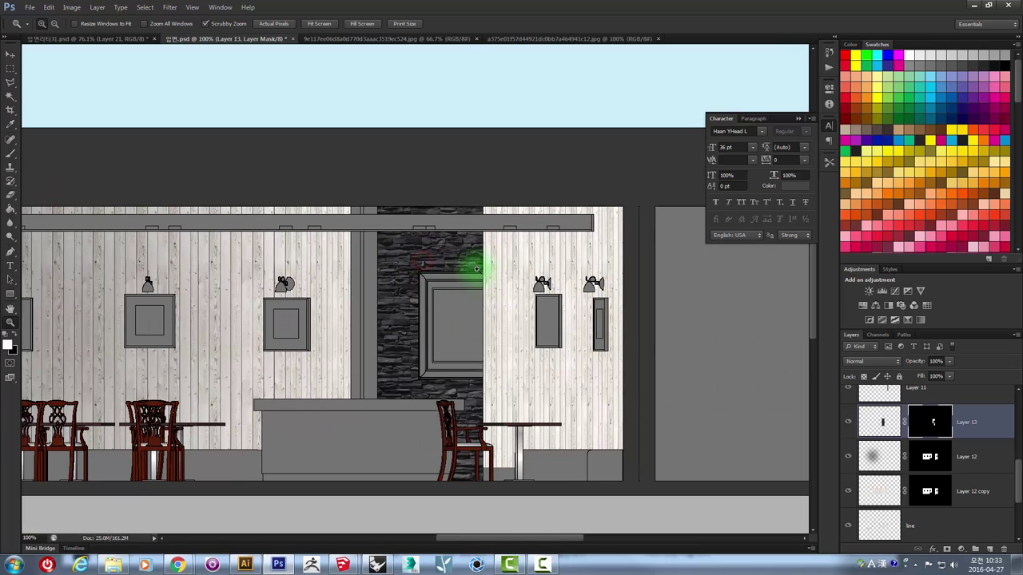
left_click(991, 549)
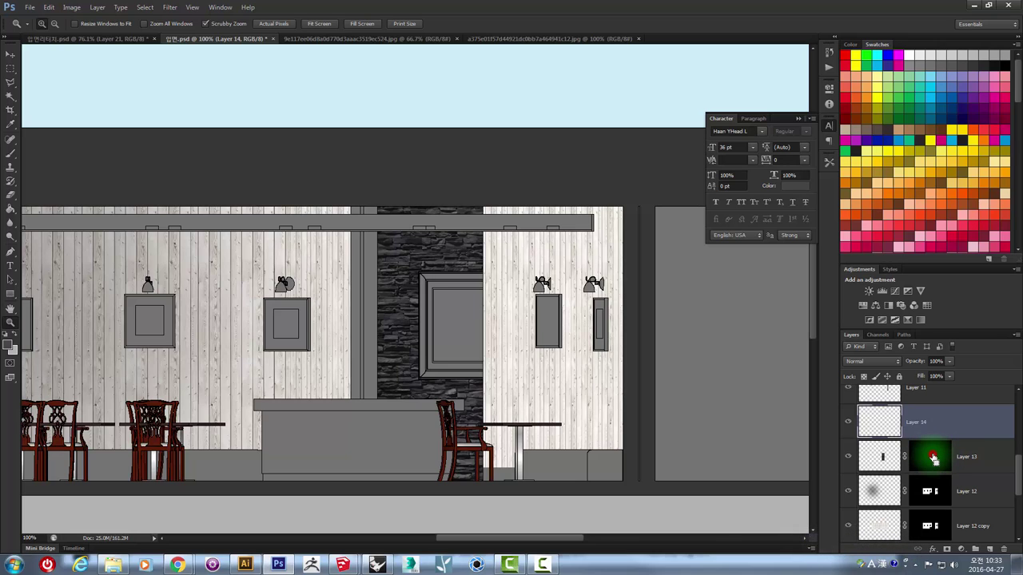
- Give Layer 14 Layer 13's column mask, target its pixels, and choose white paint
left_click(933, 458, "ctrl")
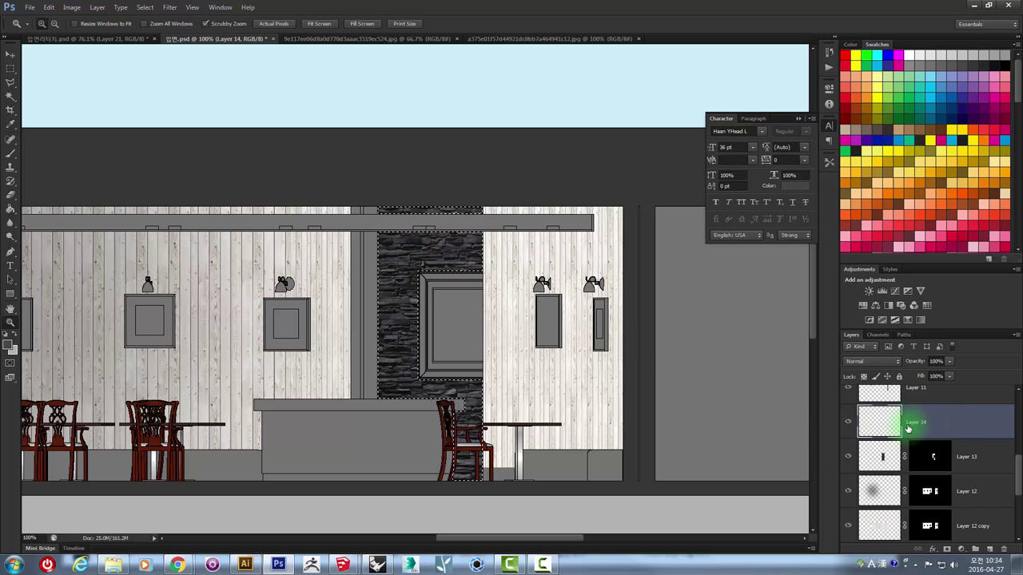
left_click(947, 549)
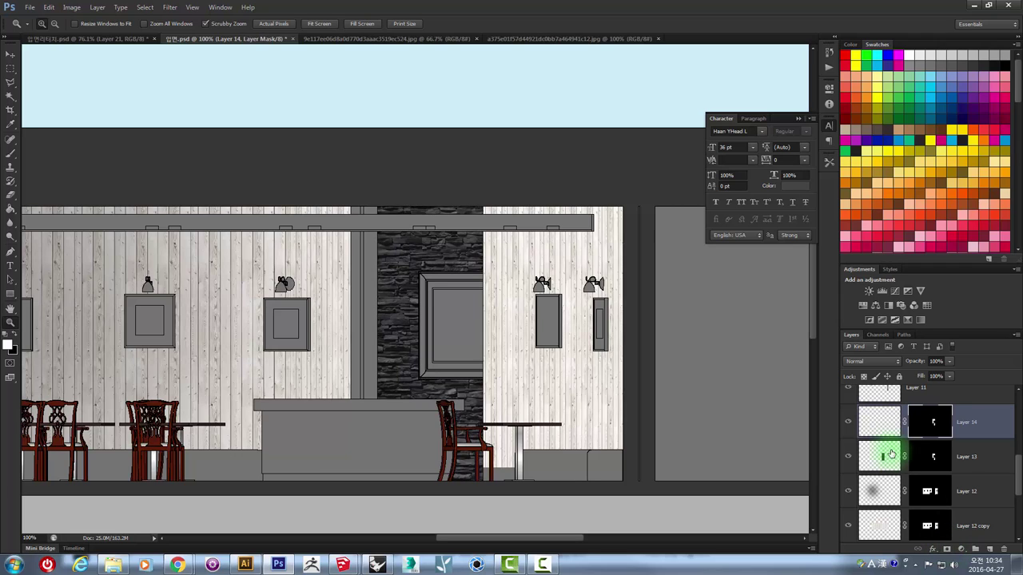
left_click(881, 425)
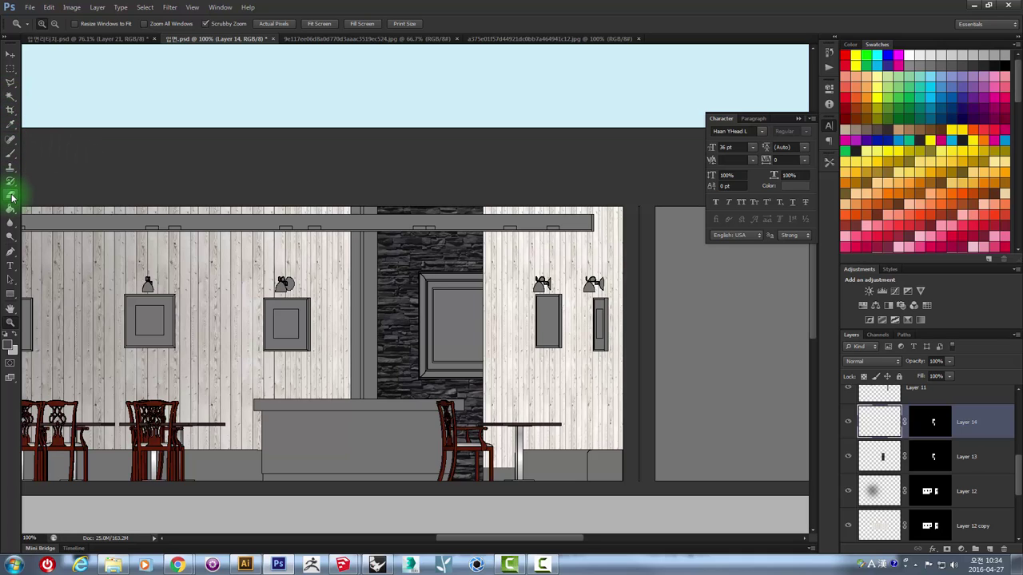
left_click(10, 152)
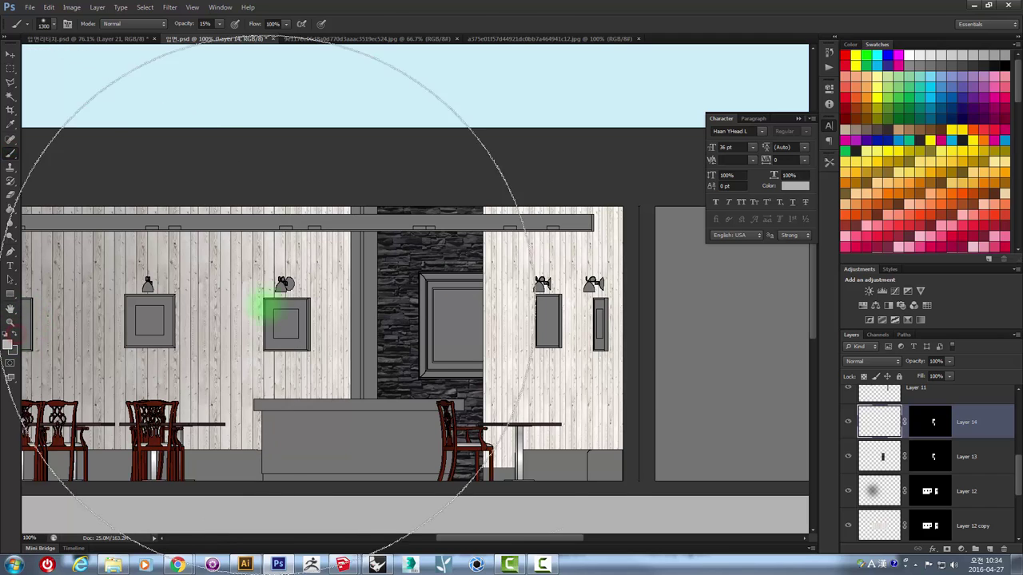
left_click(849, 140)
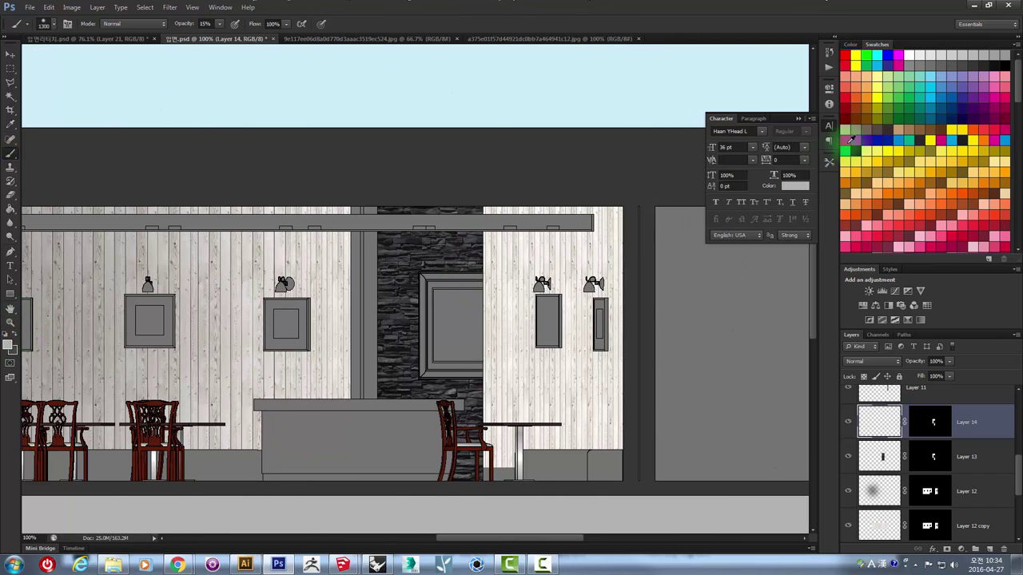
left_click(907, 55)
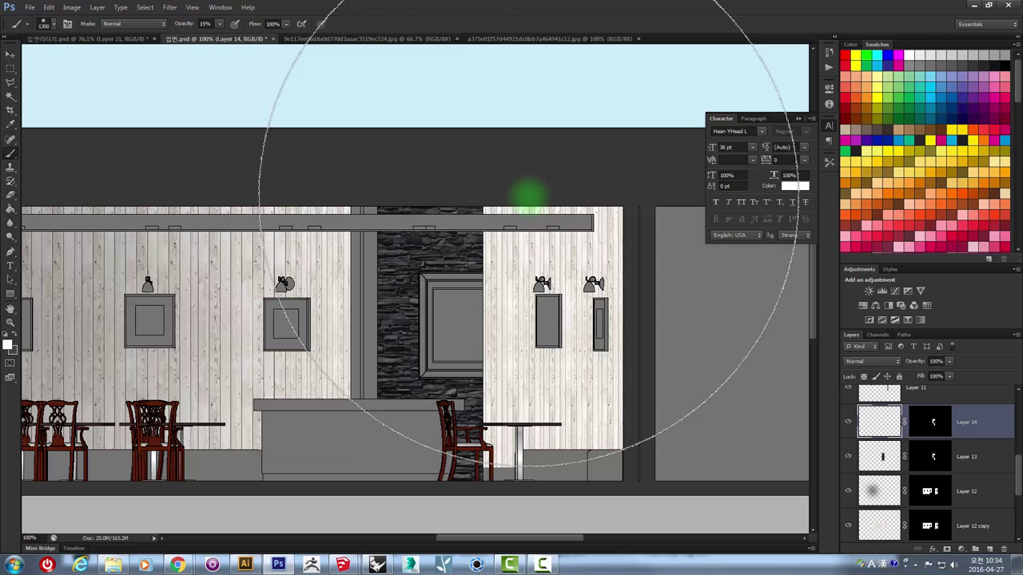
- Brush soft 15%-opacity white light over the upper stone column at varying brush sizes
key("w")
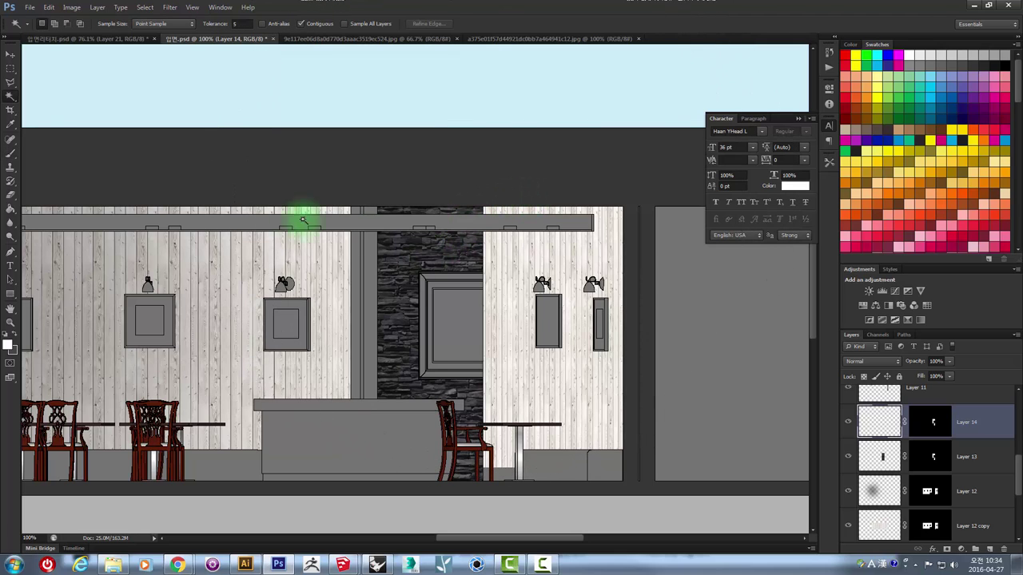
left_click(10, 152)
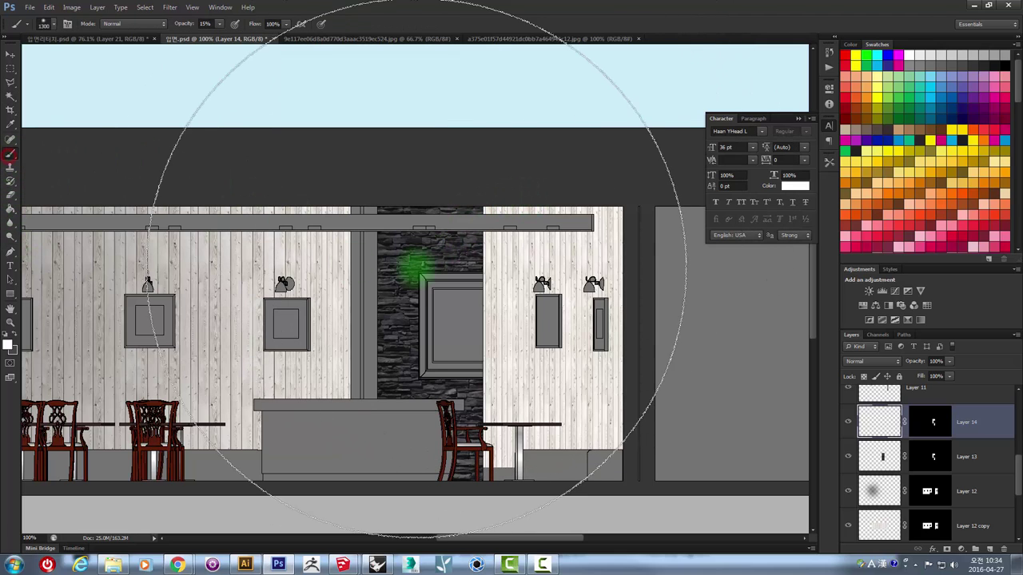
key("bracketleft")
key("bracketleft")
key("bracketleft")
key("bracketleft")
key("bracketleft")
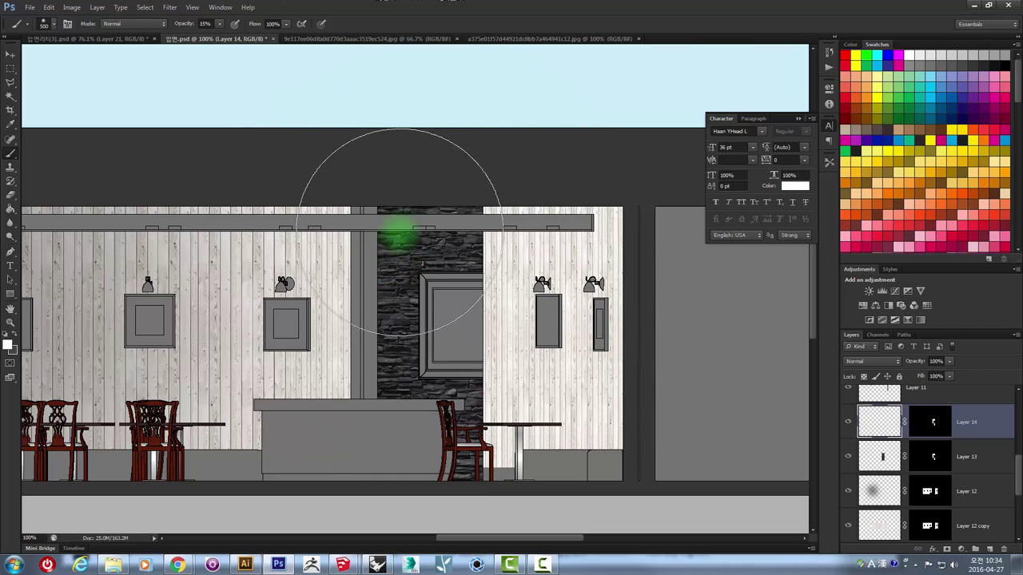
left_click(361, 270)
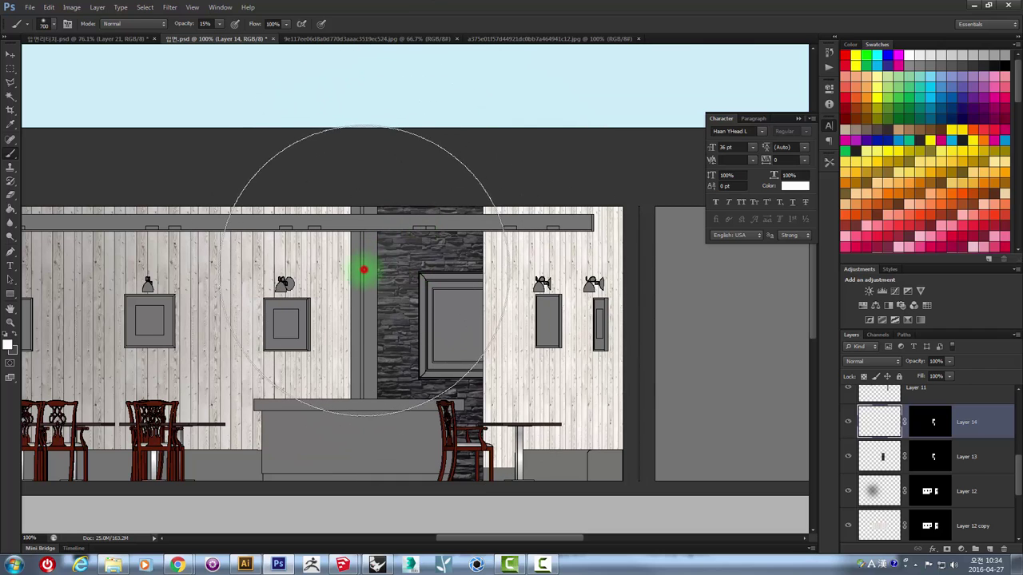
key("bracketright")
key("bracketright")
left_click(332, 374)
key("bracketleft")
key("bracketleft")
key("bracketleft")
key("bracketleft")
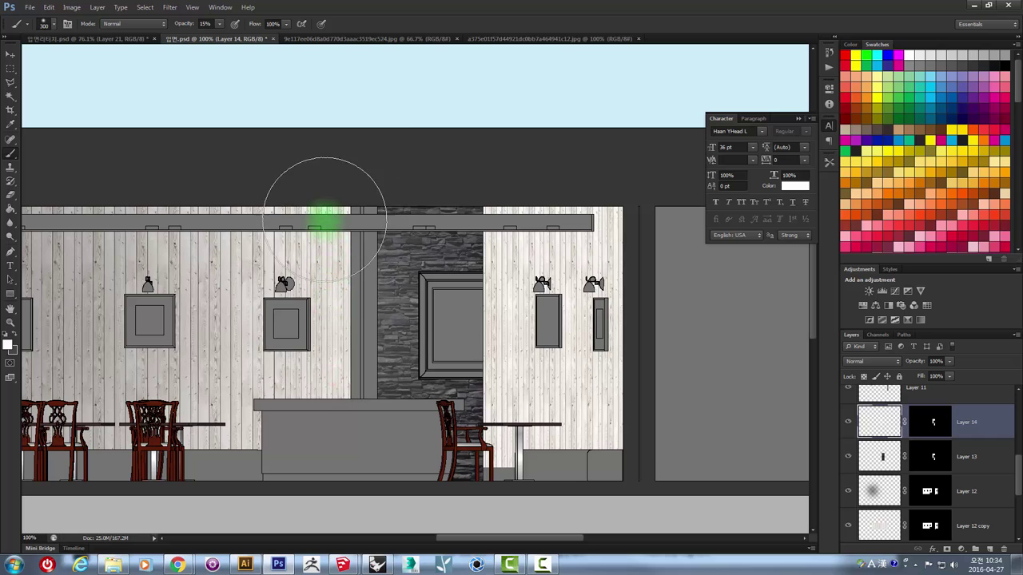
left_click(482, 179)
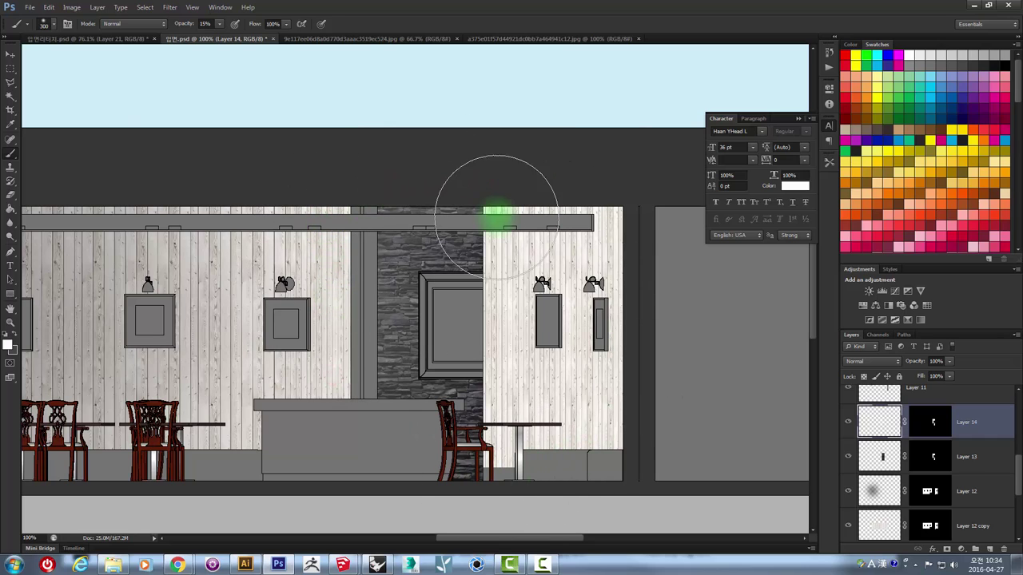
left_click(10, 54)
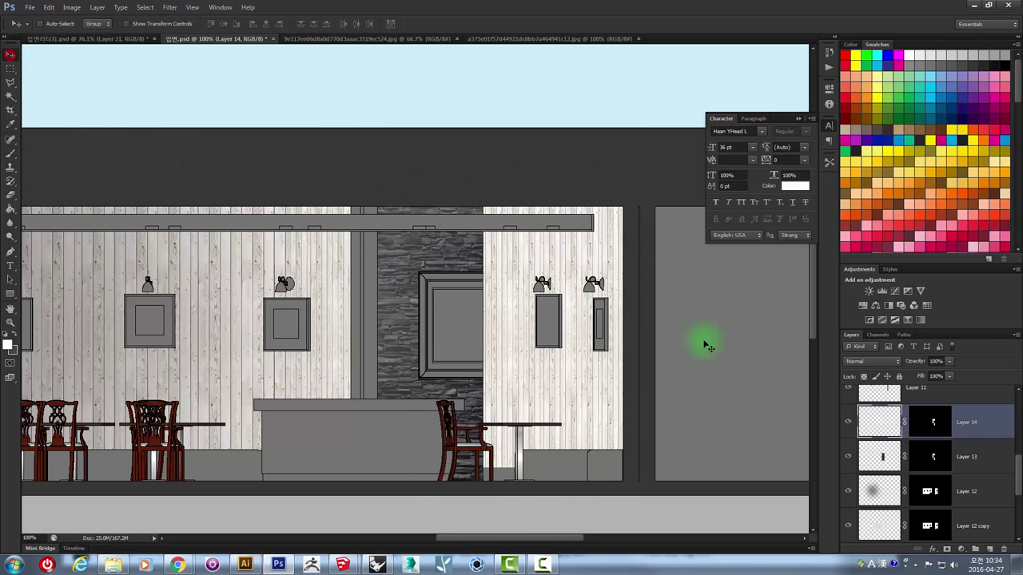
- Set Layer 14's blend mode to Overlay, then change it to Screen
left_click(872, 361)
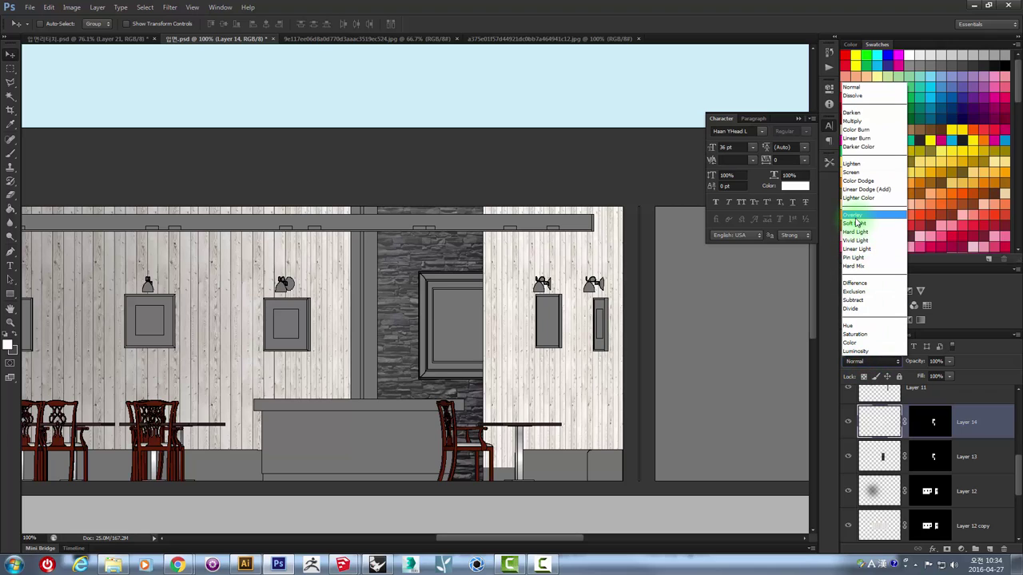
left_click(857, 221)
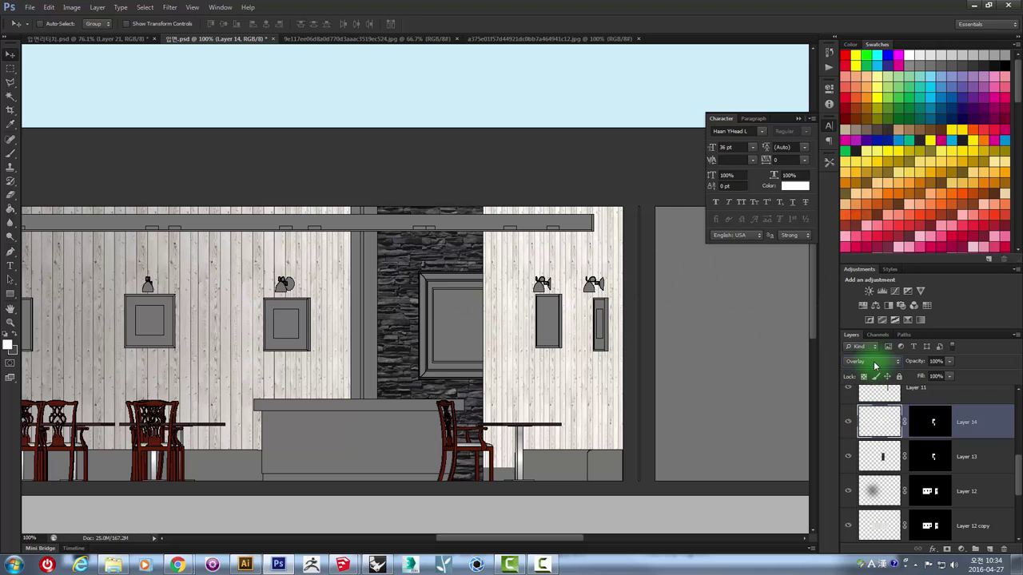
left_click(873, 362)
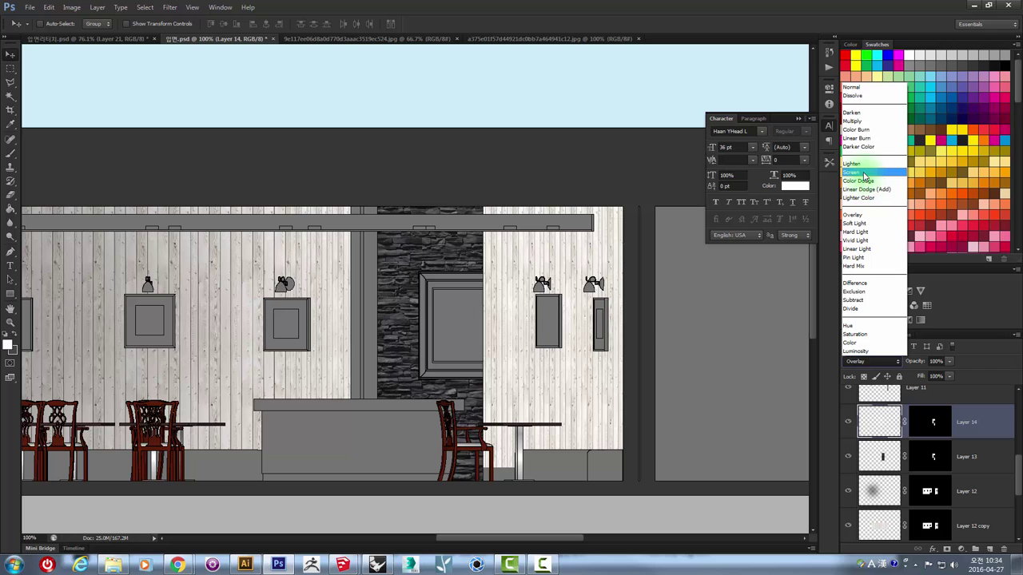
left_click(863, 173)
- Zoom out to the full elevation and flip between the two elevation documents
key("z")
left_click(414, 328, "alt")
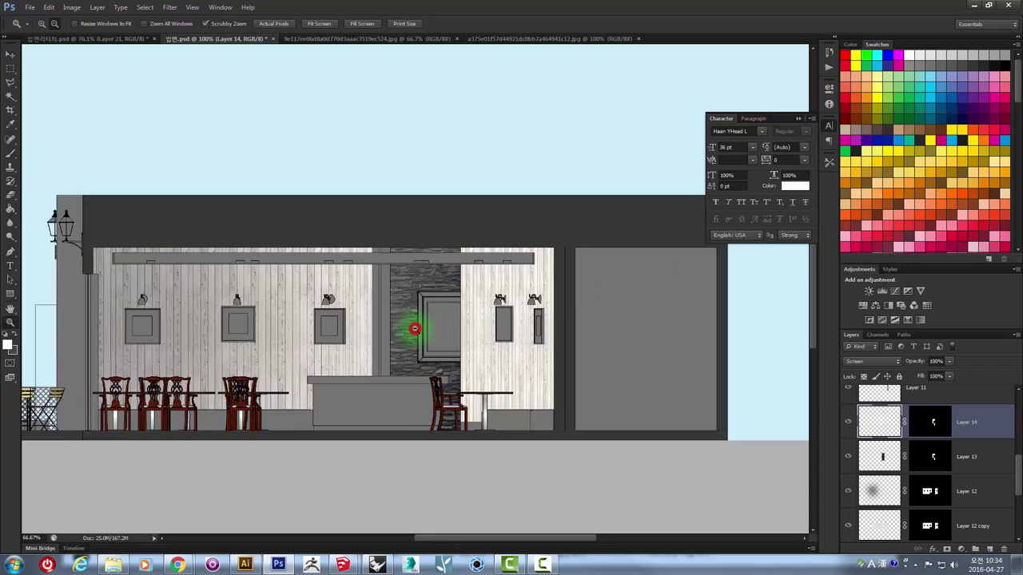
left_click(423, 285)
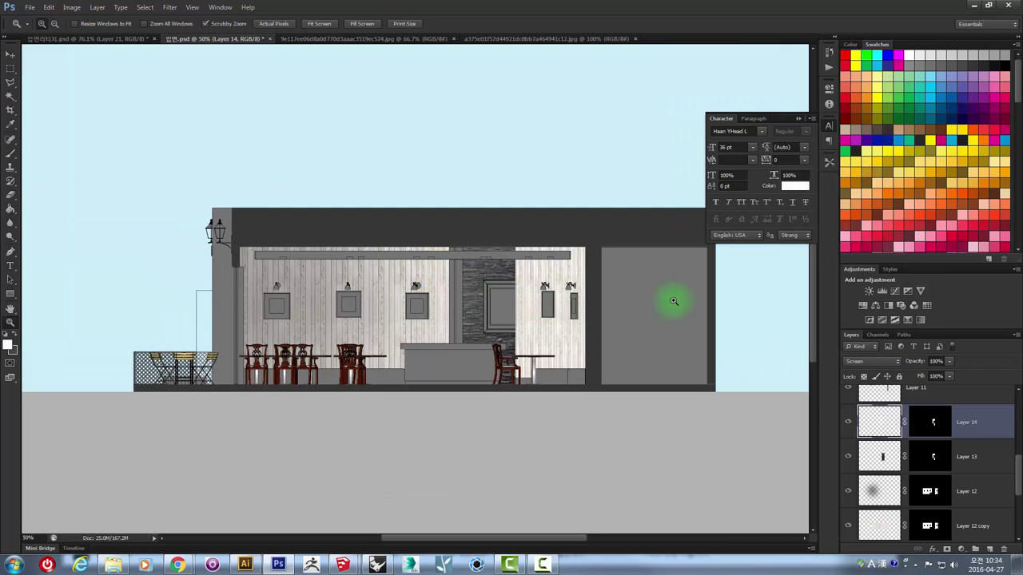
left_click(87, 40)
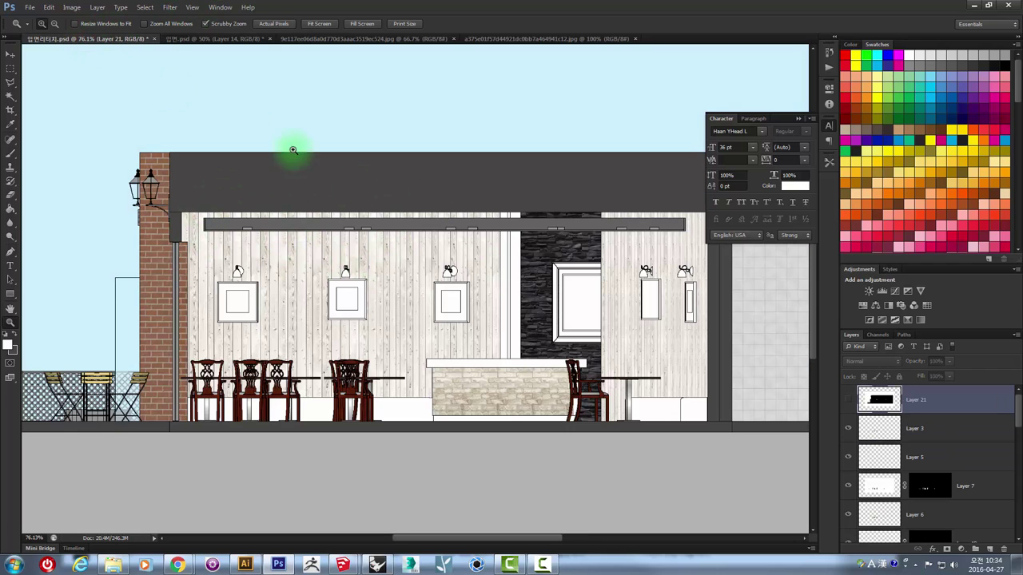
left_click(189, 42)
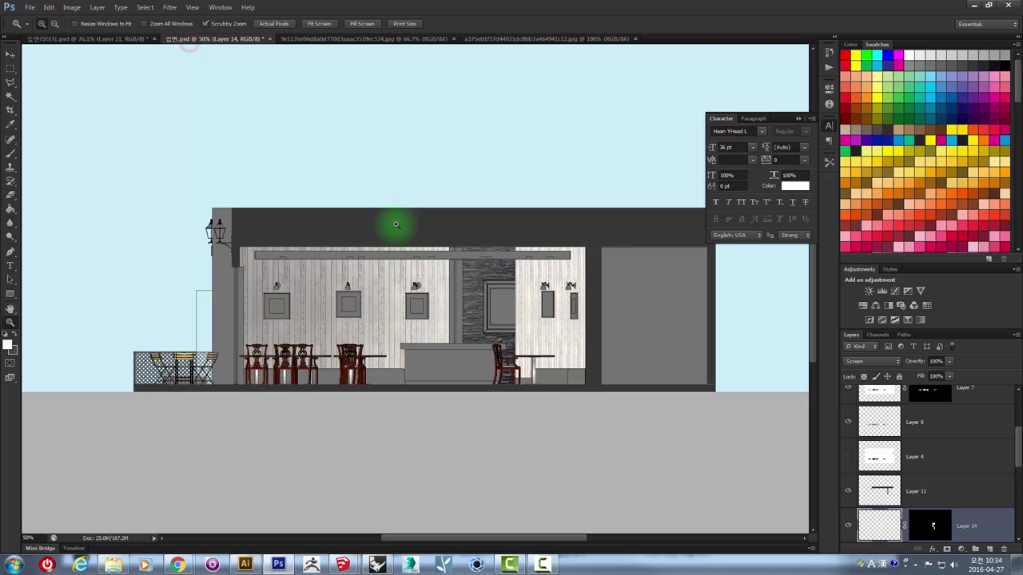
left_click(352, 298)
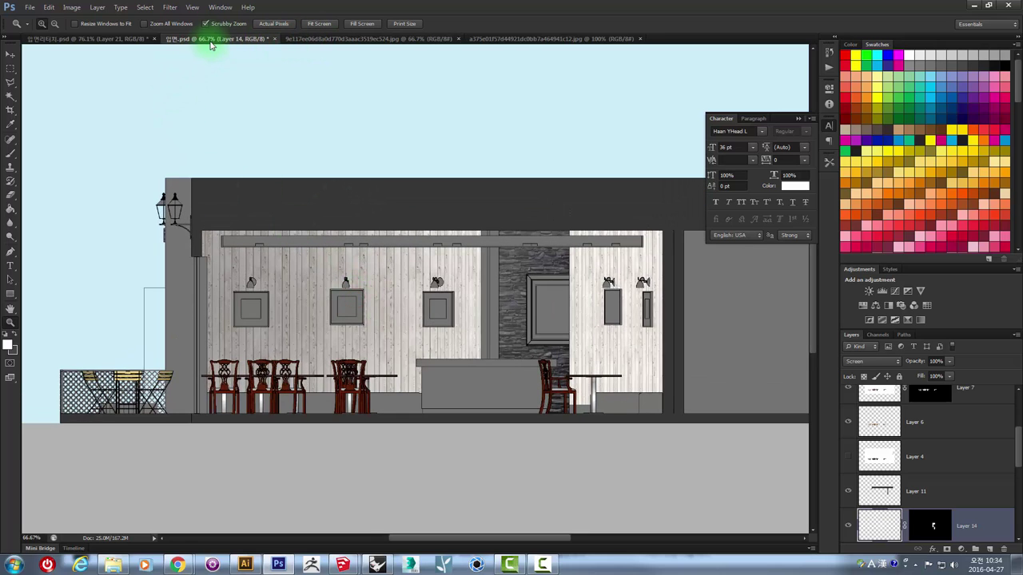
- Return to the first elevation tab and recentre the view around the stone wall
left_click(96, 42)
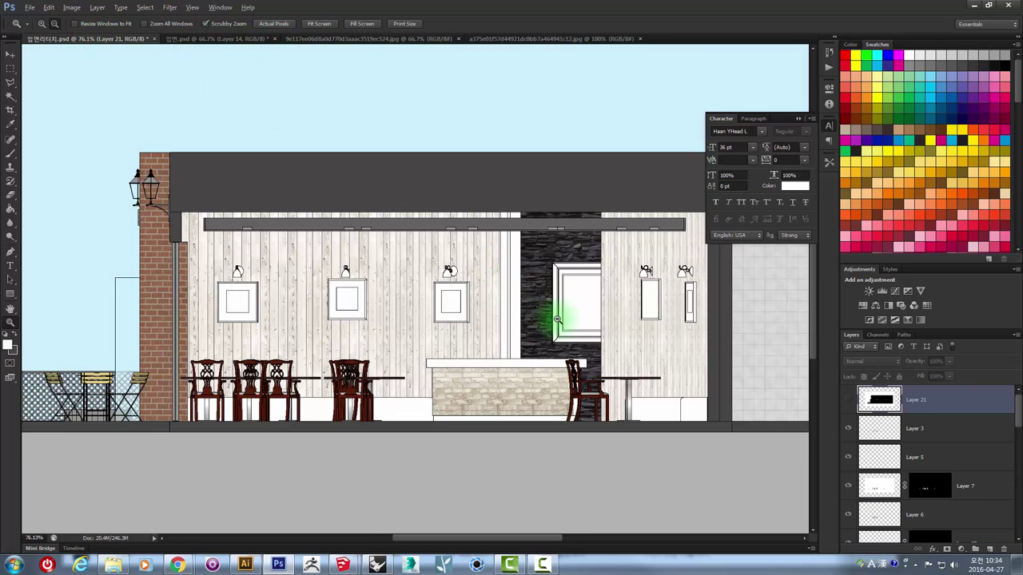
left_click(557, 318)
left_click(557, 319, "alt")
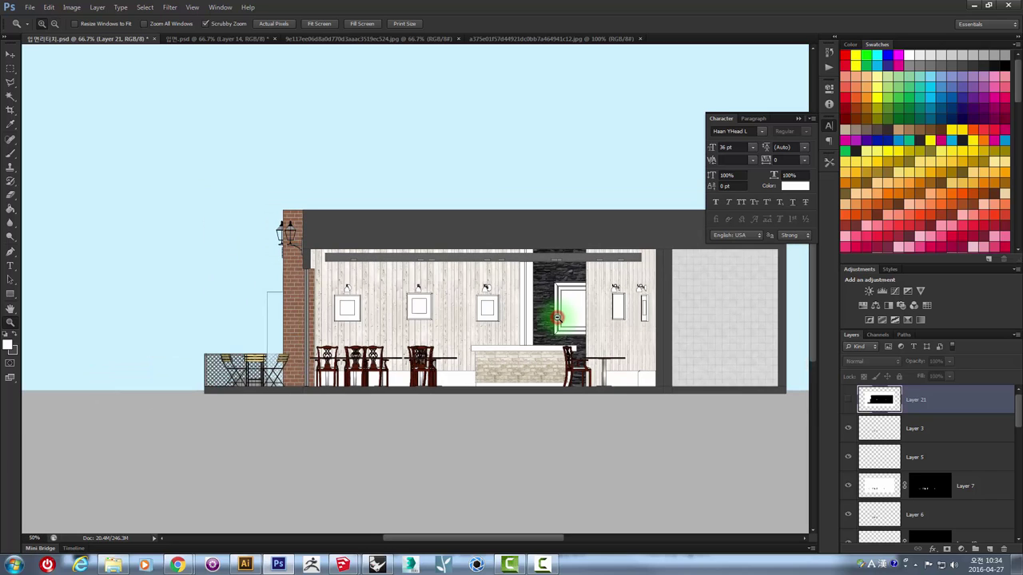
left_click_drag(611, 287, 594, 296)
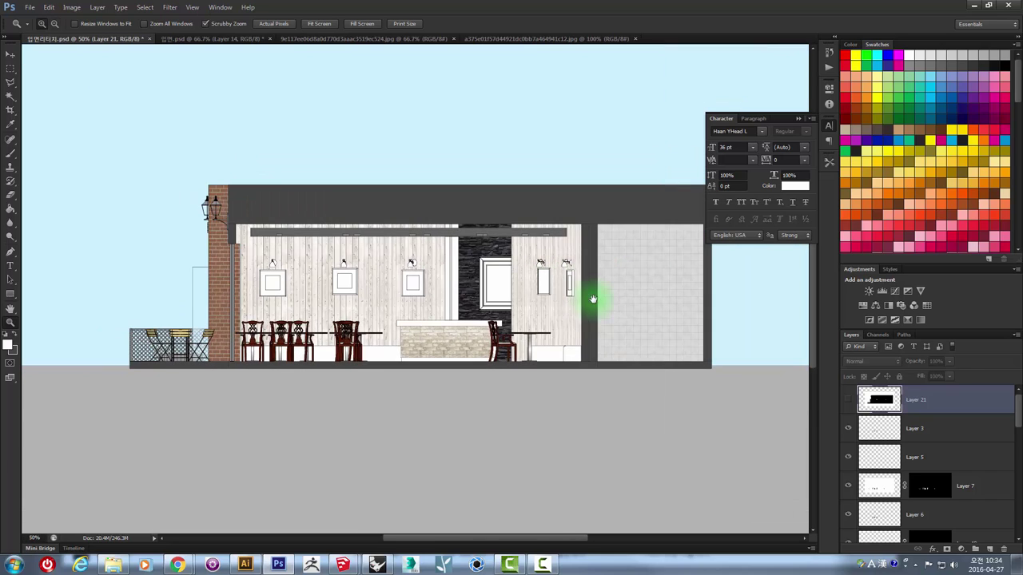
key("v")
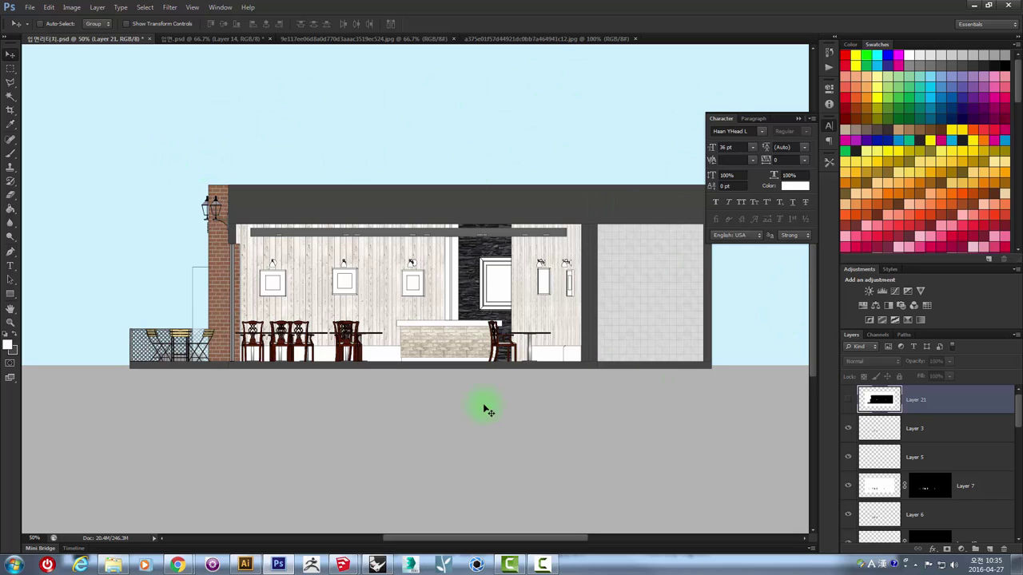
scroll(182, 345, "down", 1)
scroll(229, 286, "down", 2)
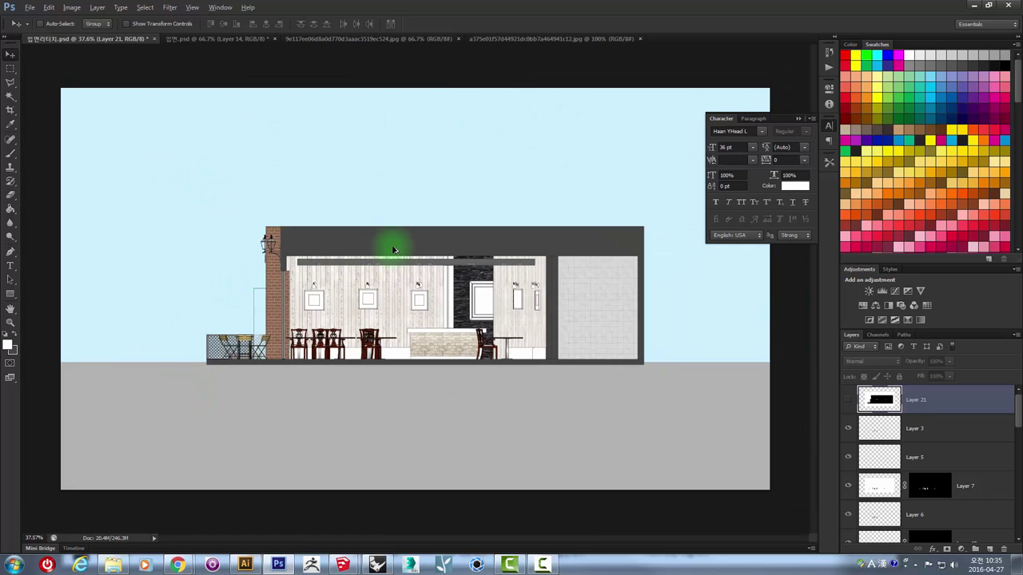